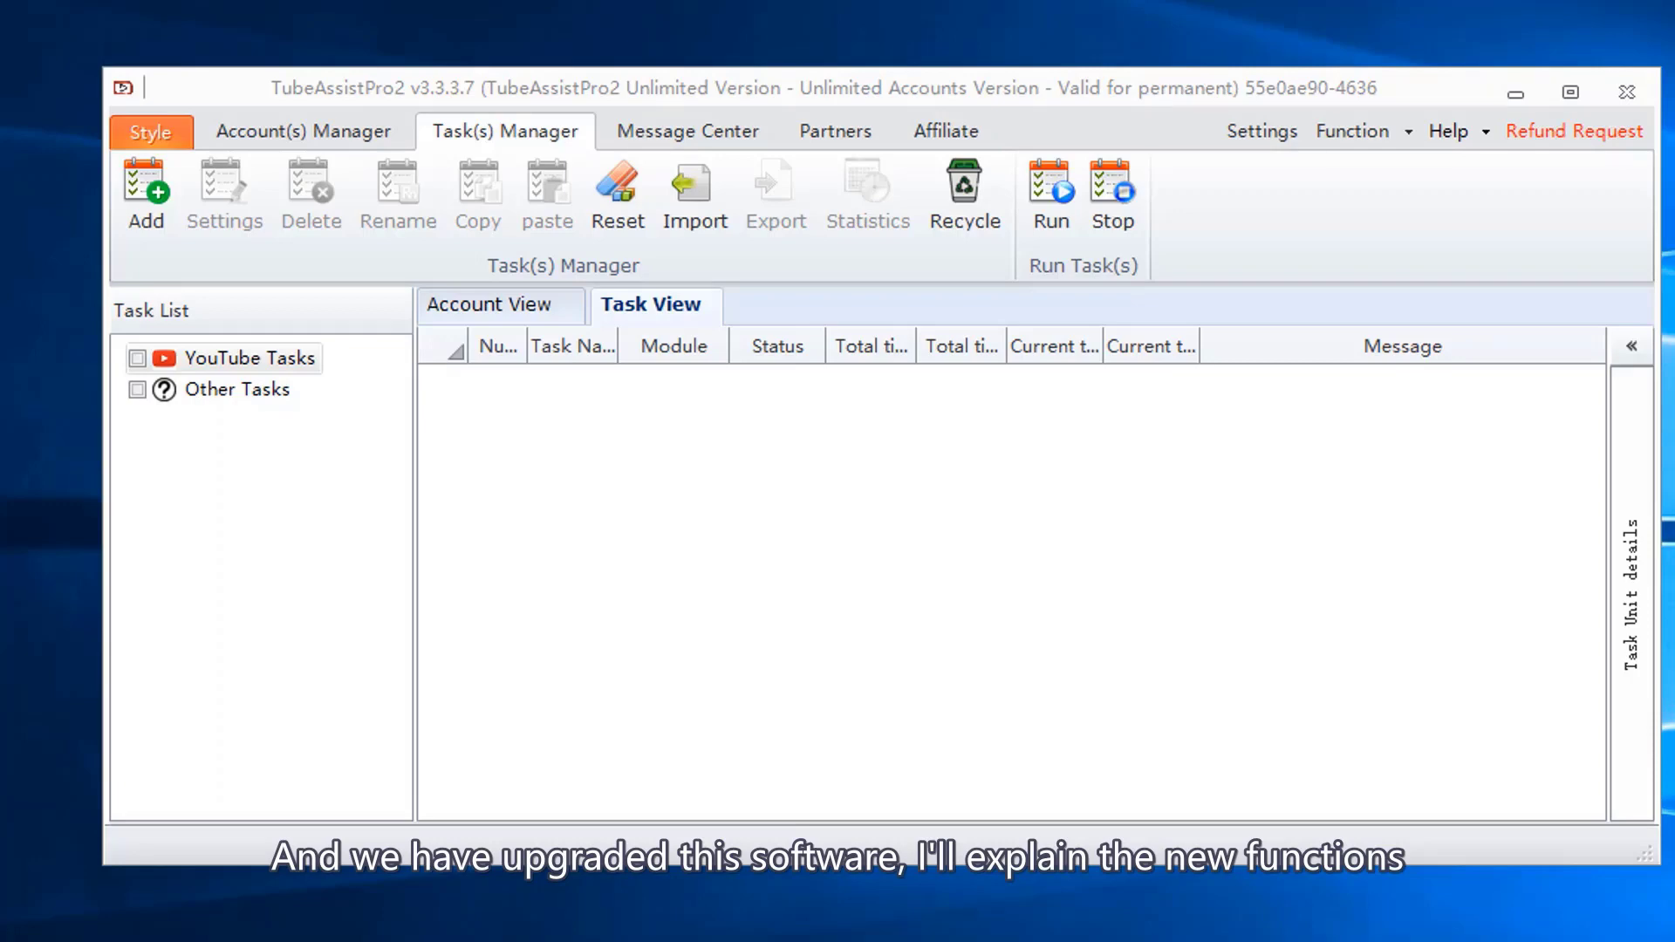
Step: Add a new task named 'like the video' and confirm it to reach Task Settings
{"action": "left_click", "coordinate": [147, 187]}
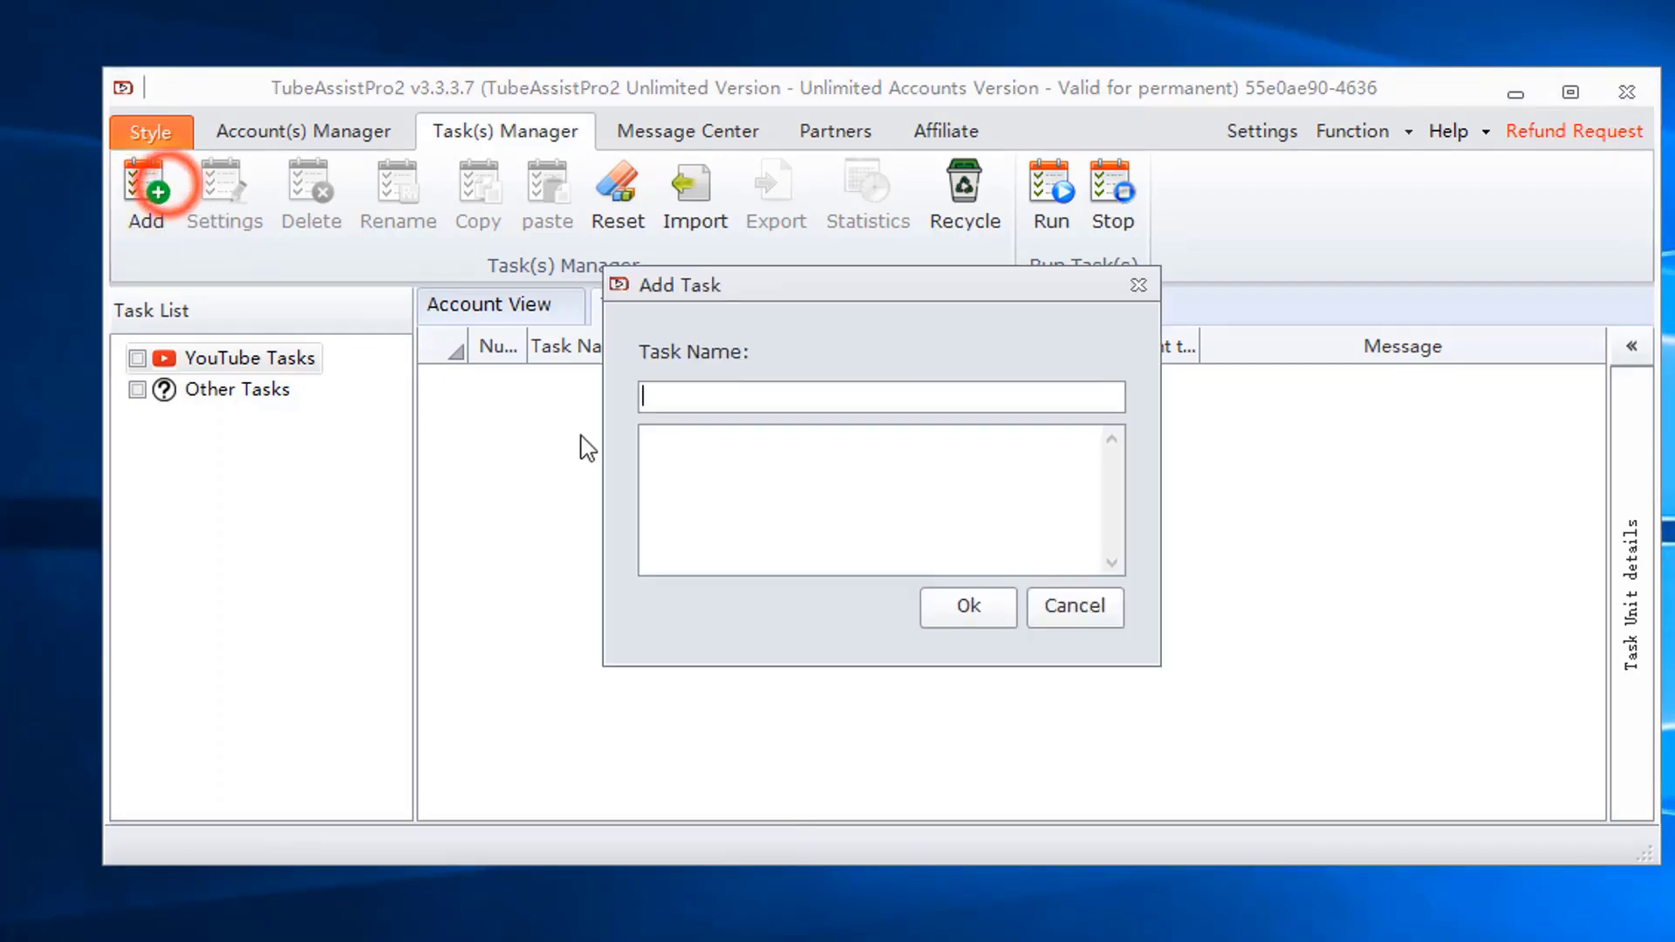
{"action": "left_click", "coordinate": [692, 399]}
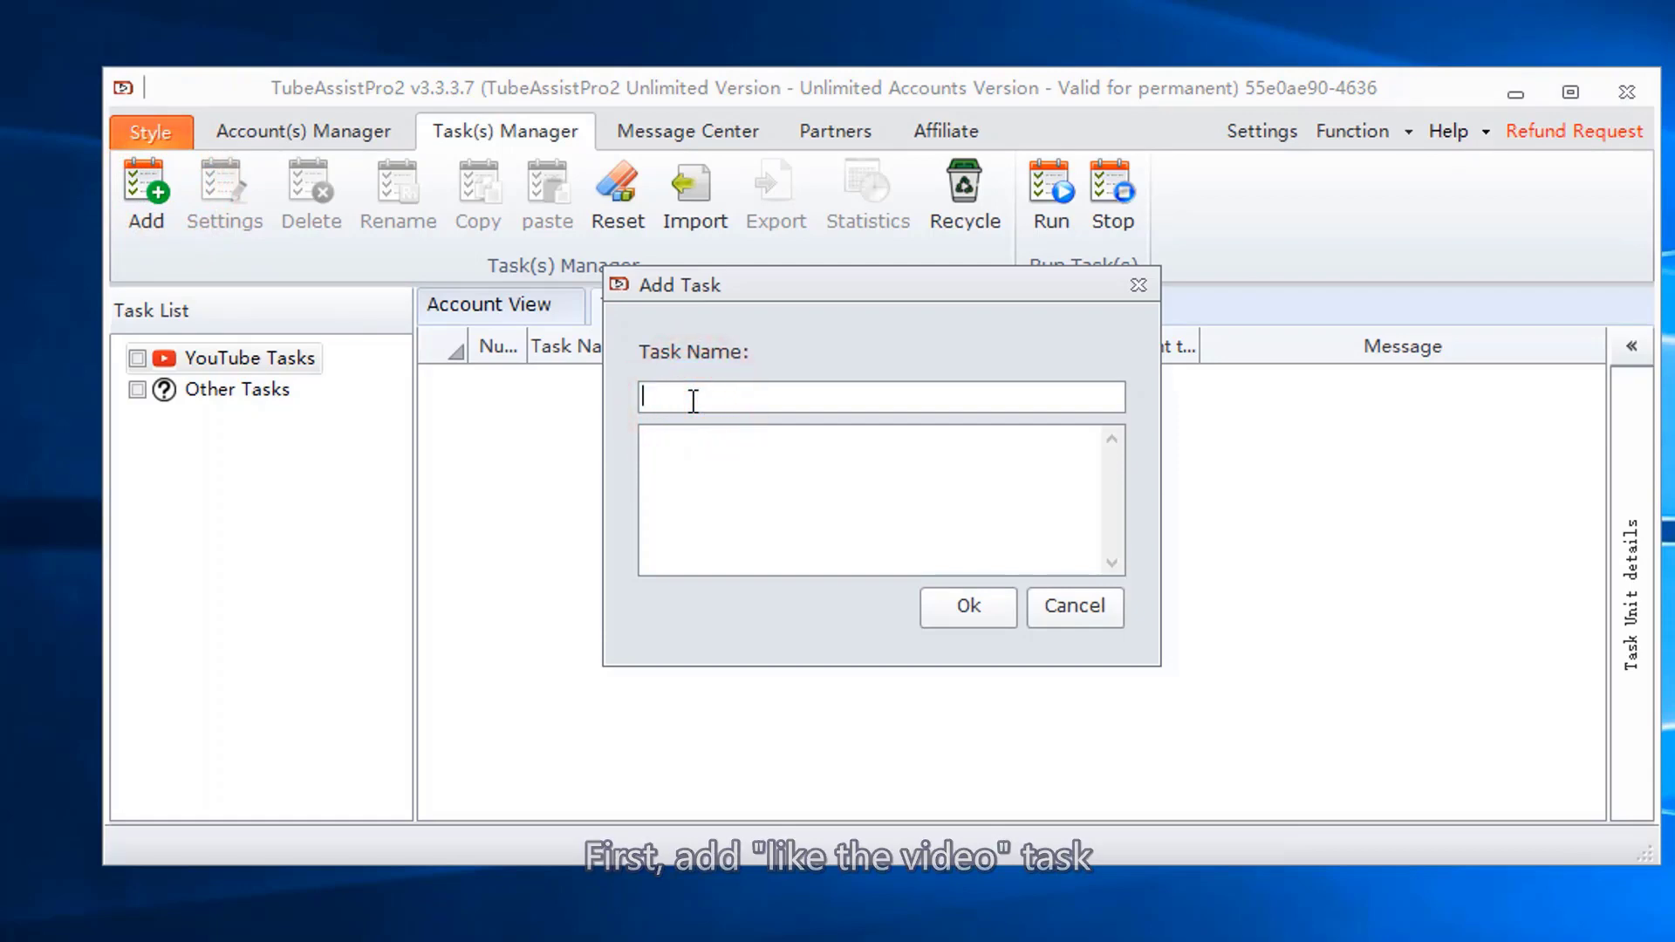
{"action": "type", "text": "like the video"}
{"action": "left_click", "coordinate": [991, 611]}
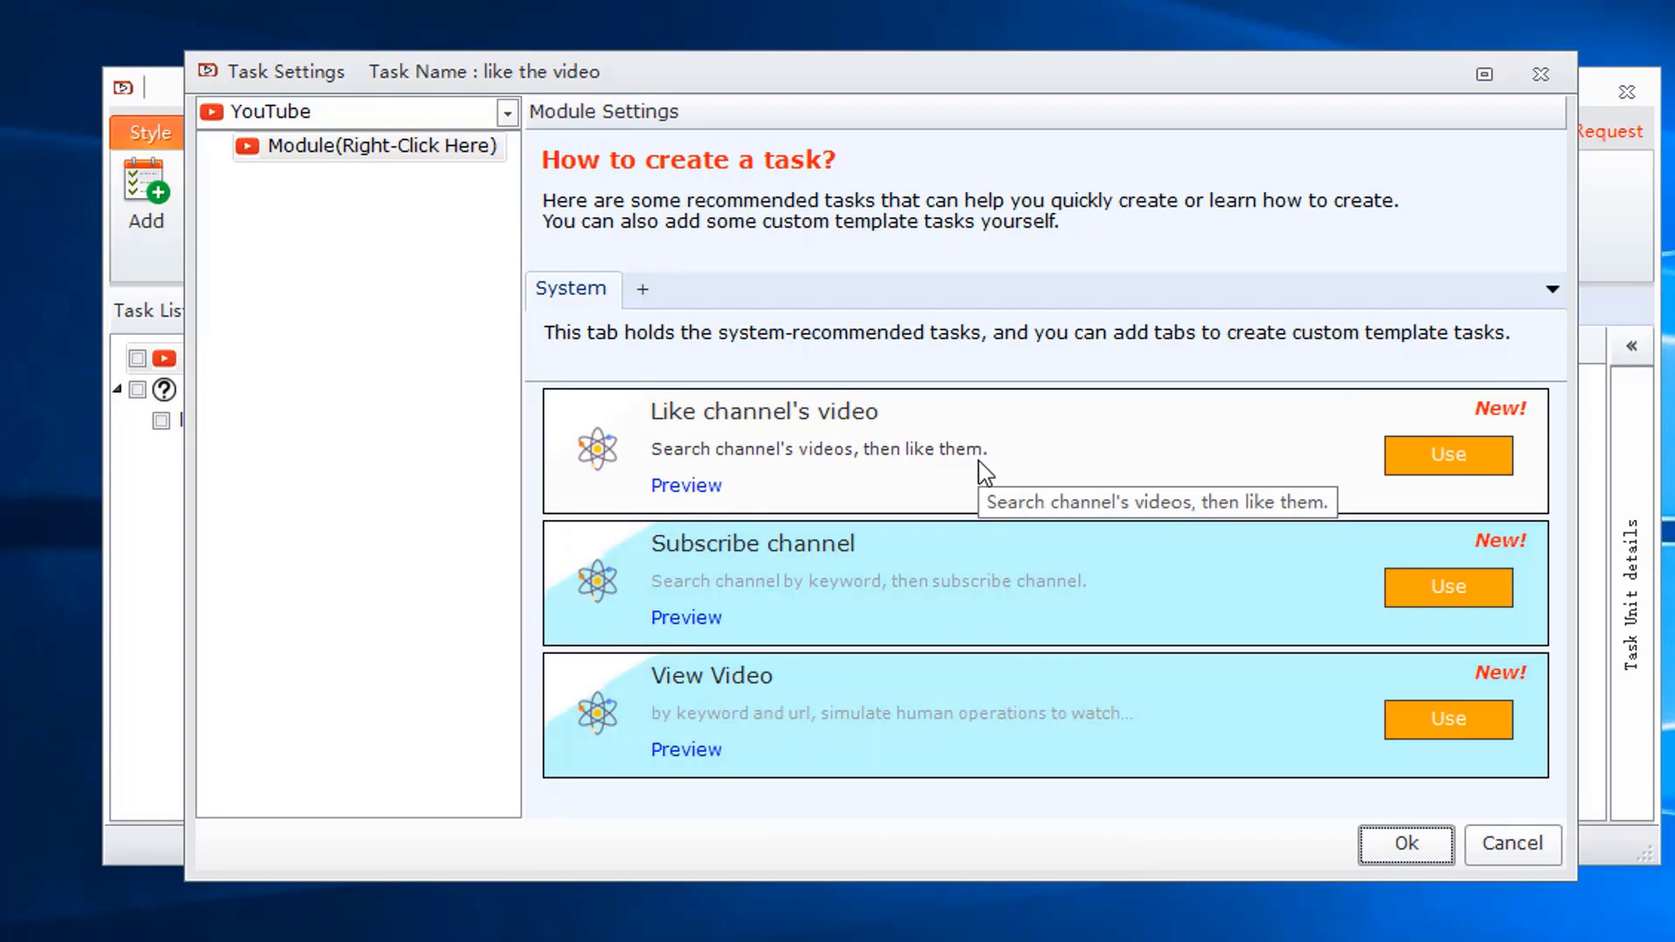
Step: Apply the Like channel's video template and tick the first account in 1.Account
{"action": "left_click", "coordinate": [1422, 468]}
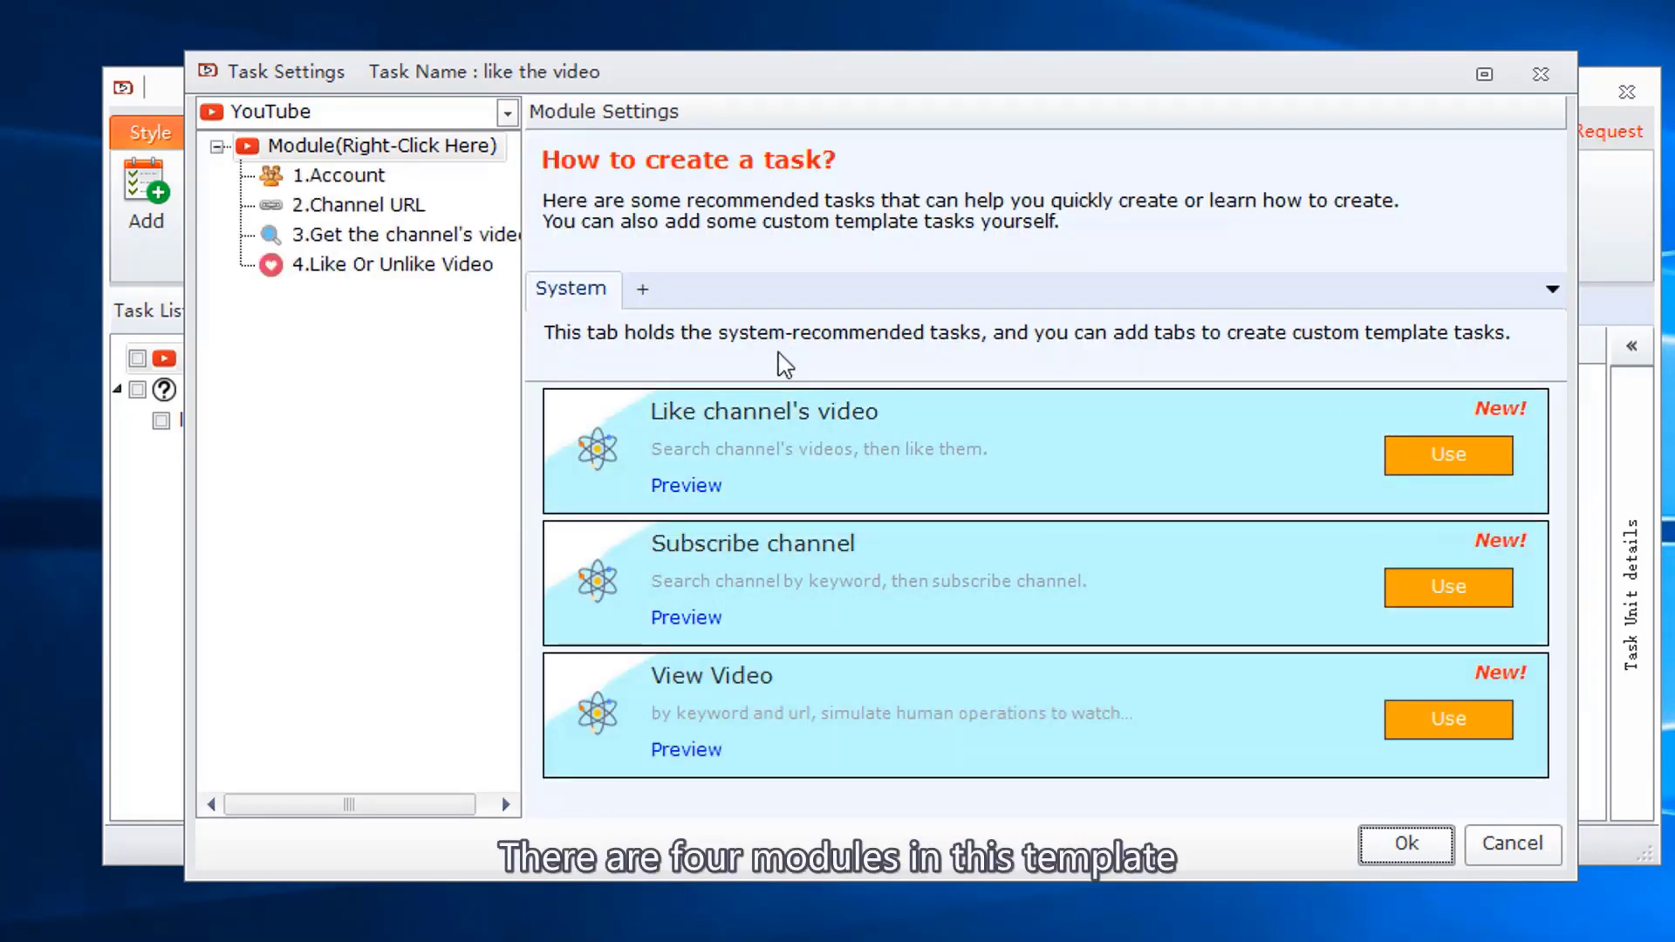
{"action": "left_click", "coordinate": [382, 179]}
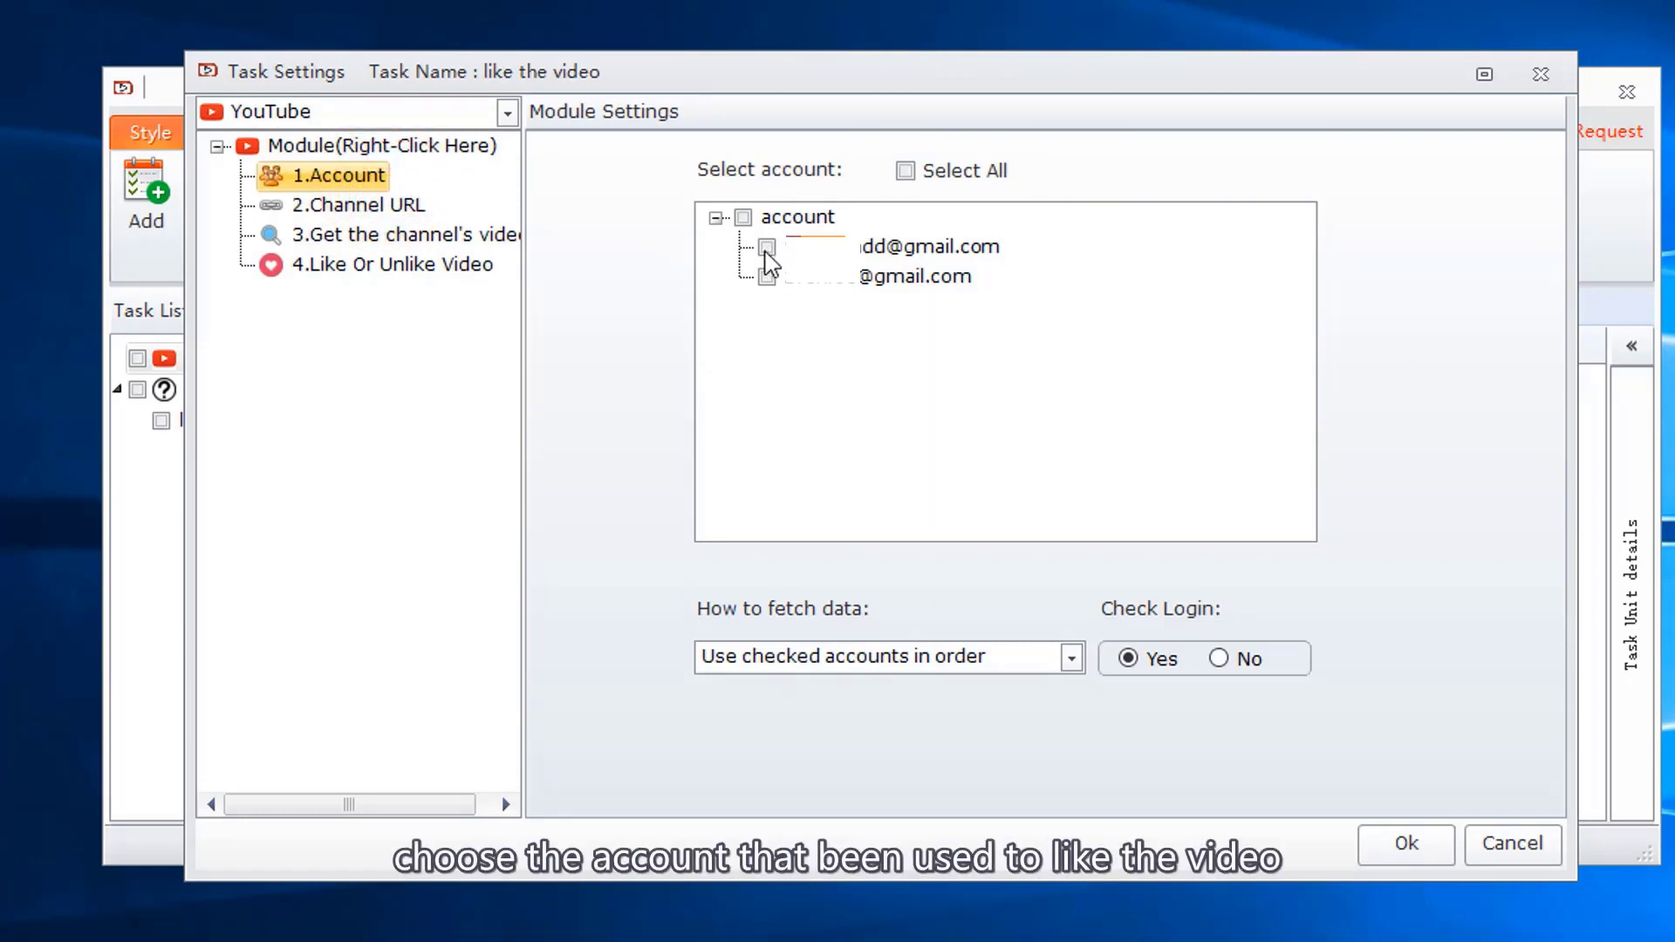
{"action": "left_click", "coordinate": [767, 248]}
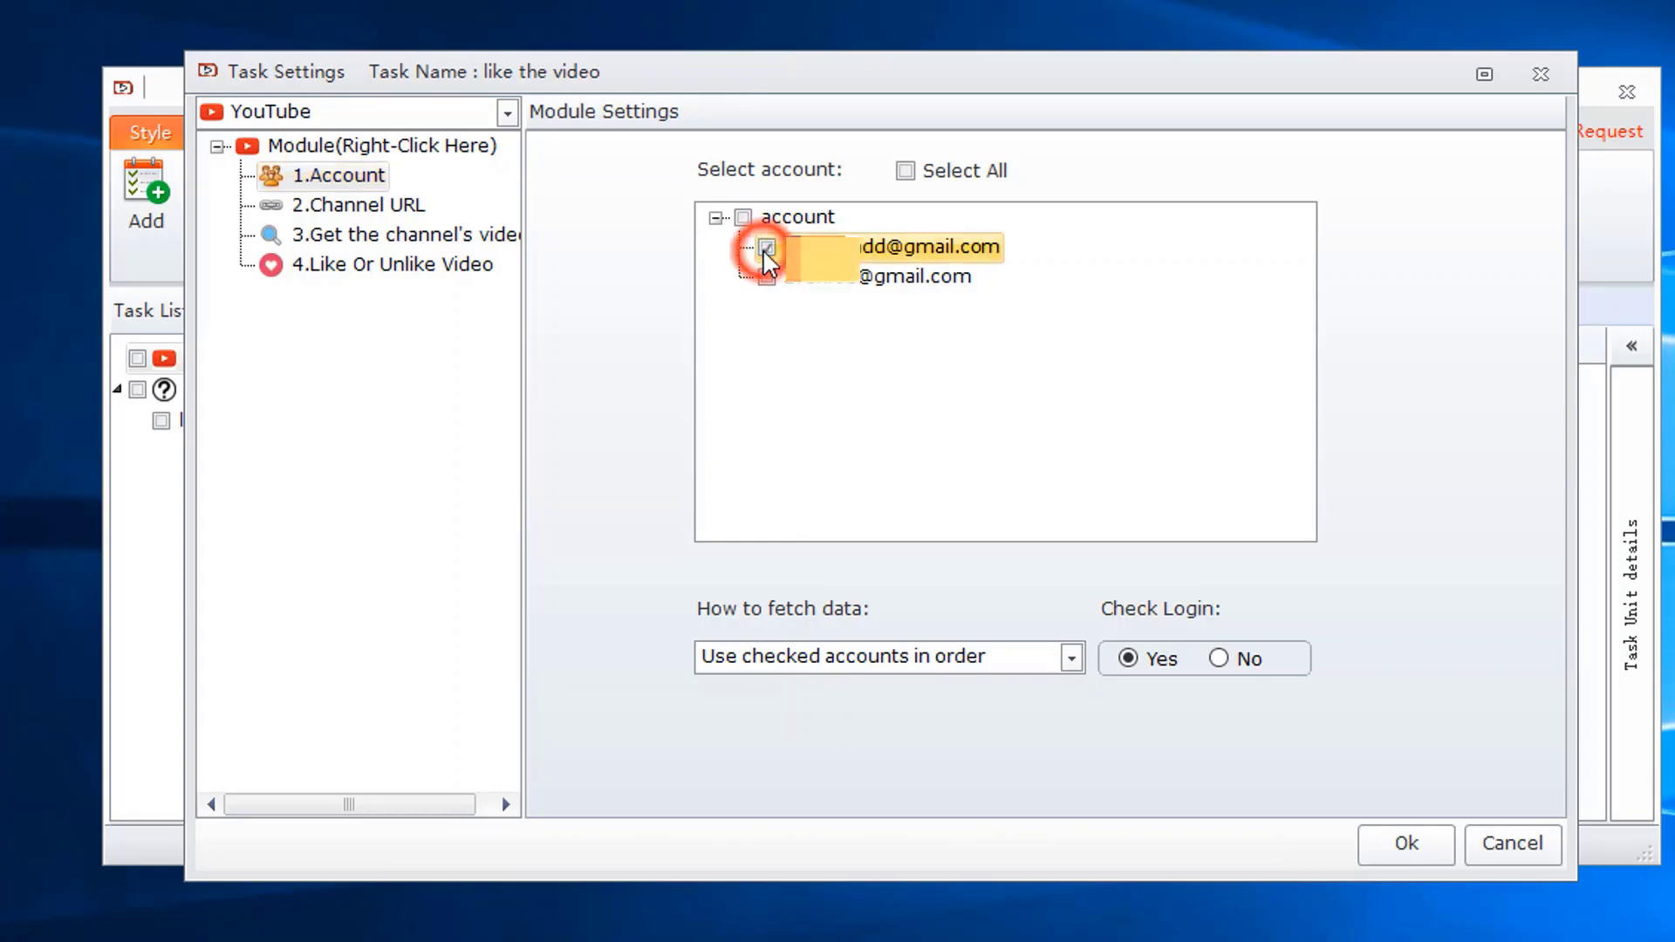
{"action": "left_click", "coordinate": [389, 276]}
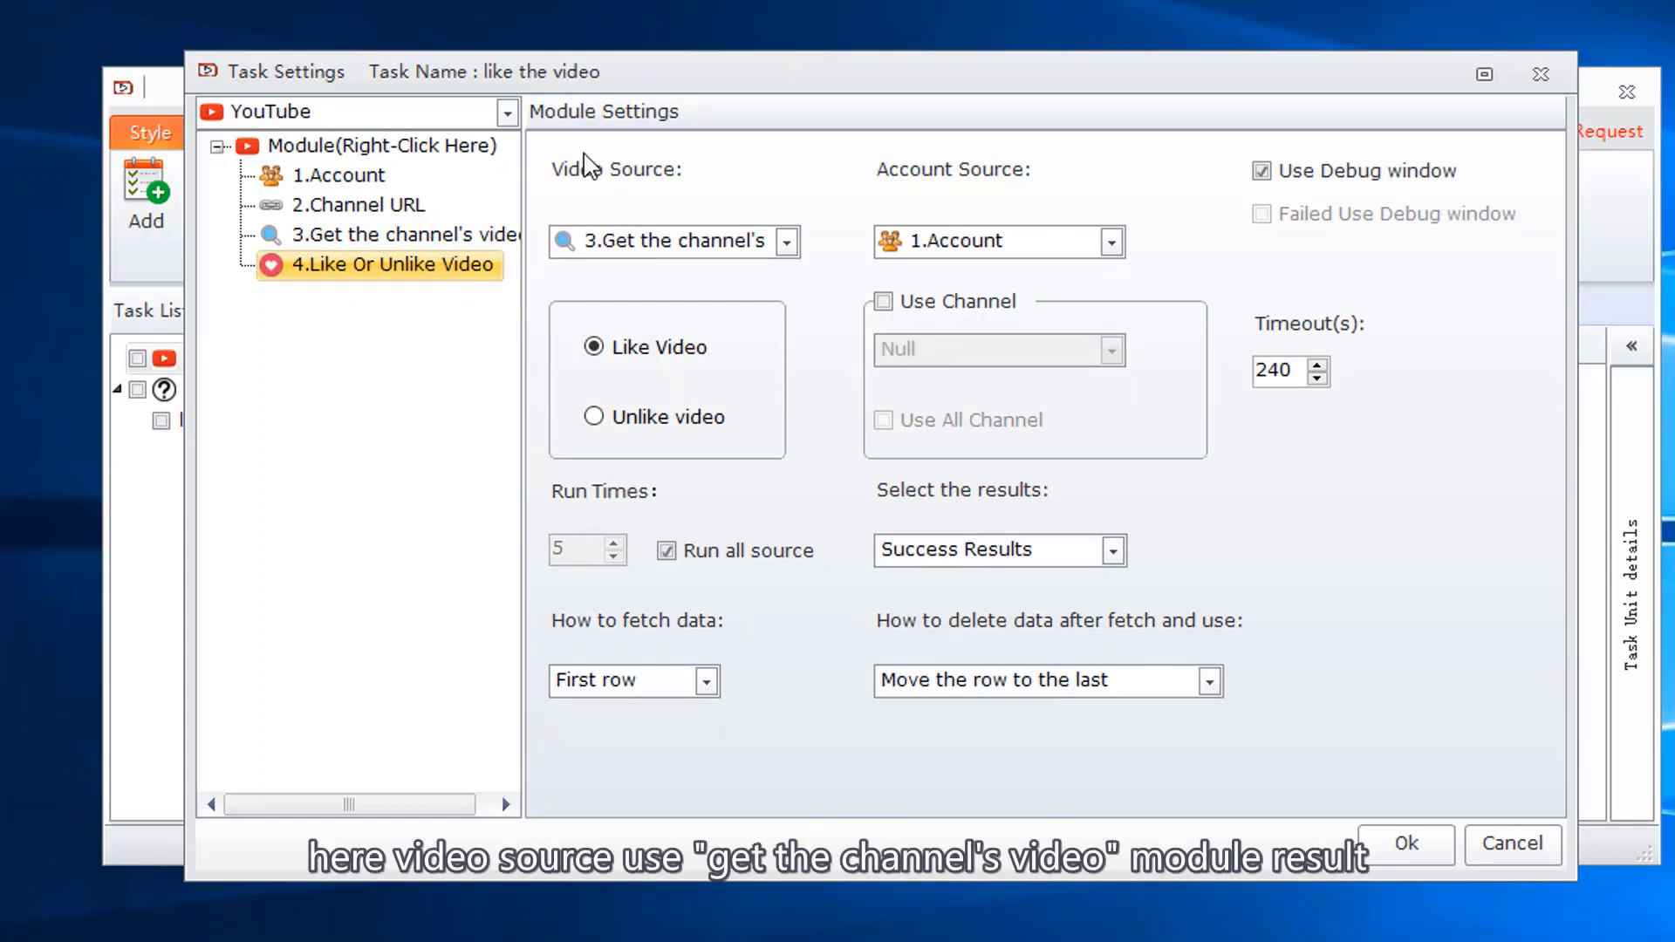
{"action": "left_click", "coordinate": [423, 237]}
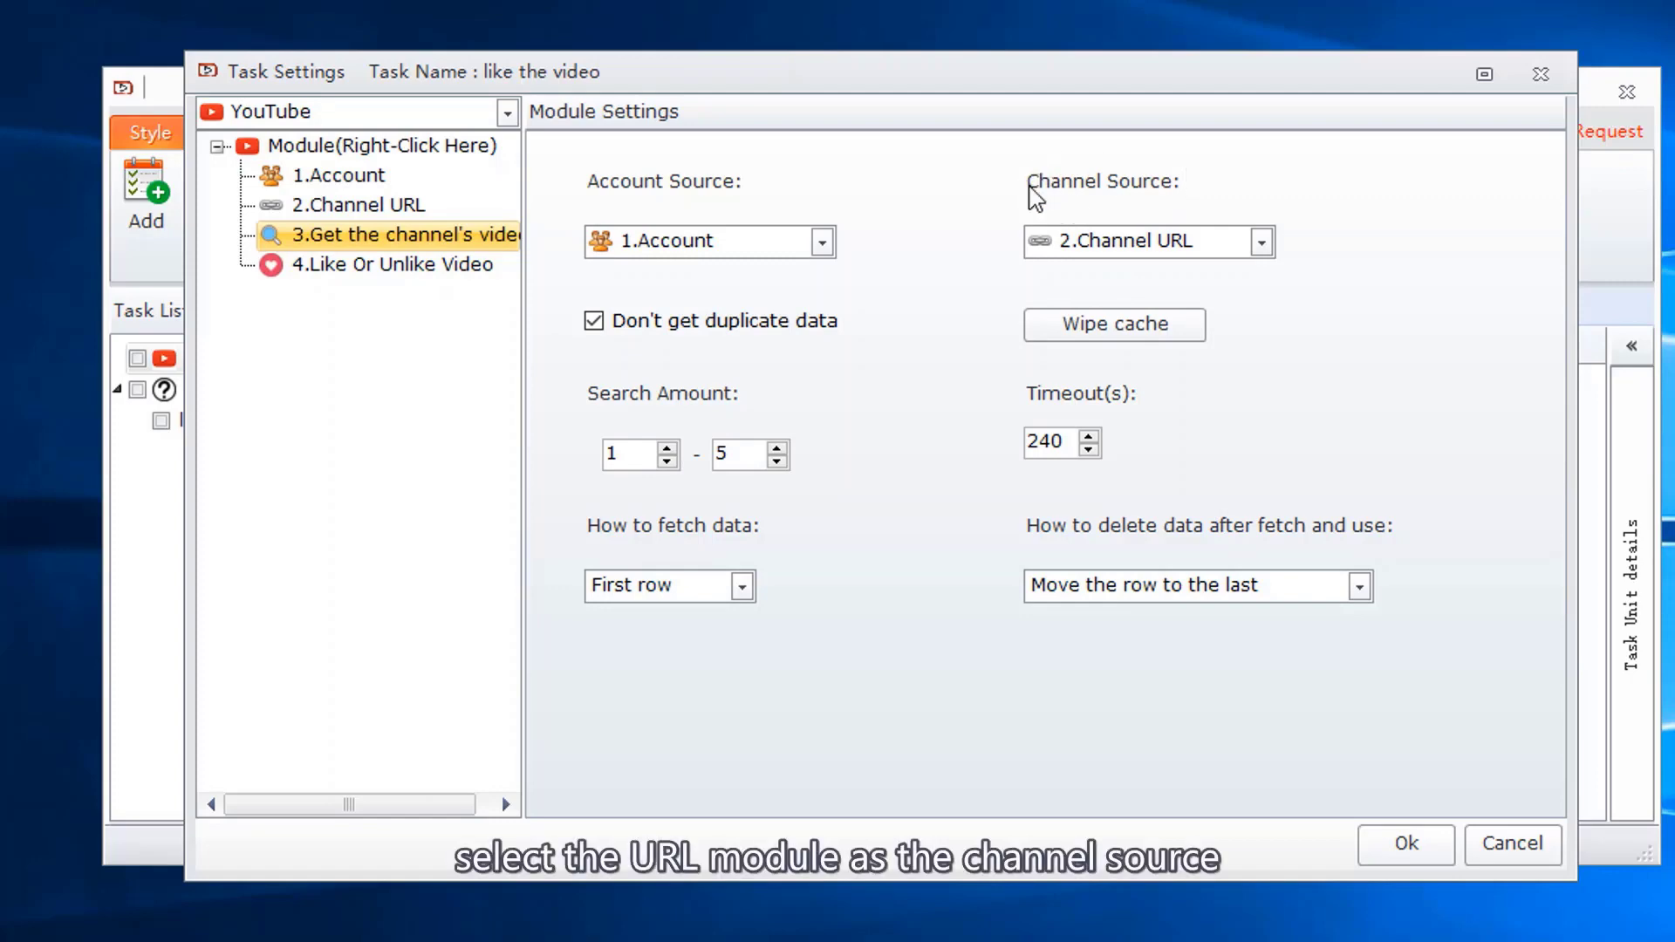
Step: Paste two YouTube channel URLs into the 2.Channel URL list
{"action": "left_click", "coordinate": [388, 206]}
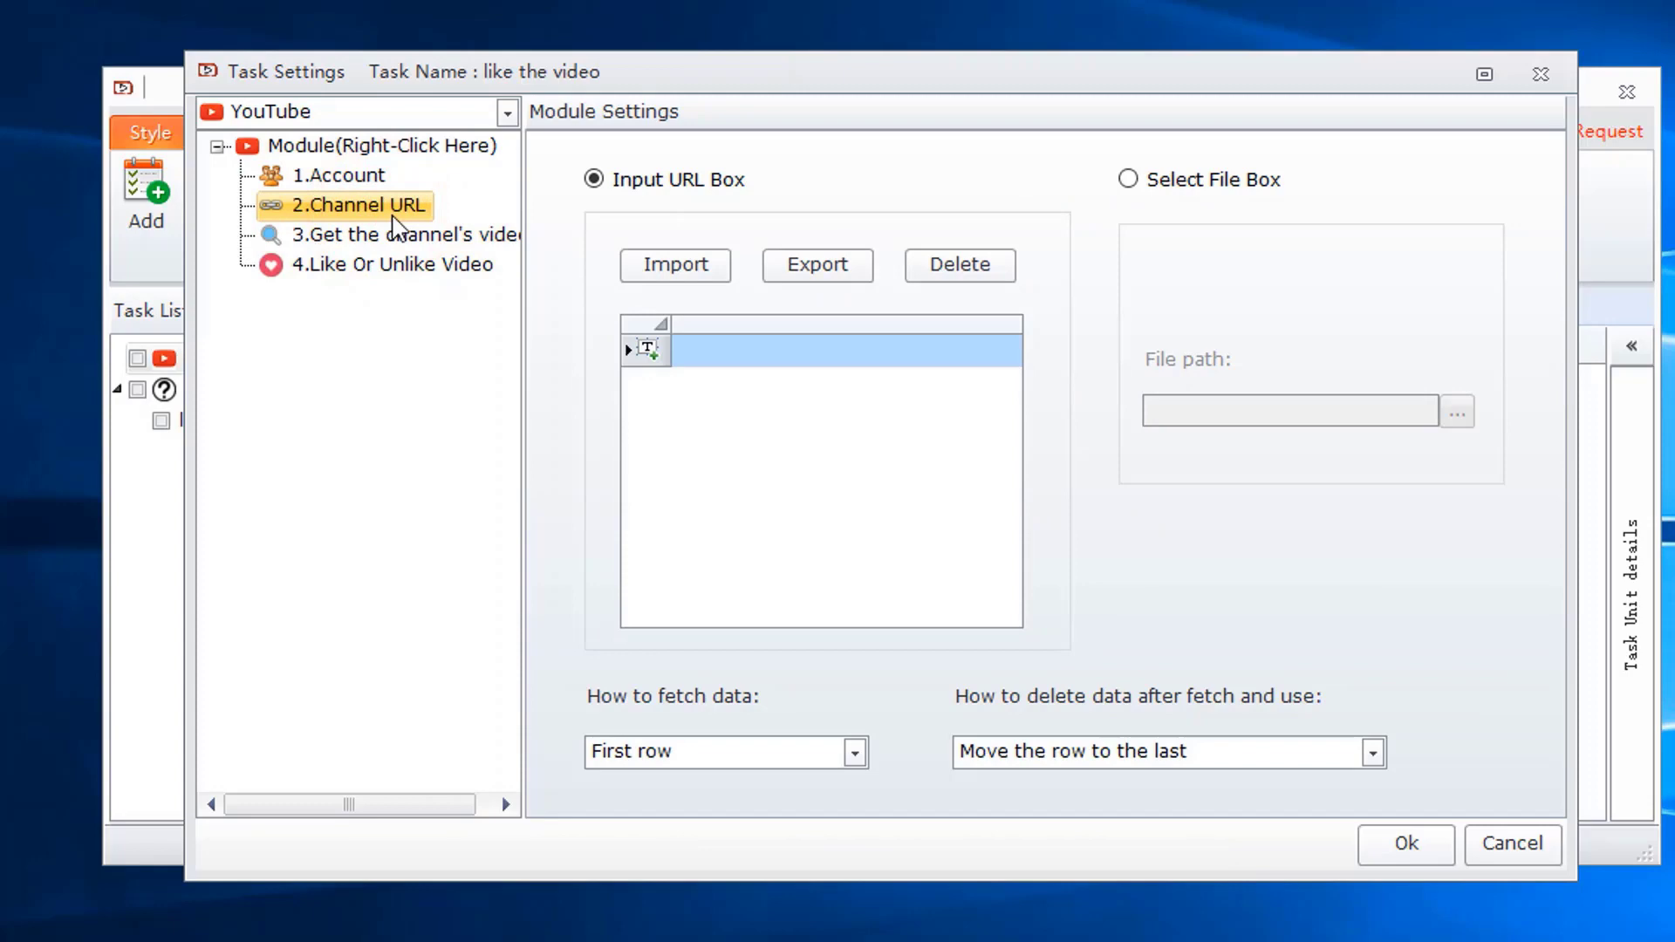
{"action": "left_click", "coordinate": [748, 346]}
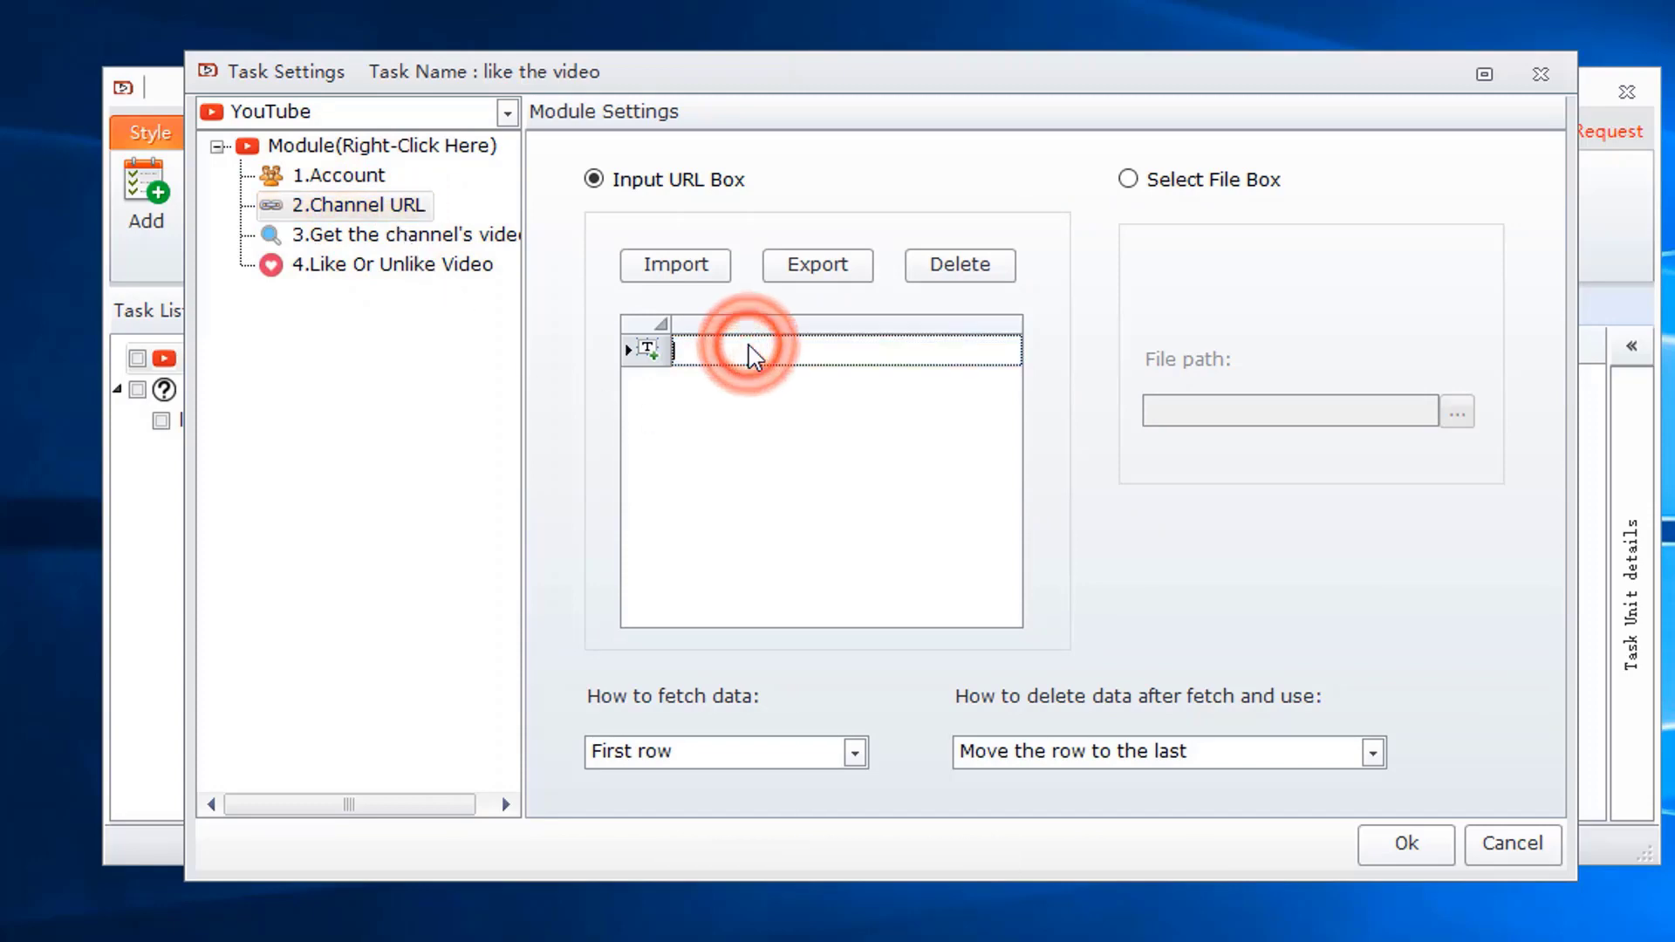
{"action": "key", "text": "ctrl+v"}
{"action": "left_click", "coordinate": [743, 381]}
{"action": "type", "text": "https://www.youtube.com/channel/UCDChM4NHBwzRCs6AOrgFOPA?view_as=subscriber"}
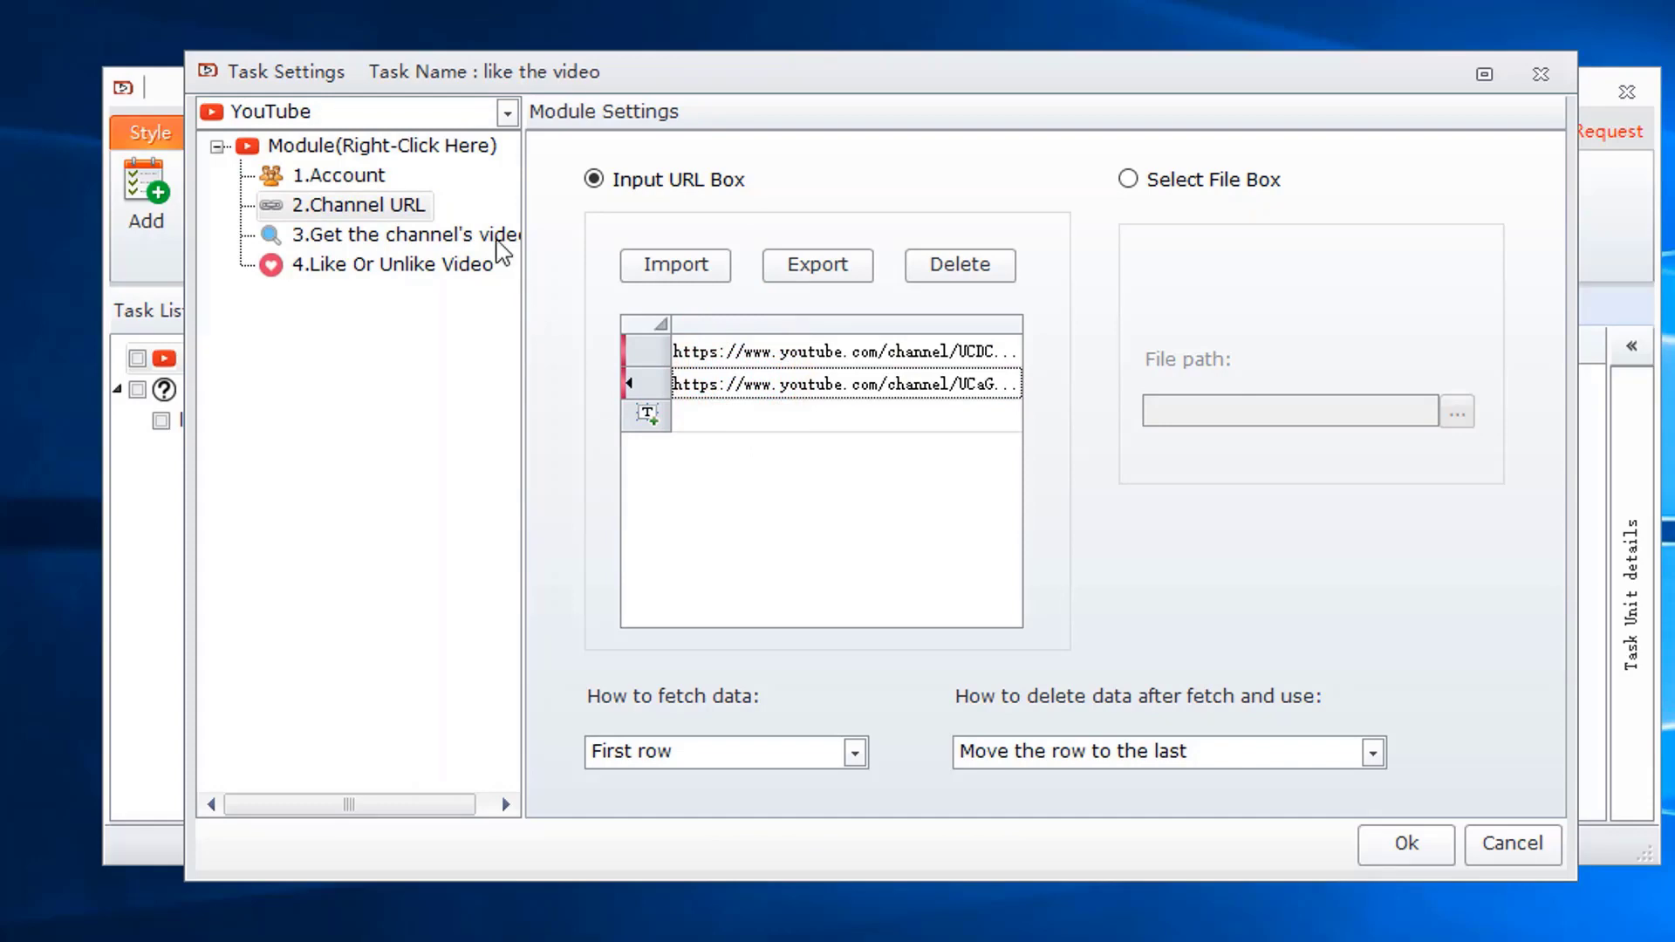
Step: Review the channel video fetching search amount and the Like Or Unlike Video settings
{"action": "left_click", "coordinate": [497, 240]}
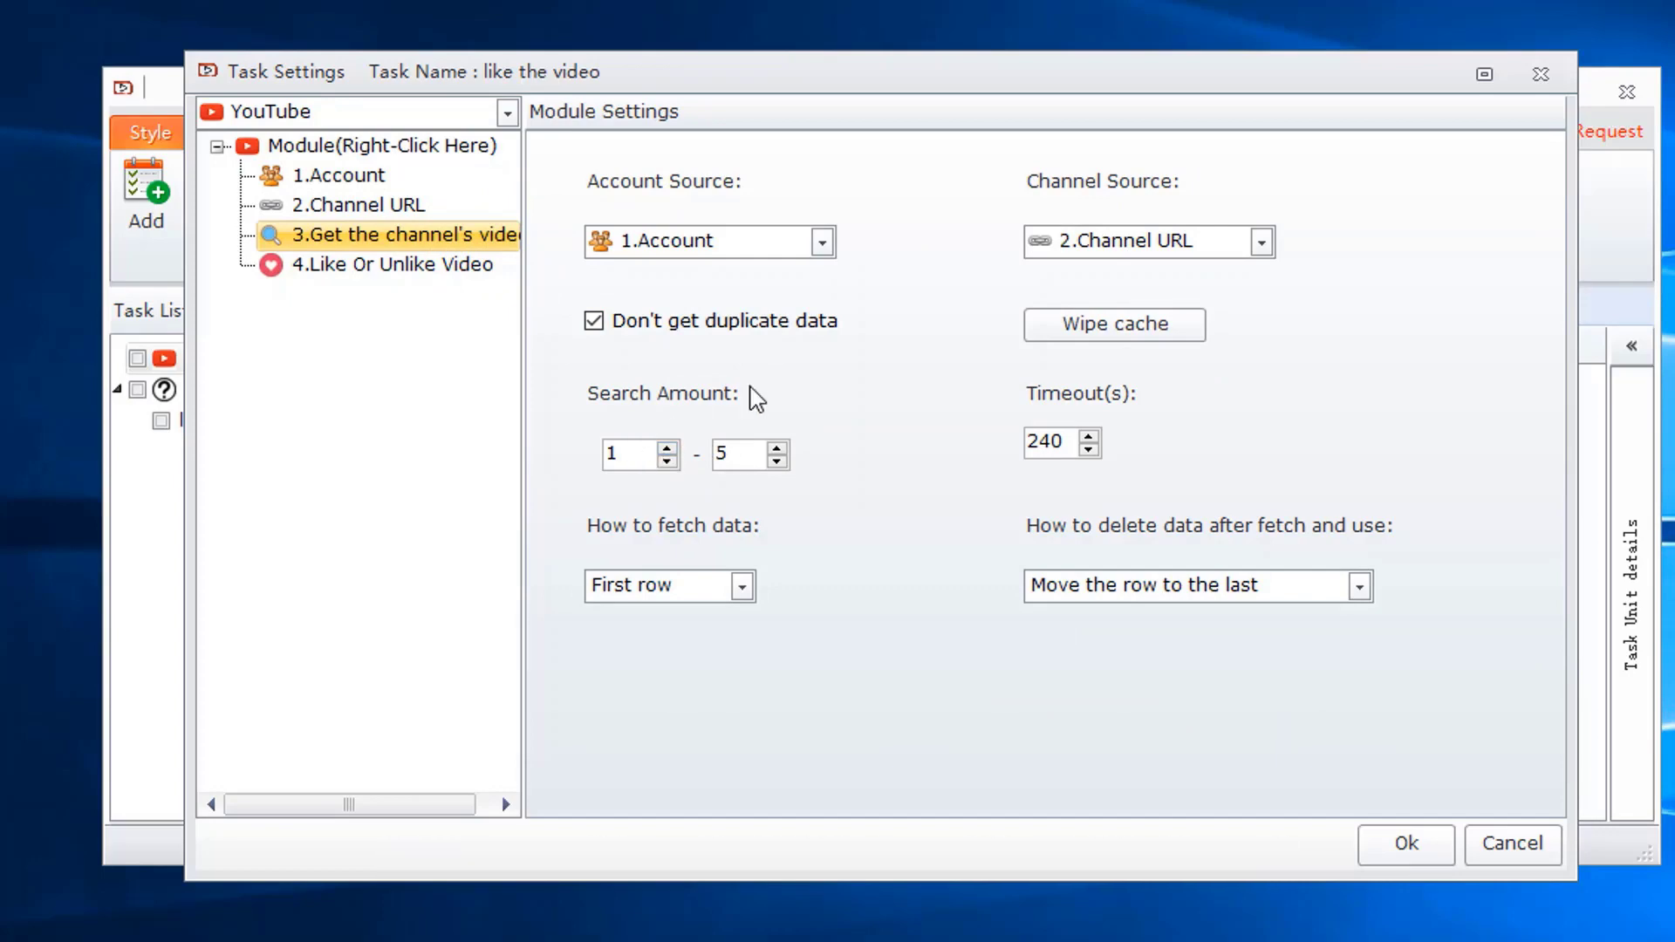
{"action": "double_click", "coordinate": [653, 449]}
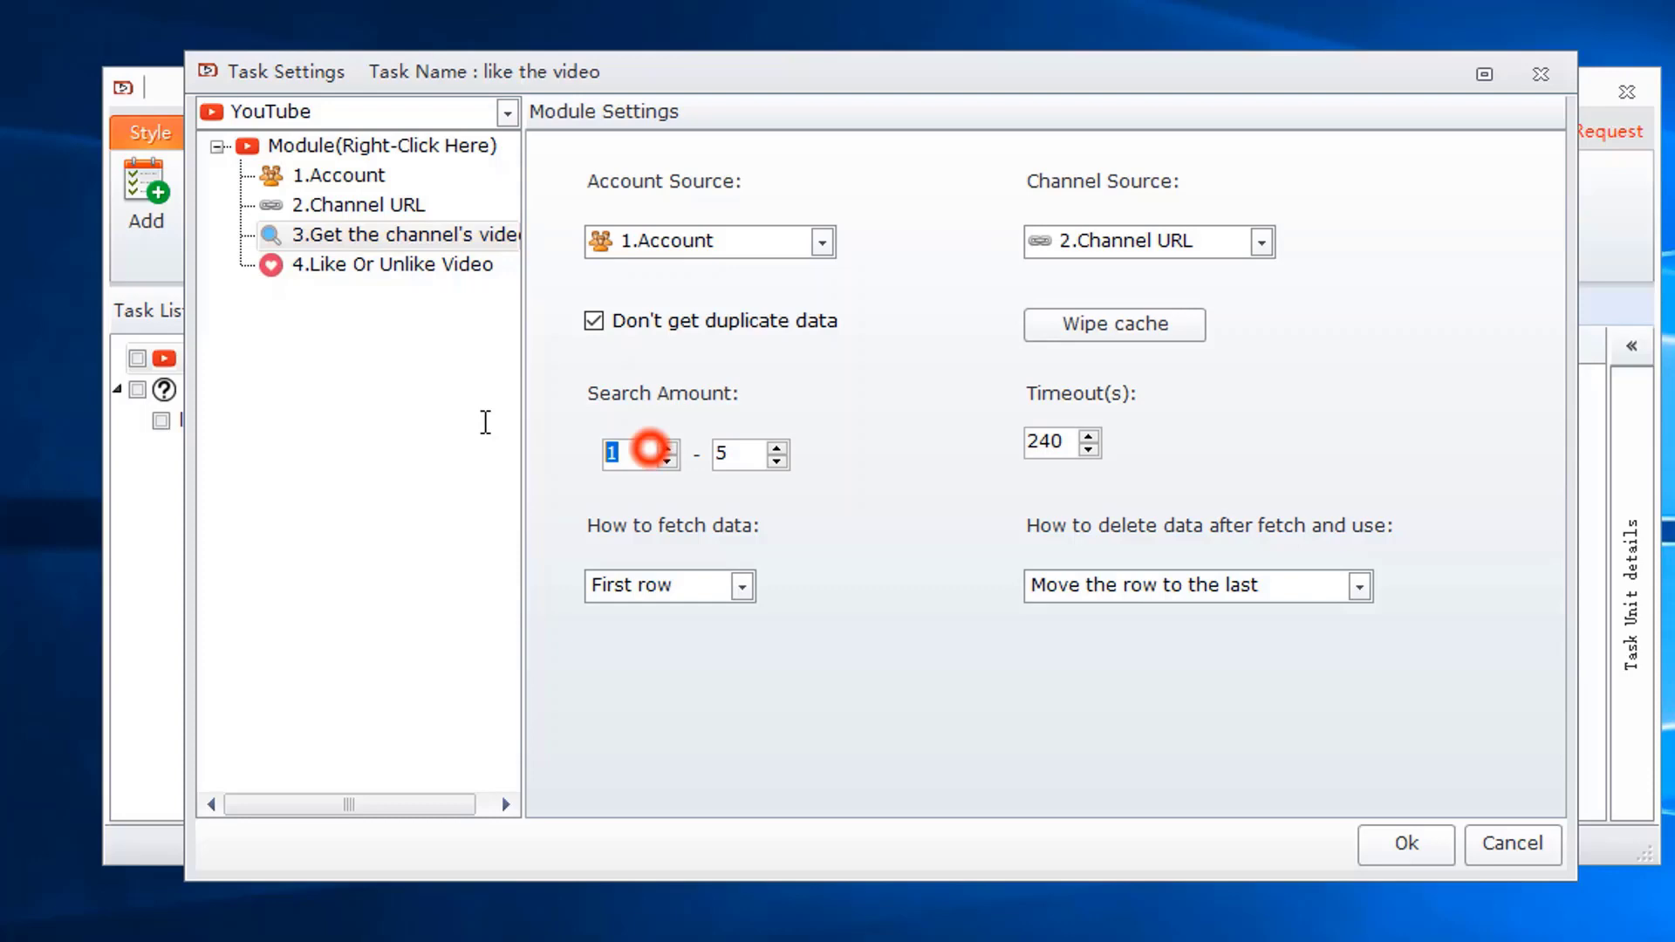
{"action": "left_click", "coordinate": [855, 434]}
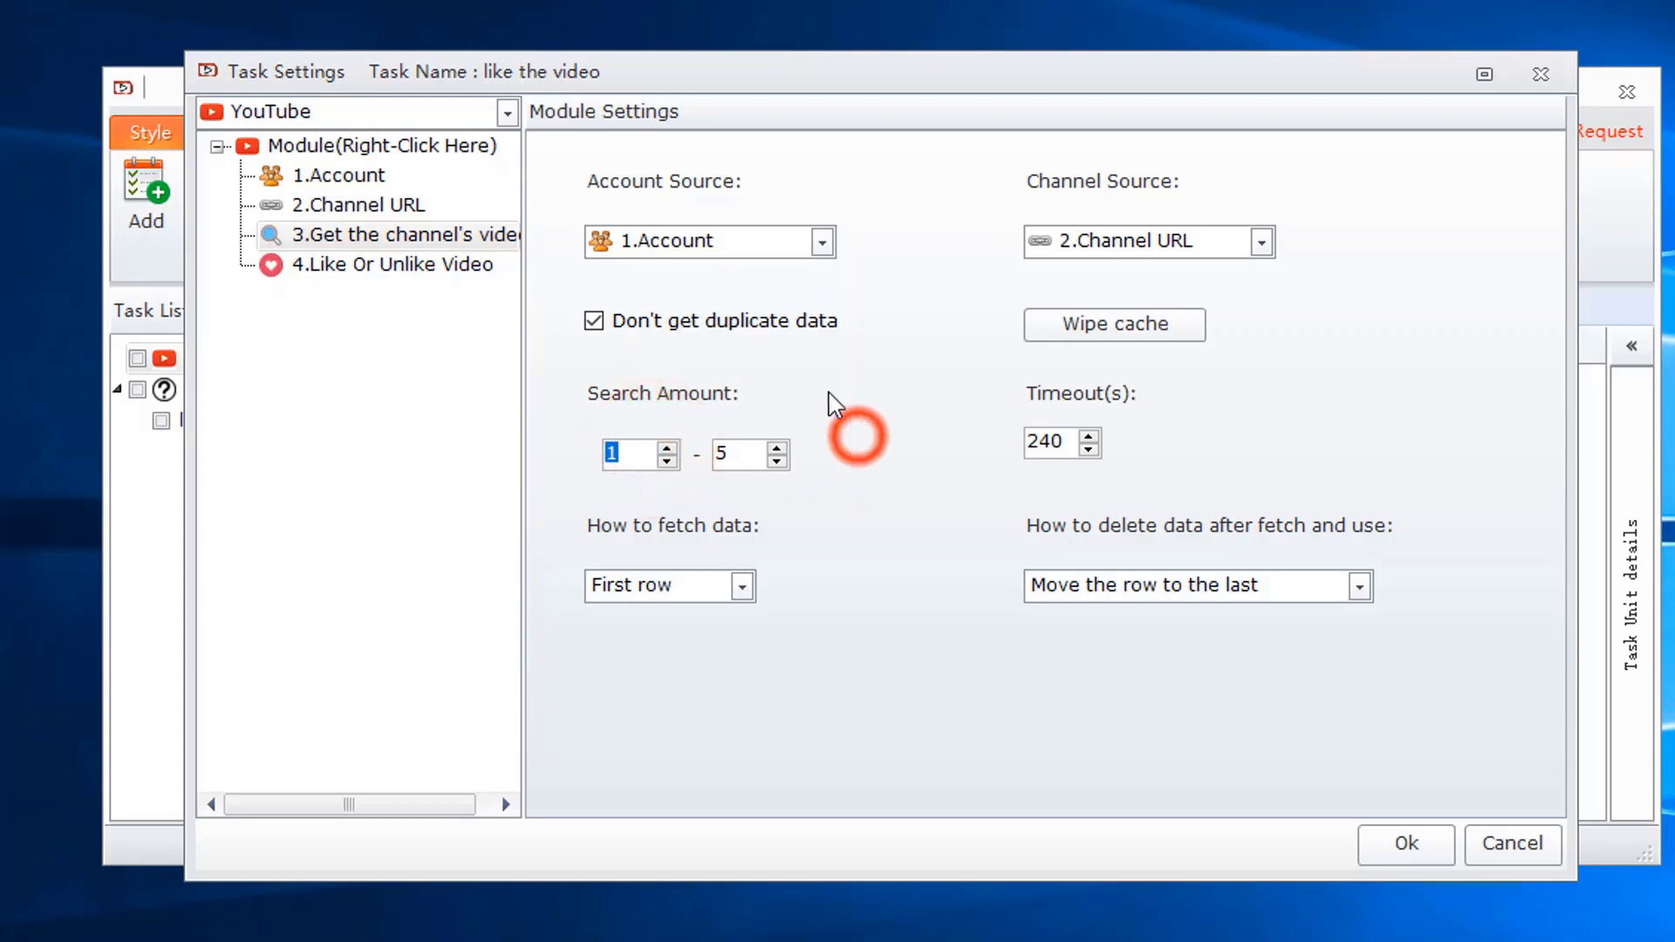
{"action": "left_click", "coordinate": [471, 272]}
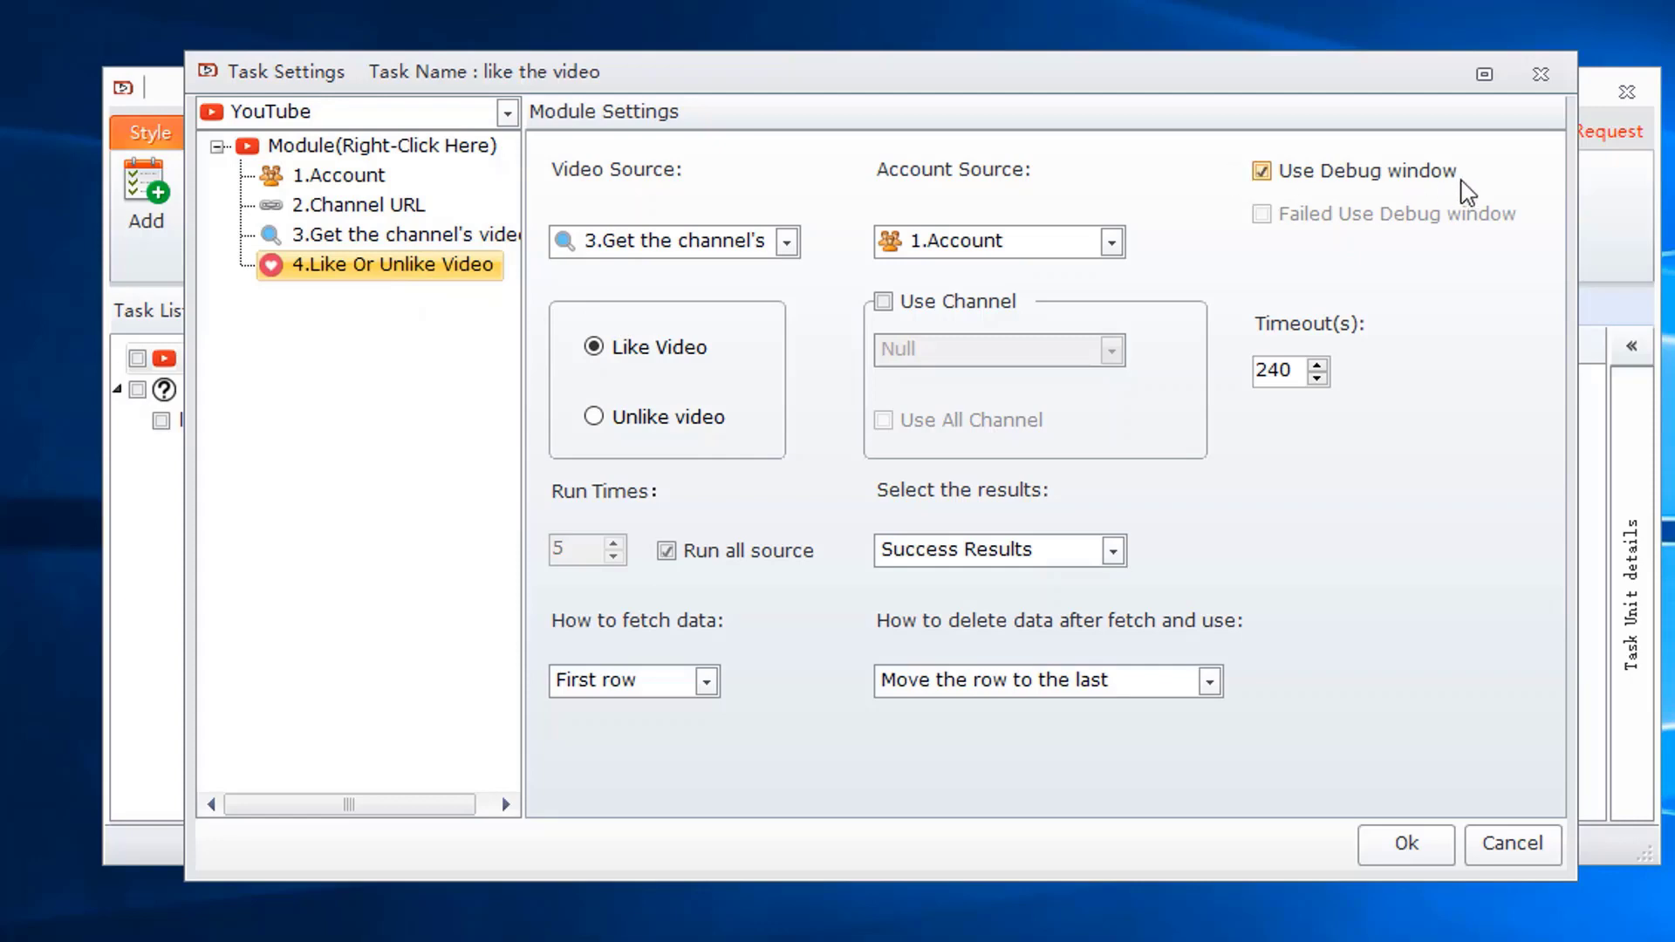
Step: Keep Use Debug window on and enable Use Channel for the liking account
{"action": "left_click", "coordinate": [1270, 179]}
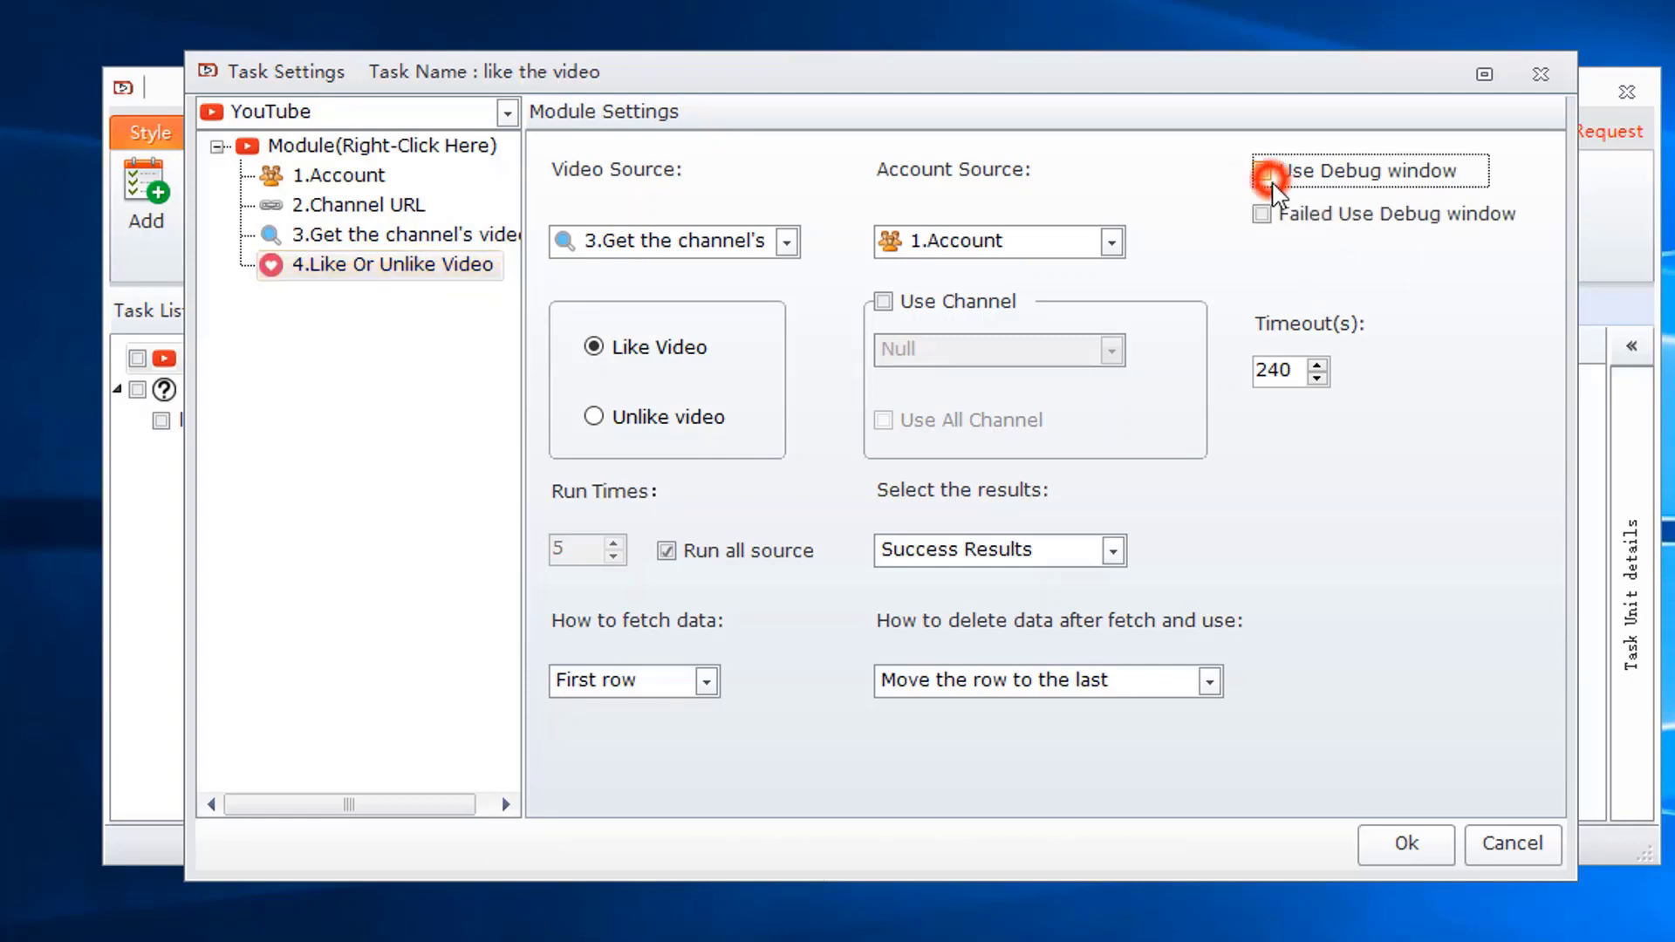
{"action": "left_click", "coordinate": [1284, 174]}
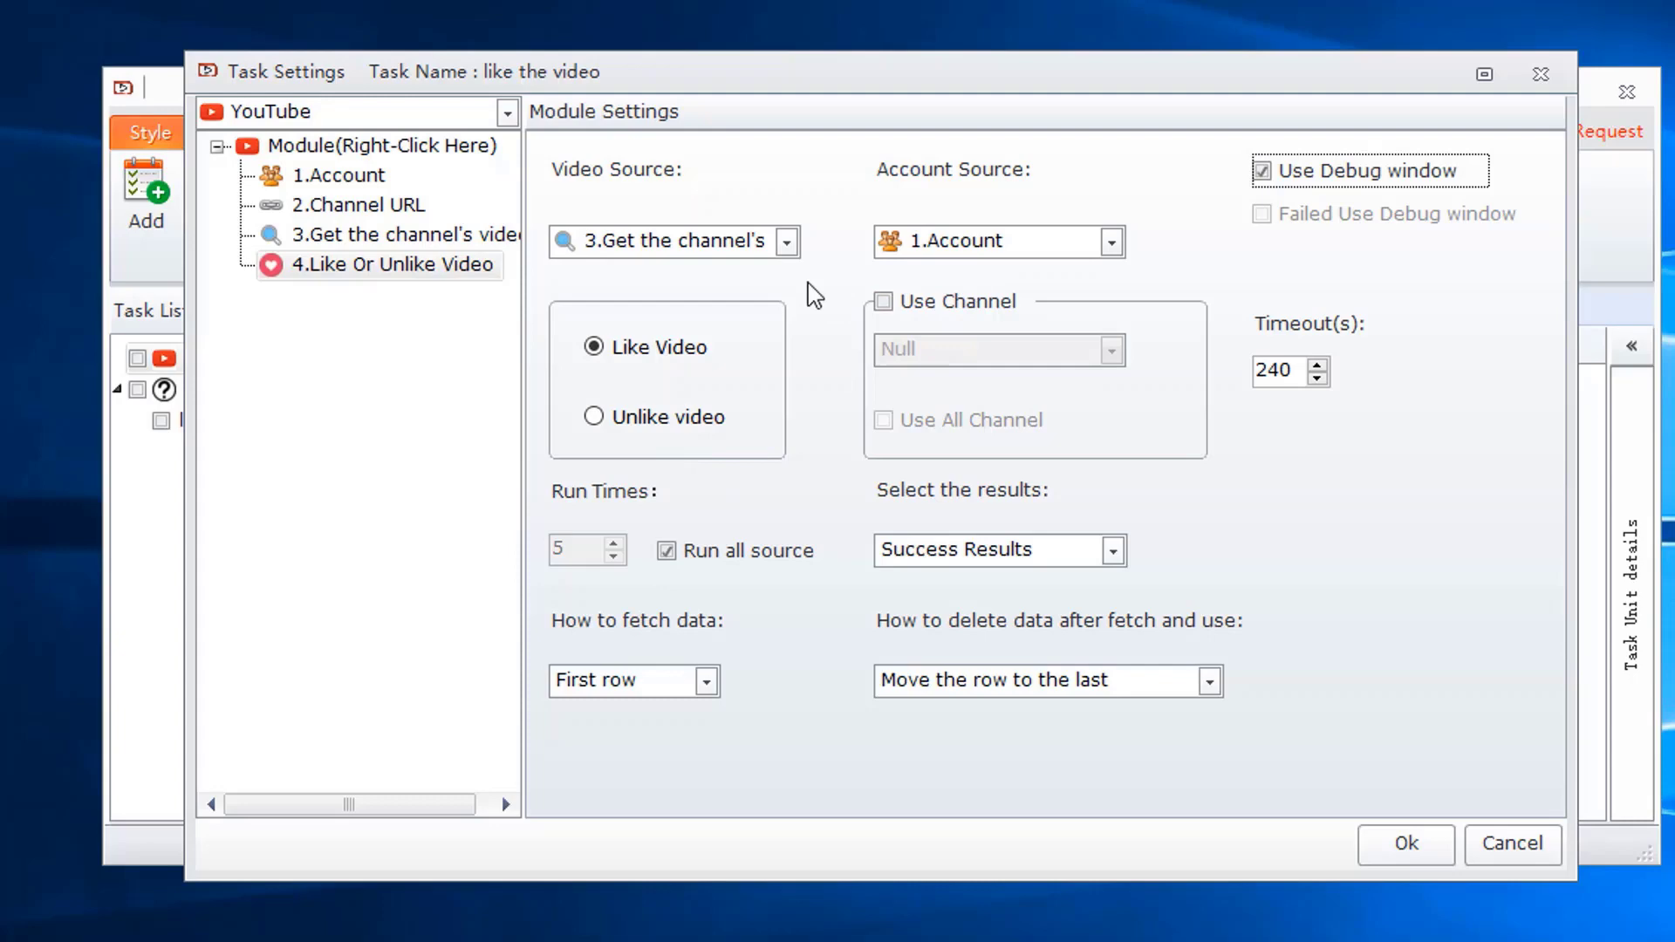
{"action": "left_click", "coordinate": [883, 301]}
{"action": "left_click", "coordinate": [930, 352]}
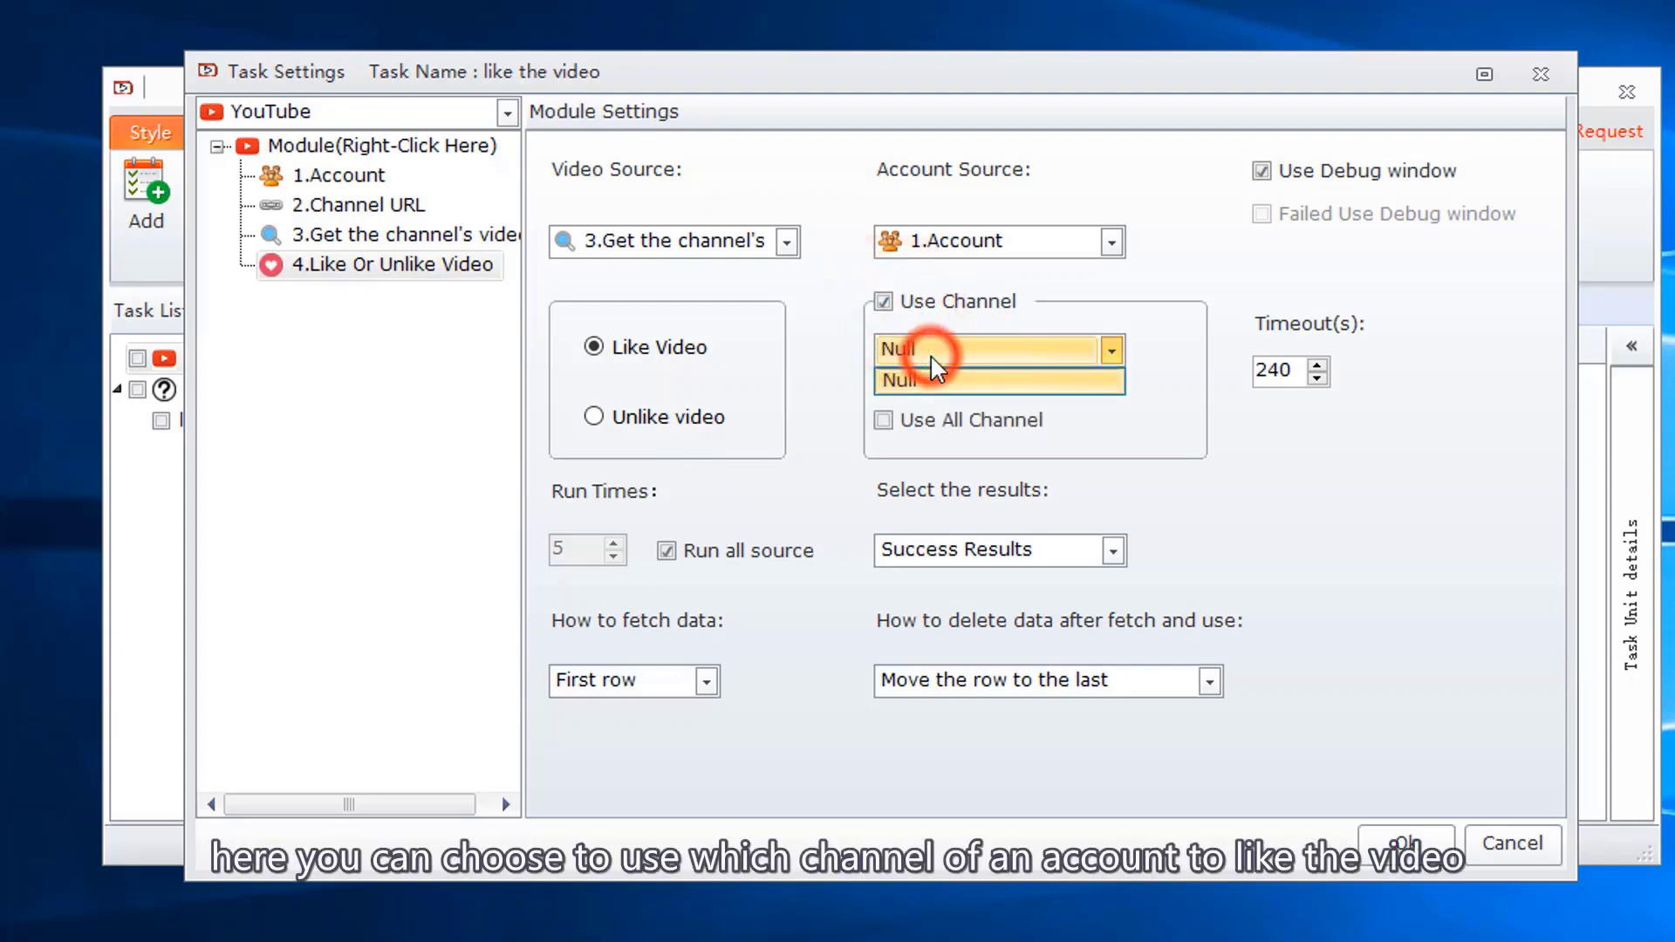
{"action": "left_click", "coordinate": [401, 234]}
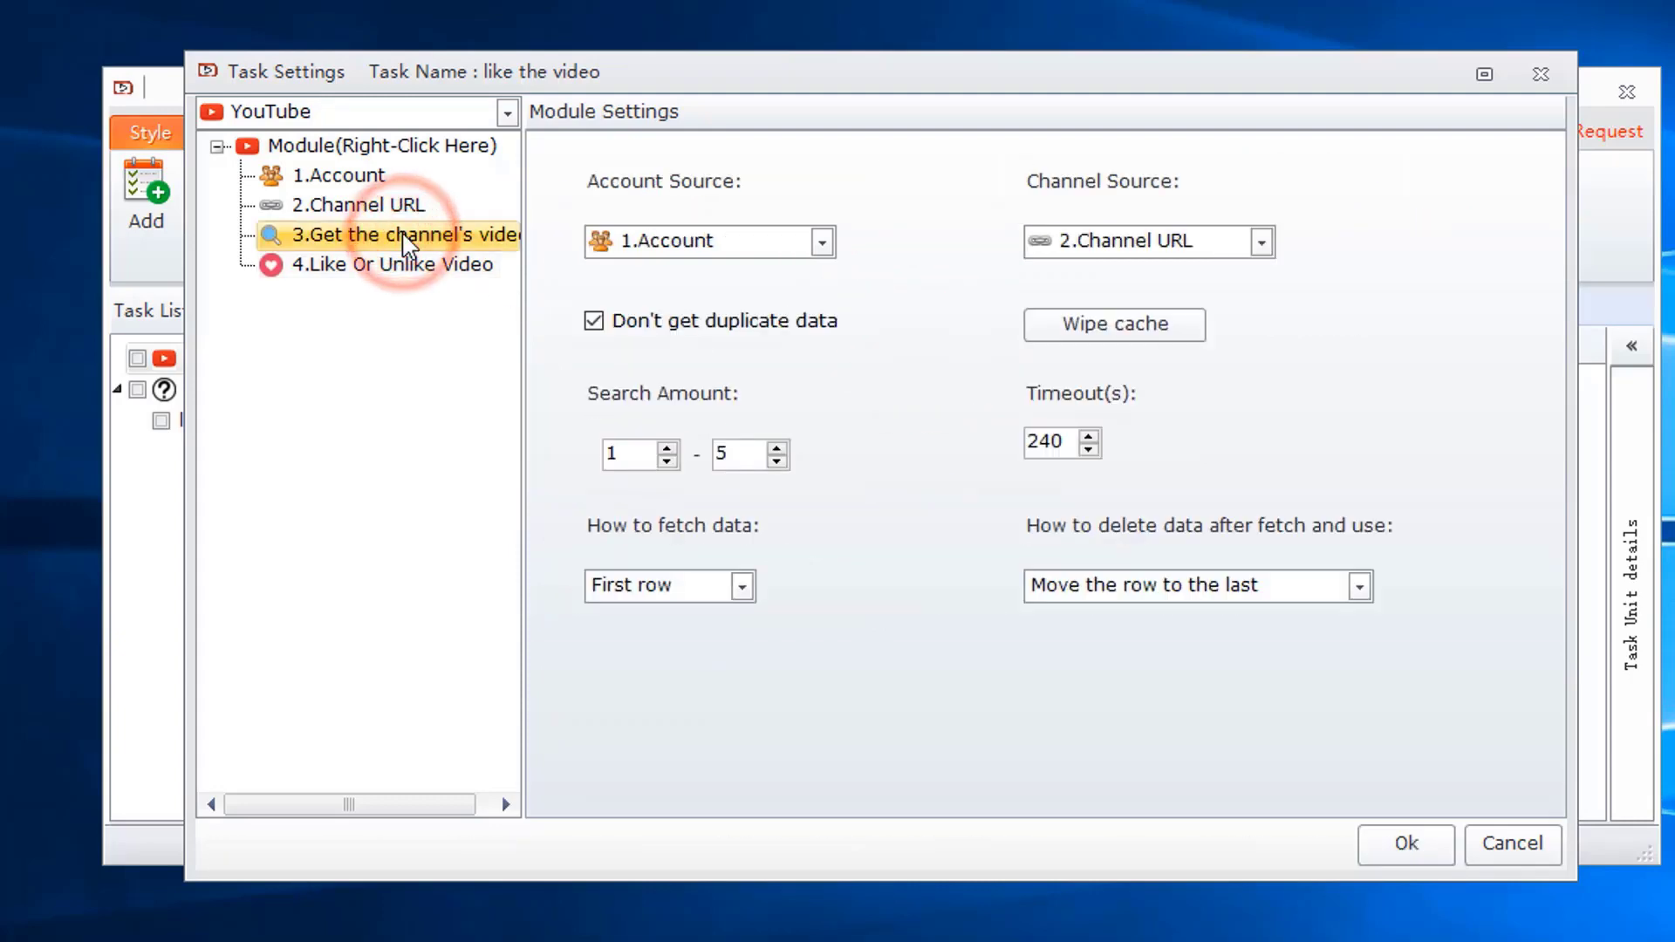
Step: Insert a Text module and rename it 'channel name'
{"action": "right_click", "coordinate": [404, 241]}
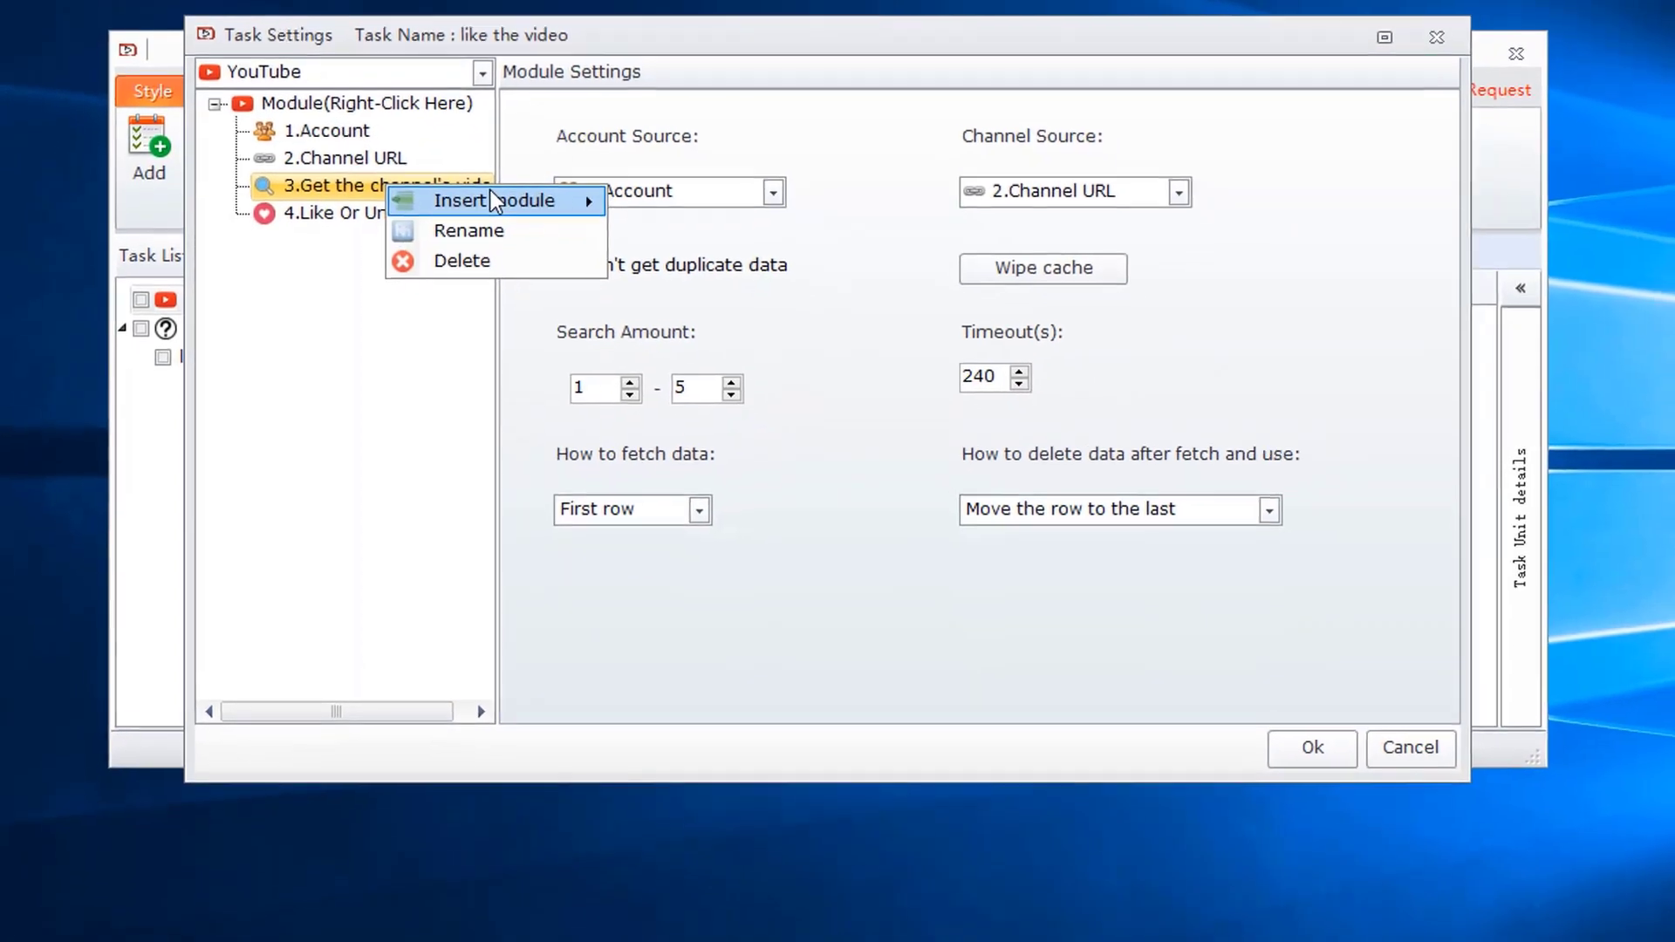
{"action": "mouse_move", "coordinate": [514, 248]}
{"action": "left_click", "coordinate": [687, 459]}
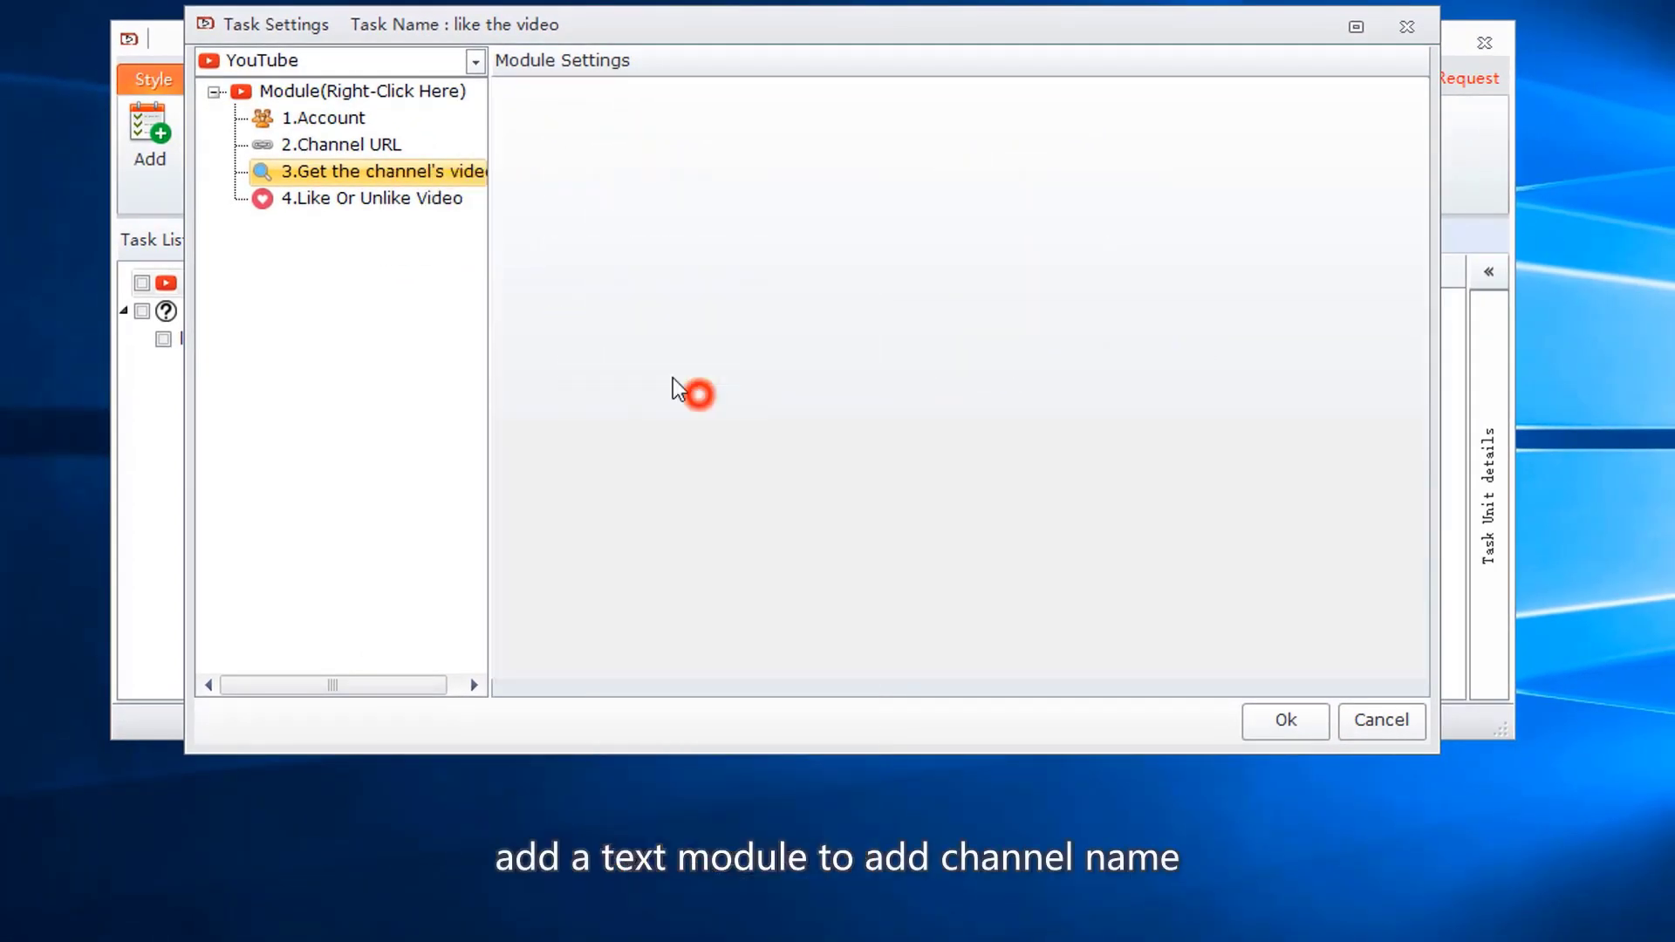
{"action": "right_click", "coordinate": [325, 202]}
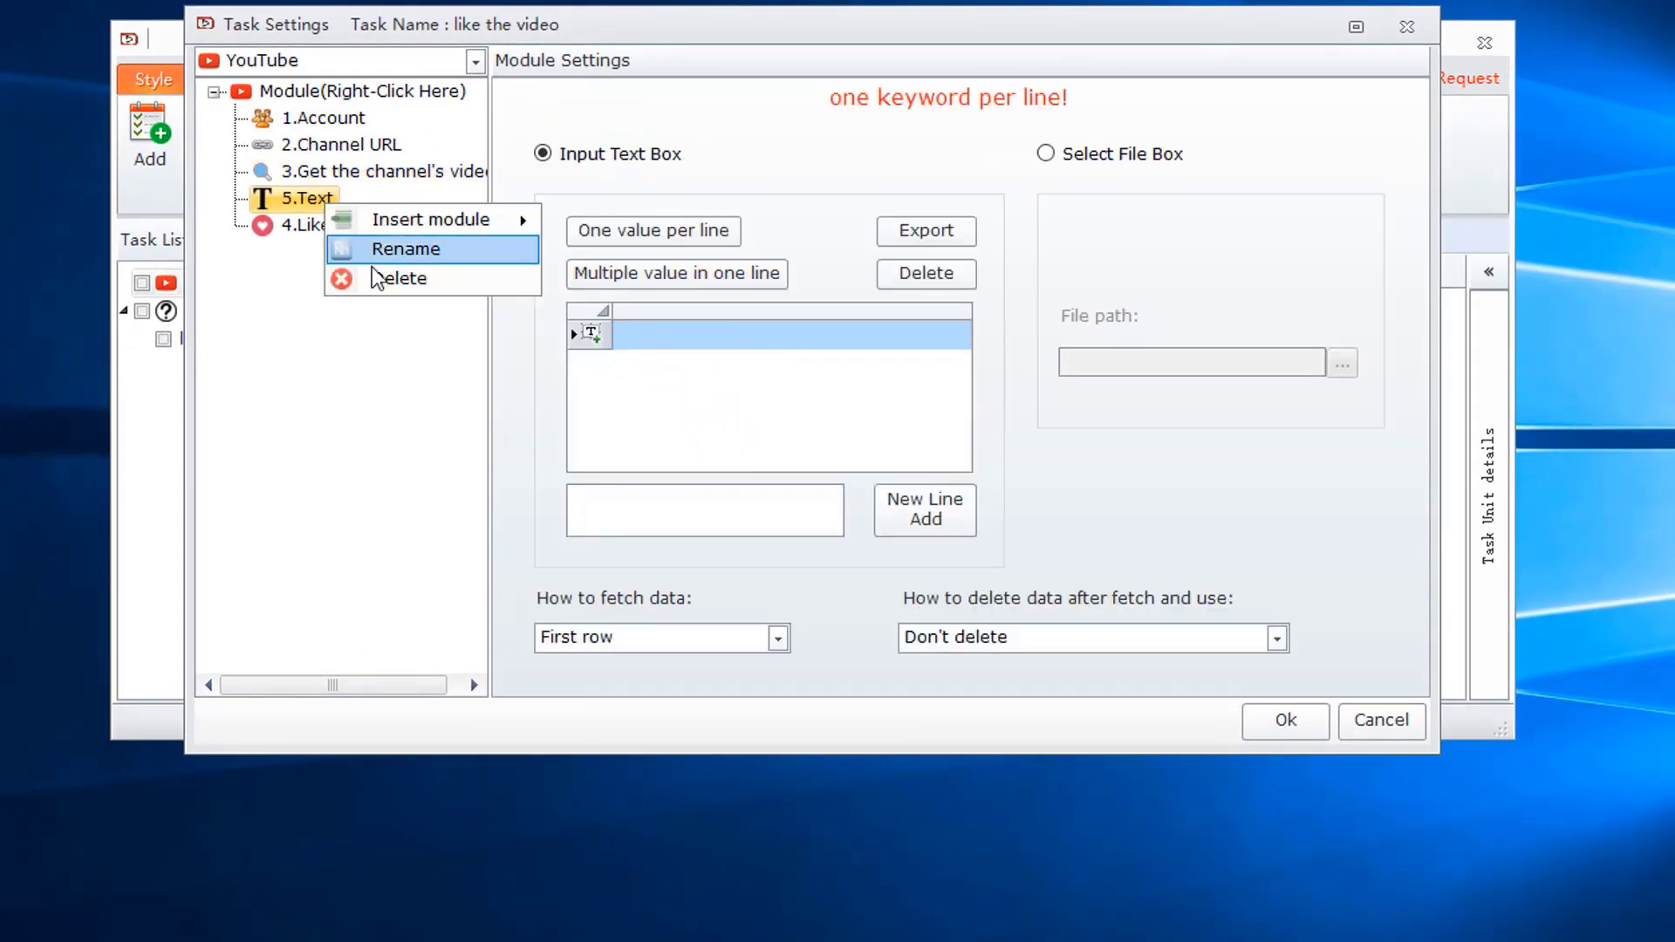
{"action": "left_click", "coordinate": [391, 258]}
{"action": "type", "text": "channel name"}
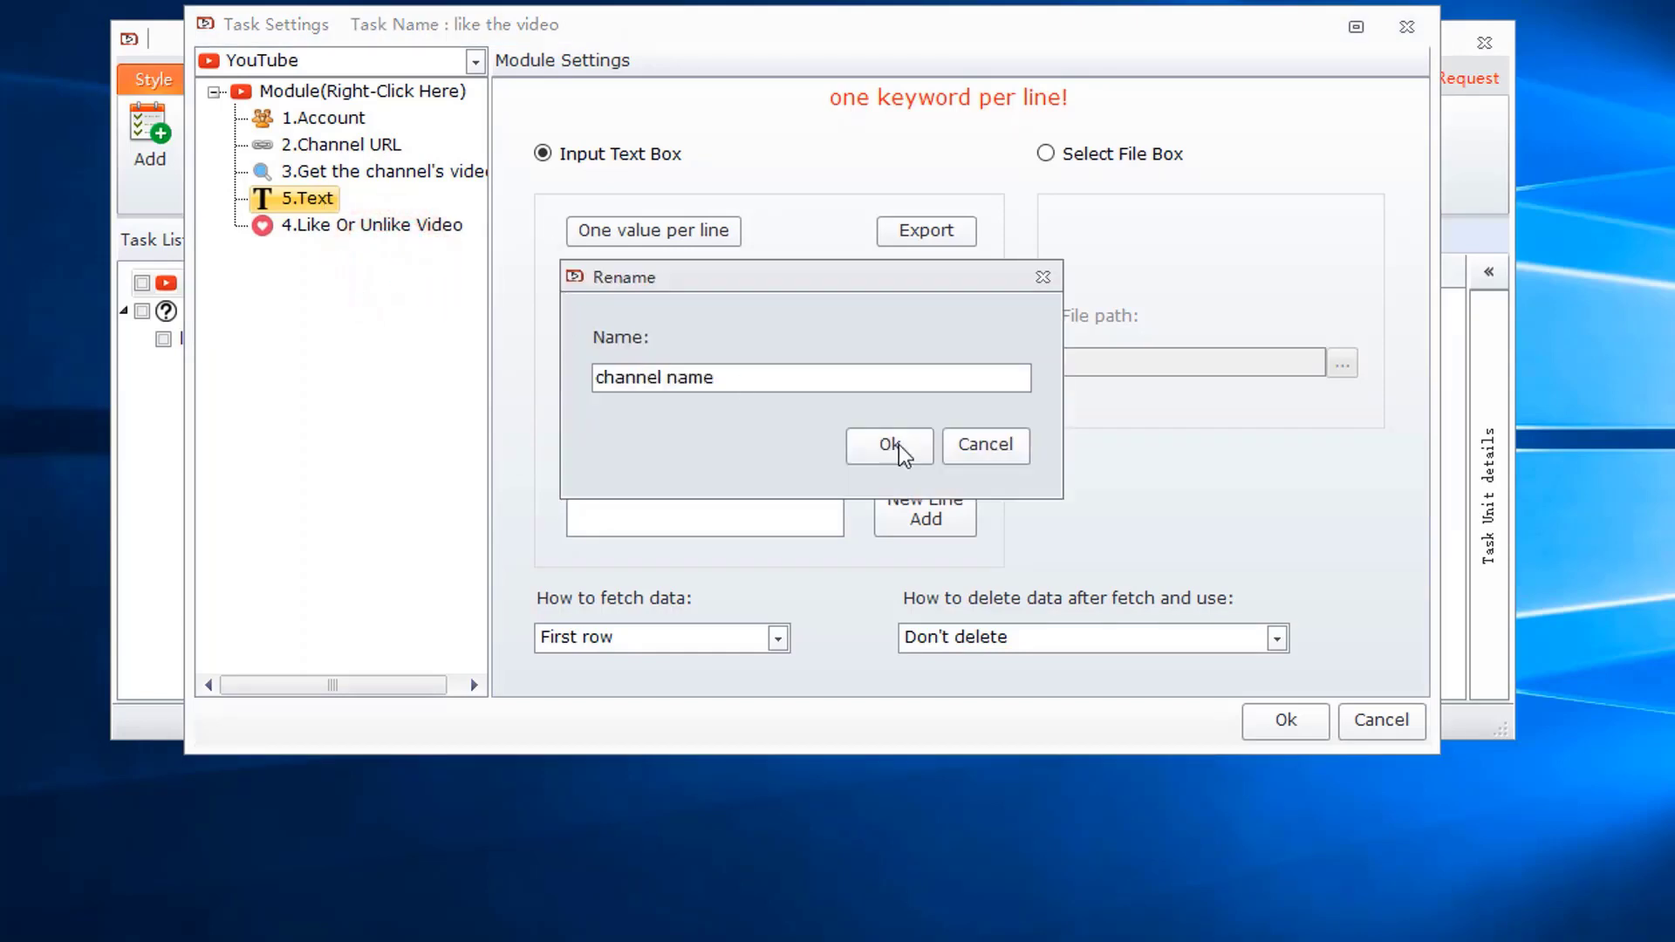
{"action": "left_click", "coordinate": [903, 454]}
Step: Enter two channel names into the channel name module, skipping file import
{"action": "left_click", "coordinate": [686, 337]}
{"action": "type", "text": "Alice"}
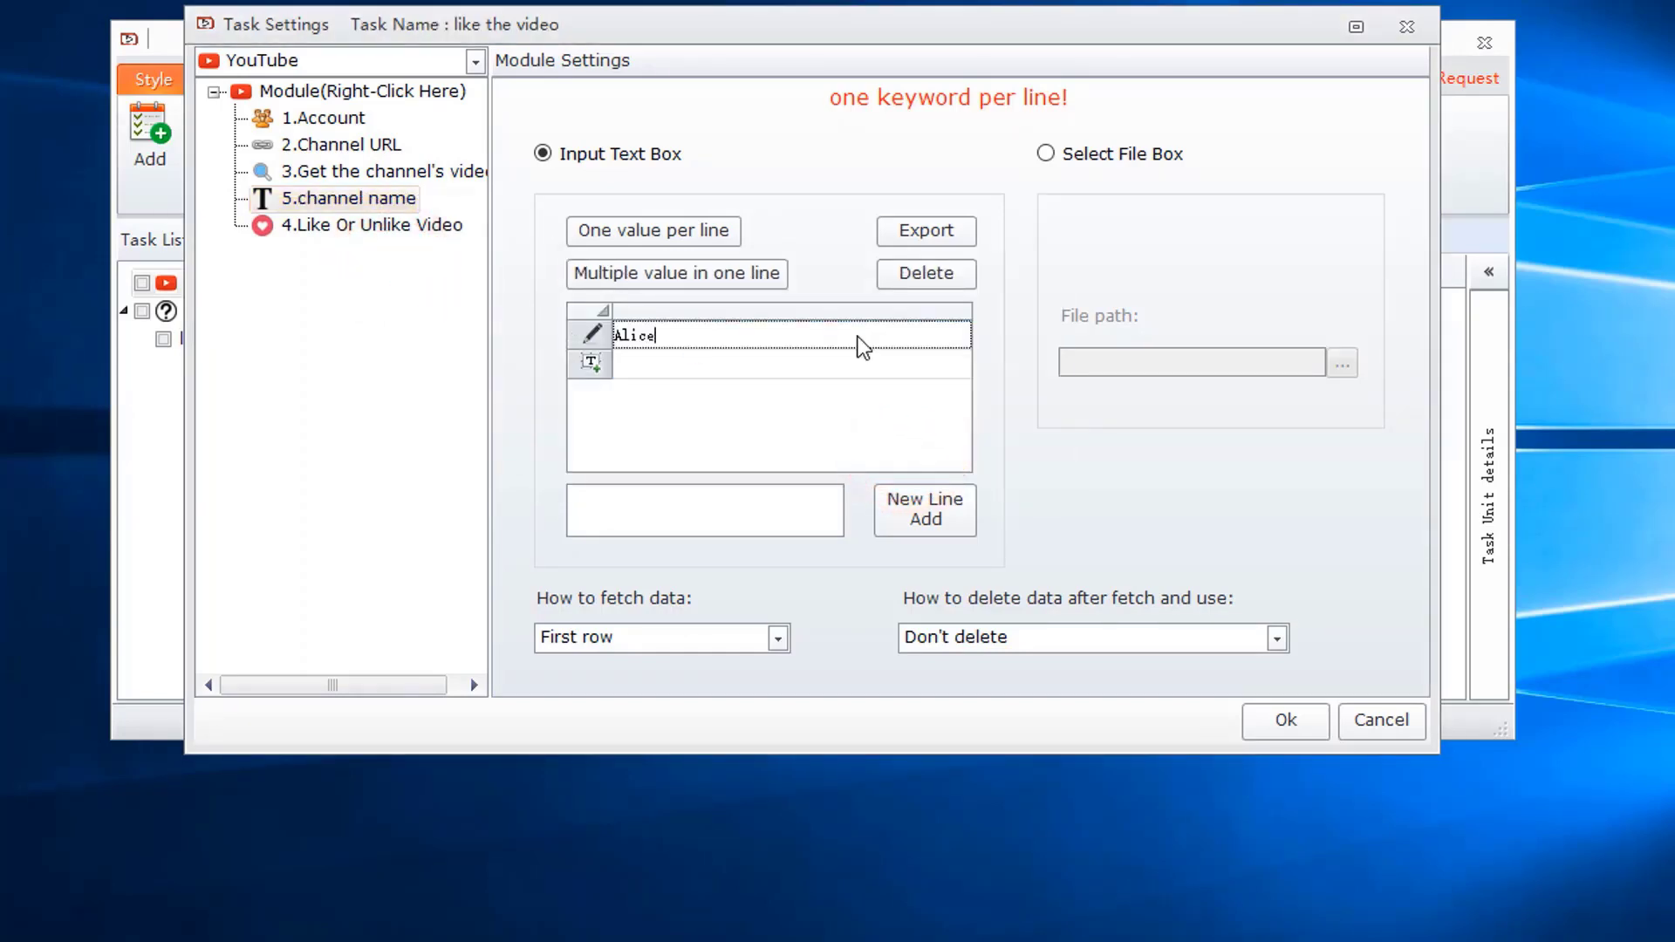
{"action": "left_click", "coordinate": [768, 363]}
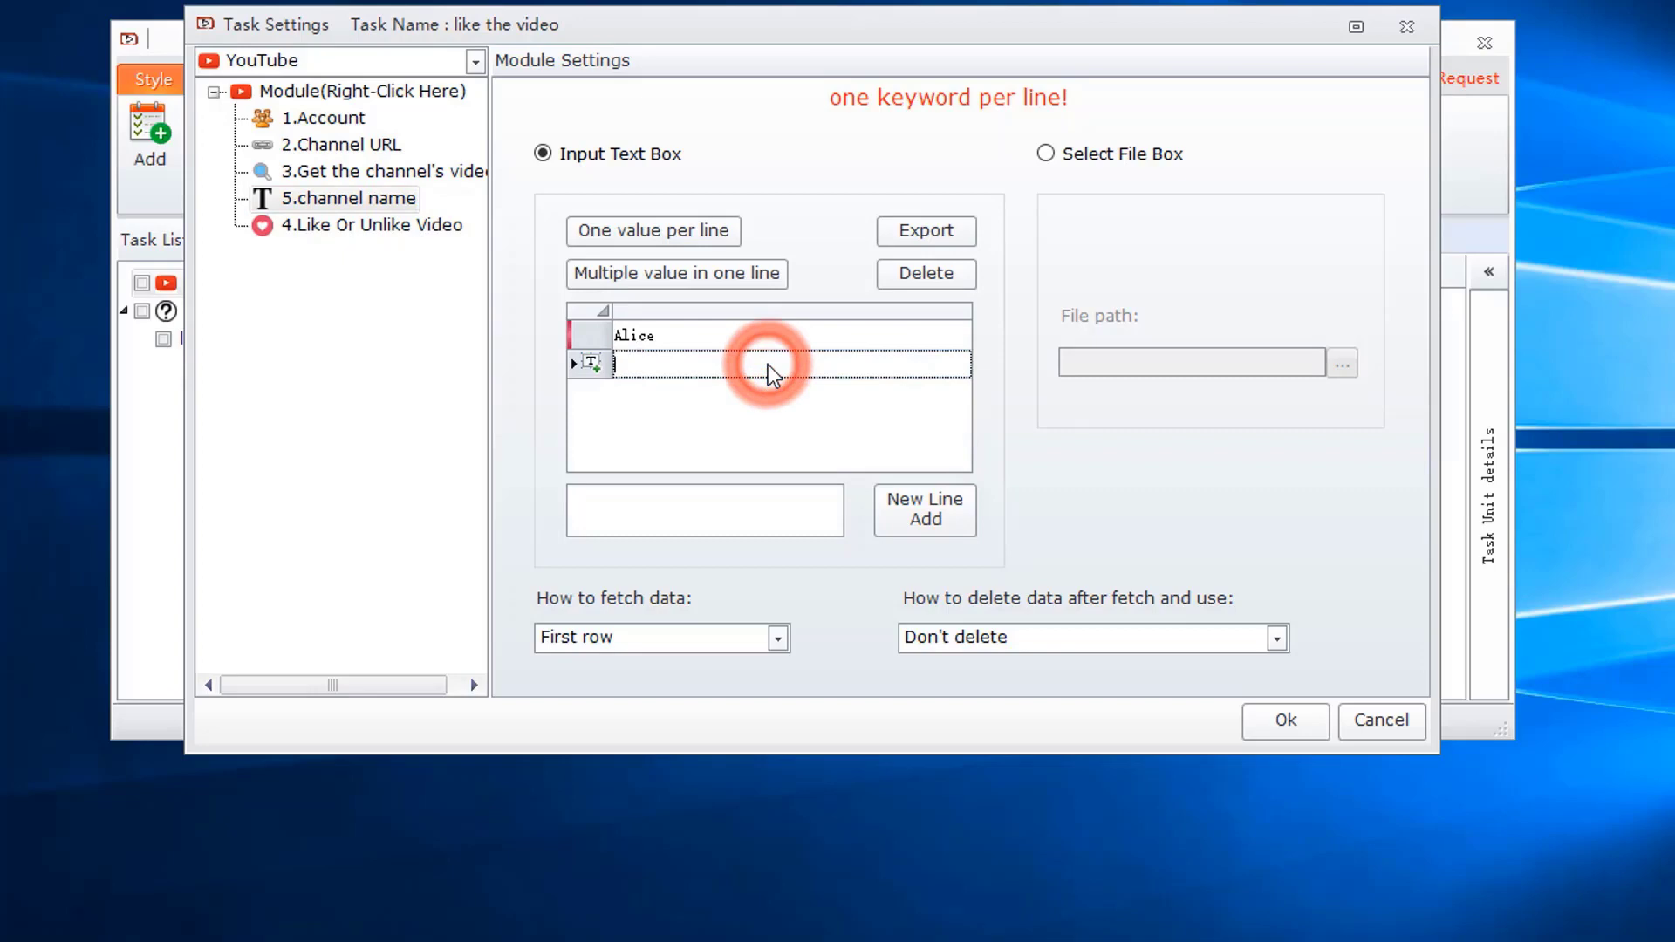
{"action": "type", "text": "Shirley"}
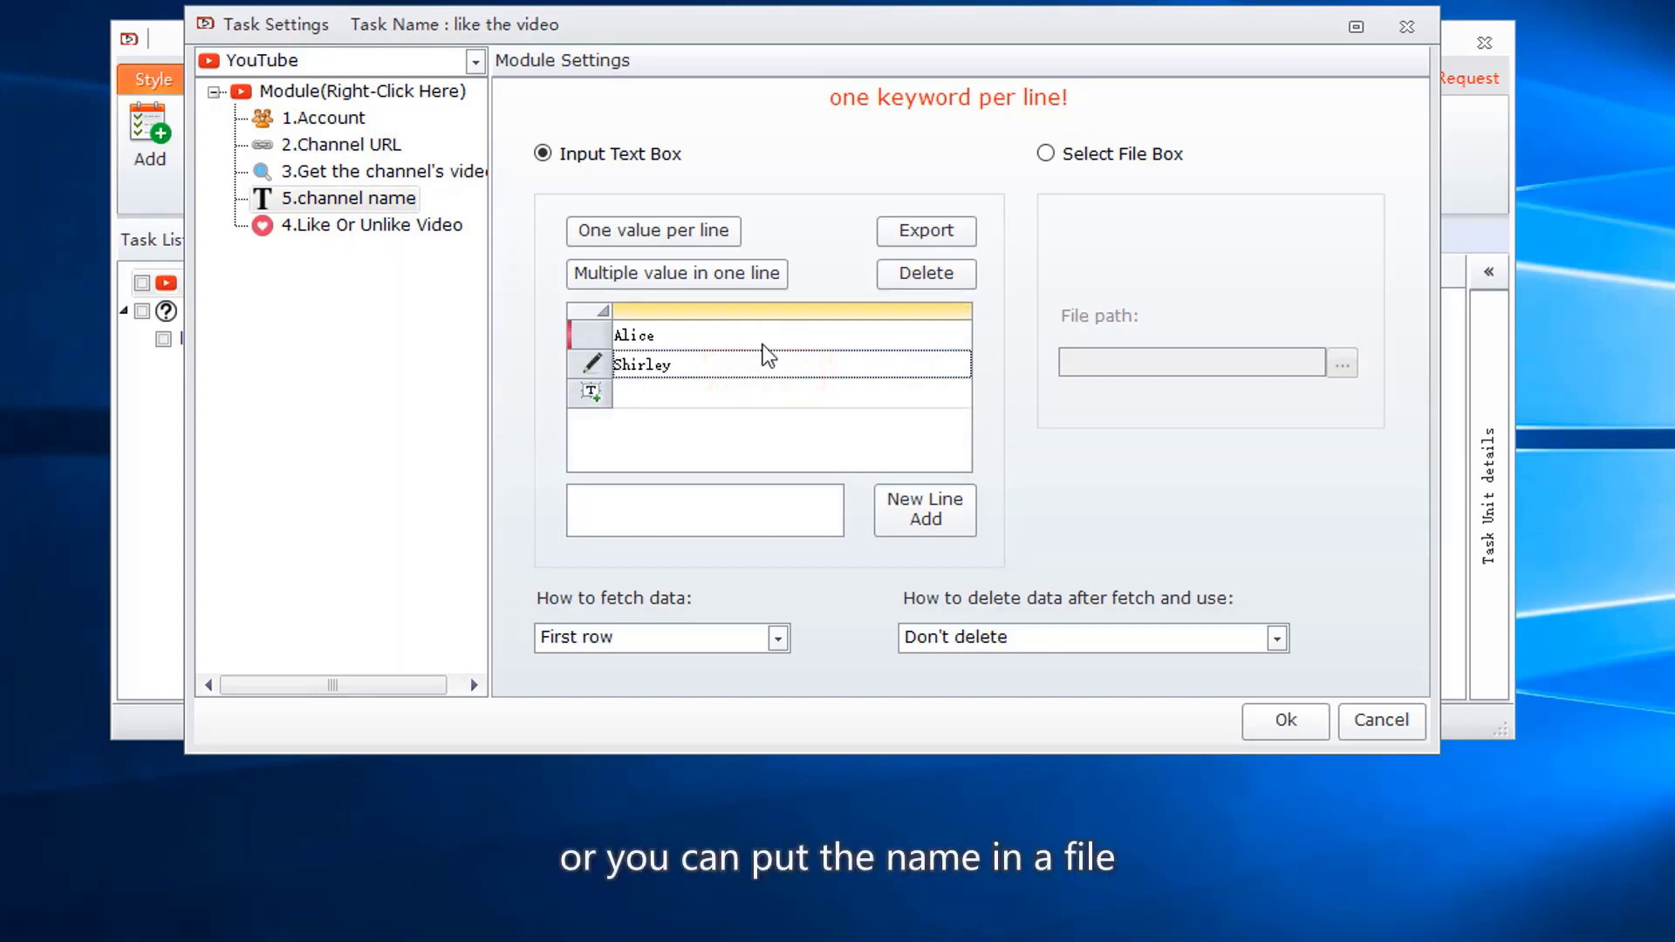
{"action": "left_click", "coordinate": [715, 235]}
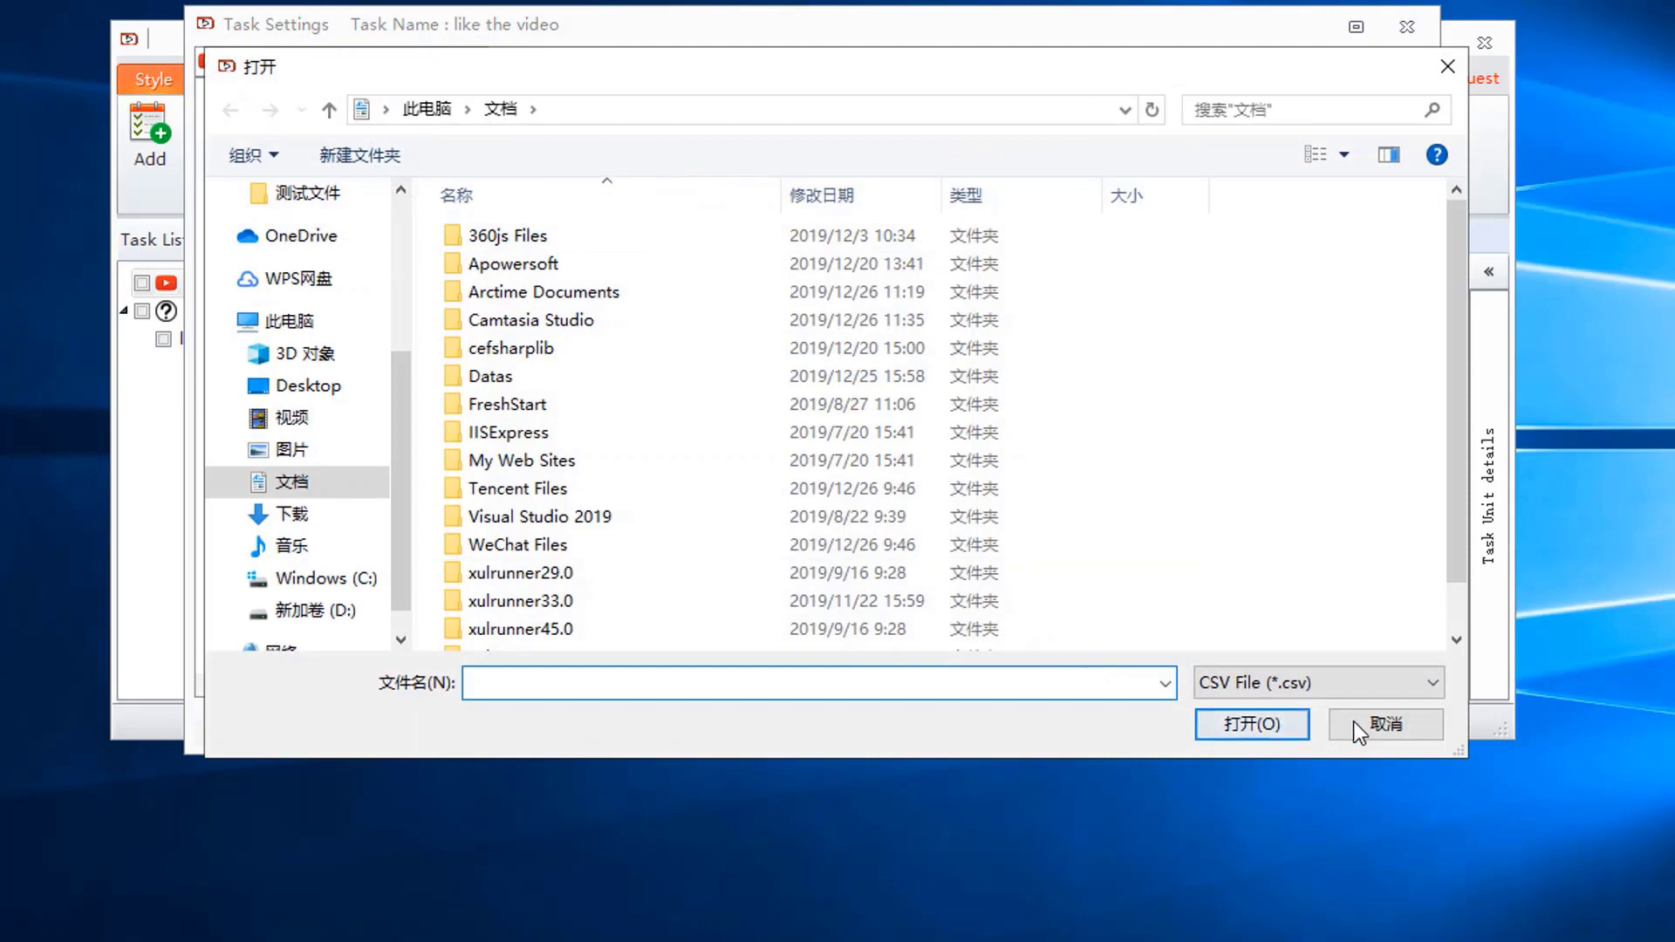
{"action": "left_click", "coordinate": [1353, 722]}
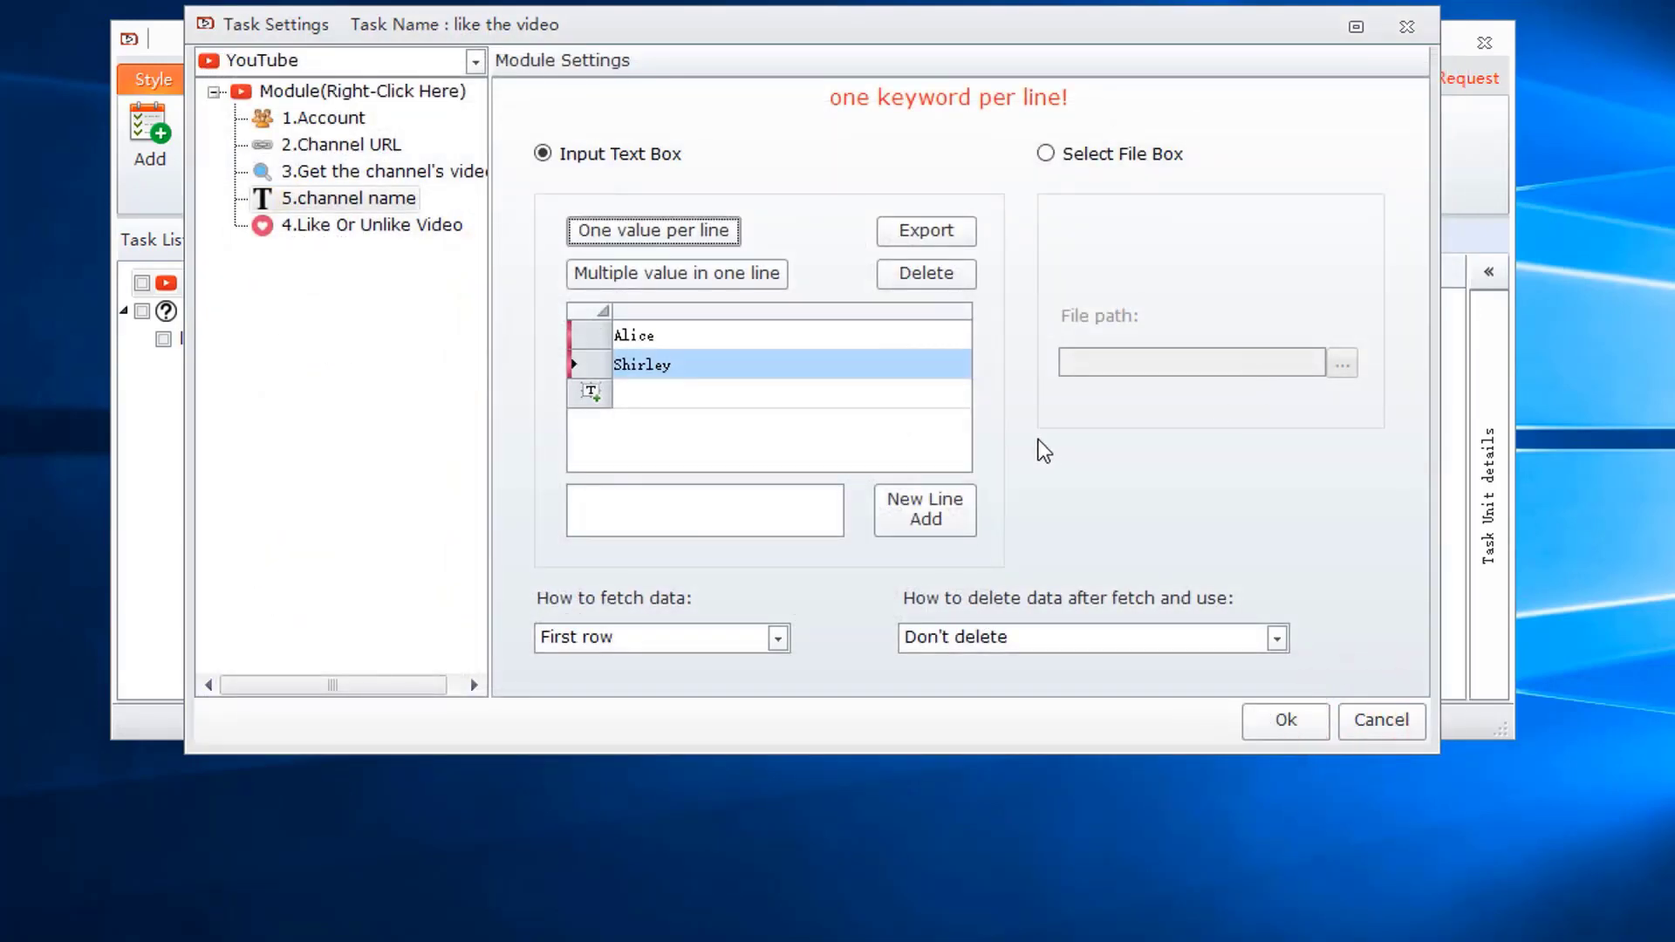
Step: Set Like Or Unlike Video's Use Channel source to 5.channel name
{"action": "left_click", "coordinate": [364, 228]}
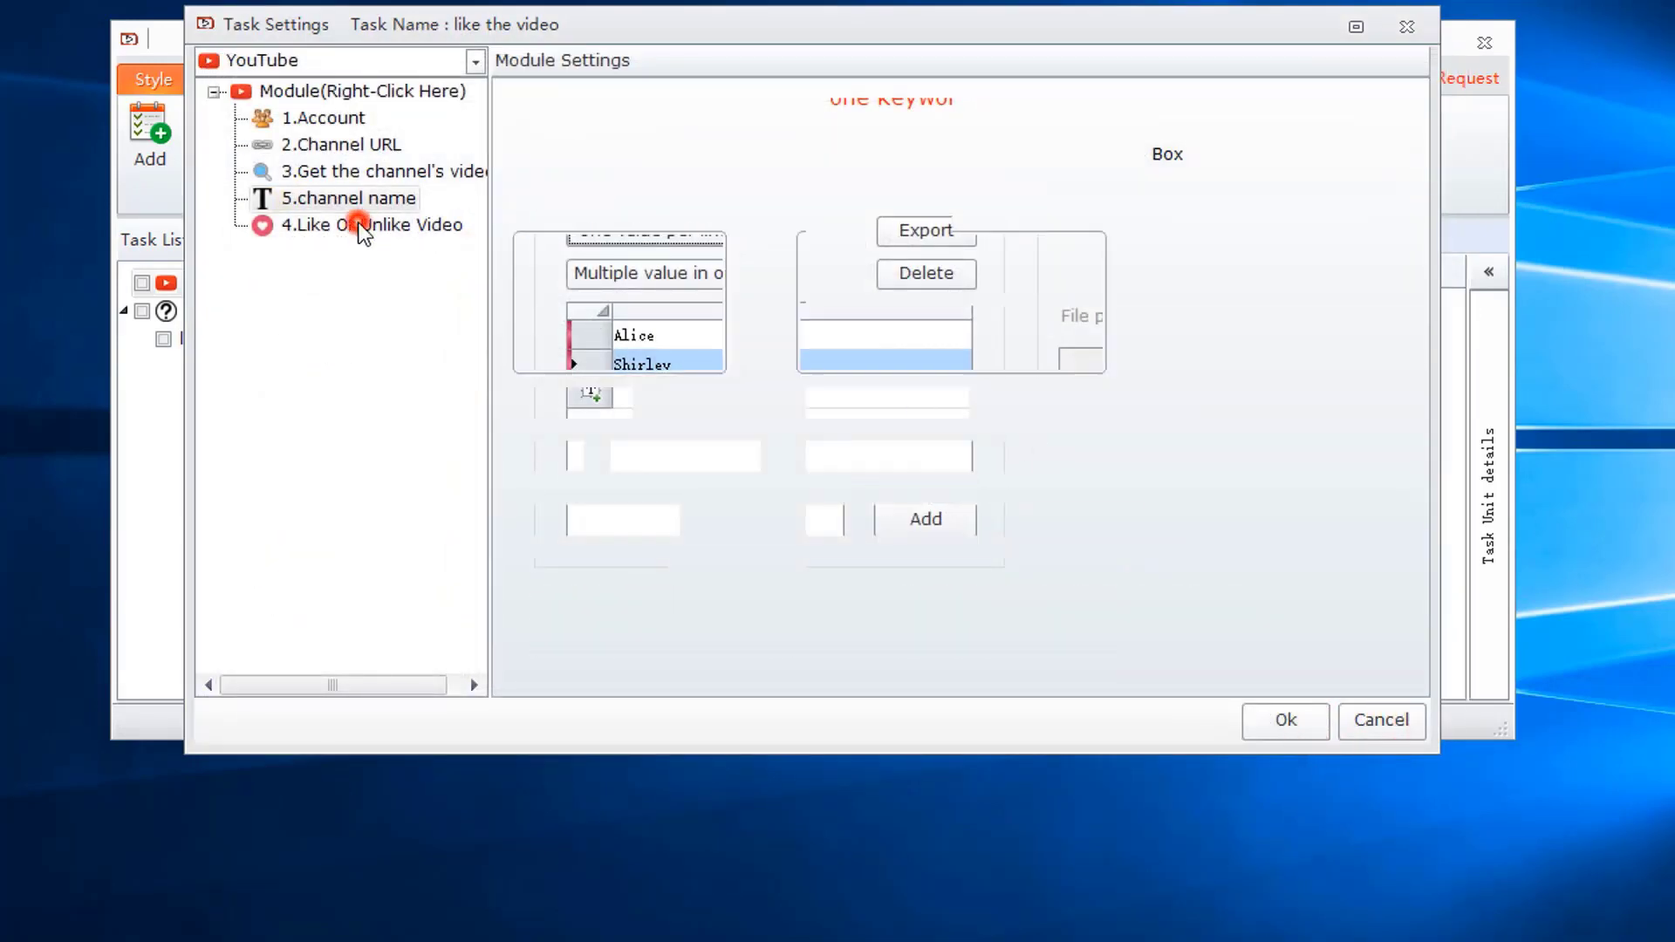
{"action": "left_click", "coordinate": [923, 278]}
{"action": "left_click", "coordinate": [909, 328]}
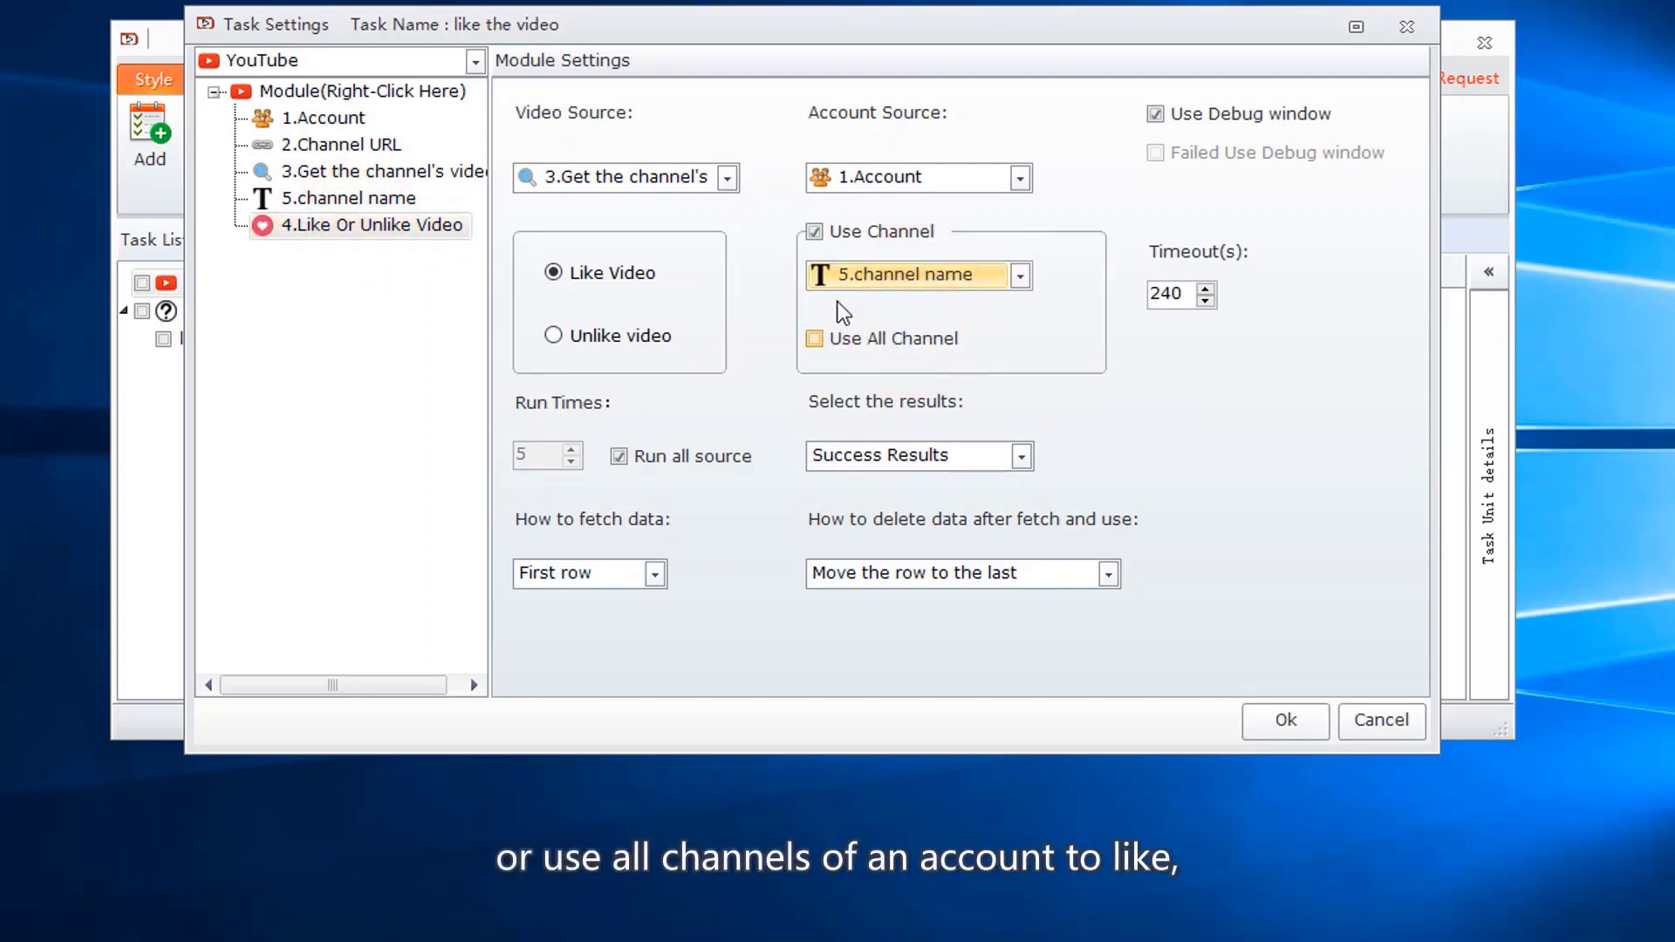
Step: Enable Use All Channel, save the like task, and tick it in the Task List
{"action": "left_click", "coordinate": [823, 343]}
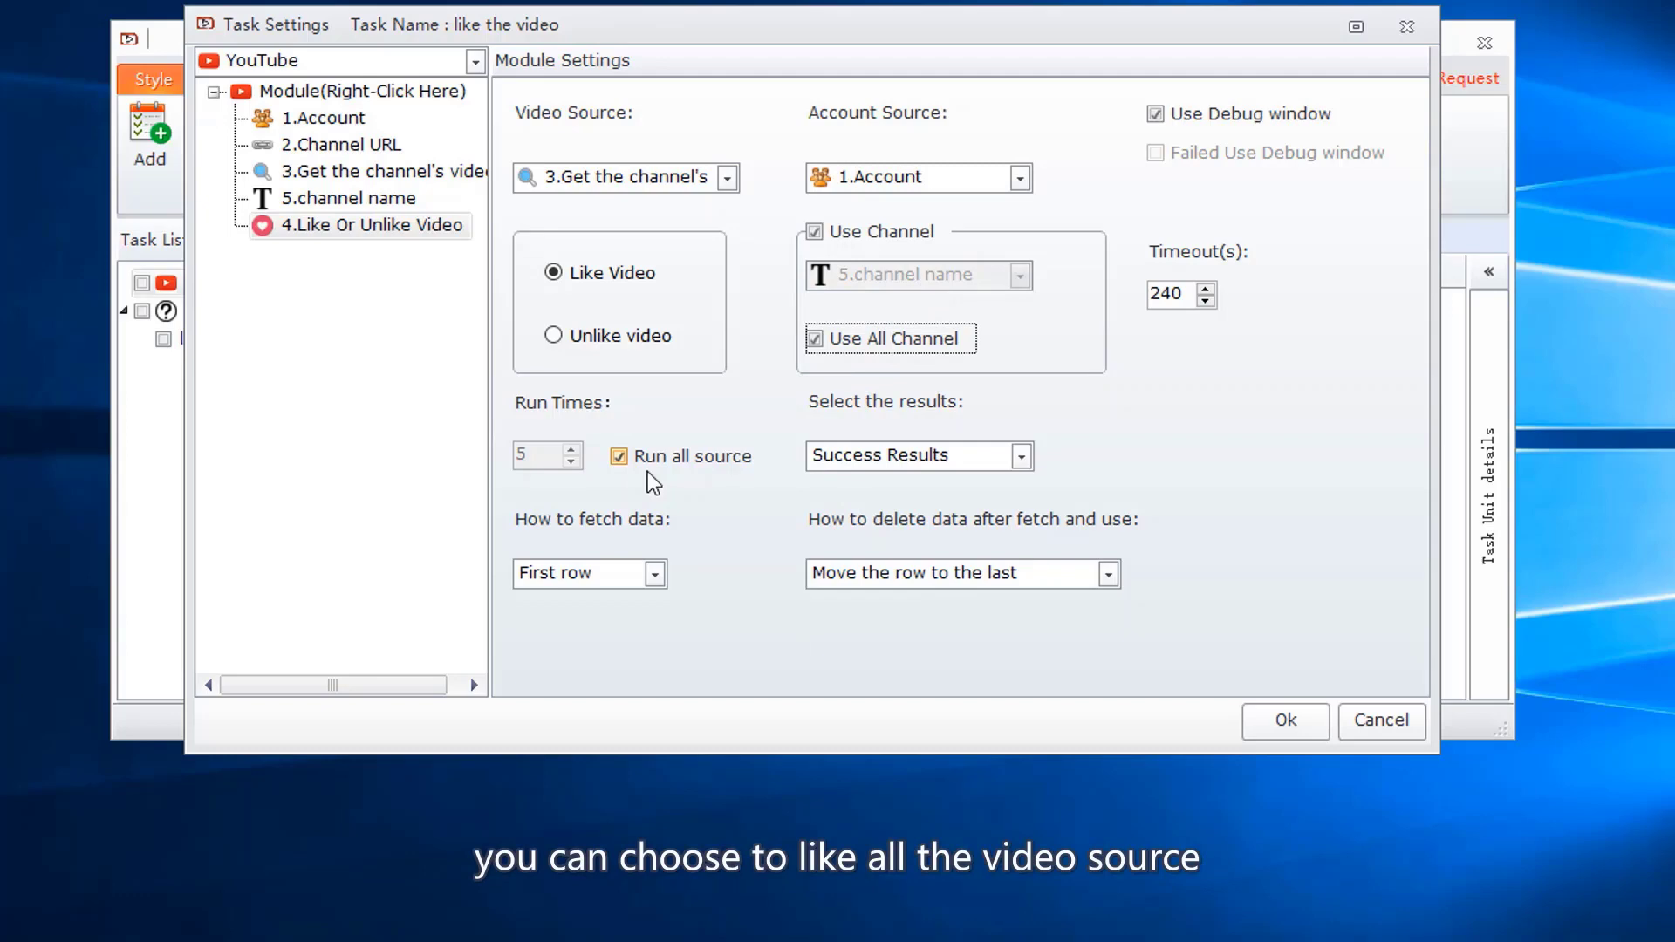
{"action": "left_click", "coordinate": [1282, 724]}
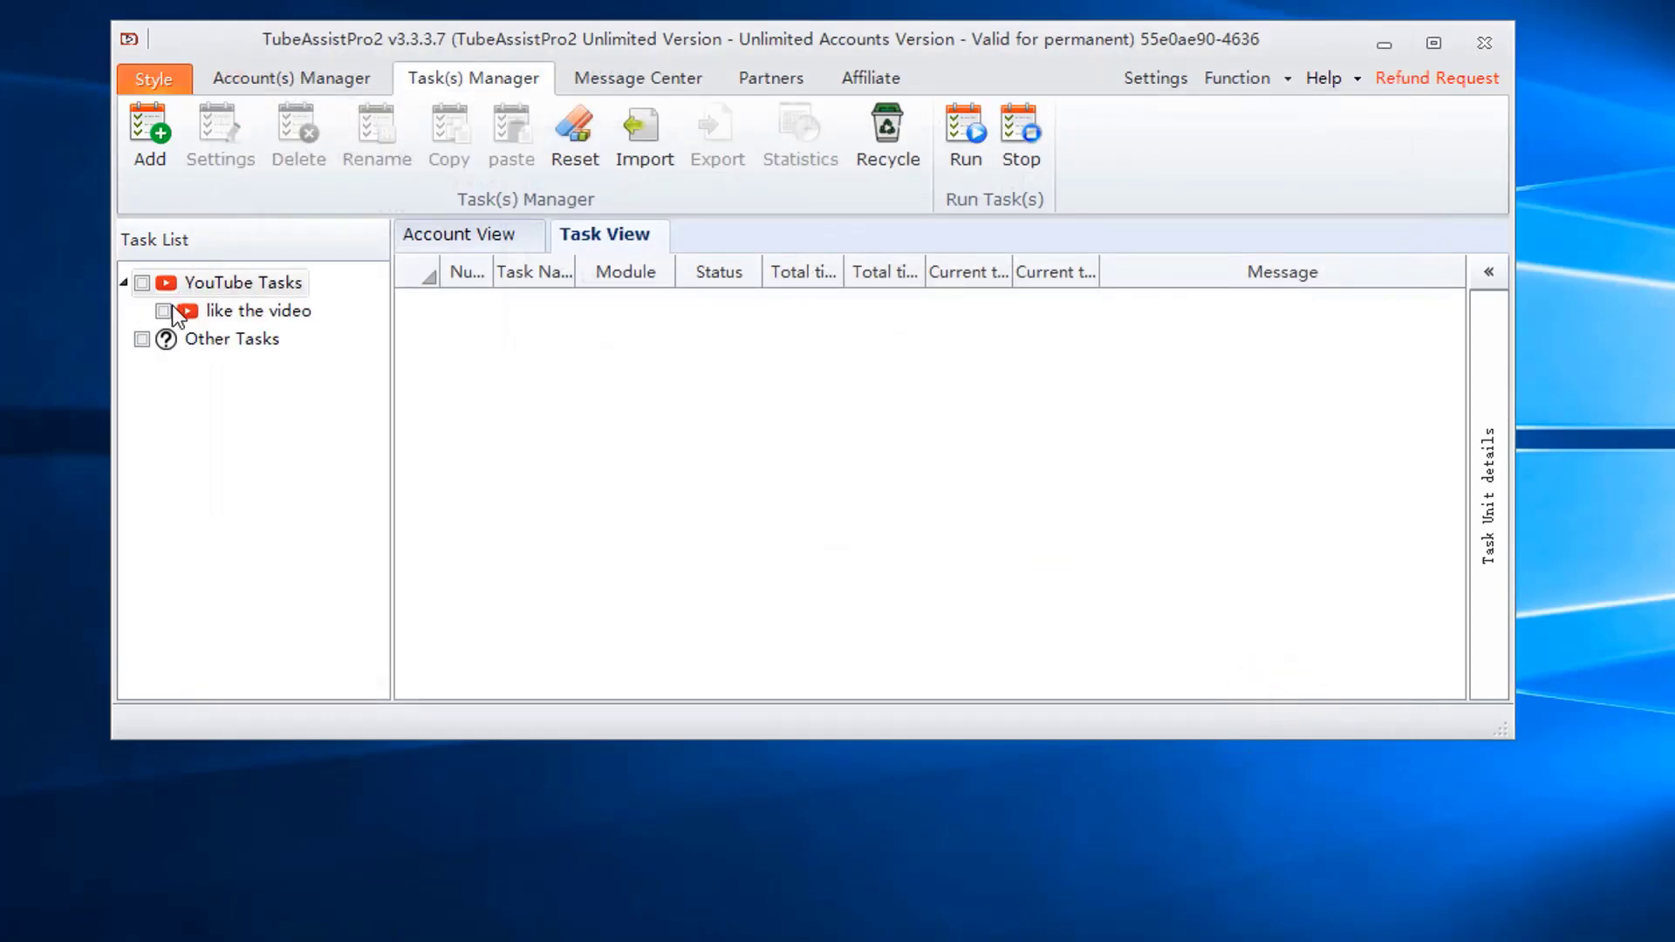
{"action": "left_click", "coordinate": [166, 309]}
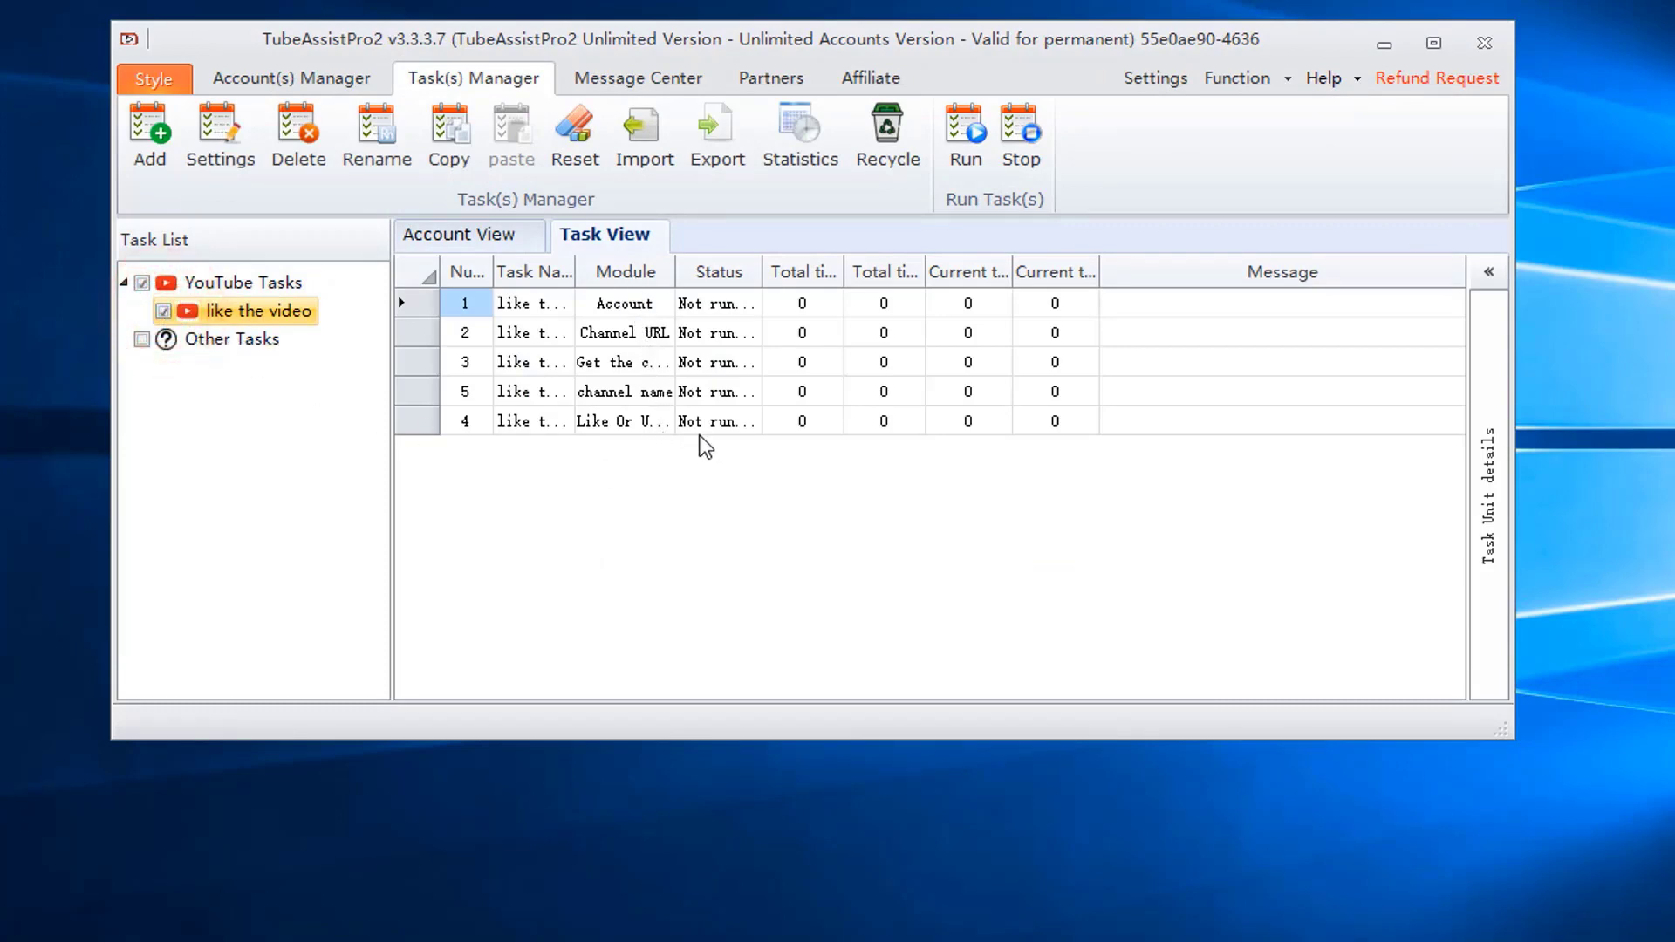
{"action": "left_click", "coordinate": [954, 149]}
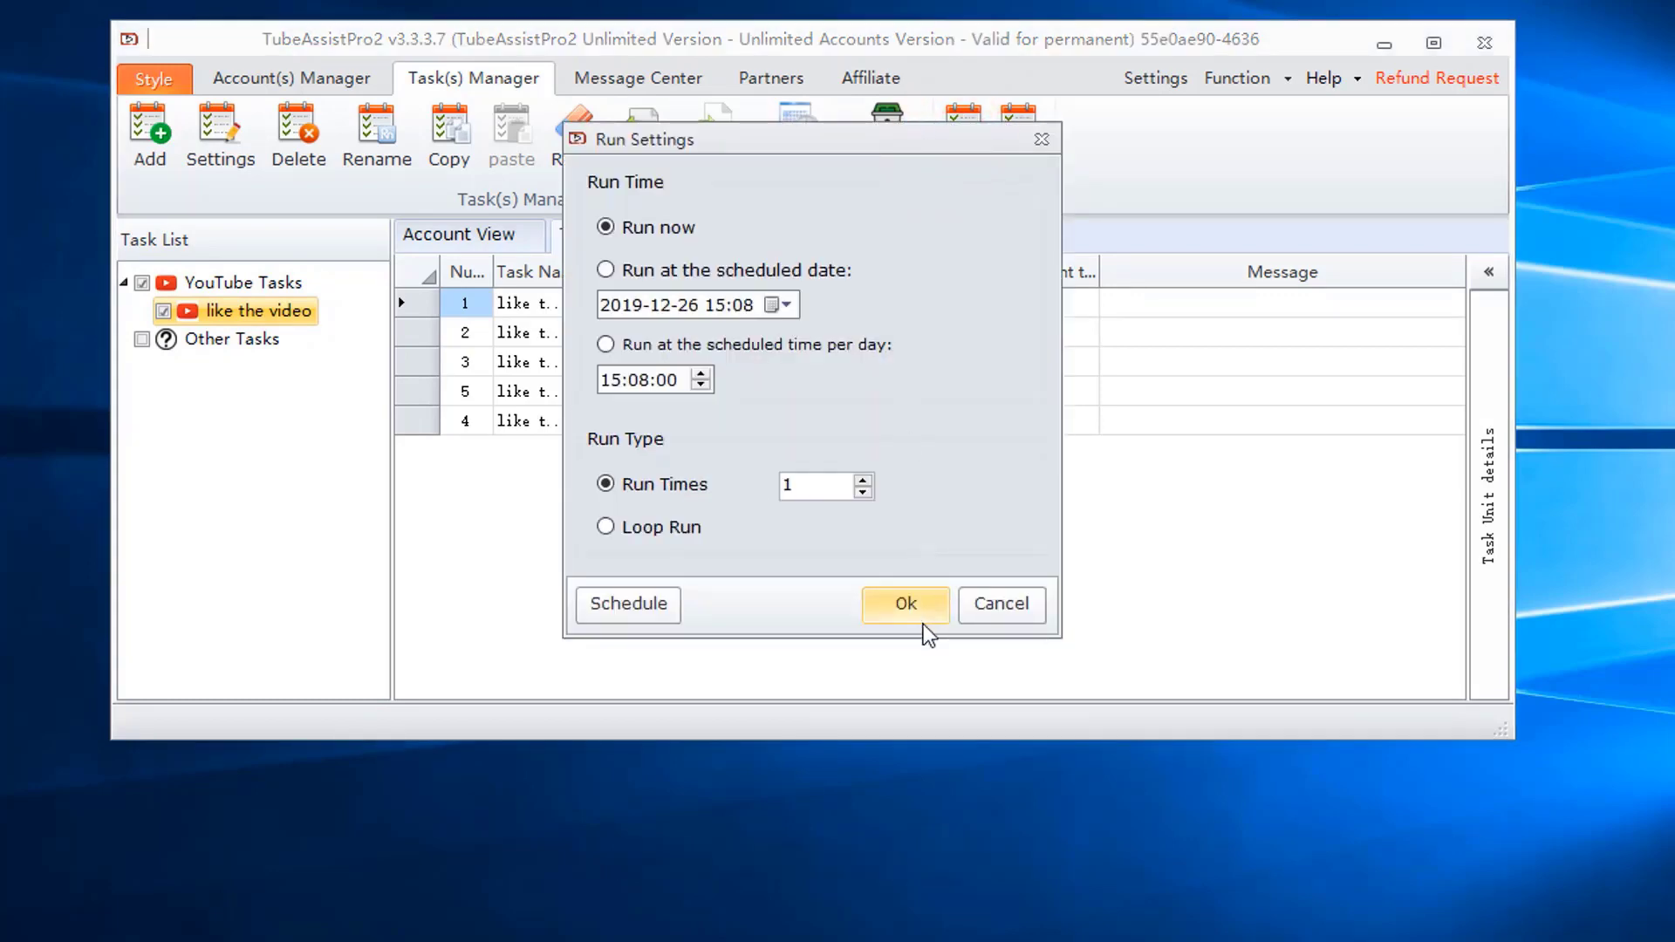
Step: Run the like the video task immediately from Run Settings
{"action": "left_click", "coordinate": [906, 604]}
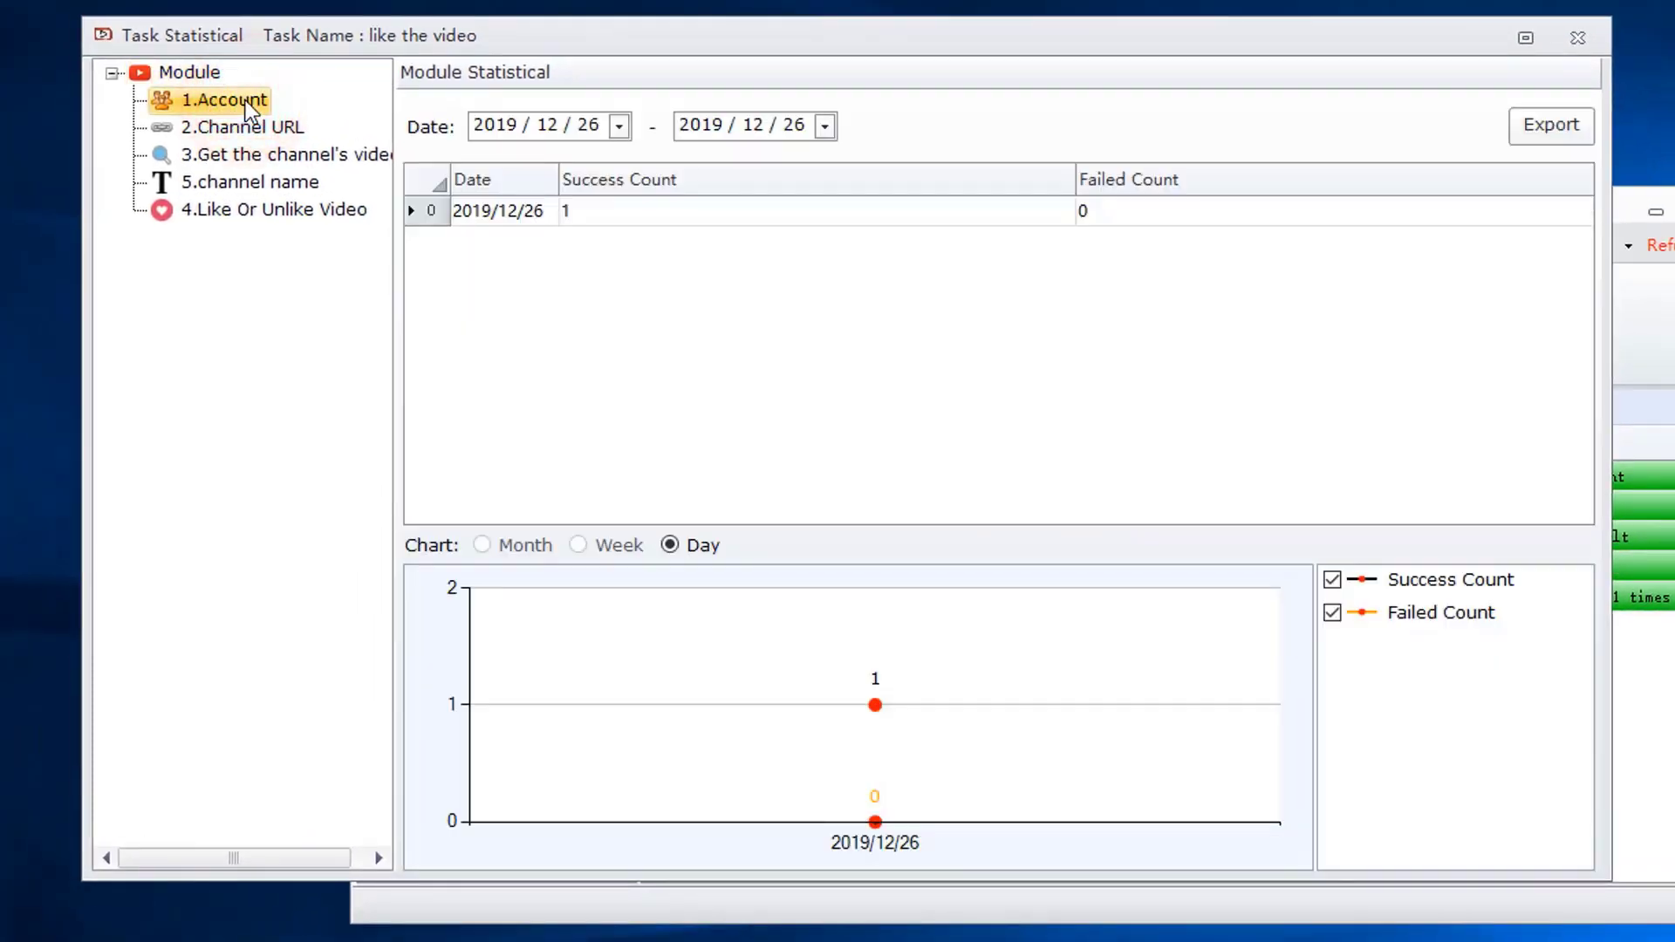
Step: Inspect the Like Or Unlike Video module's 2019/12/26 record showing one successful like
{"action": "left_click", "coordinate": [654, 44]}
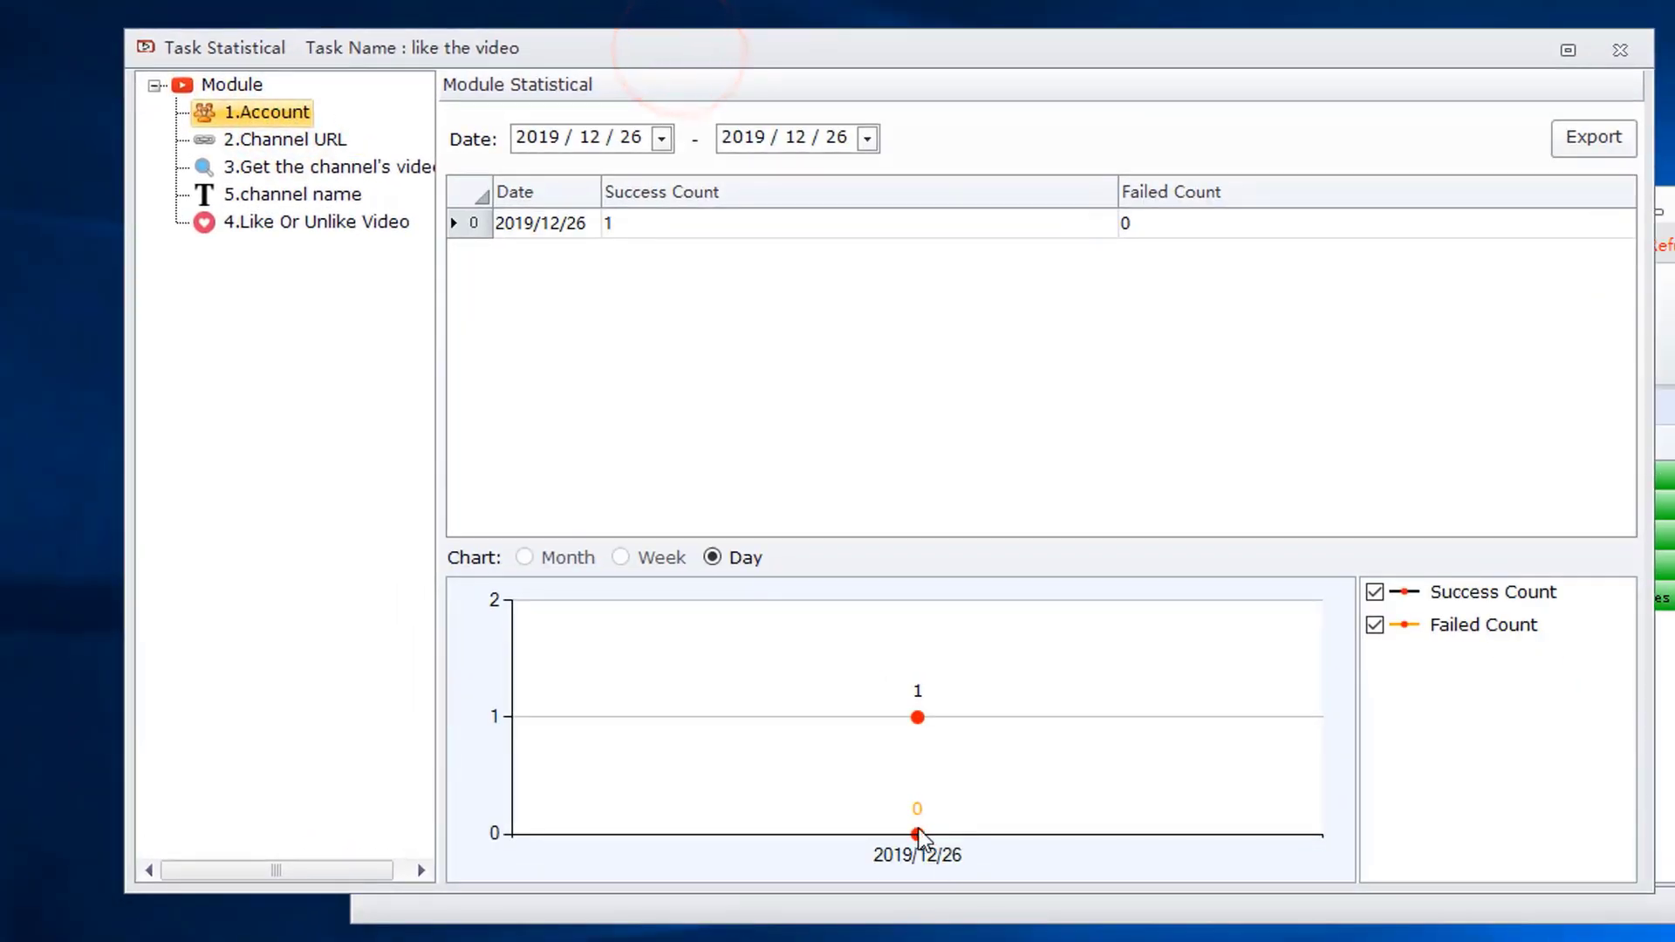
{"action": "left_click", "coordinate": [289, 140]}
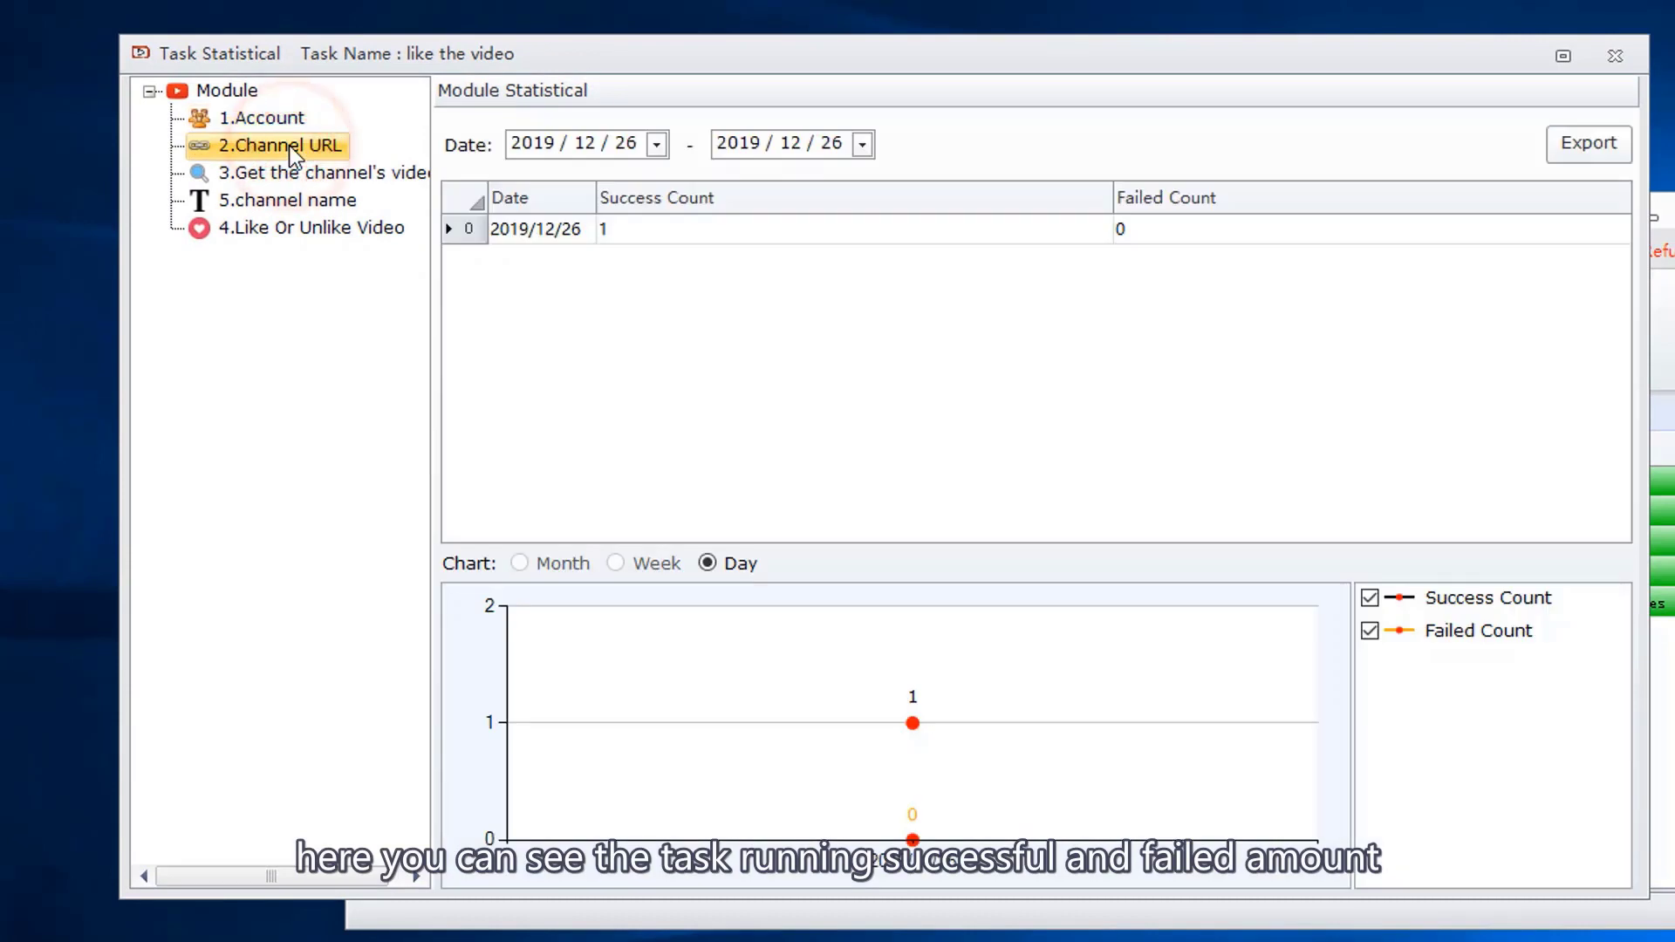
{"action": "left_click", "coordinate": [336, 234]}
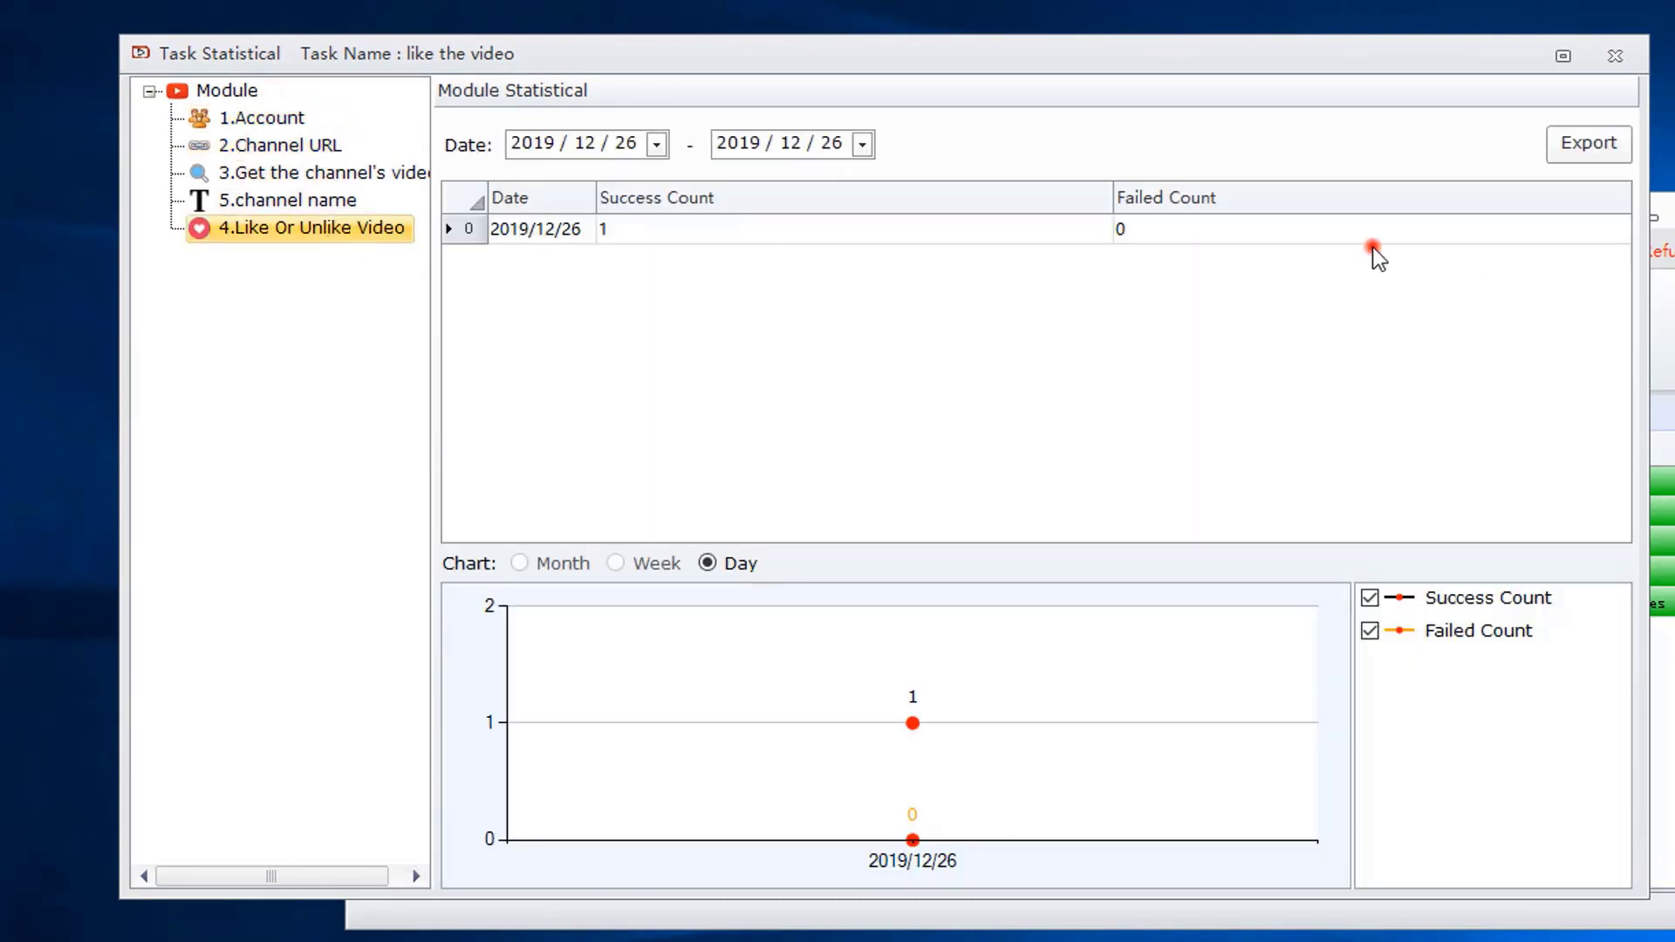
{"action": "double_click", "coordinate": [913, 230]}
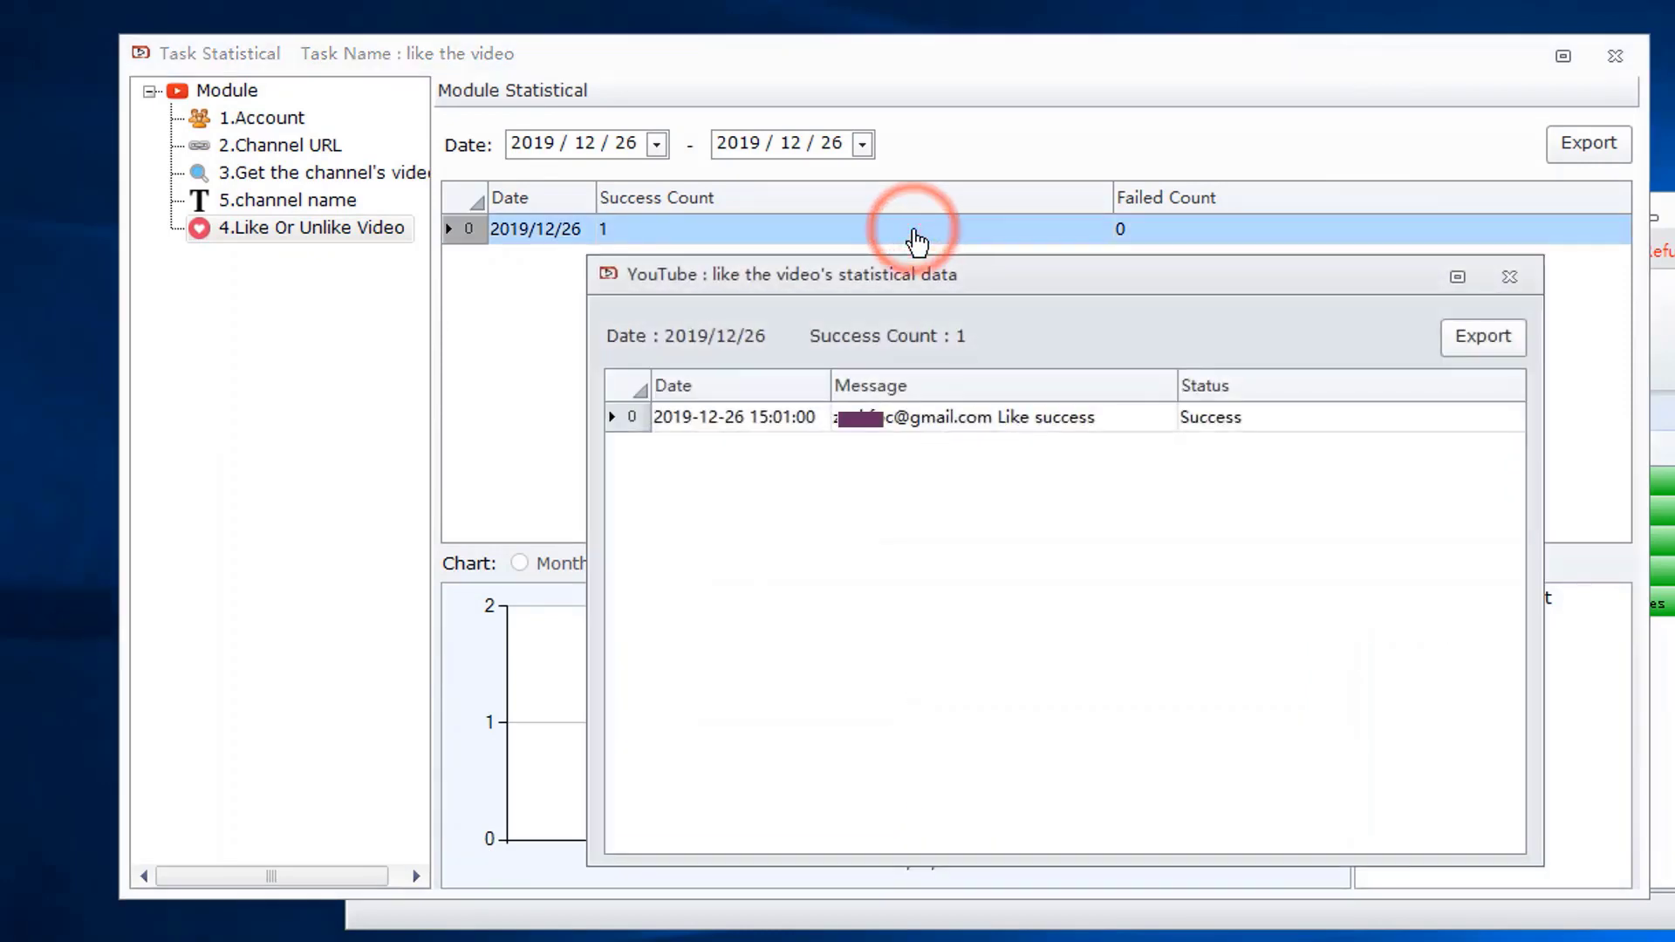
{"action": "left_click", "coordinate": [1277, 419]}
{"action": "left_click", "coordinate": [1021, 419]}
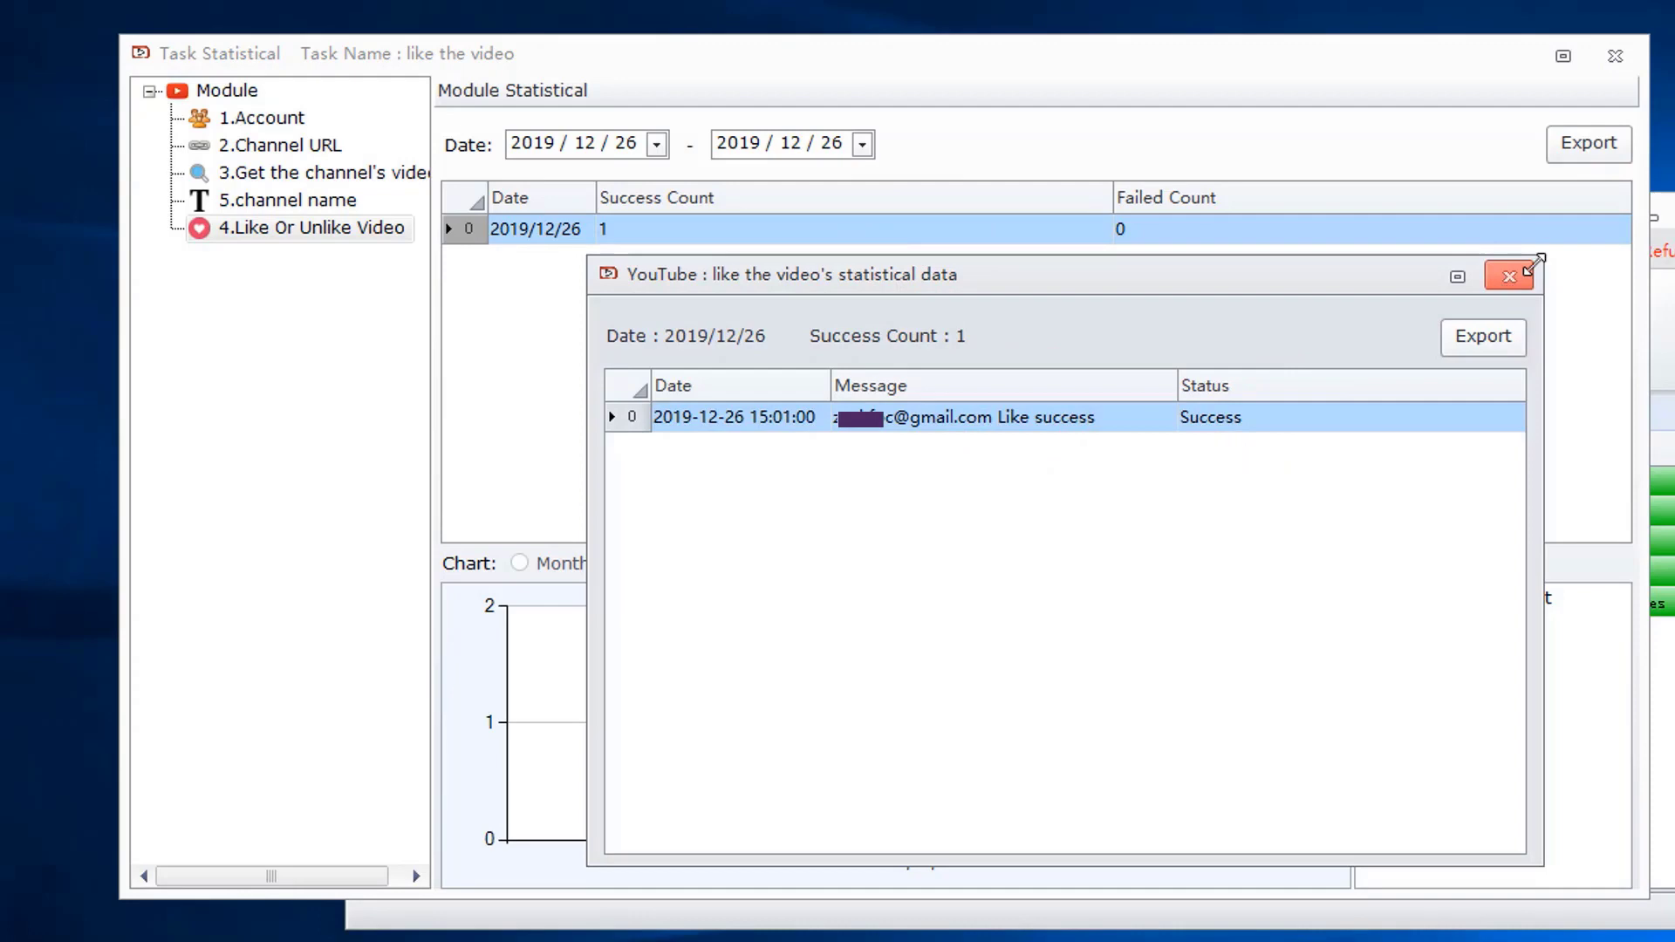
{"action": "left_click", "coordinate": [1529, 269]}
Step: Export the like statistics as like.csv to the Desktop and close Task Statistical
{"action": "left_click", "coordinate": [1566, 149]}
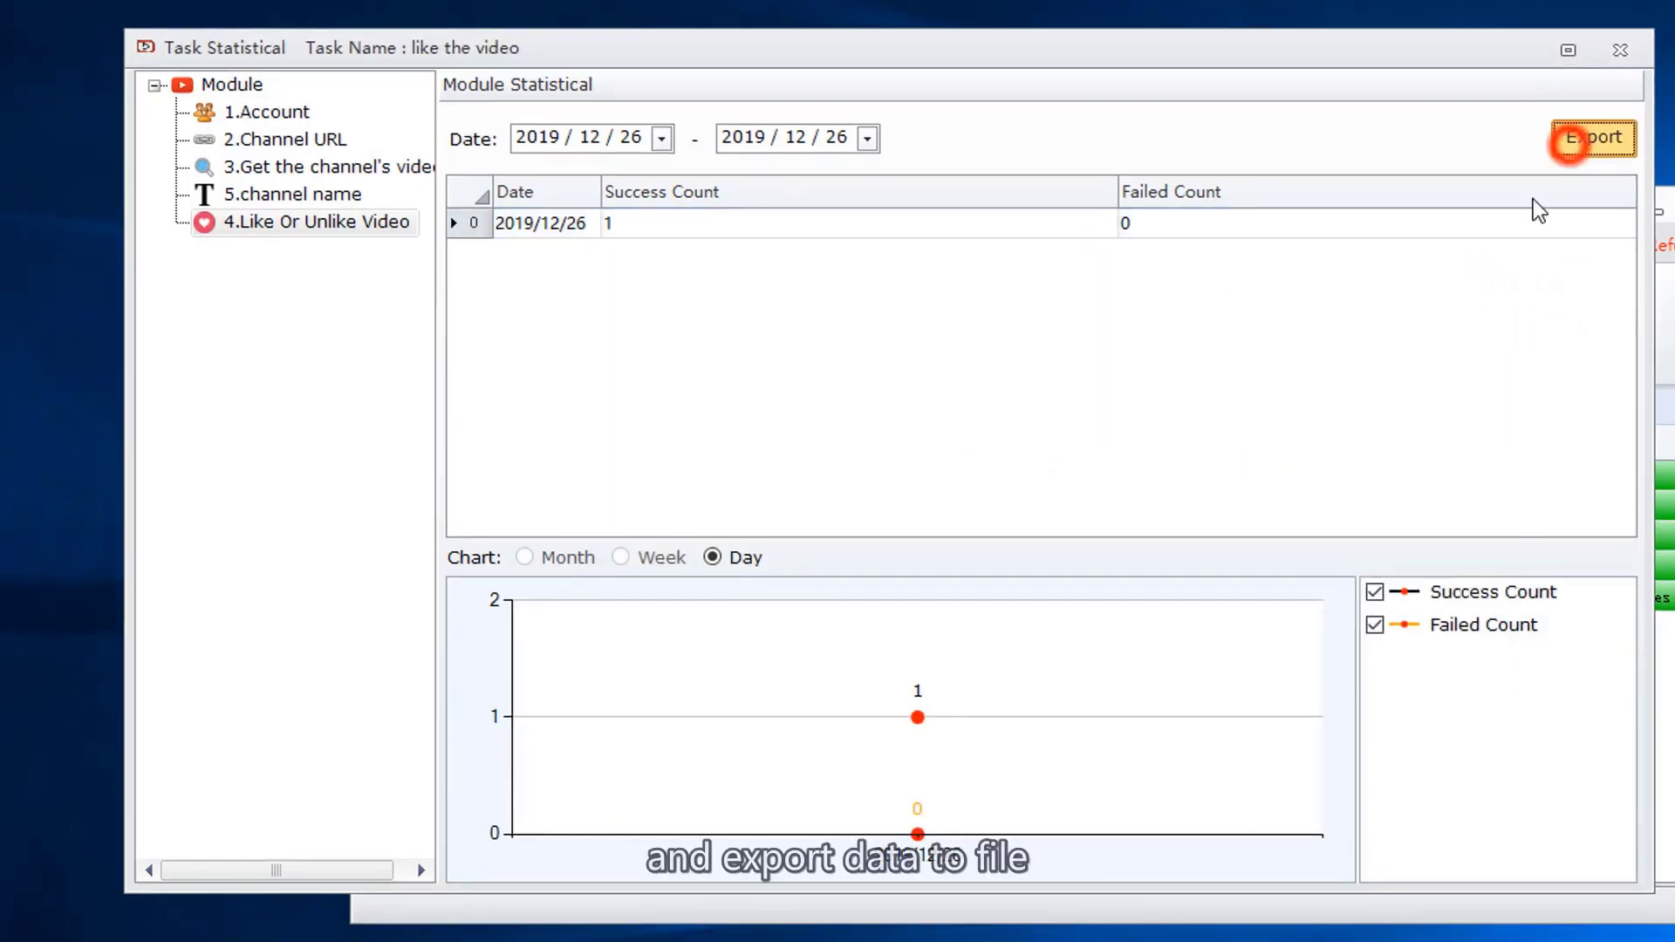
{"action": "left_click_drag", "start_coordinate": [342, 426], "coordinate": [349, 305]}
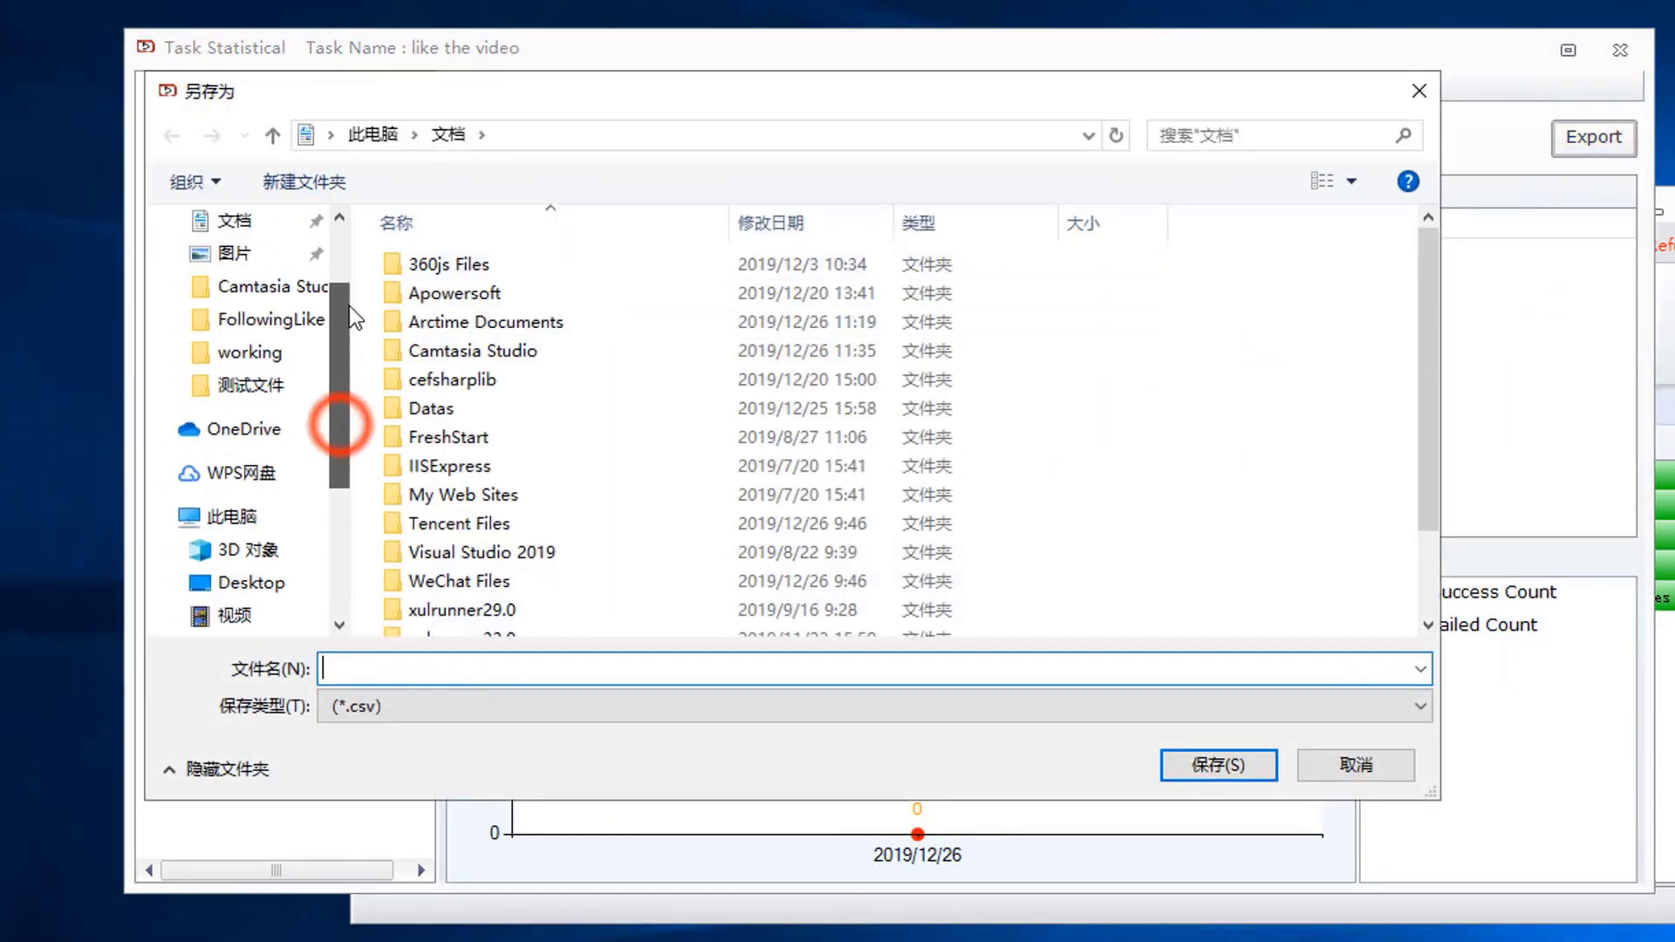
{"action": "left_click", "coordinate": [279, 591]}
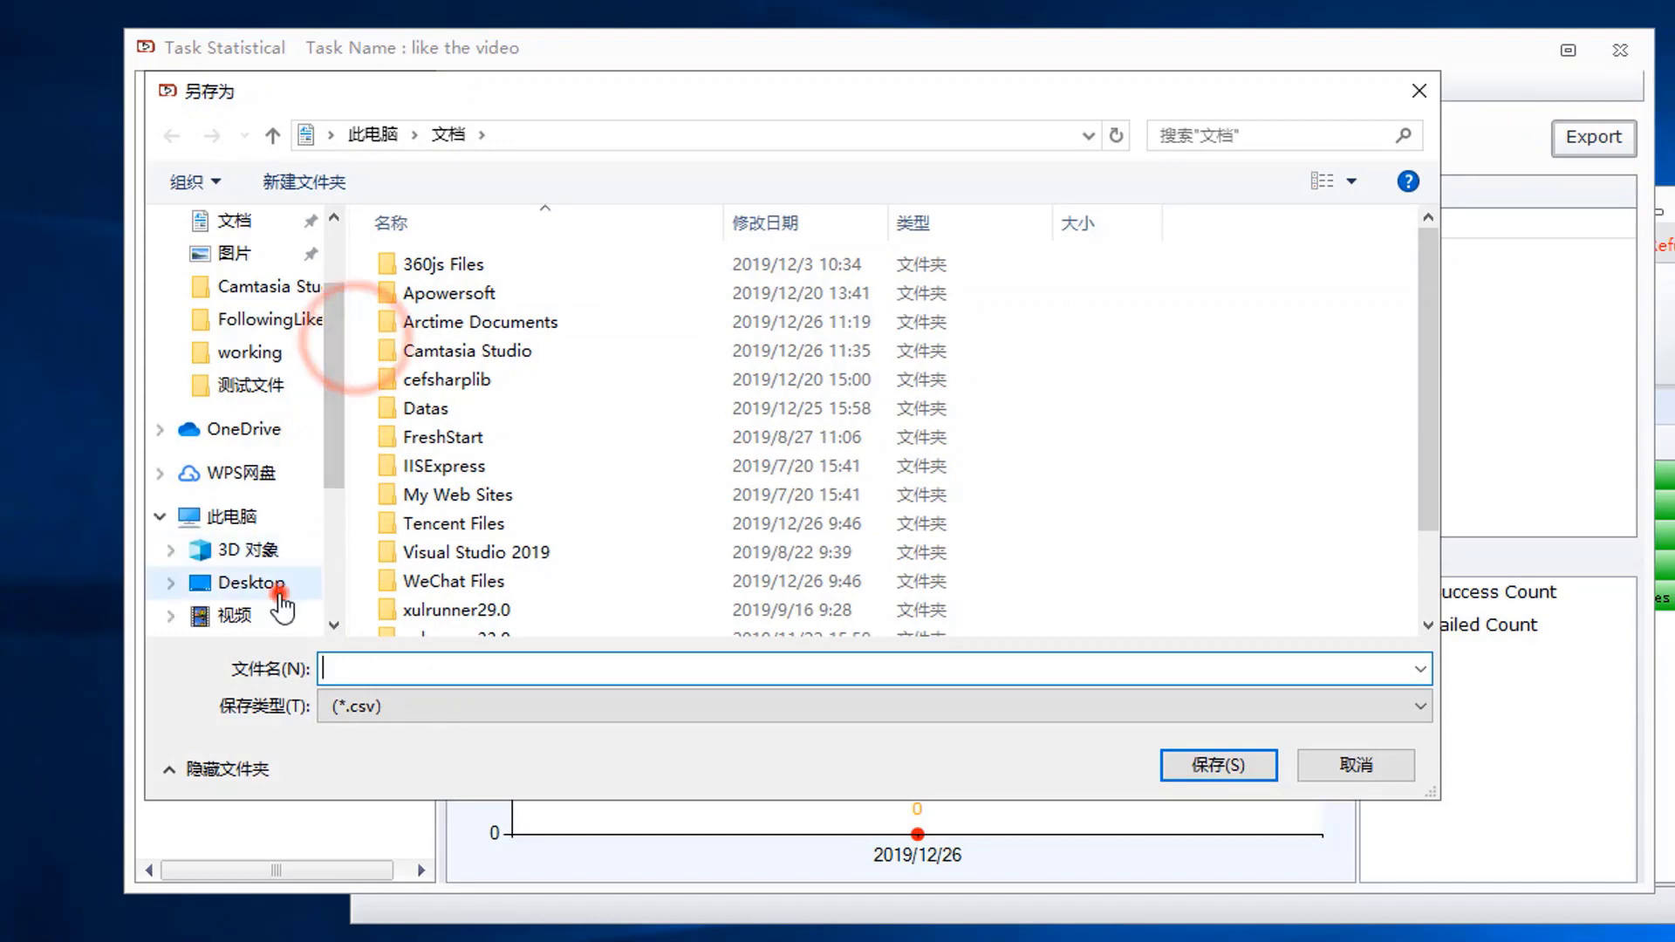
{"action": "left_click", "coordinate": [415, 656]}
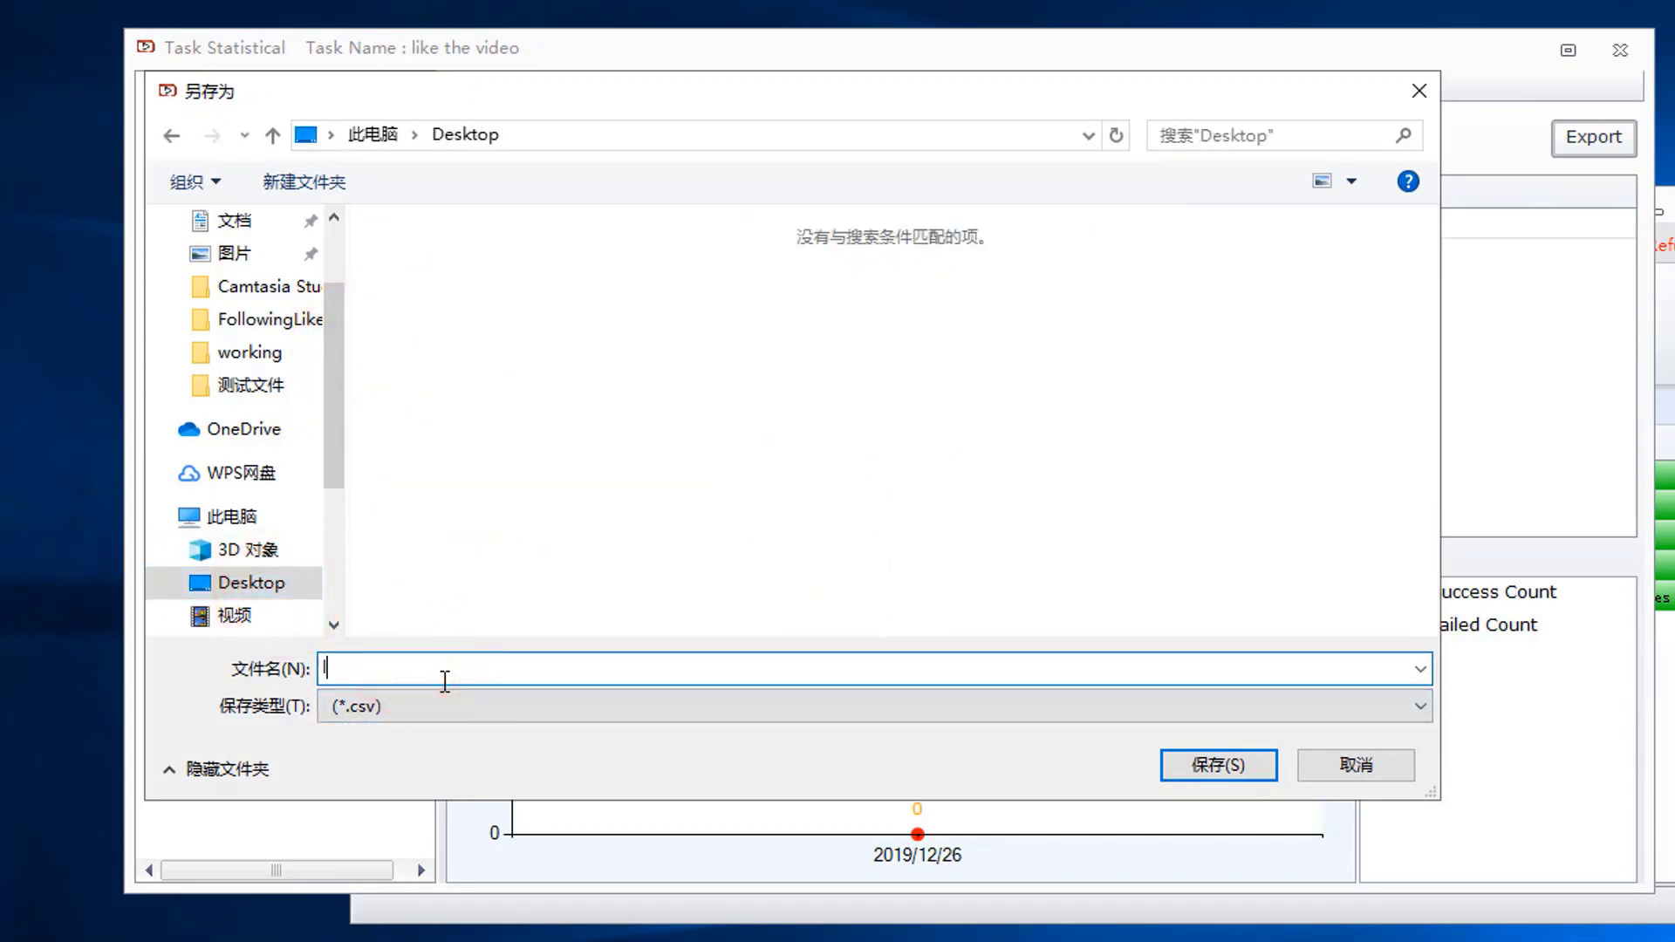
{"action": "left_click", "coordinate": [1204, 768]}
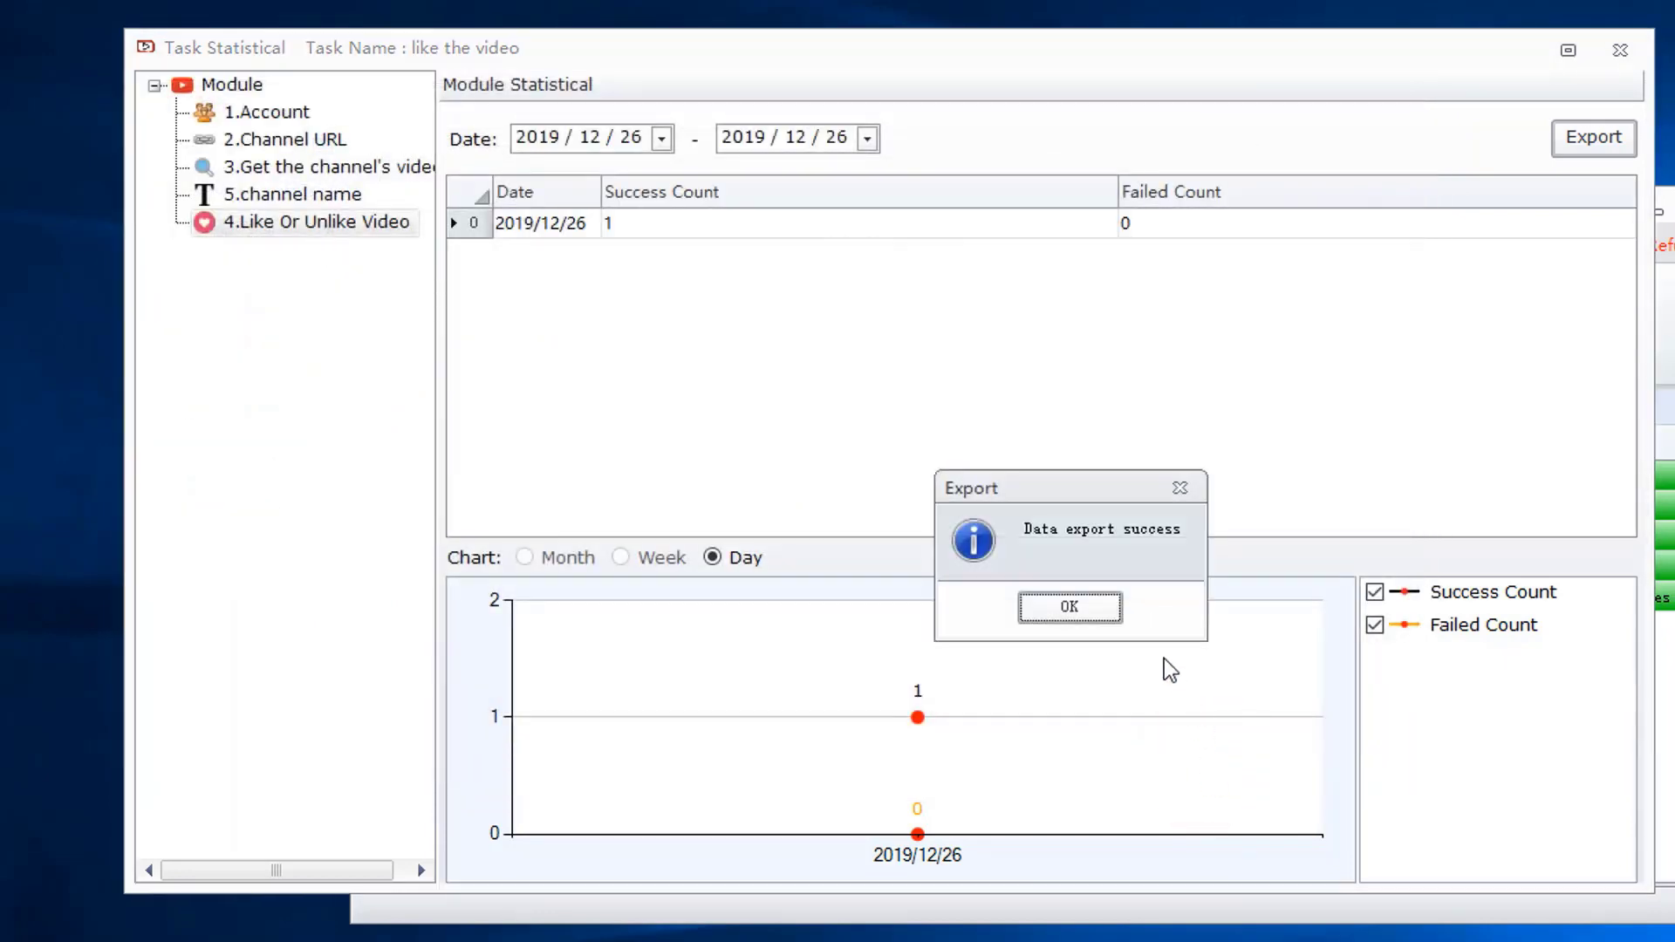
{"action": "left_click", "coordinate": [1096, 619]}
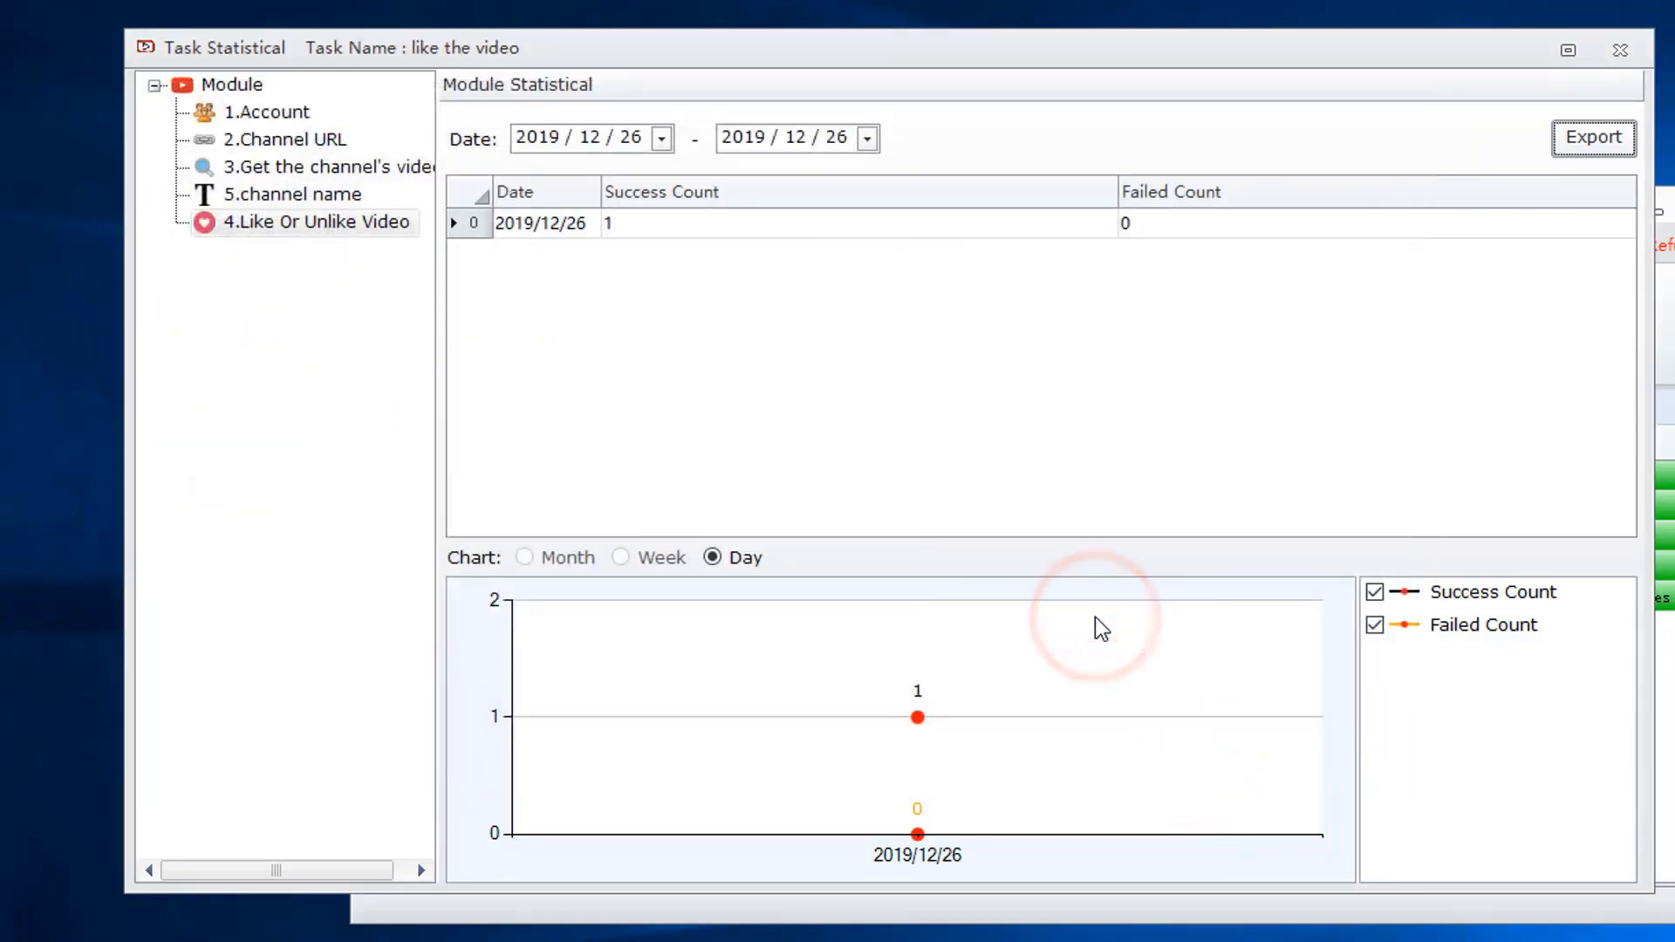
{"action": "left_click", "coordinate": [1621, 49]}
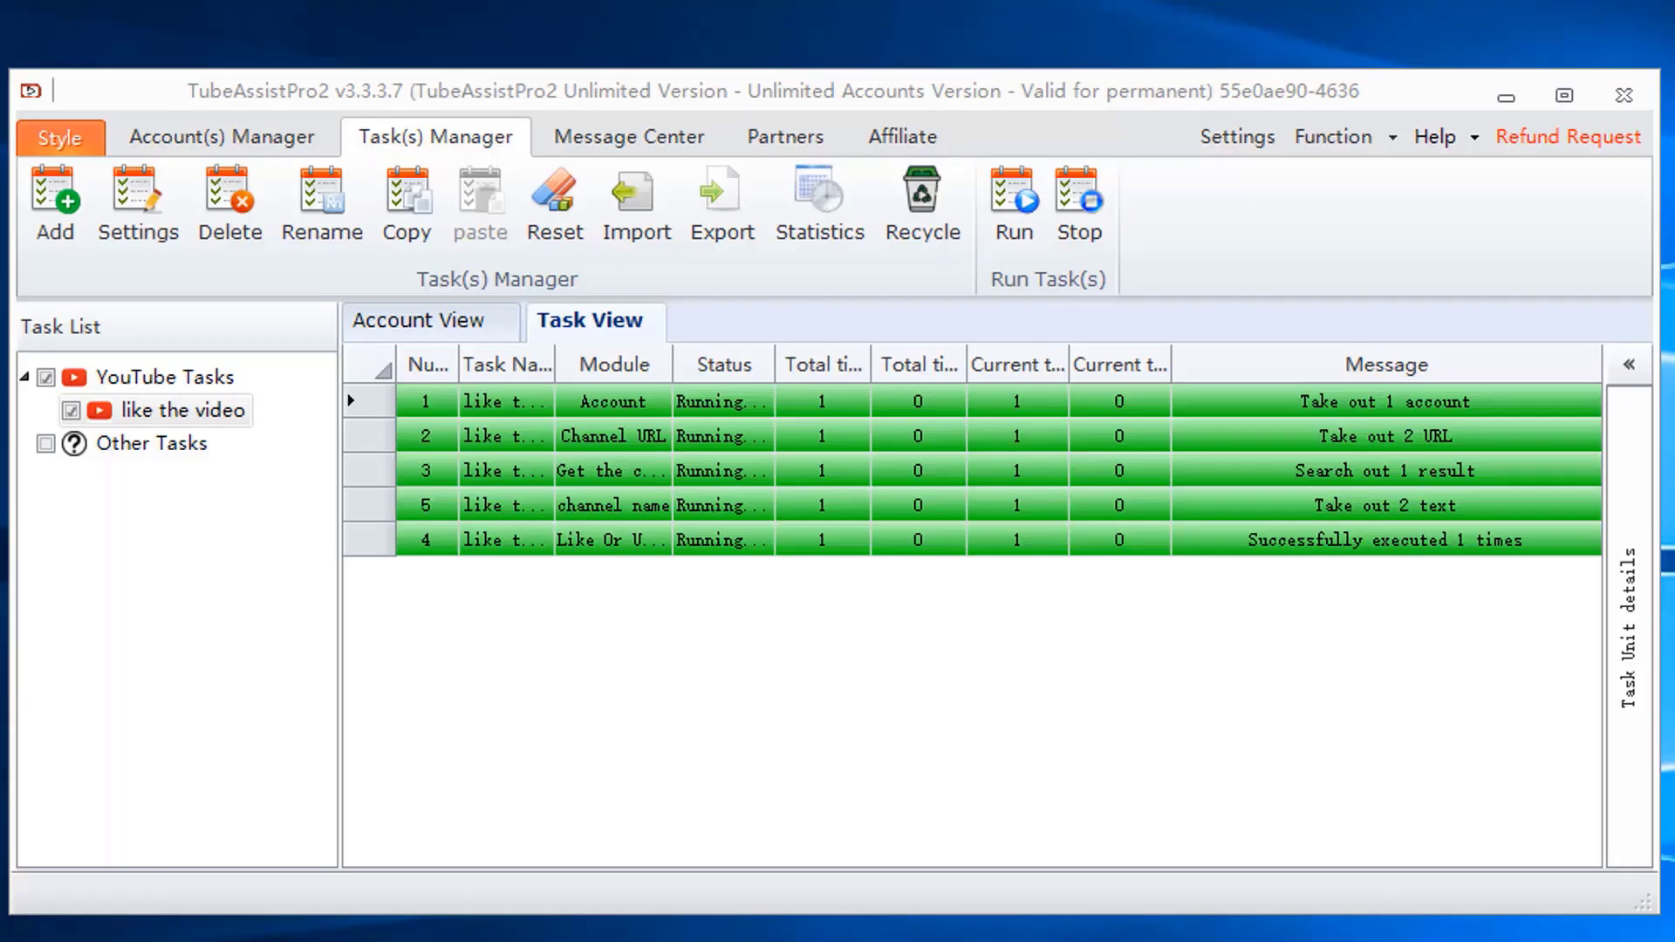
Step: Create a task named 'subscribe' with a custom template tab also named 'subscribe'
{"action": "left_click", "coordinate": [55, 202]}
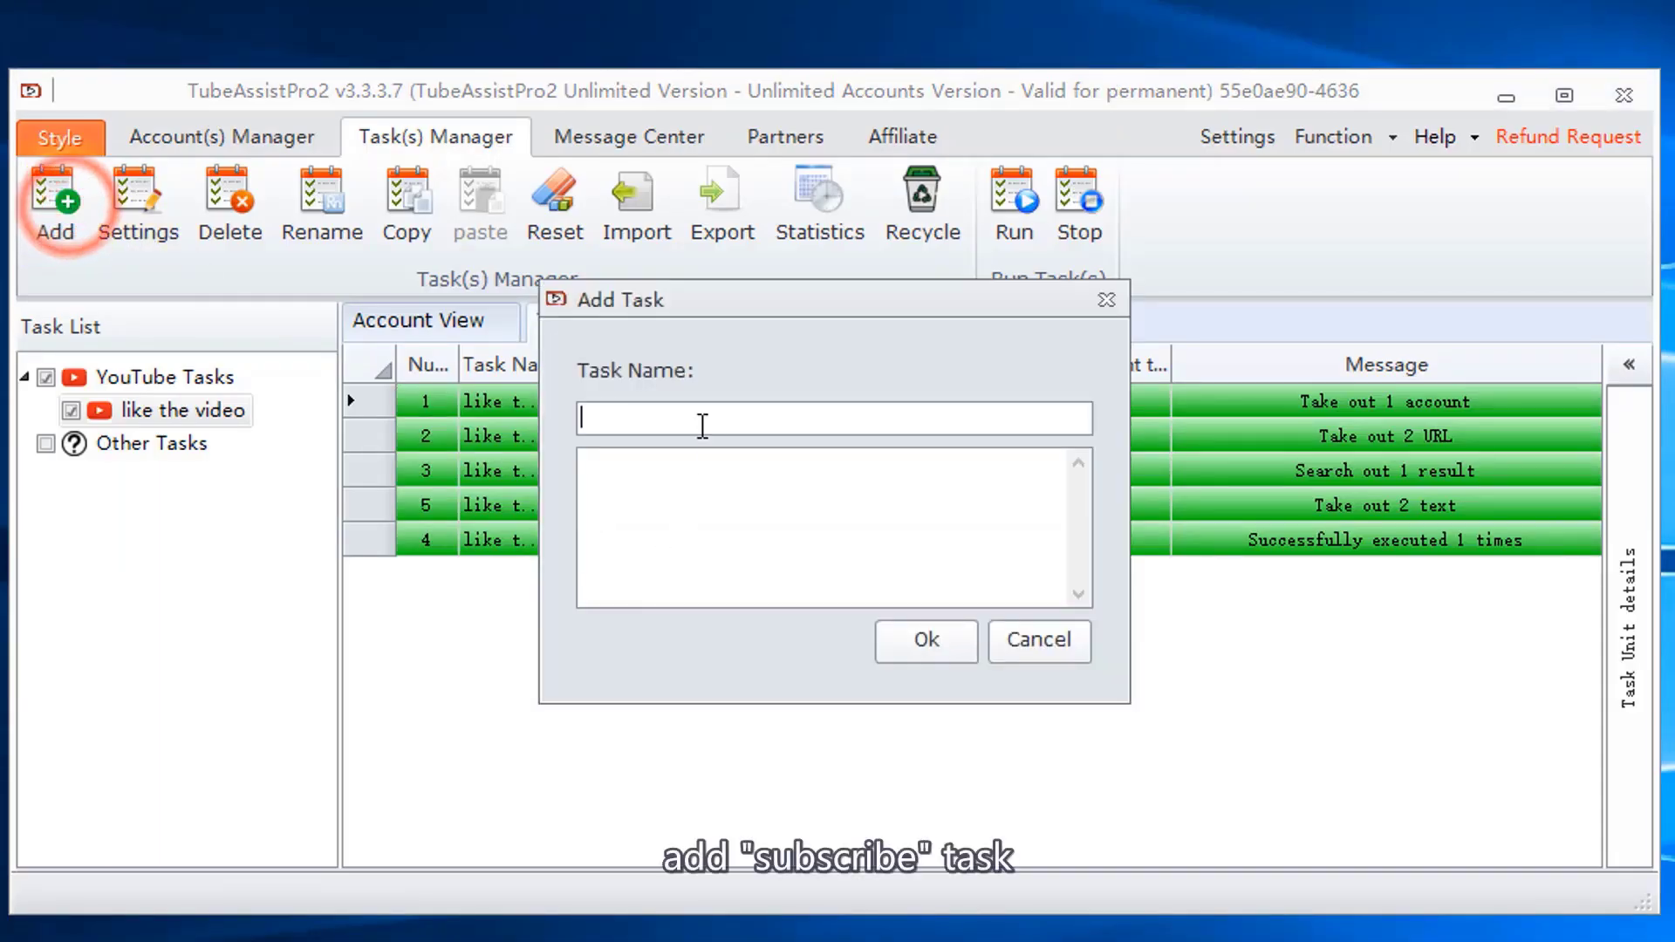
{"action": "type", "text": "subscribe"}
{"action": "left_click", "coordinate": [903, 640]}
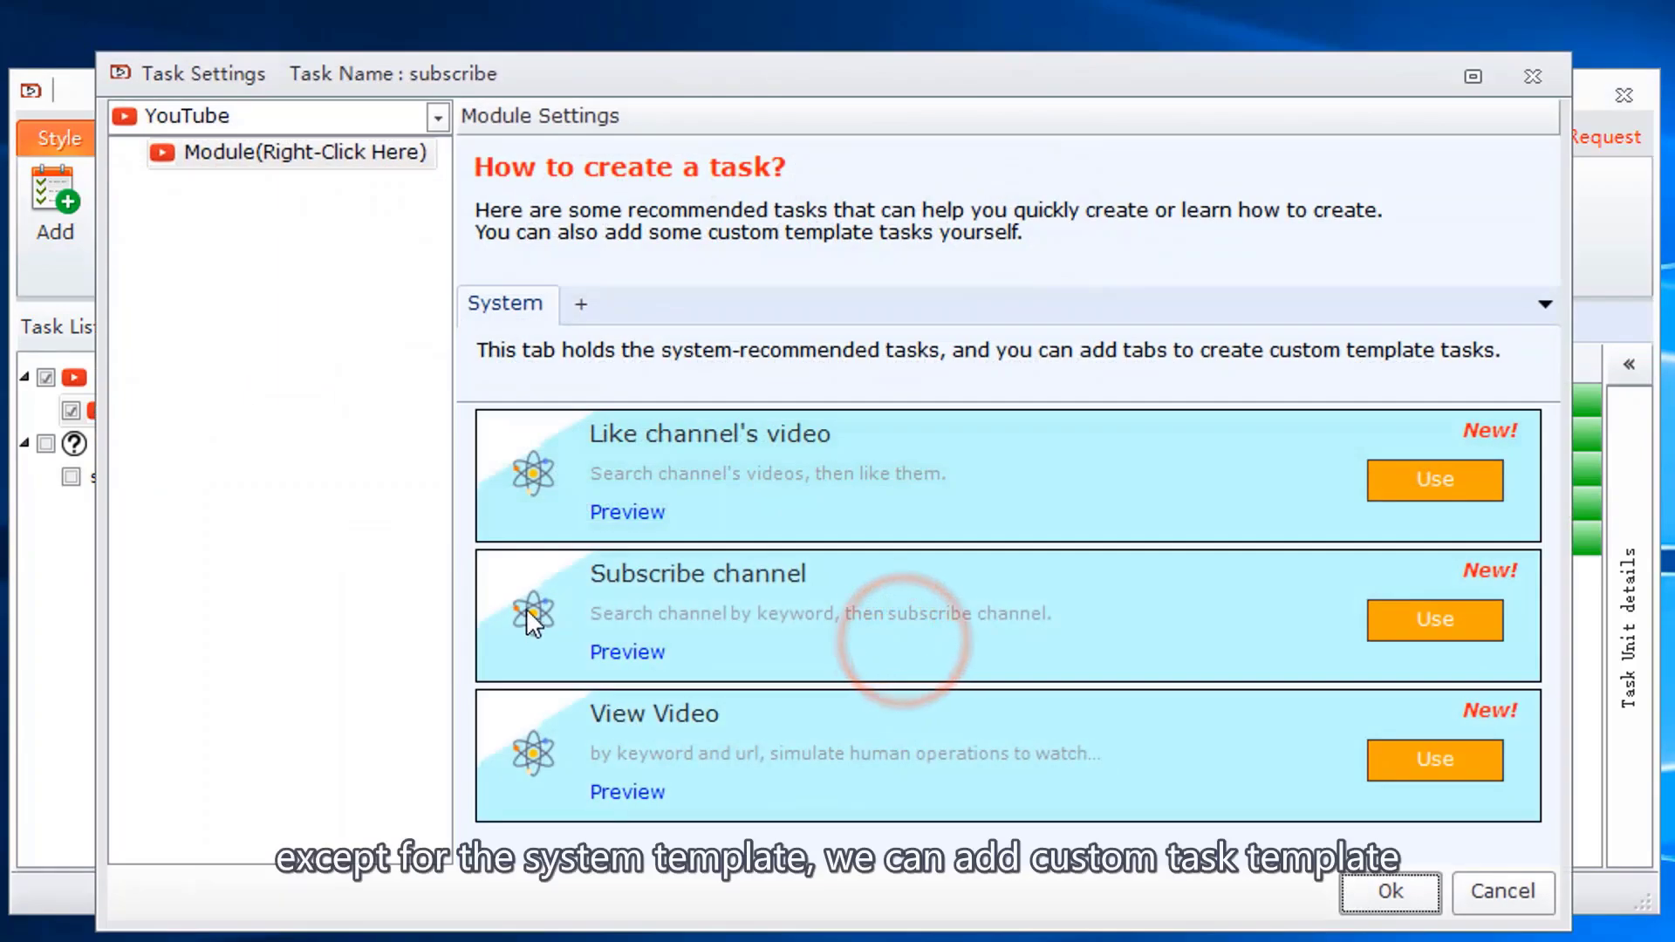
{"action": "left_click", "coordinate": [588, 310]}
{"action": "left_click", "coordinate": [628, 487]}
{"action": "type", "text": "subscribe"}
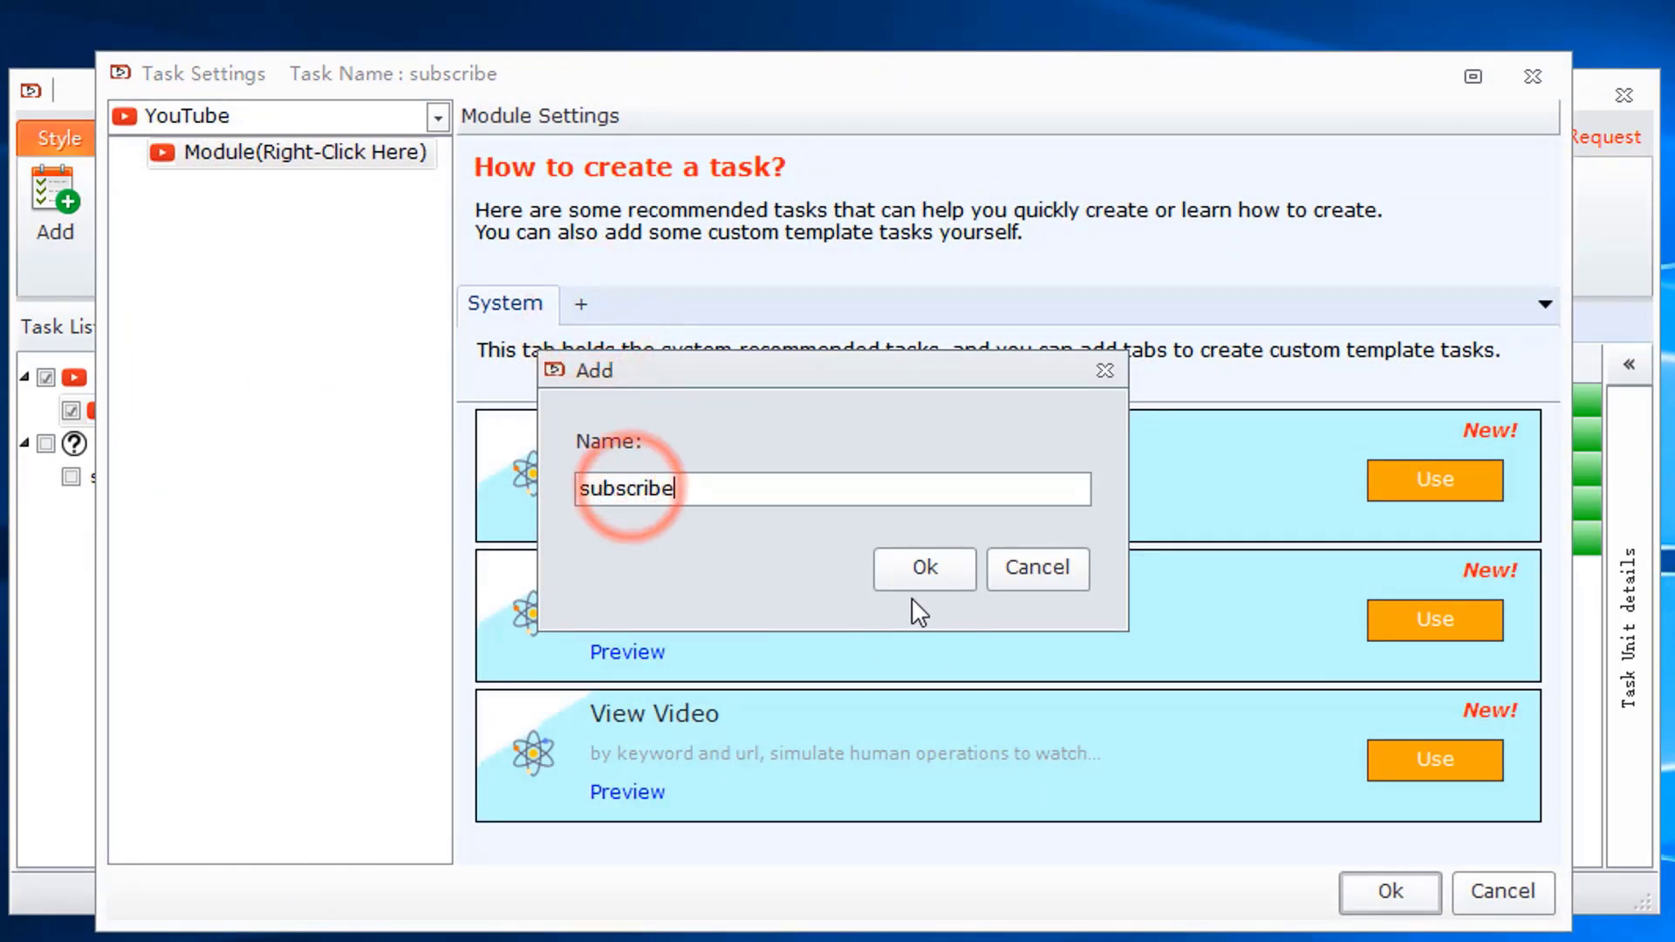
{"action": "left_click", "coordinate": [940, 568]}
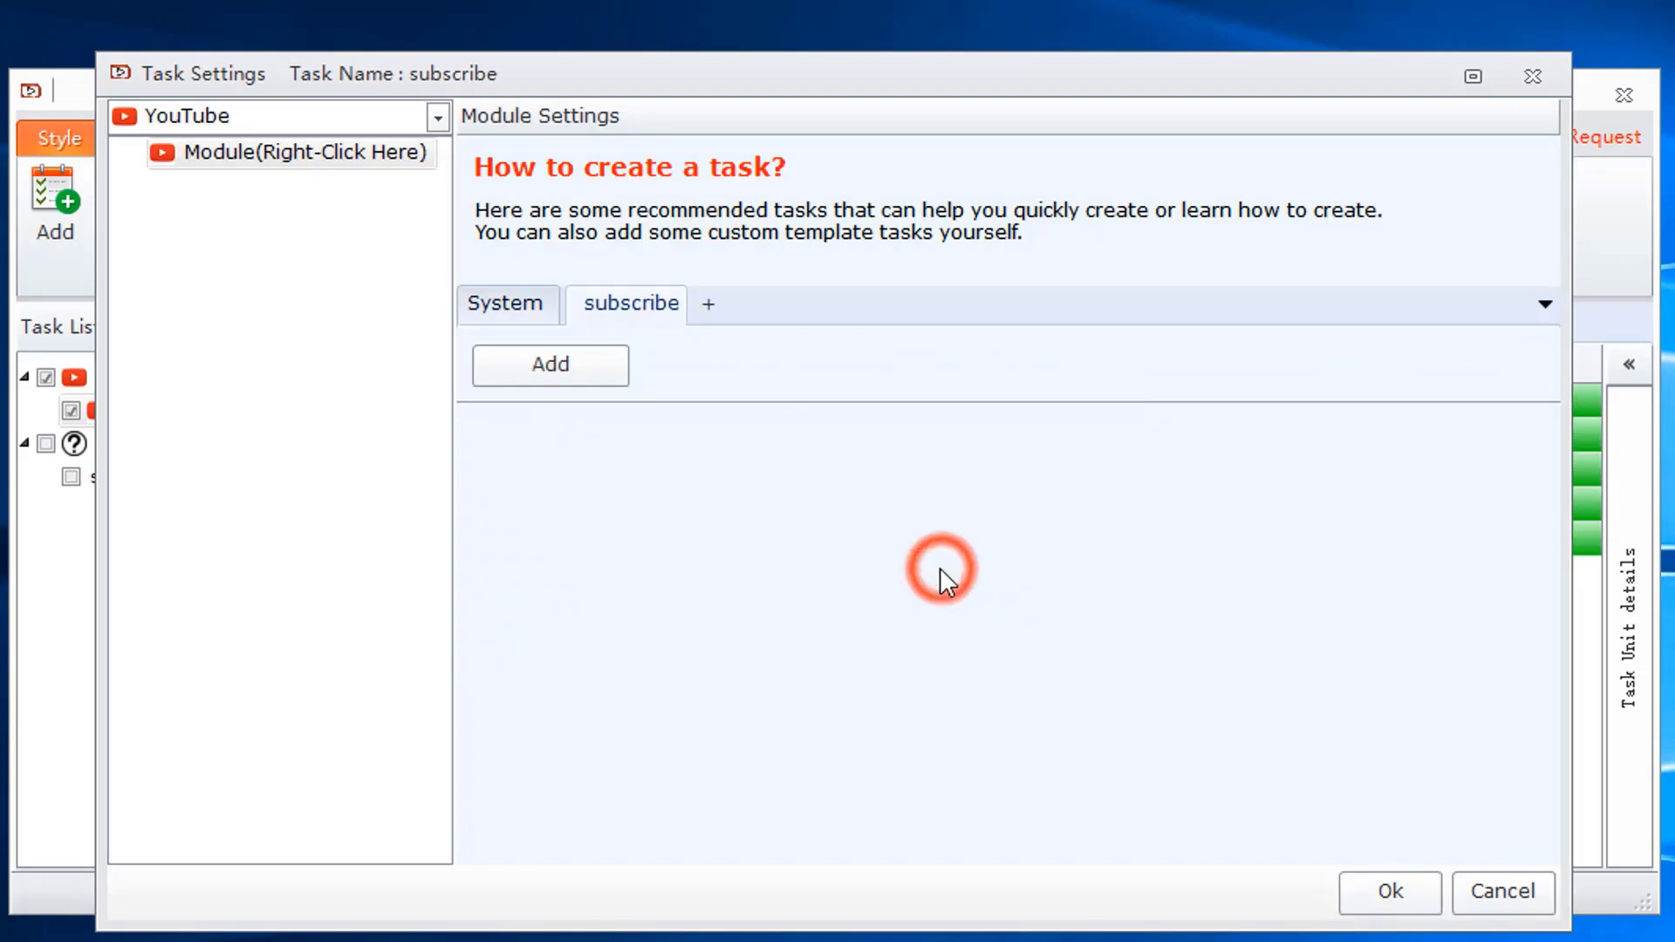
Step: Start a new template in that tab named 'subscribe'
{"action": "left_click", "coordinate": [569, 375]}
{"action": "left_click", "coordinate": [254, 74]}
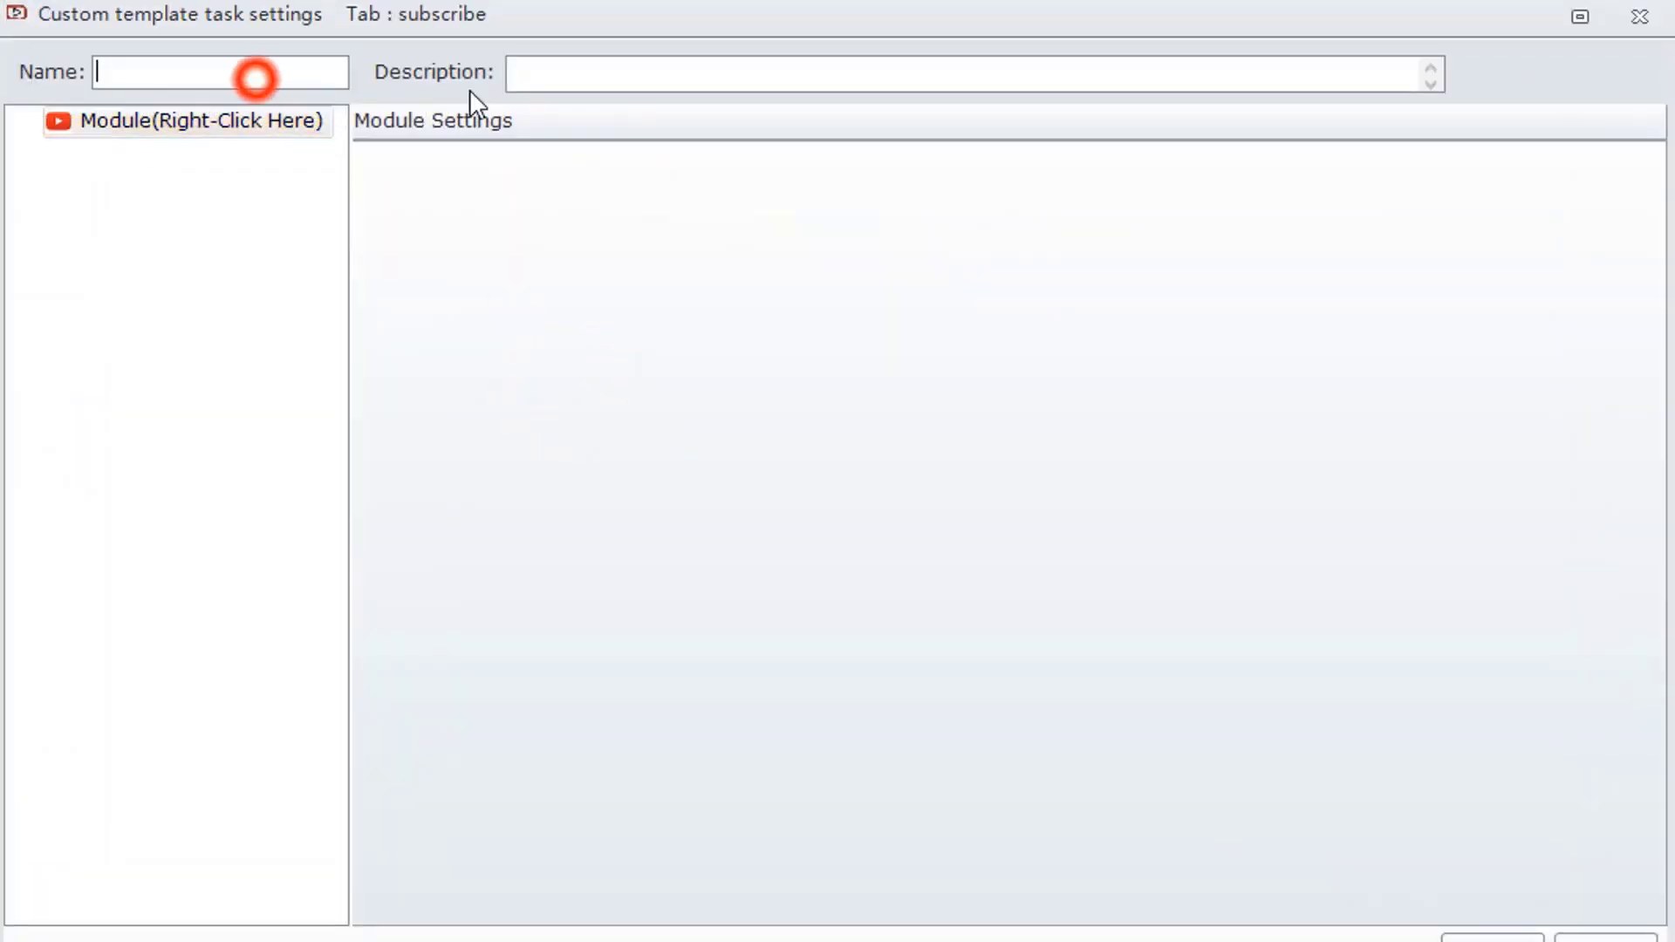
{"action": "type", "text": "subscribe"}
{"action": "left_click", "coordinate": [663, 76]}
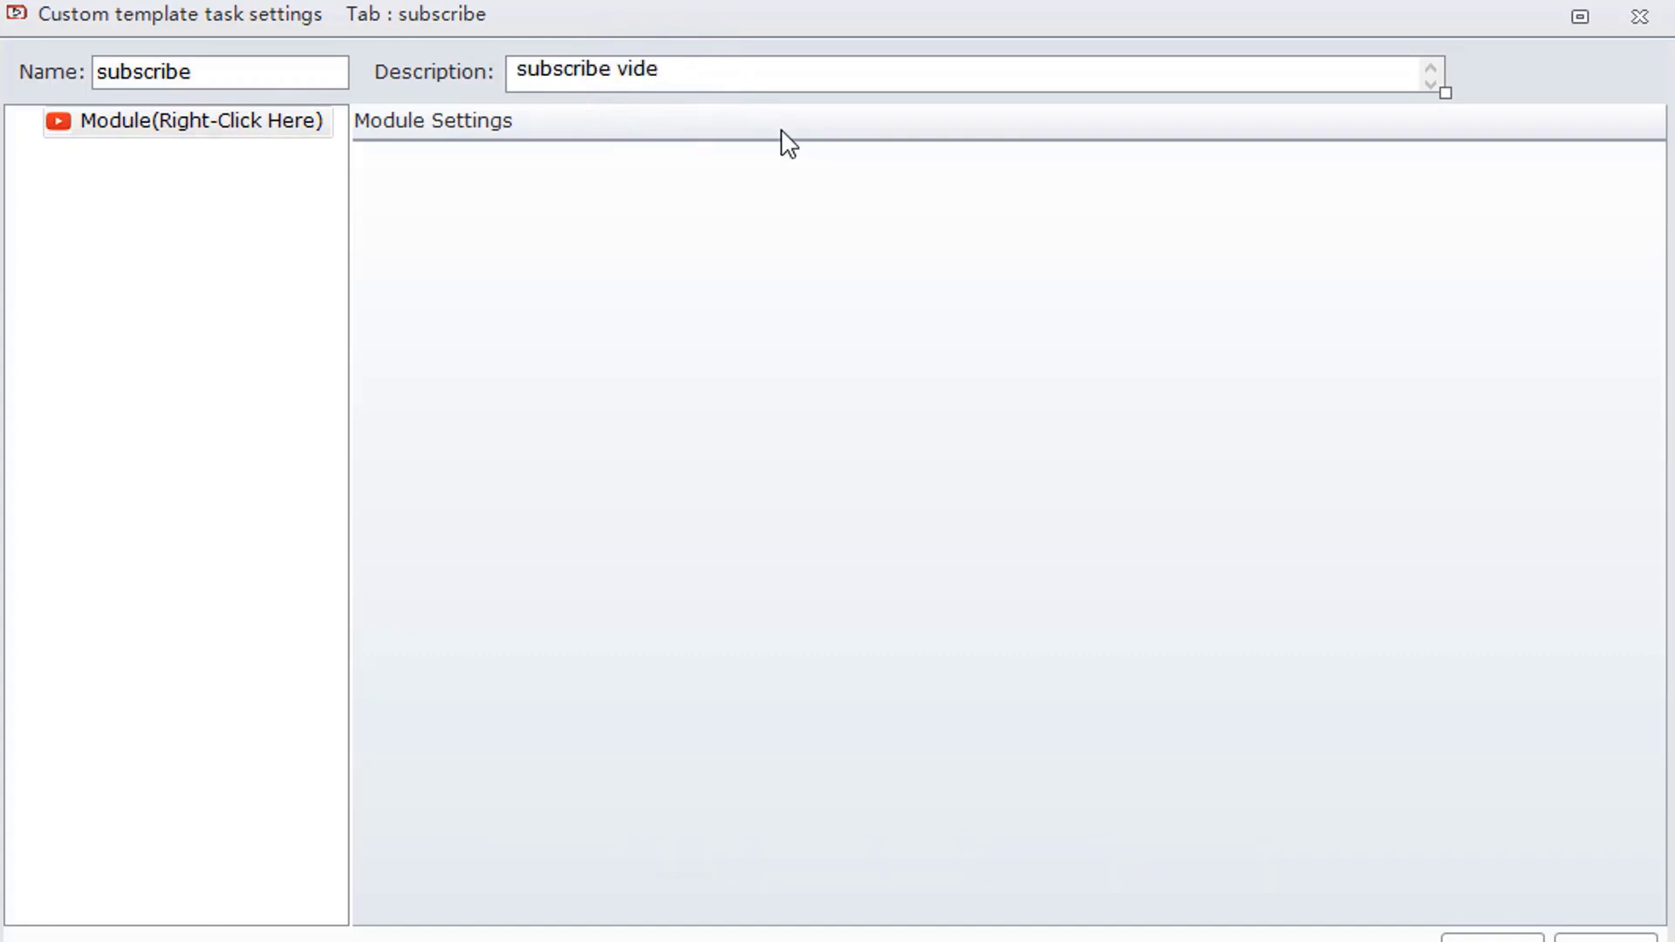
Step: Add an Account module and a Subscribe Channel module that takes accounts from 1.Account
{"action": "right_click", "coordinate": [154, 127]}
{"action": "left_click", "coordinate": [190, 135]}
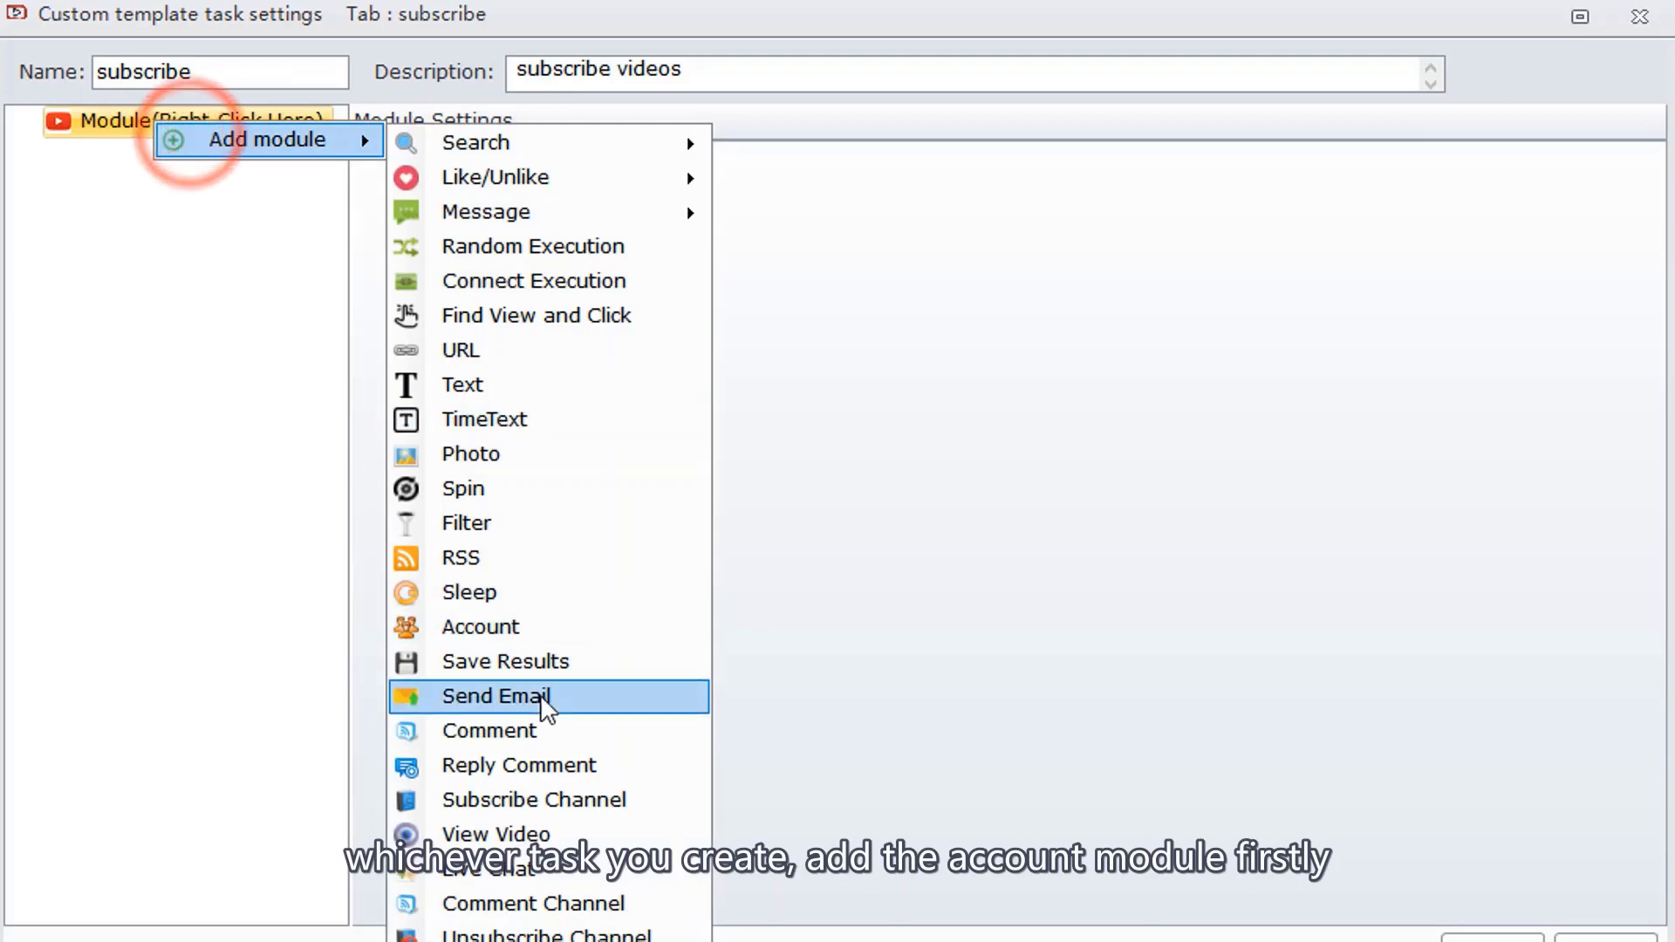
{"action": "left_click", "coordinate": [542, 630]}
{"action": "right_click", "coordinate": [192, 155]}
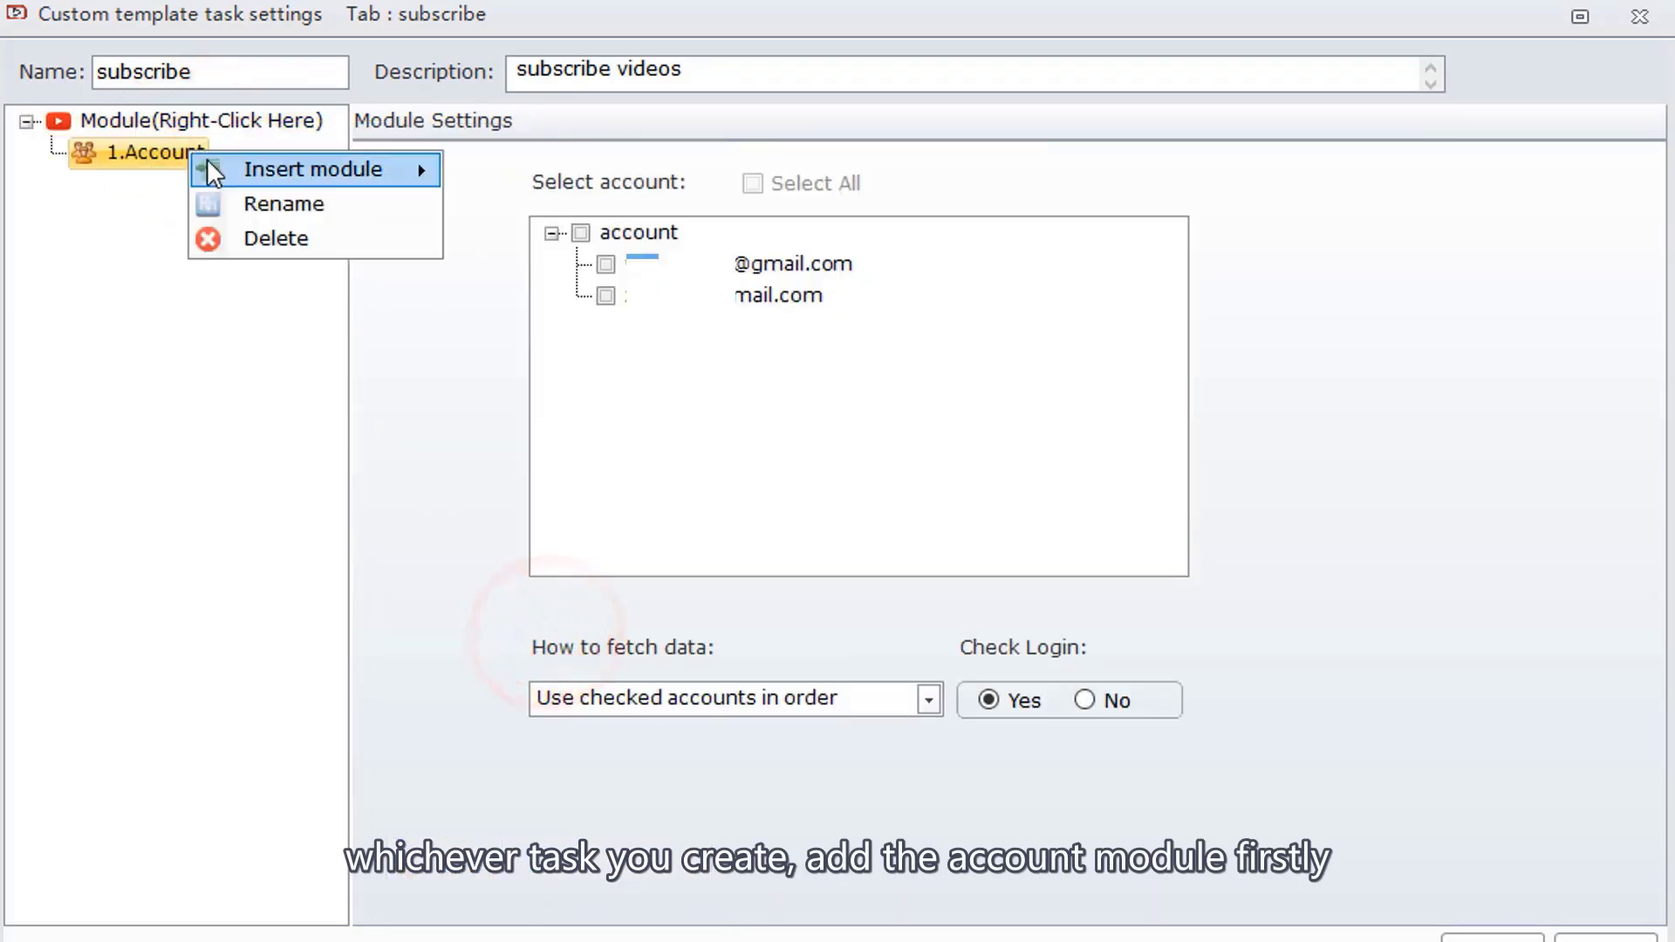
{"action": "left_click", "coordinate": [214, 169]}
{"action": "left_click", "coordinate": [695, 825]}
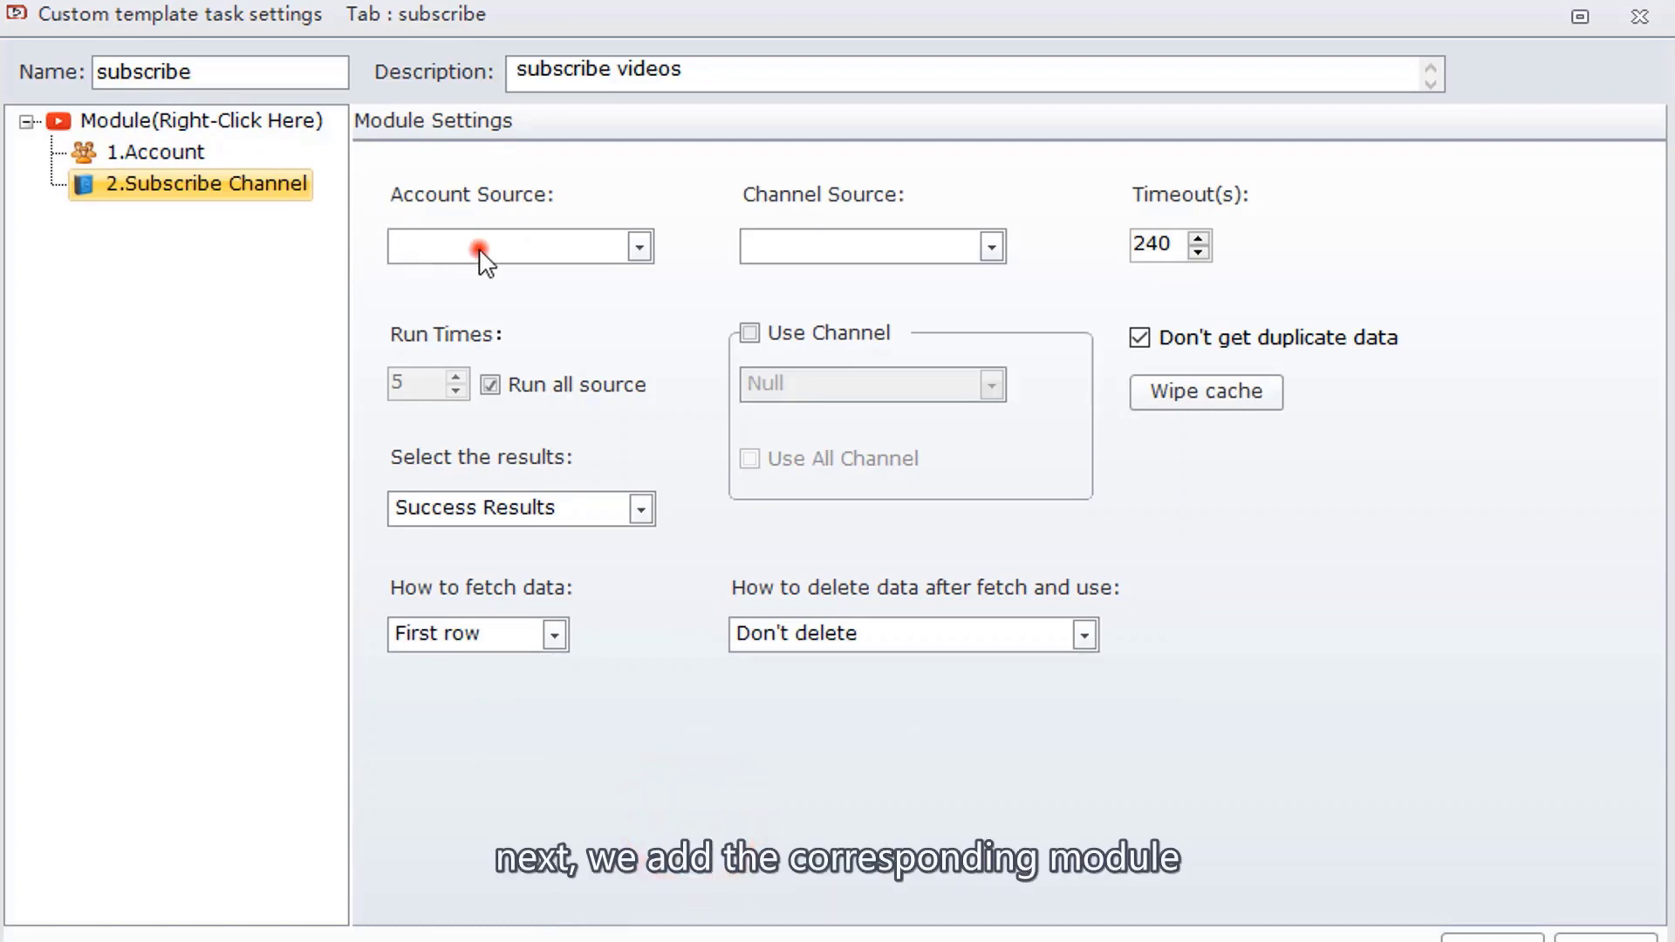
{"action": "left_click", "coordinate": [479, 253]}
{"action": "left_click", "coordinate": [469, 276]}
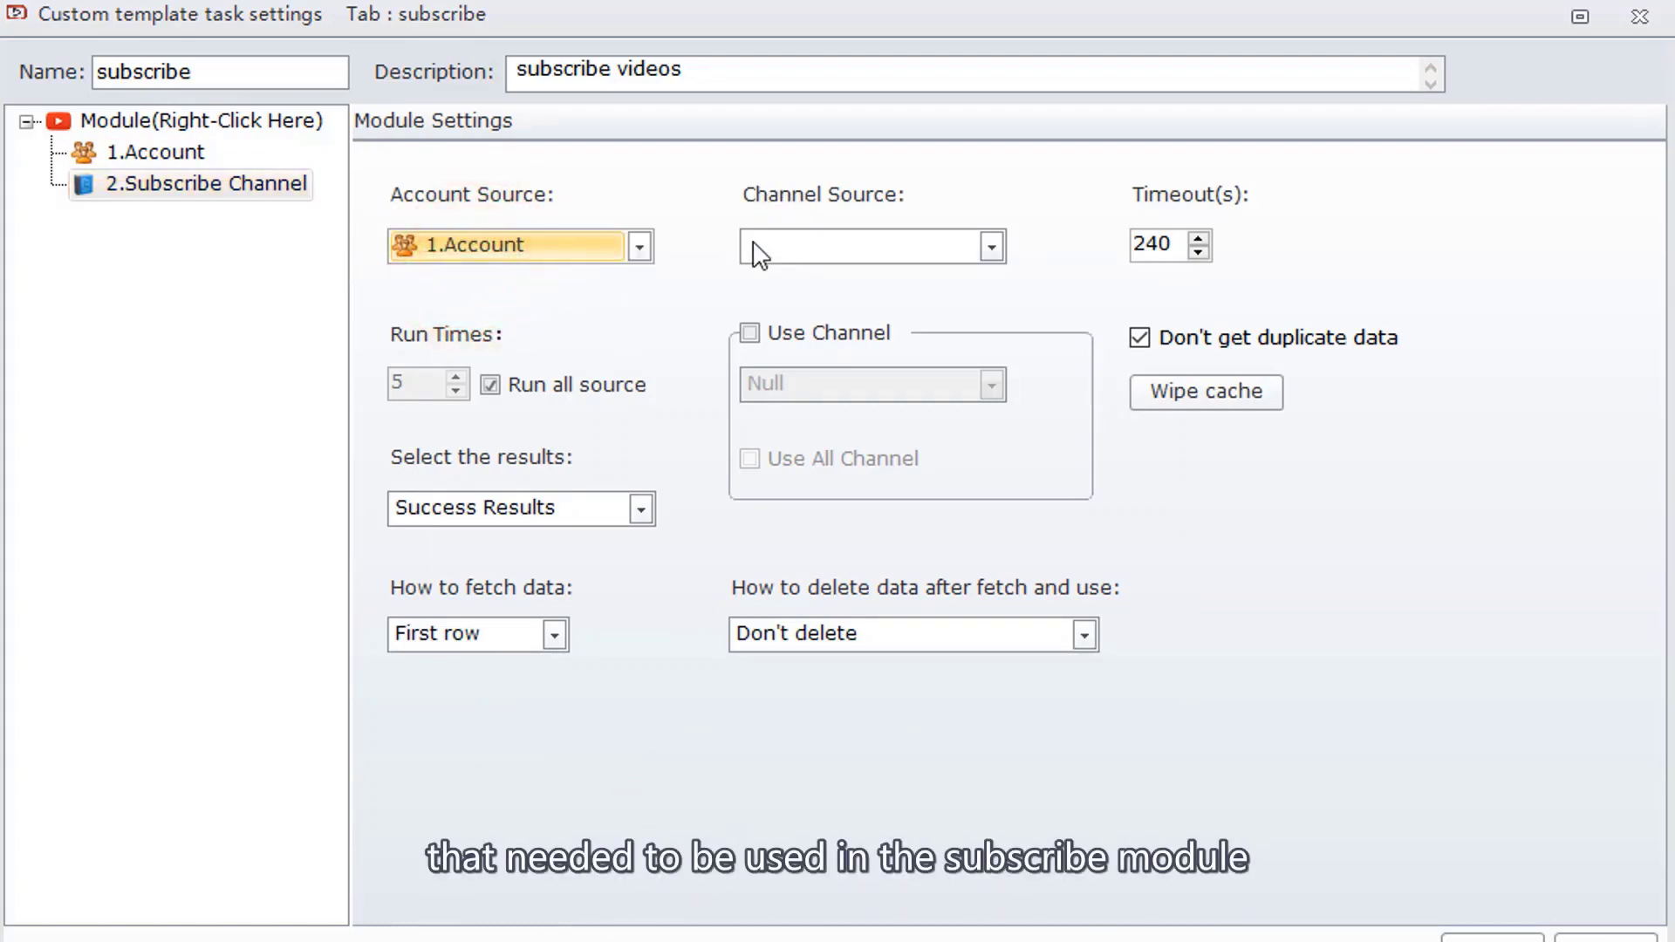
Step: Insert a URL module under 1.Account and rename it 'channel source'
{"action": "right_click", "coordinate": [197, 155]}
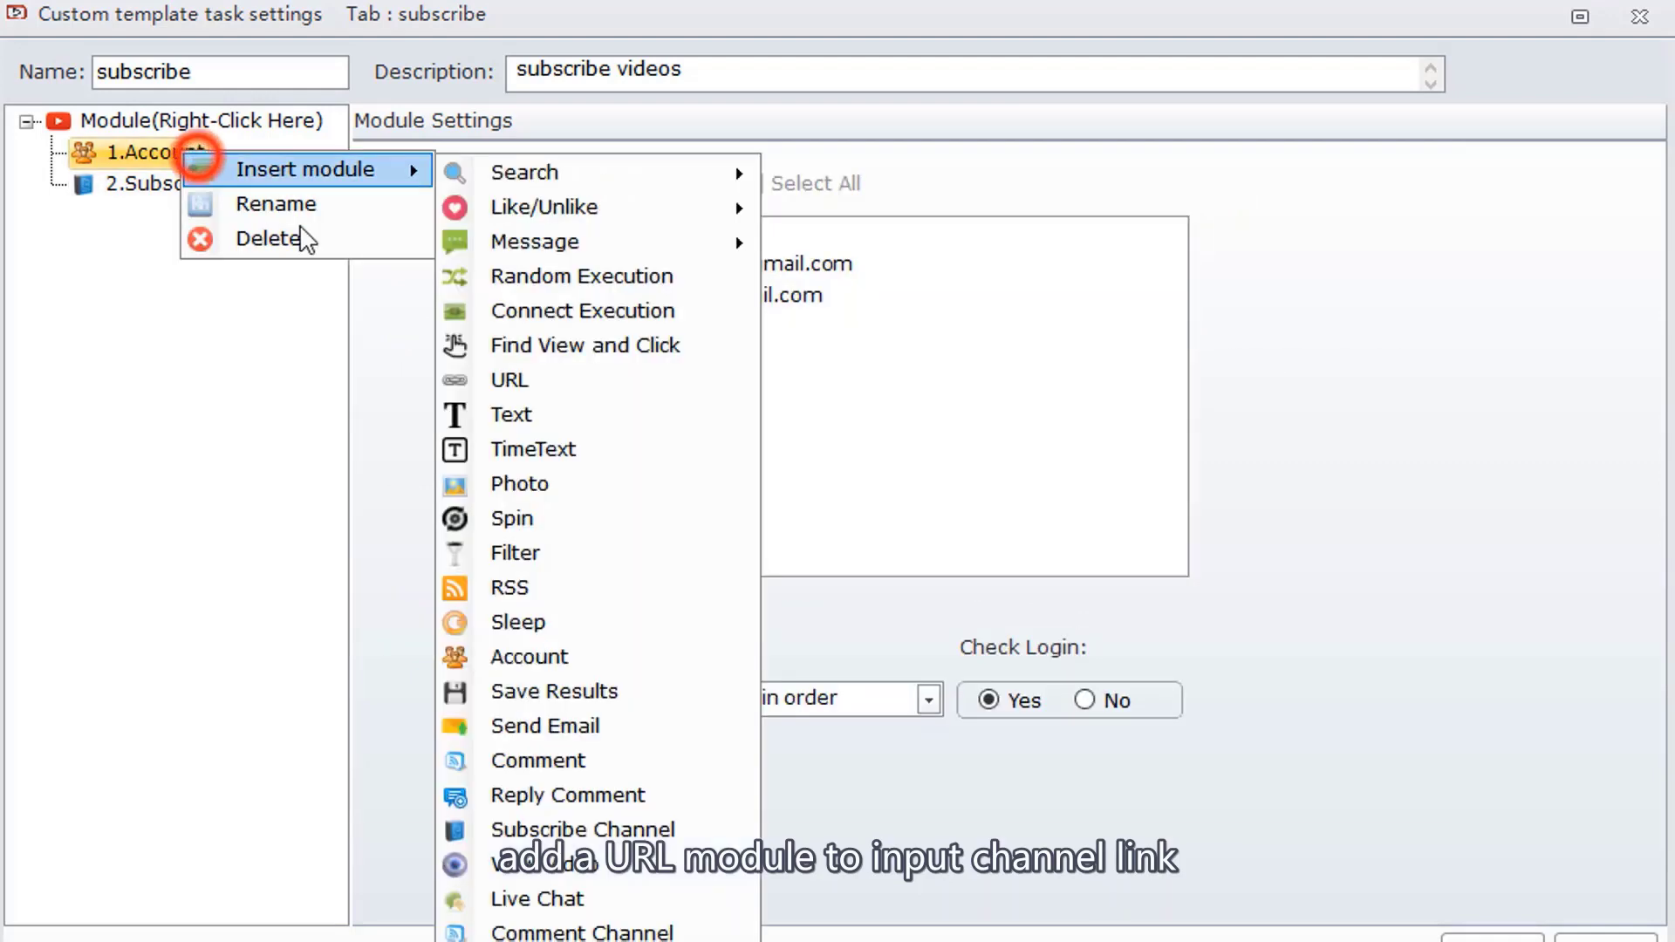
{"action": "left_click", "coordinate": [520, 380]}
{"action": "right_click", "coordinate": [174, 192]}
{"action": "left_click", "coordinate": [197, 231]}
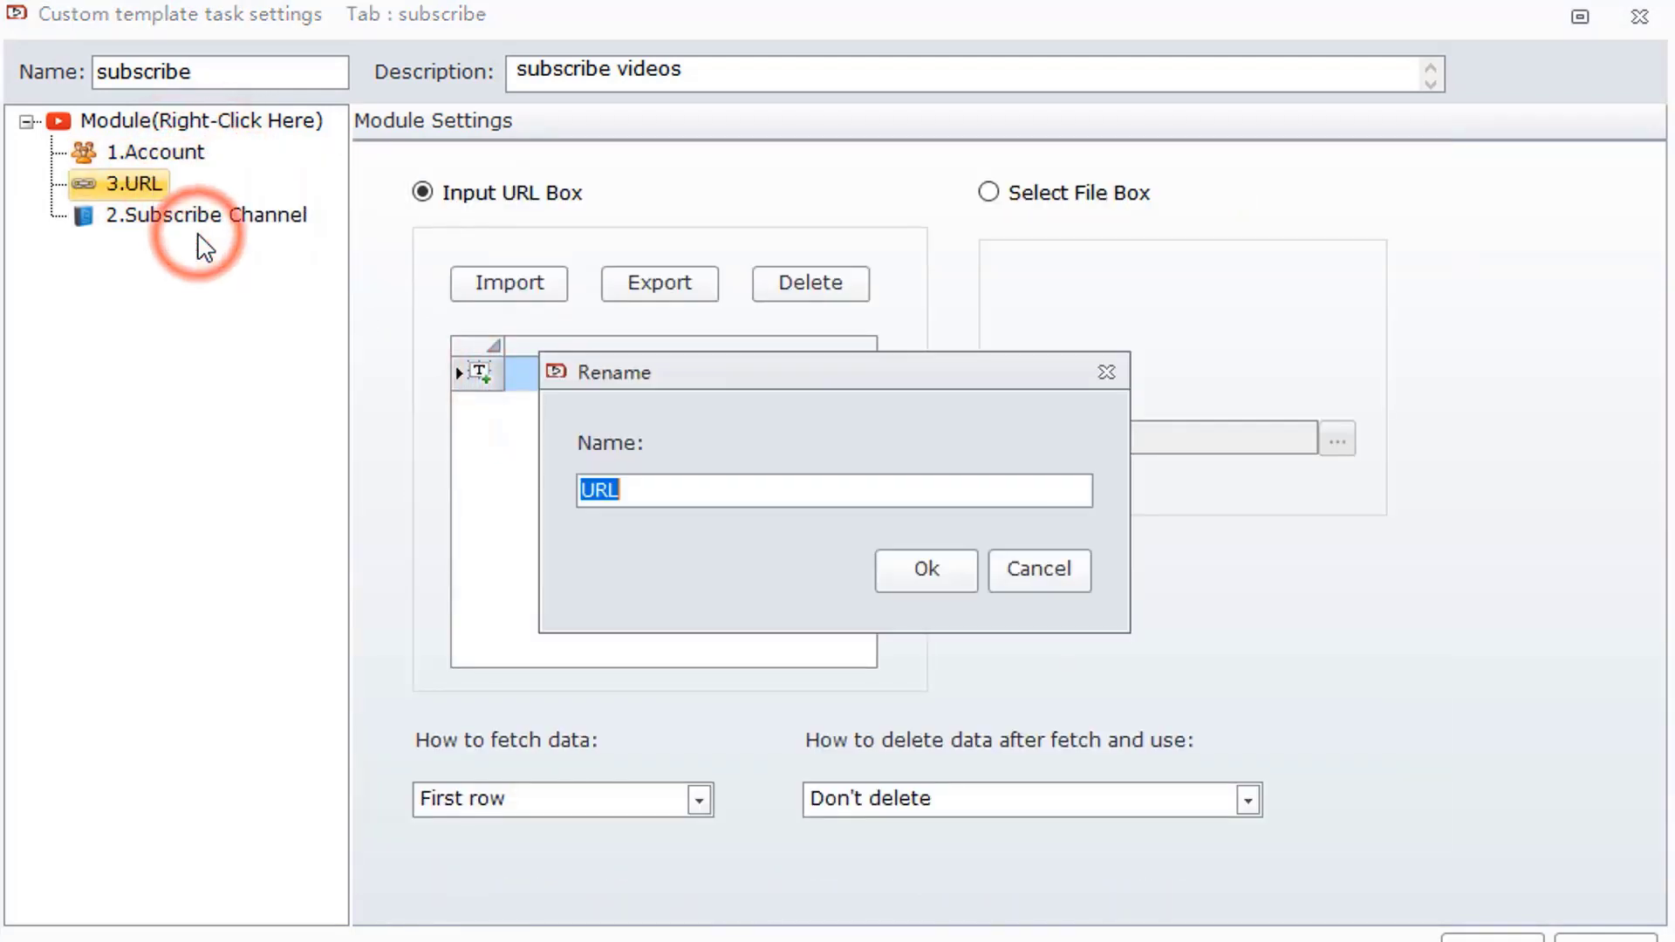
{"action": "type", "text": "channel so"}
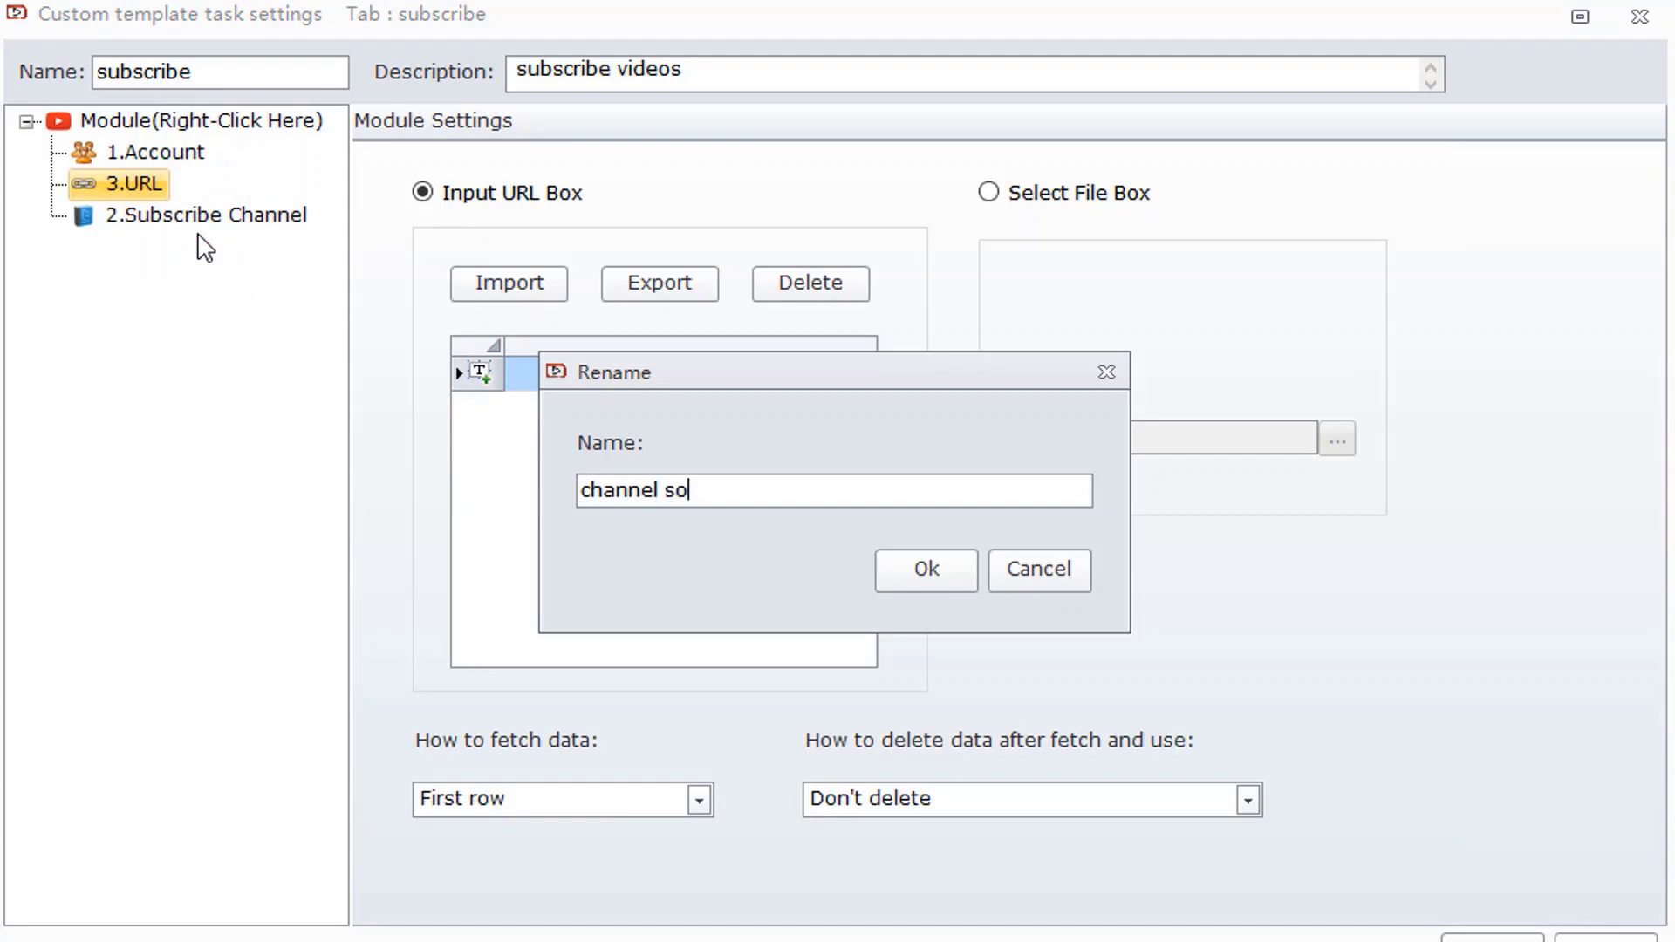
{"action": "type", "text": "urce"}
{"action": "left_click", "coordinate": [918, 565]}
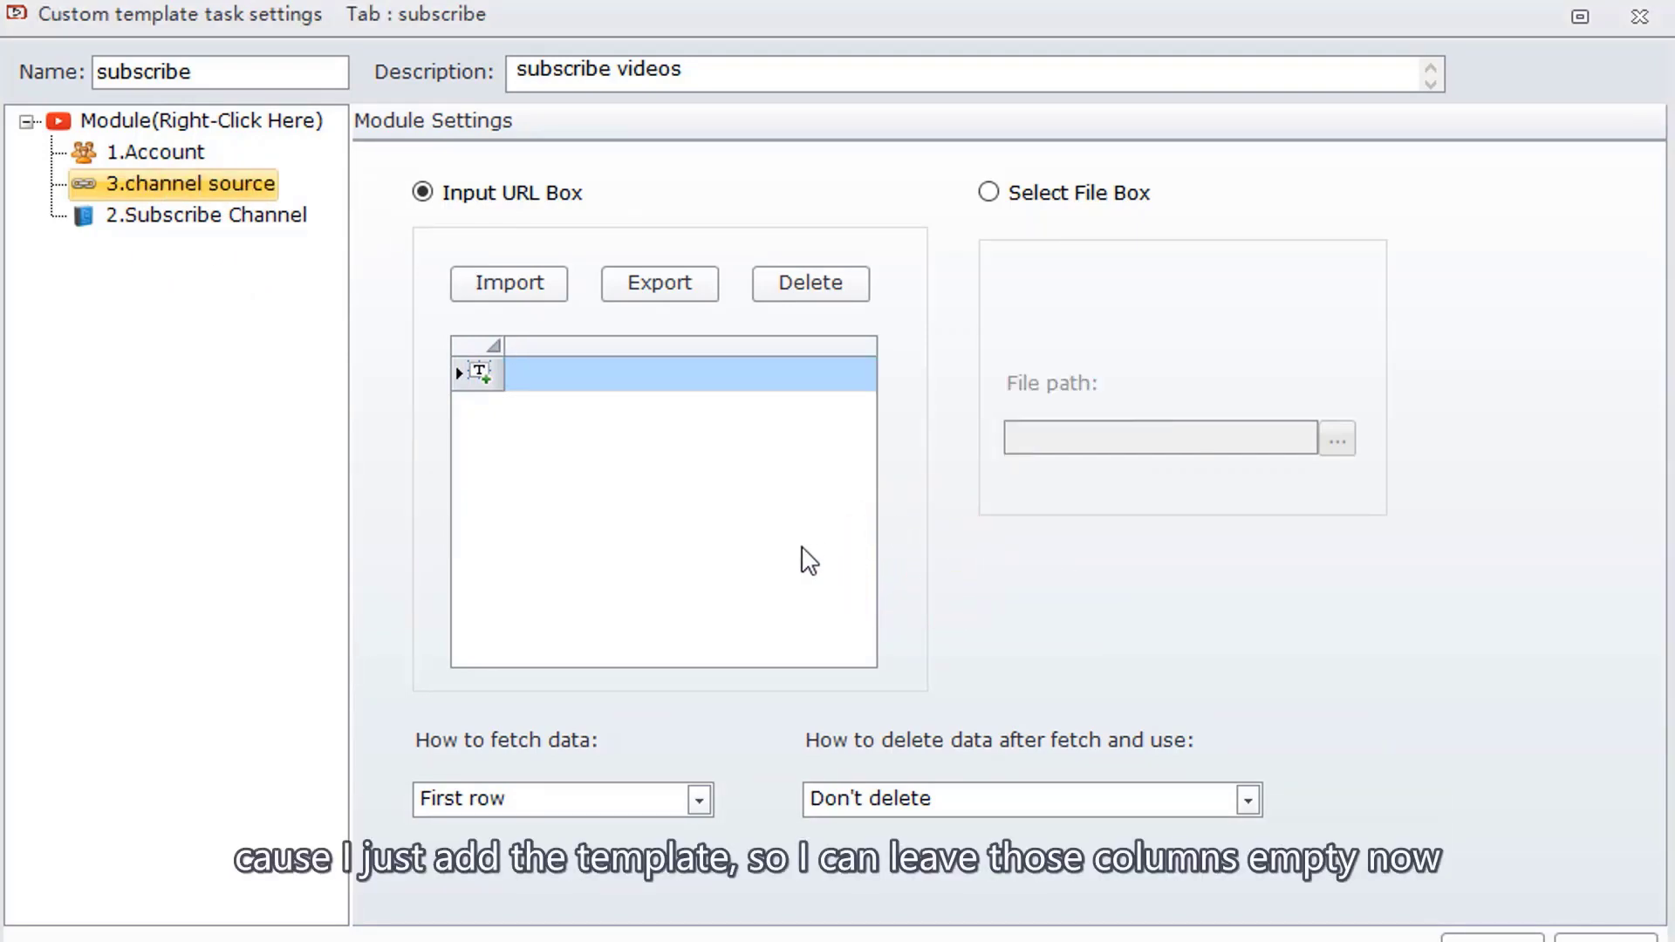
{"action": "left_click", "coordinate": [214, 216]}
{"action": "left_click", "coordinate": [916, 235]}
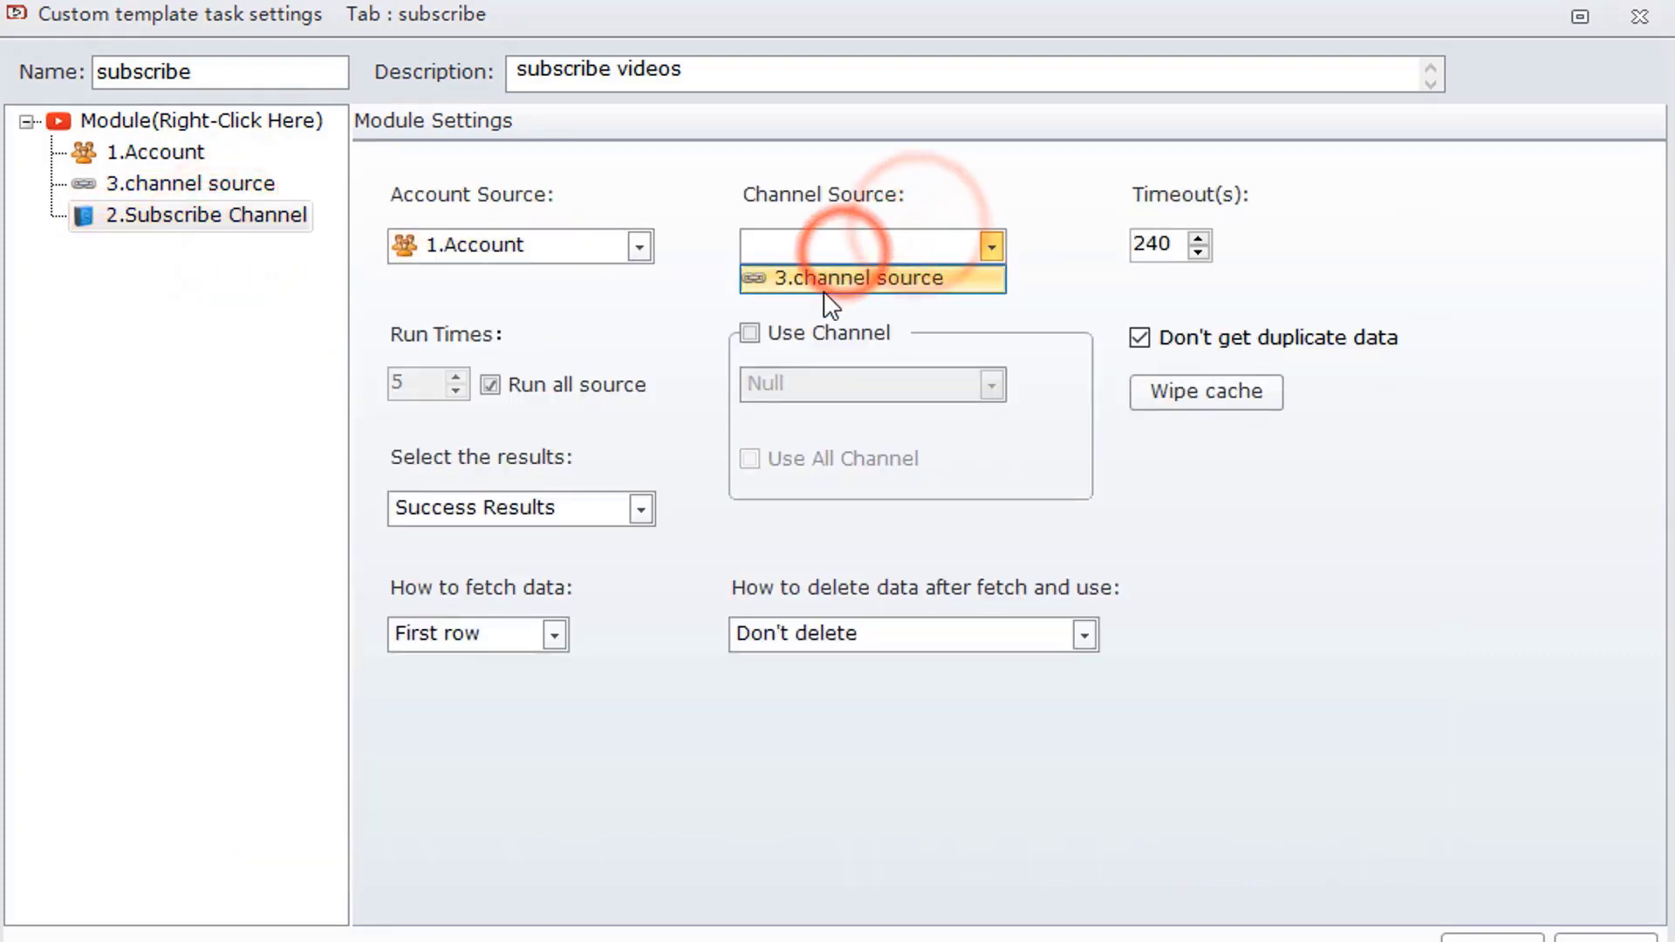
{"action": "left_click", "coordinate": [824, 286]}
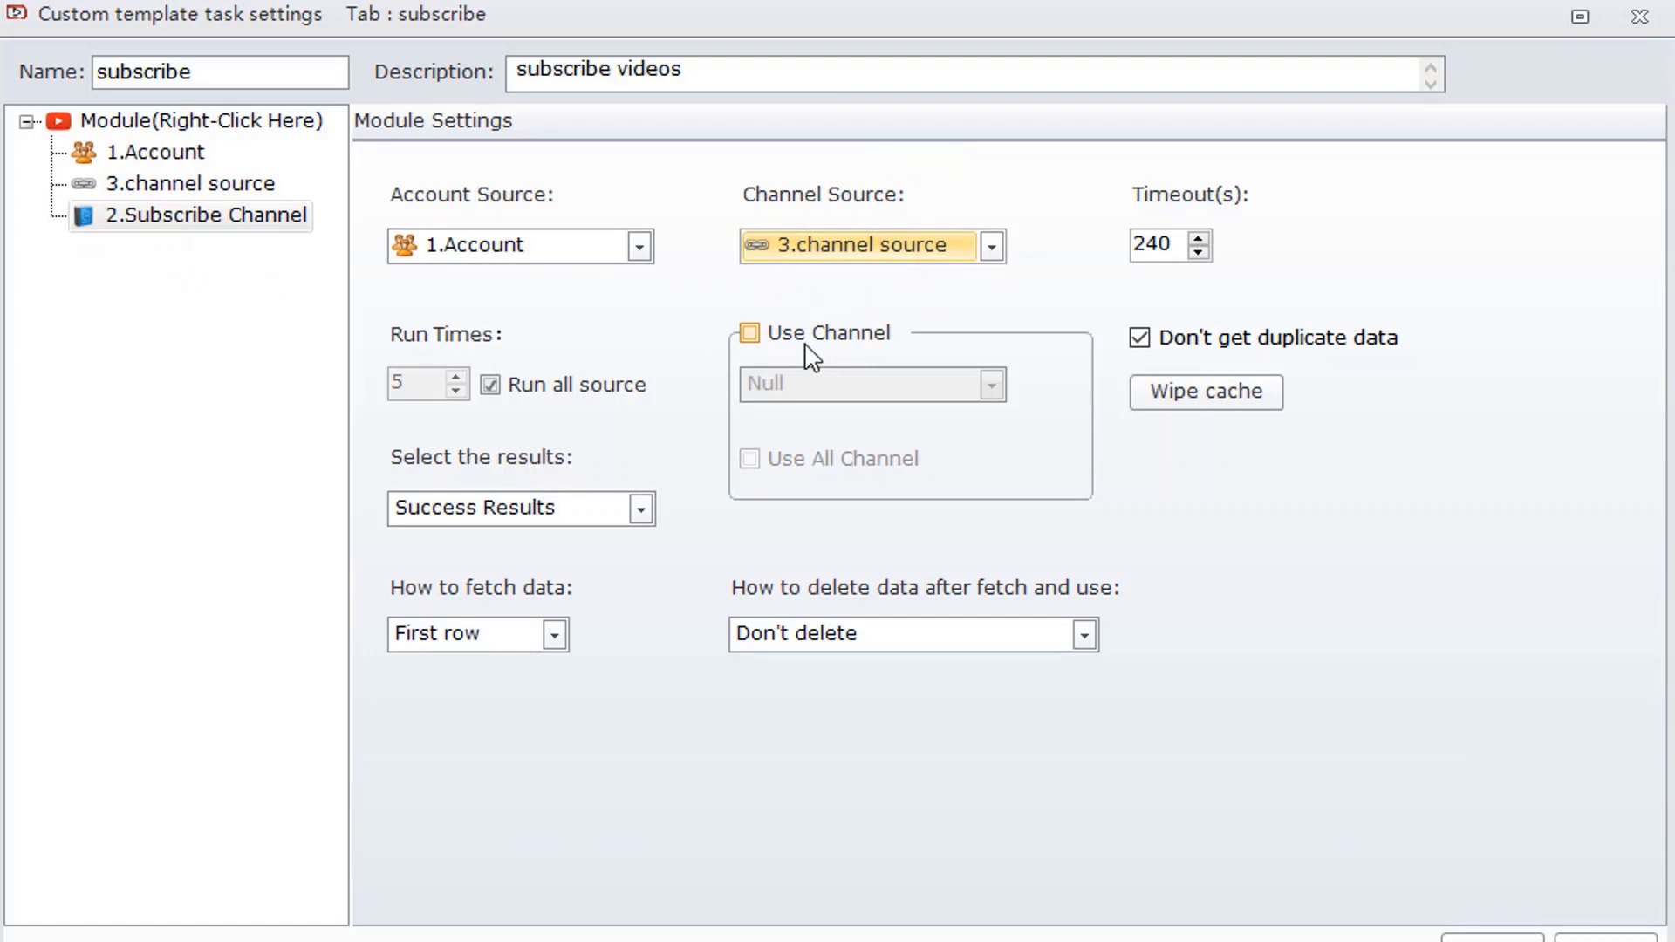
{"action": "left_click", "coordinate": [813, 333]}
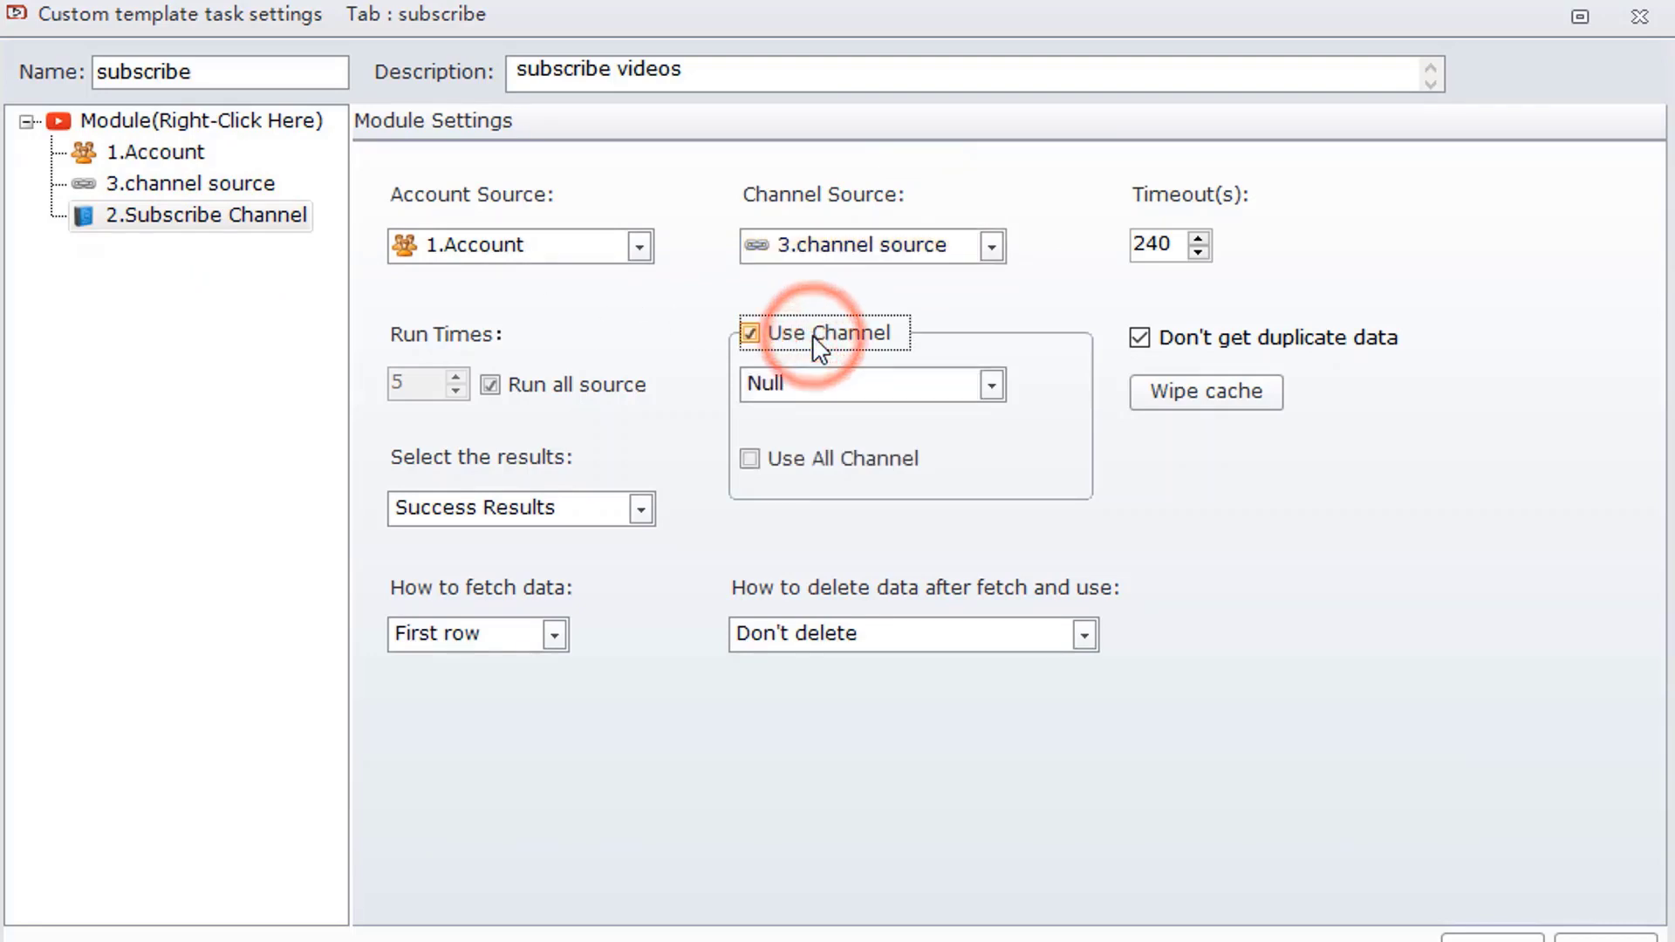
{"action": "left_click", "coordinate": [808, 393]}
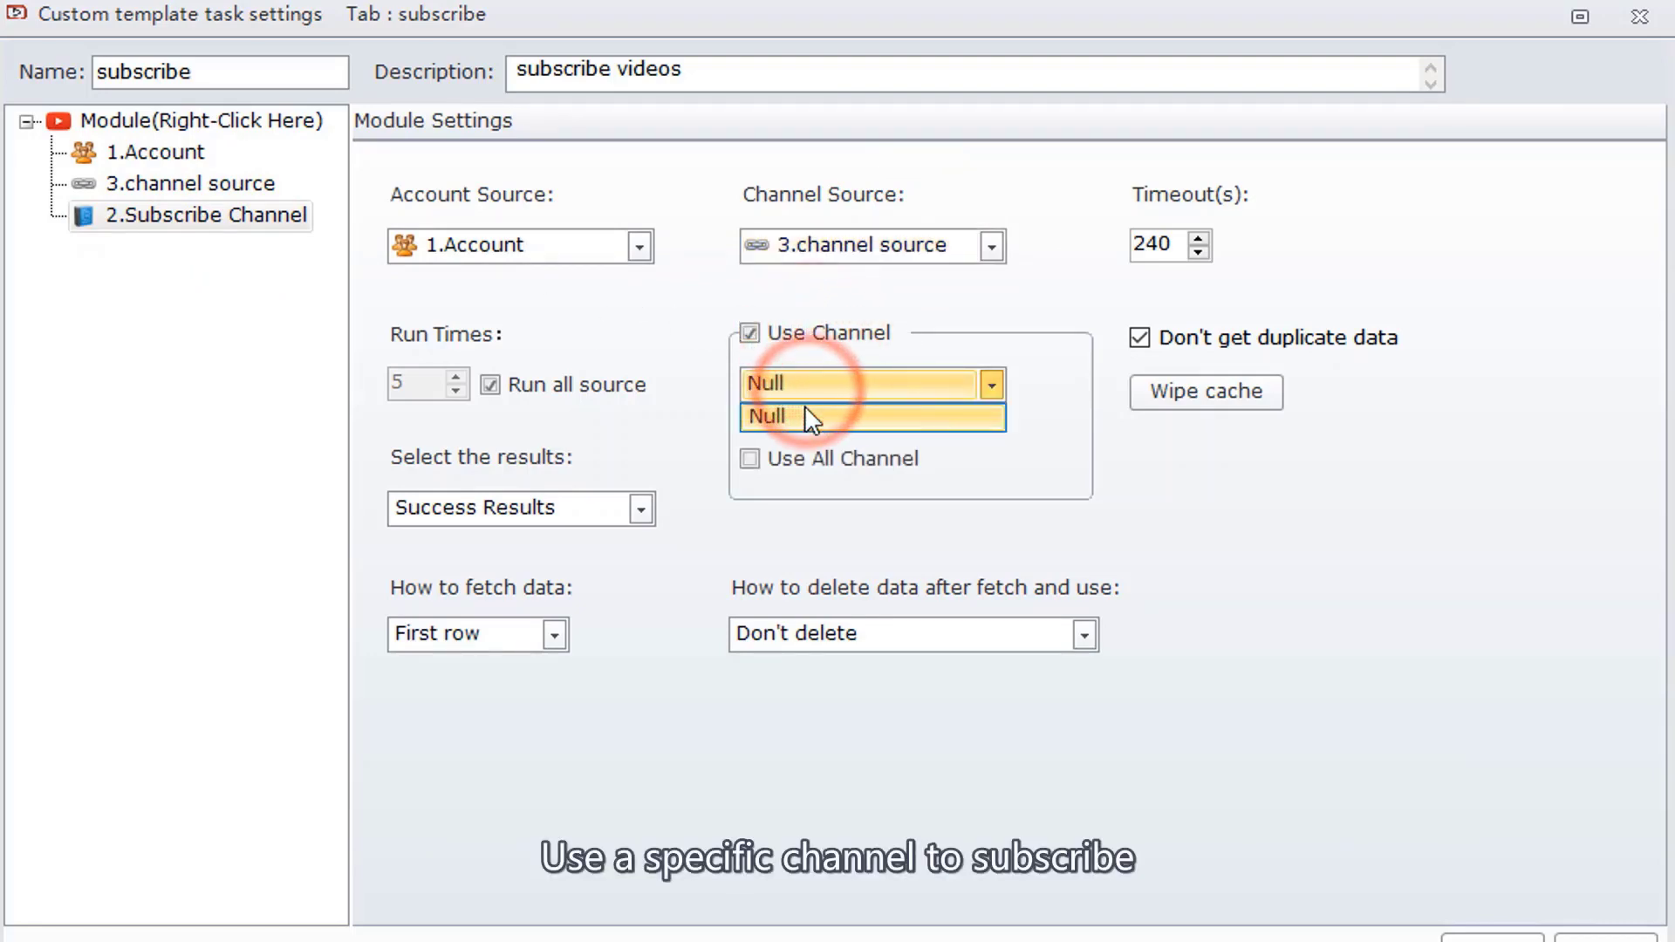
{"action": "left_click", "coordinate": [202, 183]}
Step: Insert a Text module into the template and rename it 'channel name'
{"action": "right_click", "coordinate": [202, 184]}
{"action": "mouse_move", "coordinate": [331, 195]}
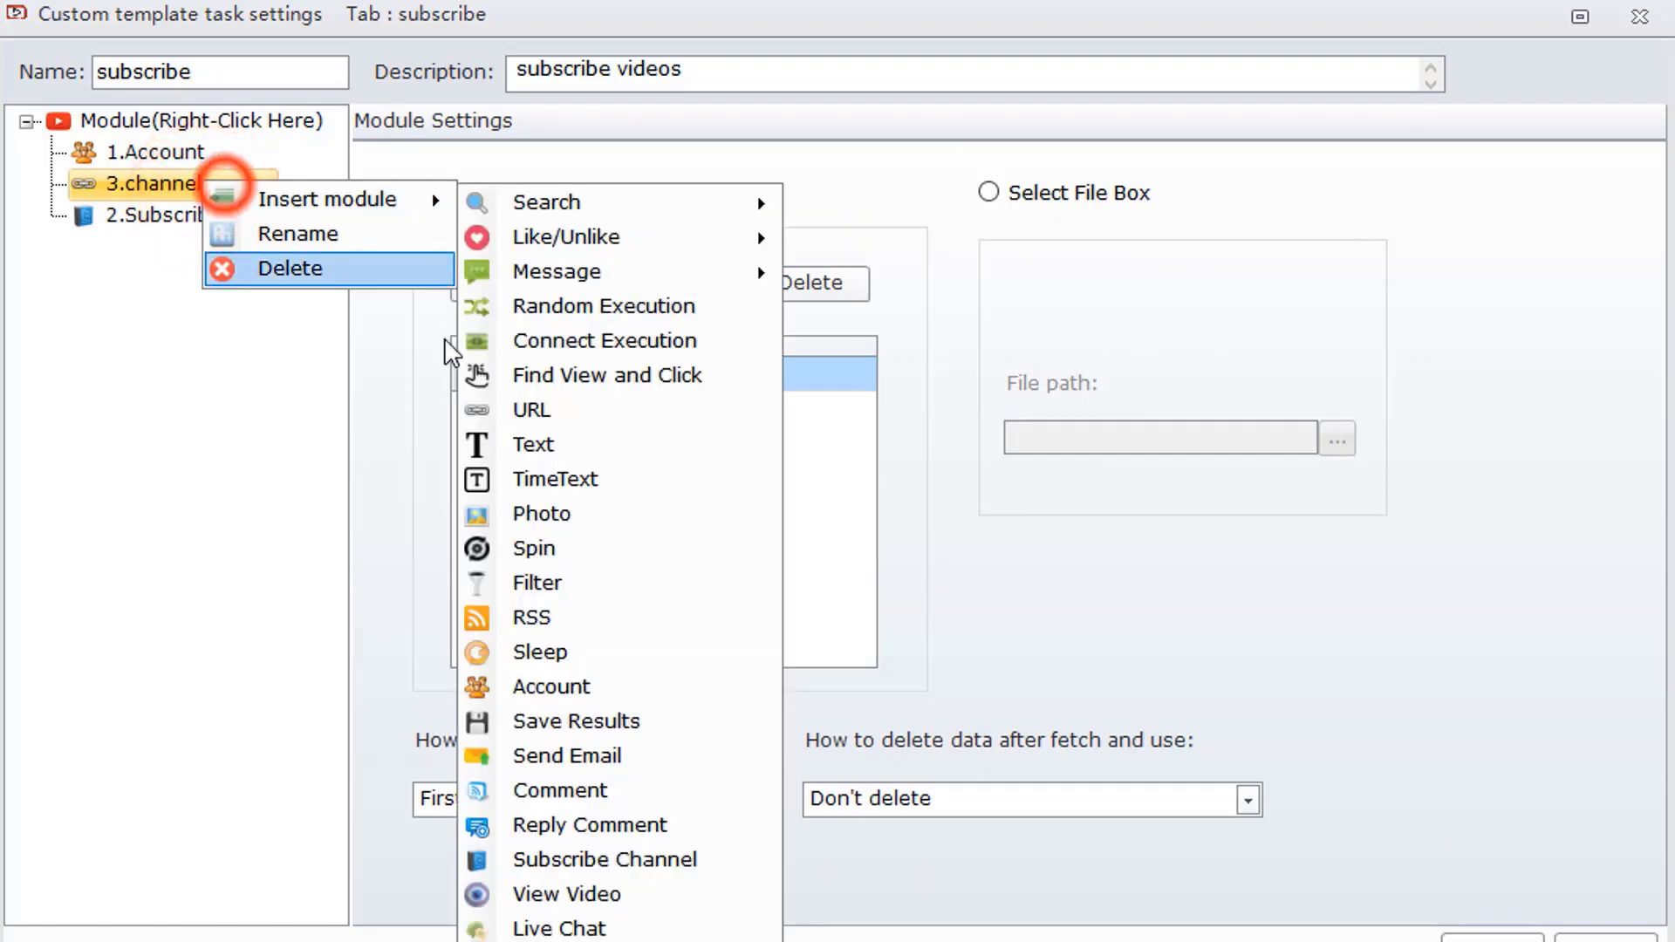
{"action": "left_click", "coordinate": [572, 440]}
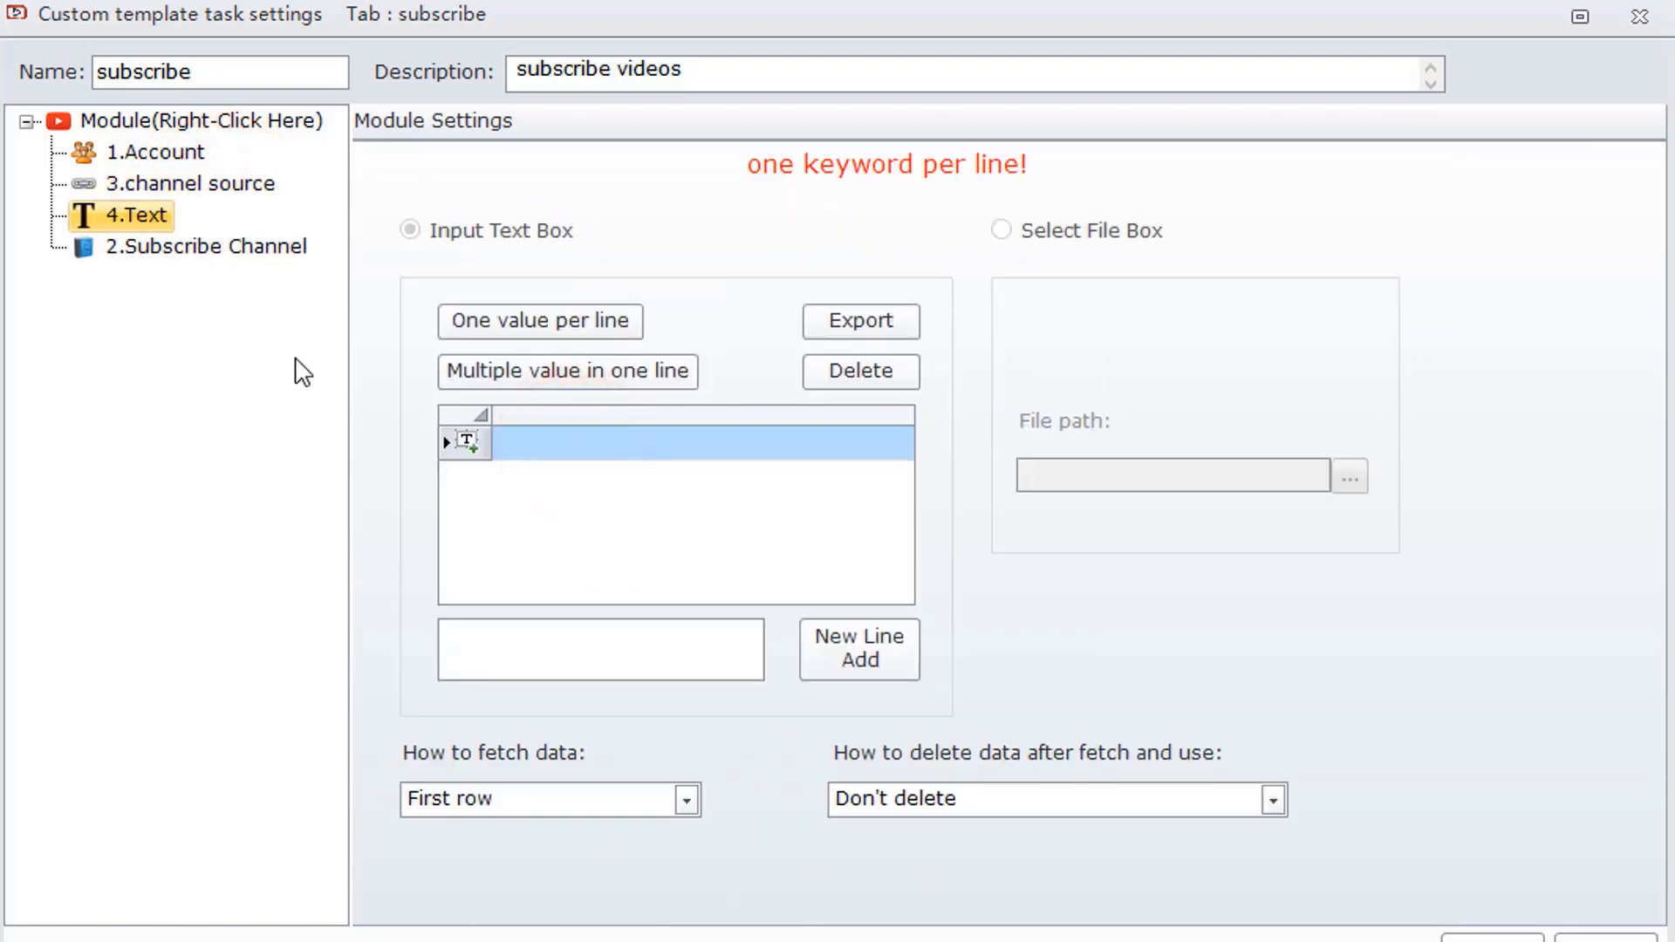
{"action": "right_click", "coordinate": [145, 229]}
{"action": "left_click", "coordinate": [210, 275]}
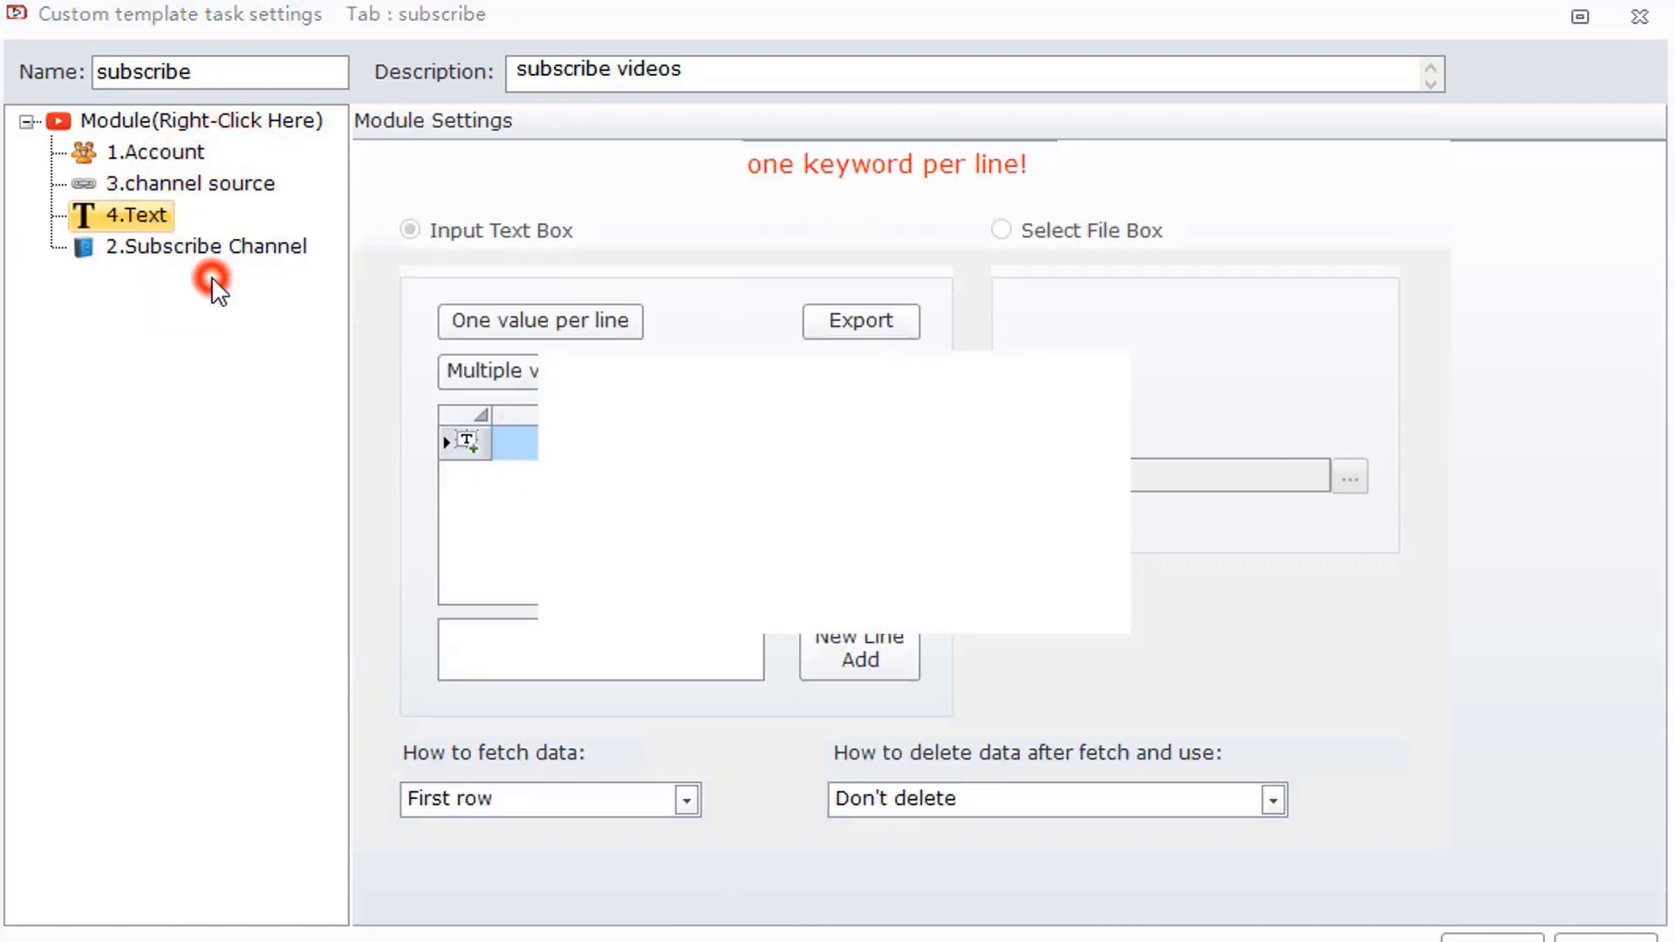
{"action": "type", "text": "channel name"}
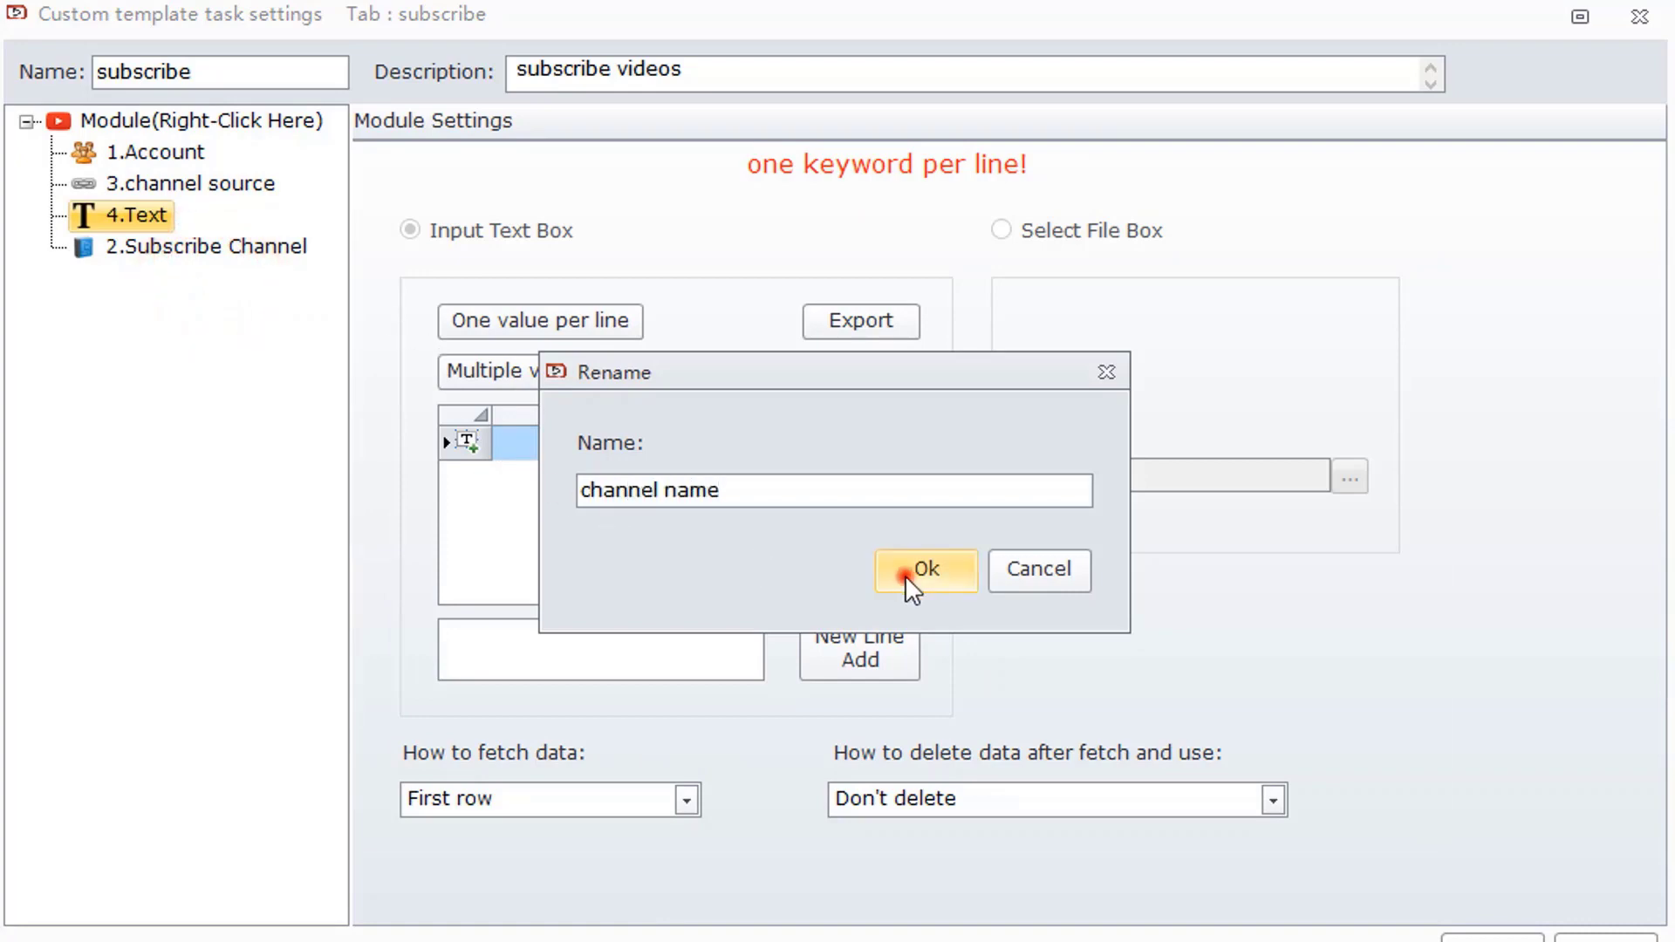
{"action": "left_click", "coordinate": [906, 574]}
Step: Set Subscribe Channel's Use Channel to 'channel name', check Use All Channel, and save the template
{"action": "left_click", "coordinate": [245, 251]}
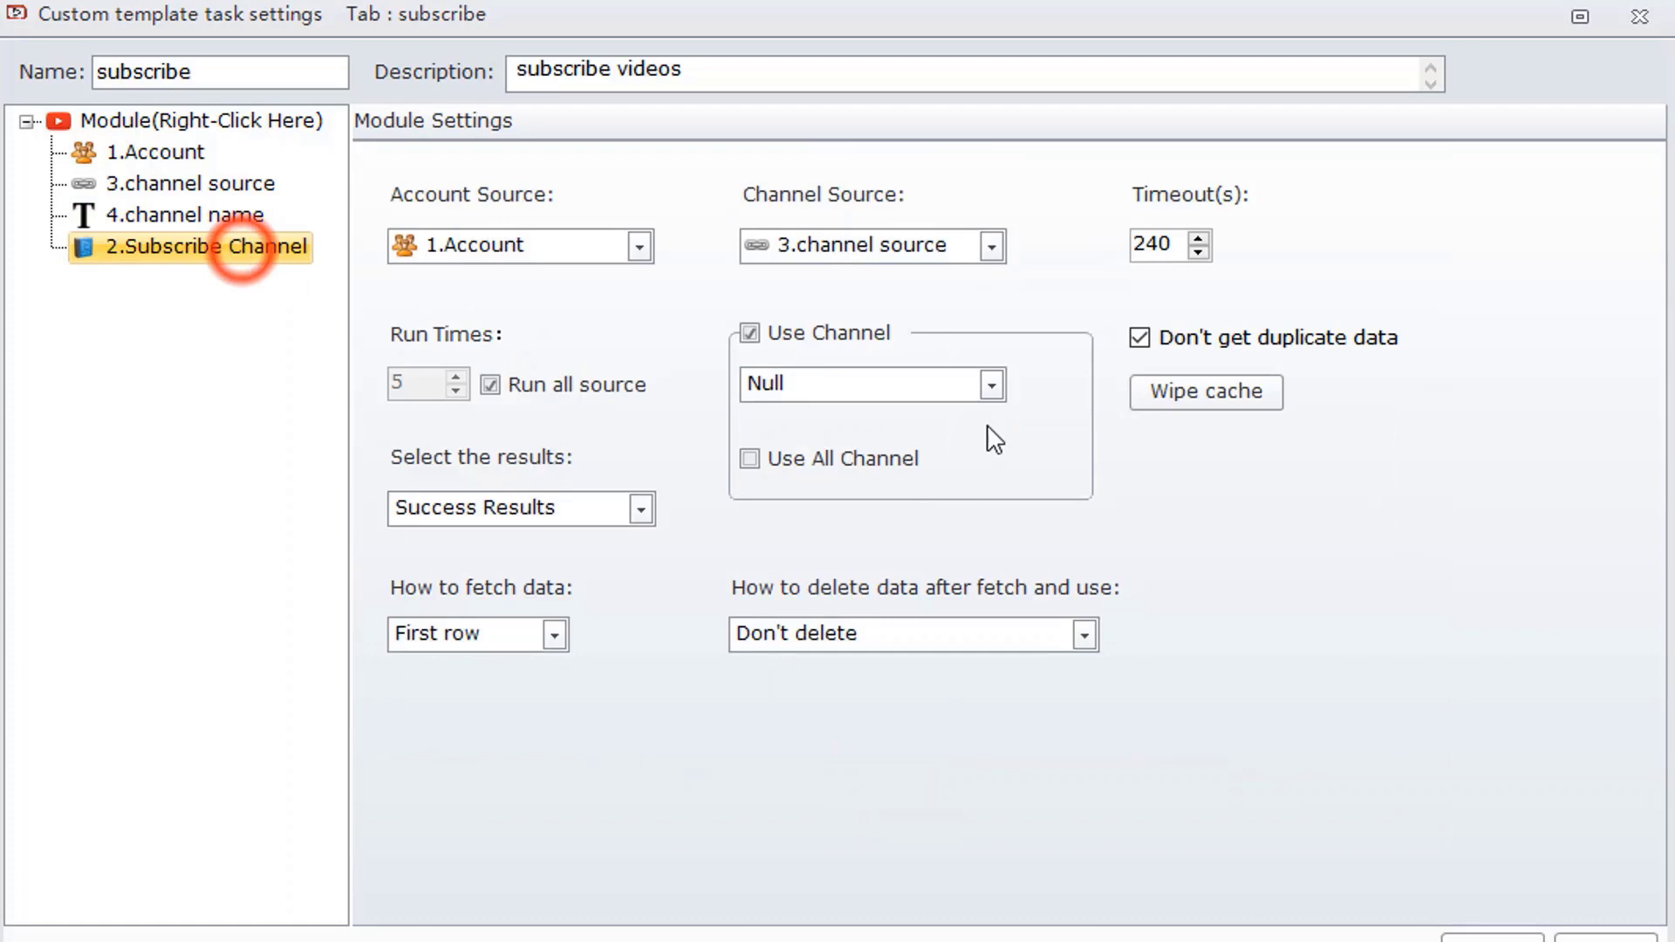
{"action": "left_click", "coordinate": [882, 383]}
{"action": "left_click", "coordinate": [865, 437]}
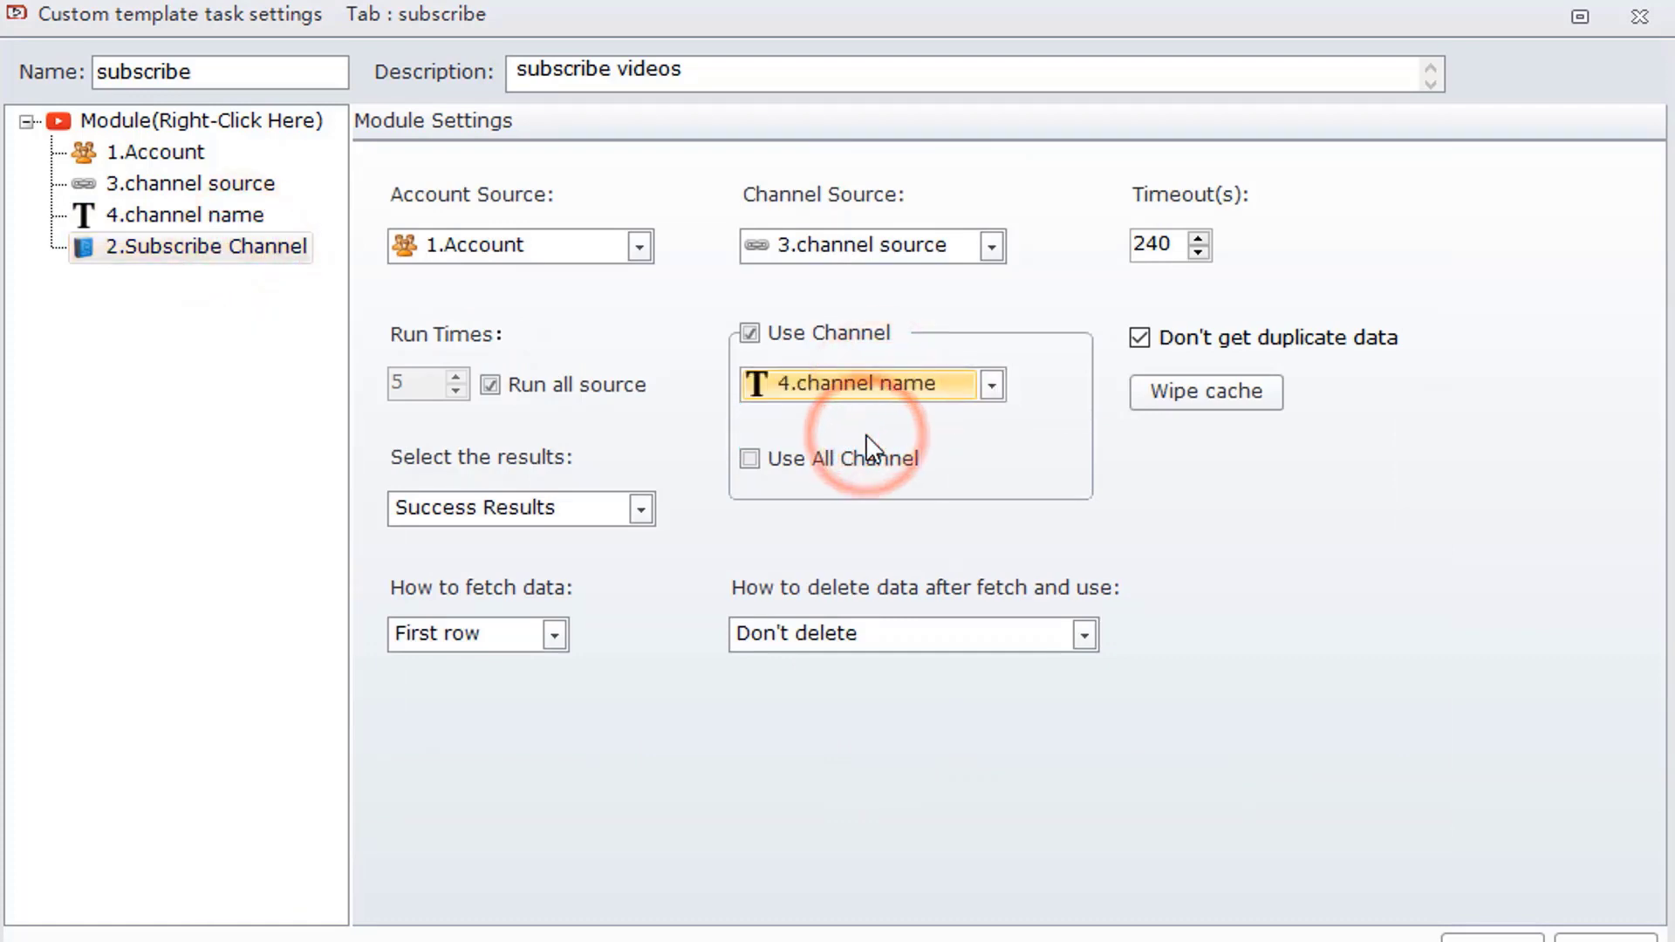
{"action": "left_click", "coordinate": [836, 457]}
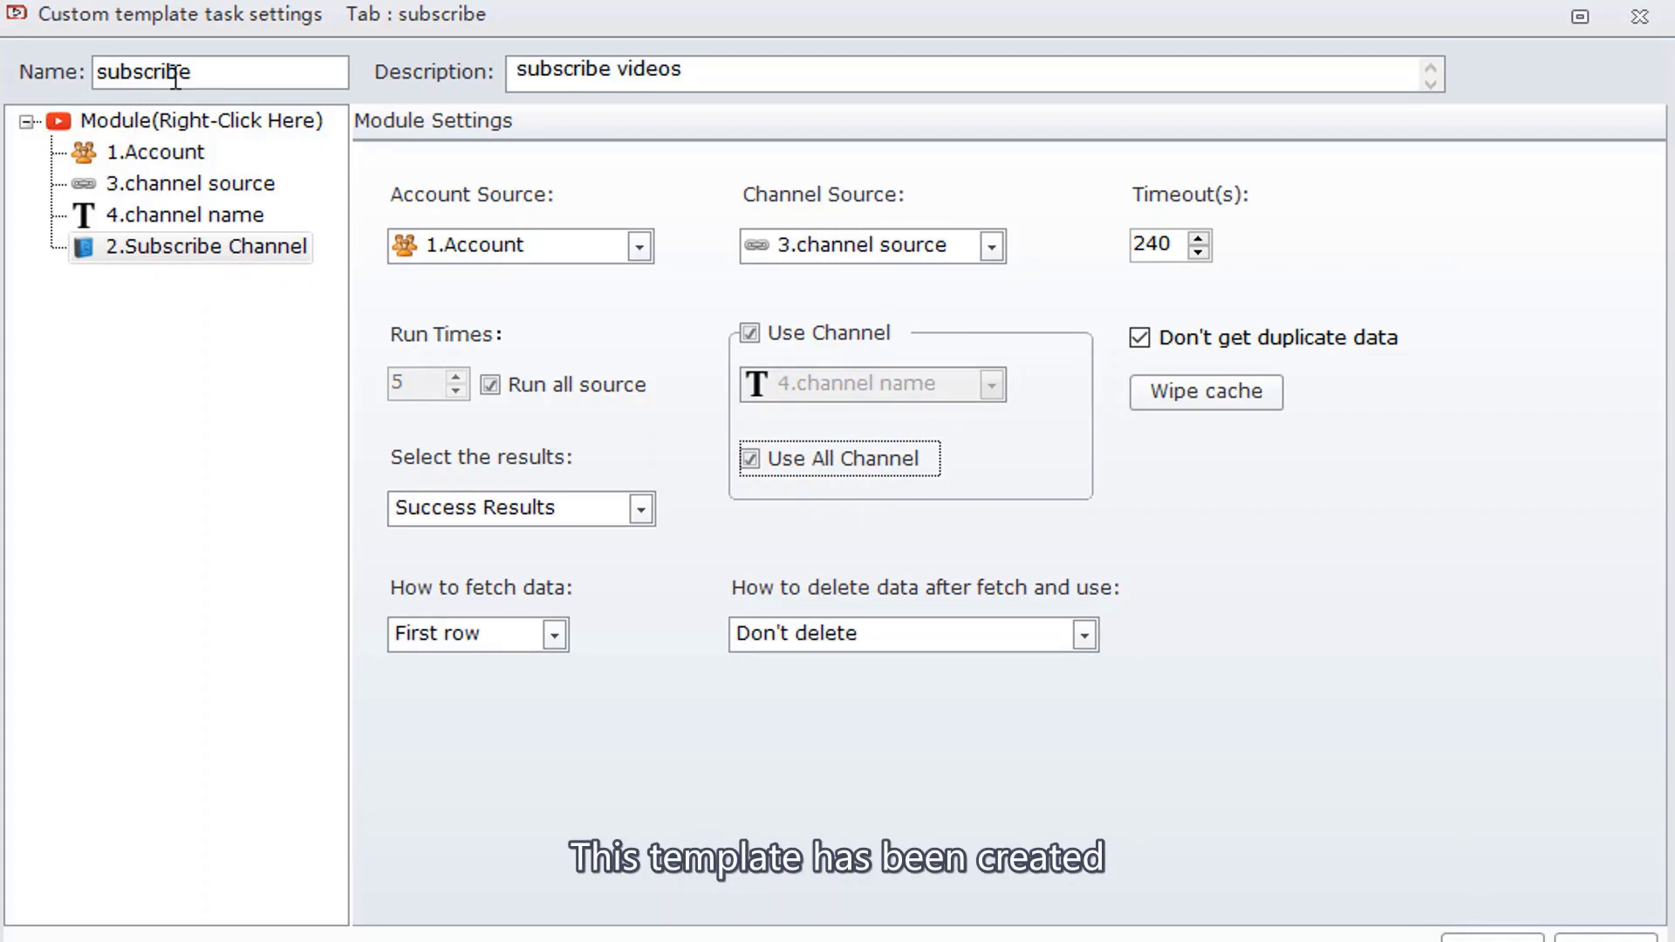
{"action": "left_click", "coordinate": [1427, 918]}
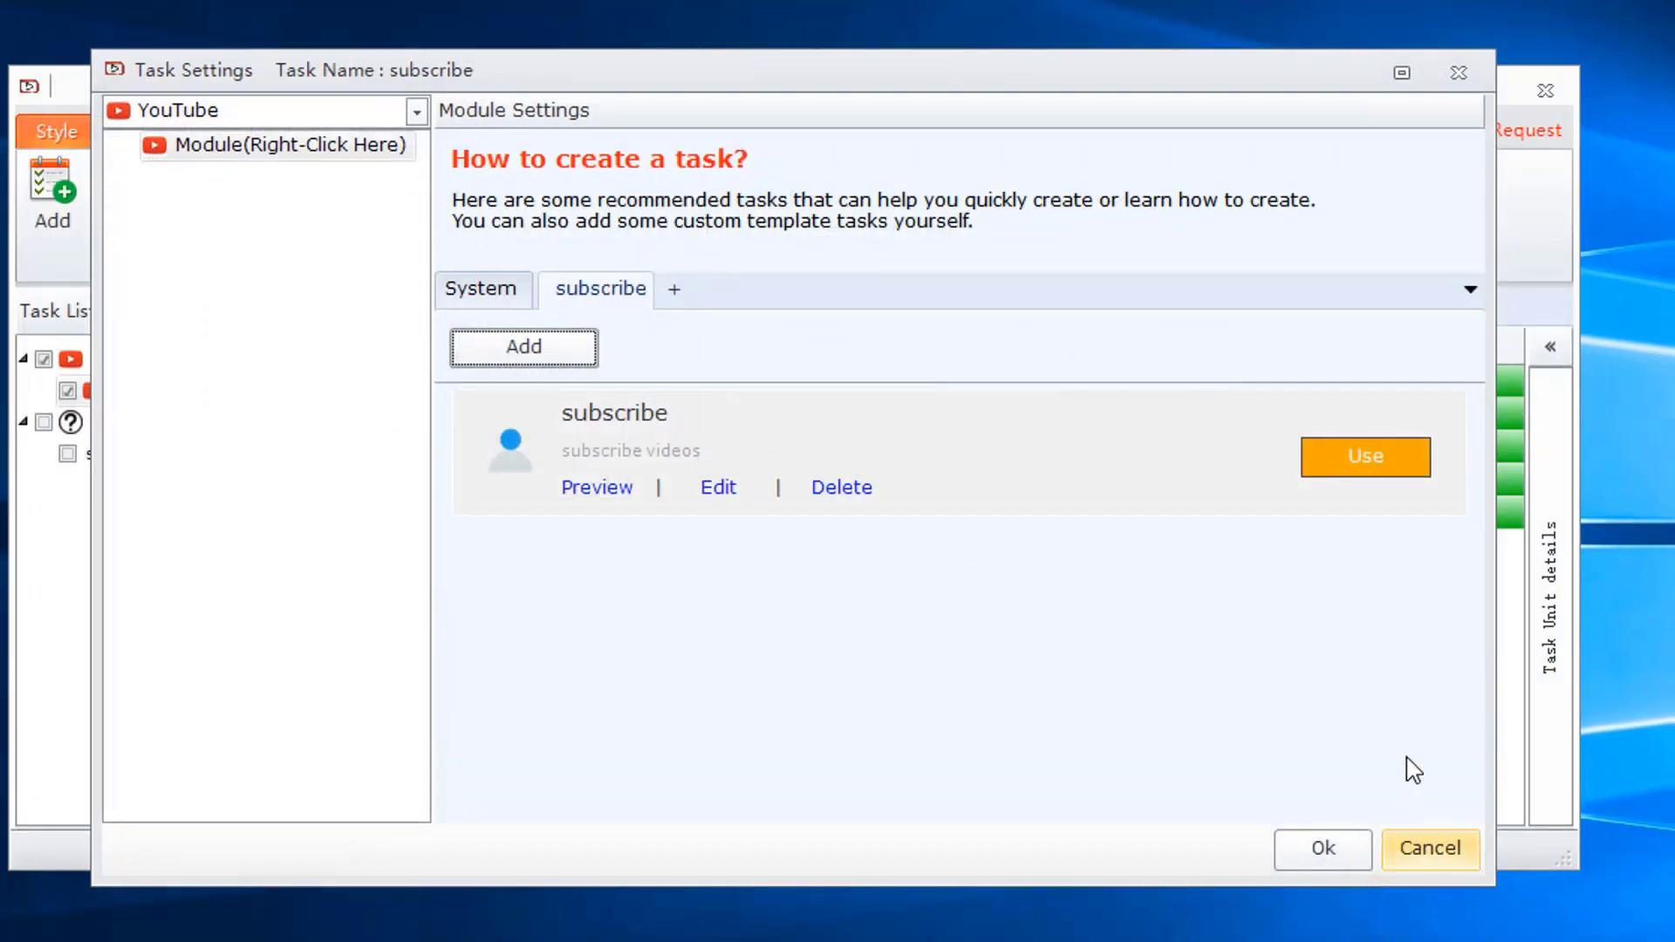
Step: Start a task from the subscribe template with the first account and a pasted channel link
{"action": "left_click", "coordinate": [1425, 470]}
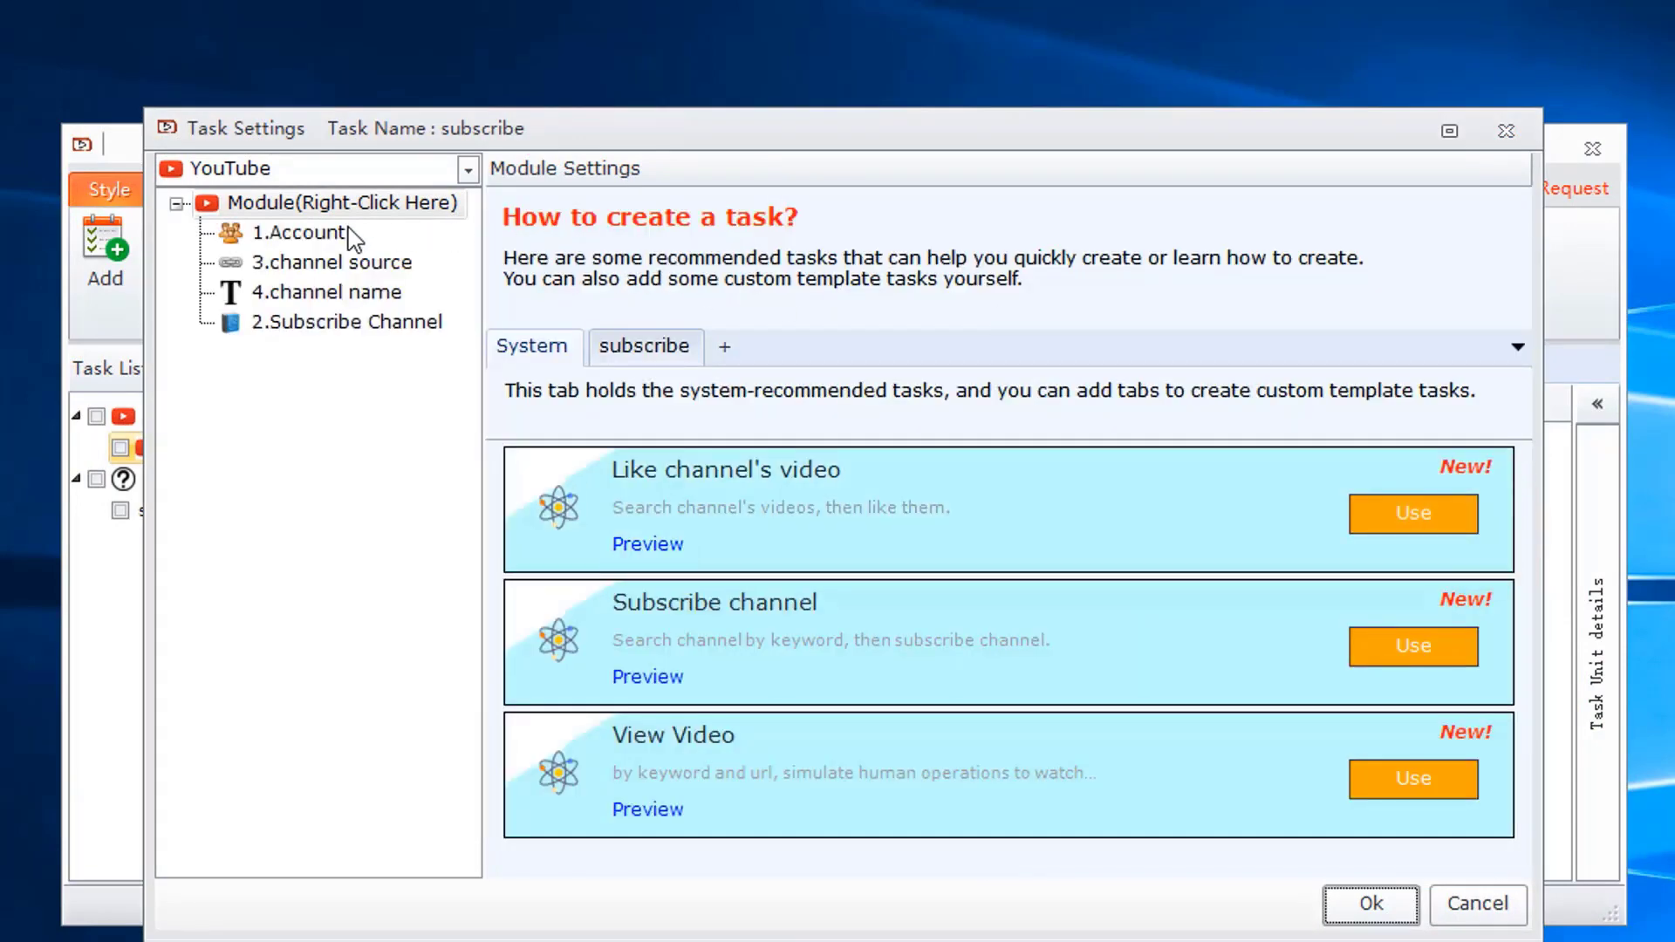
{"action": "left_click", "coordinate": [286, 232]}
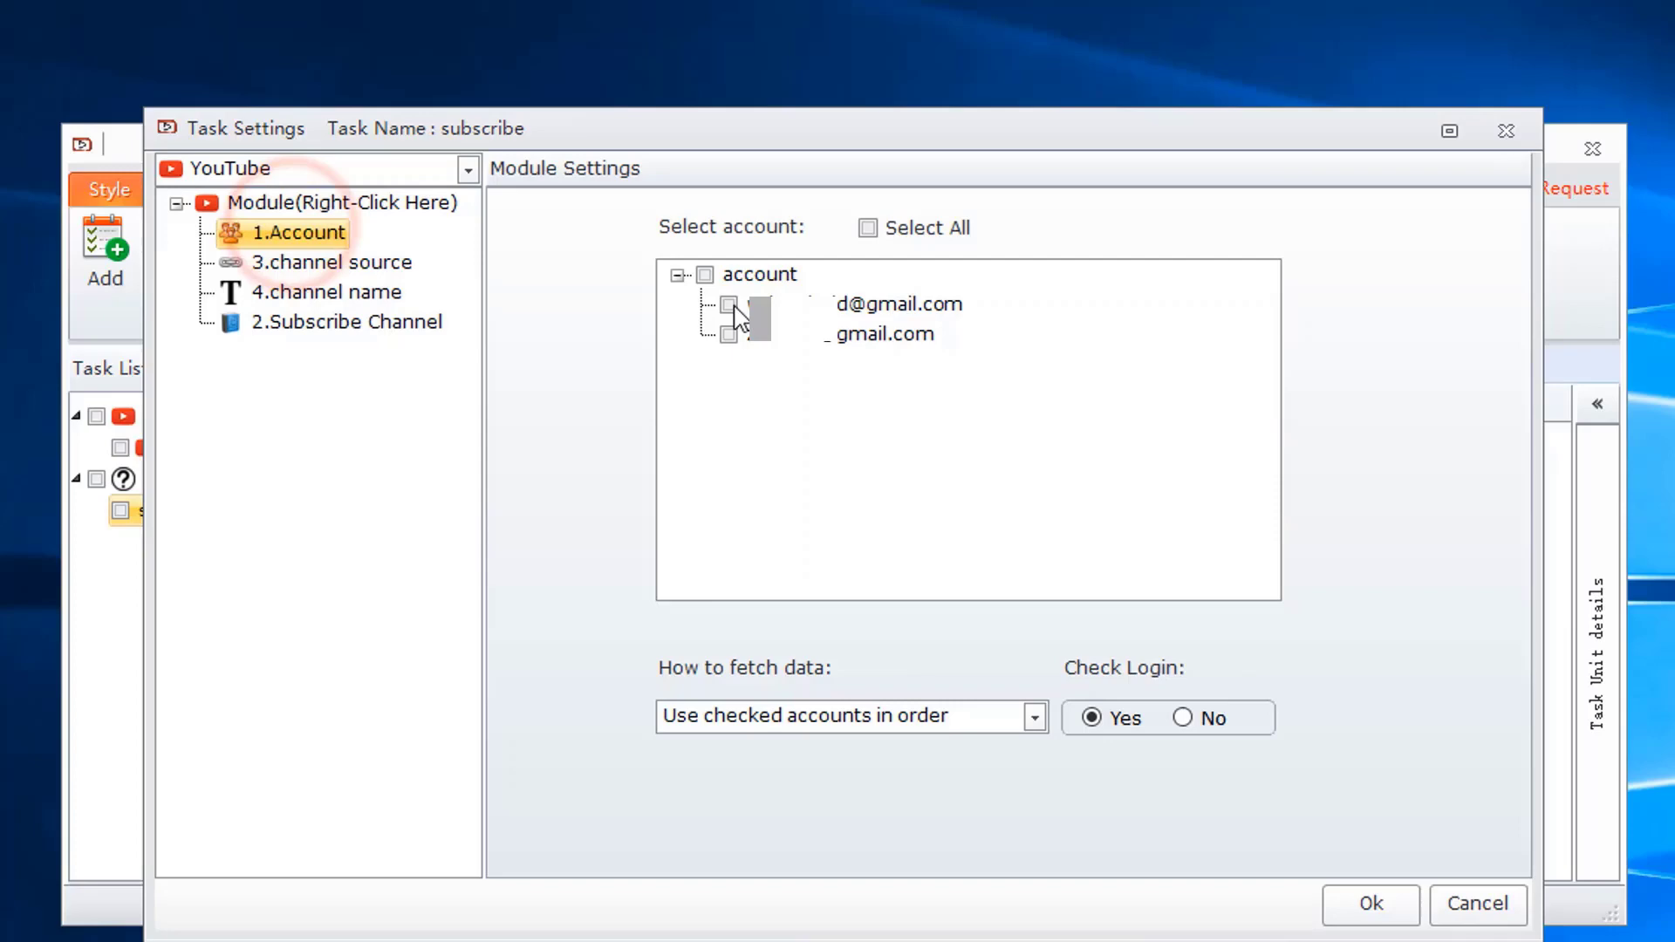
{"action": "left_click", "coordinate": [729, 305]}
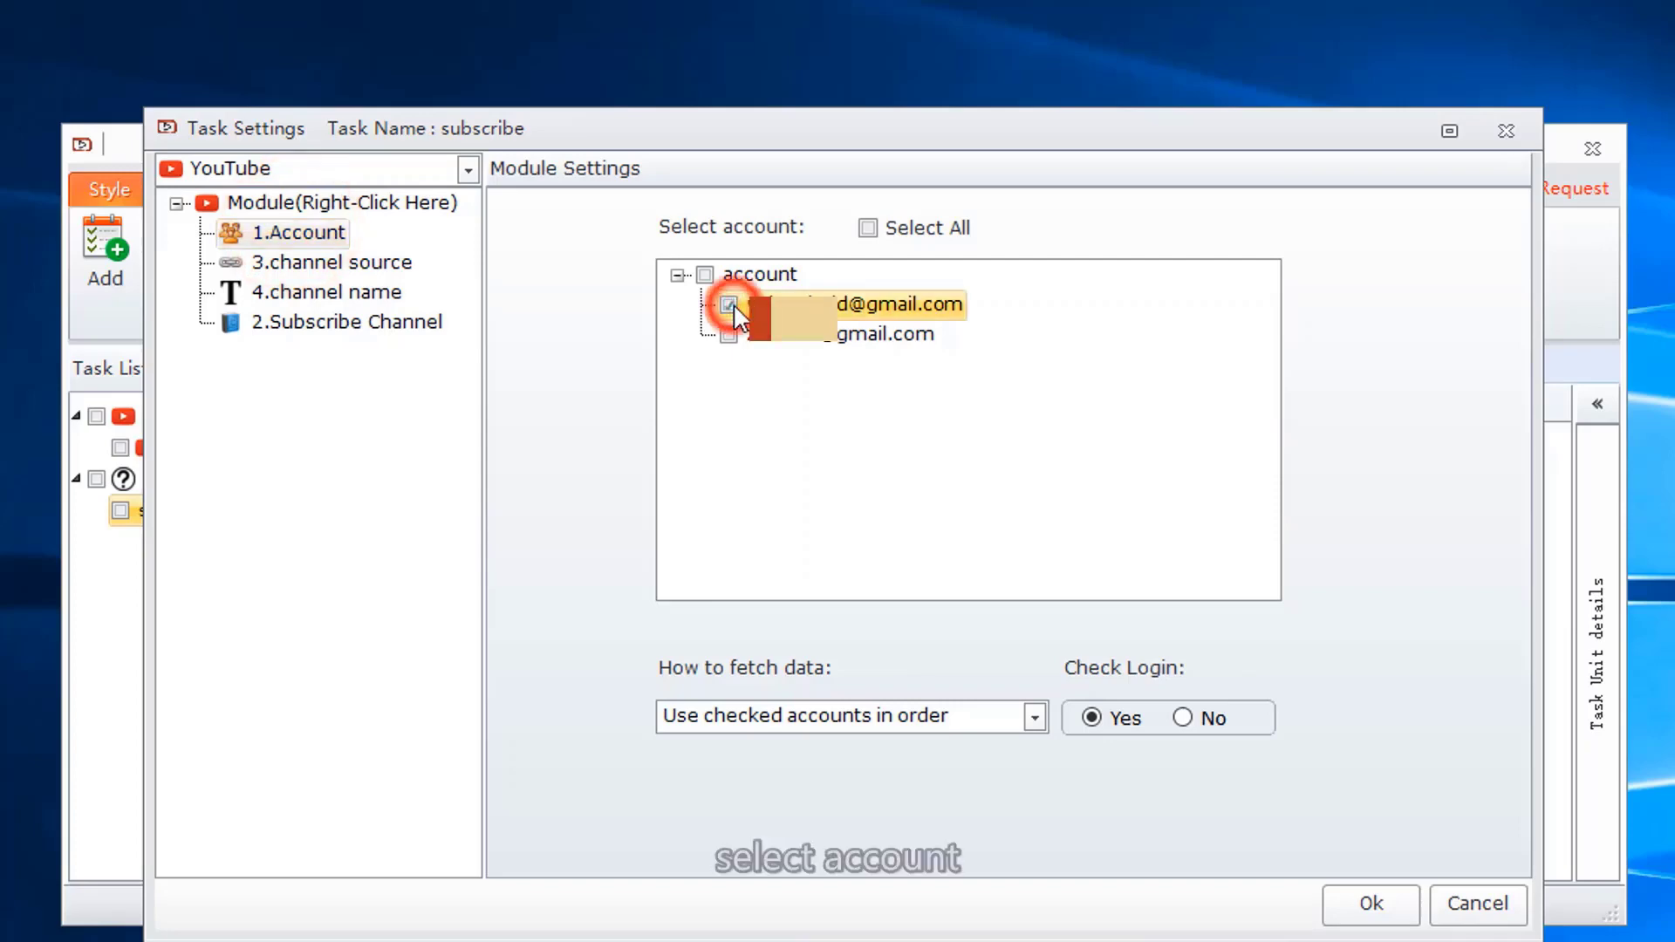
{"action": "left_click", "coordinate": [373, 263]}
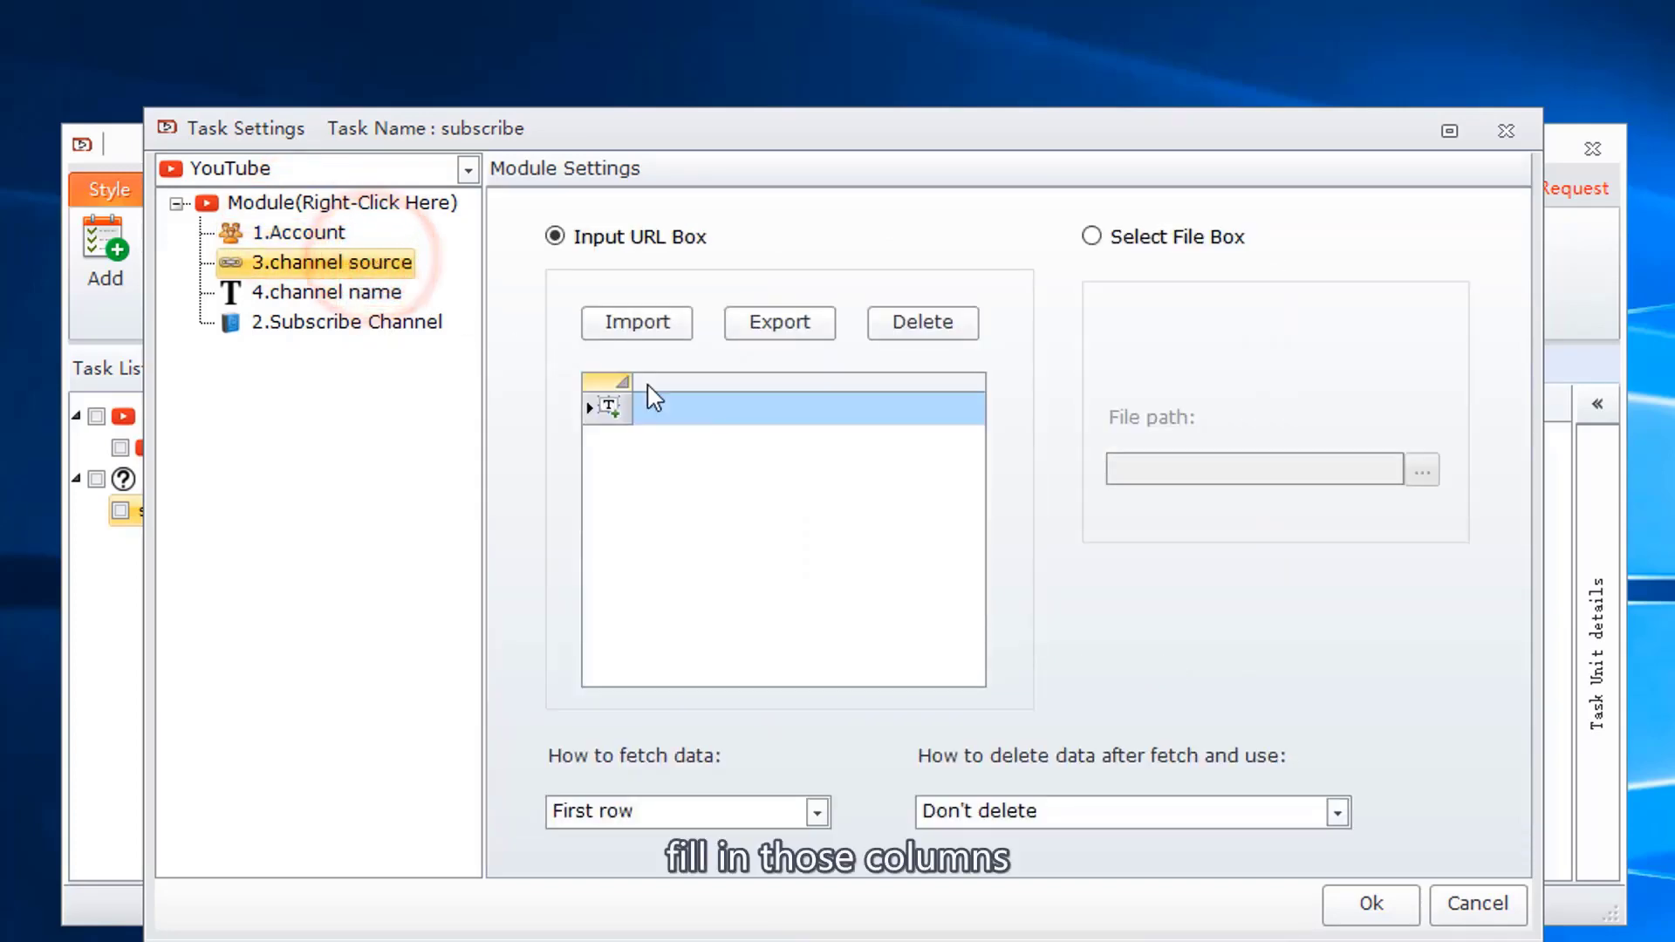
{"action": "left_click", "coordinate": [684, 402]}
{"action": "key", "text": "ctrl+v"}
{"action": "left_click", "coordinate": [656, 548]}
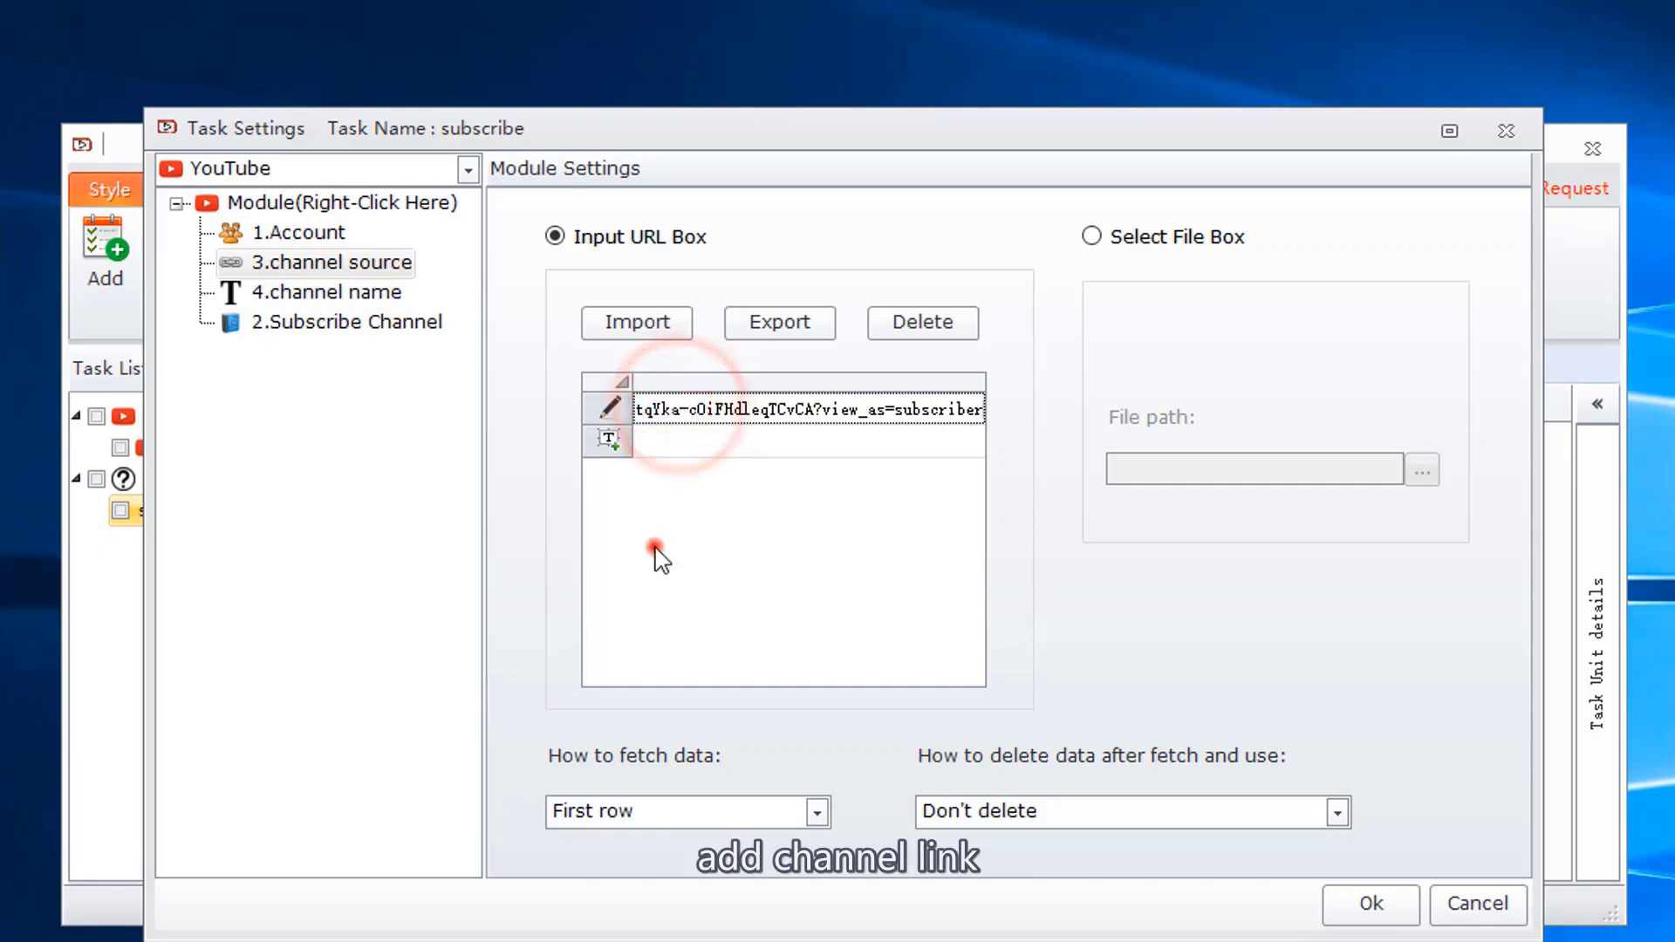
Step: Delete the channel name module, subscribe using all channels with Null channel, and save the task
{"action": "left_click", "coordinate": [363, 293]}
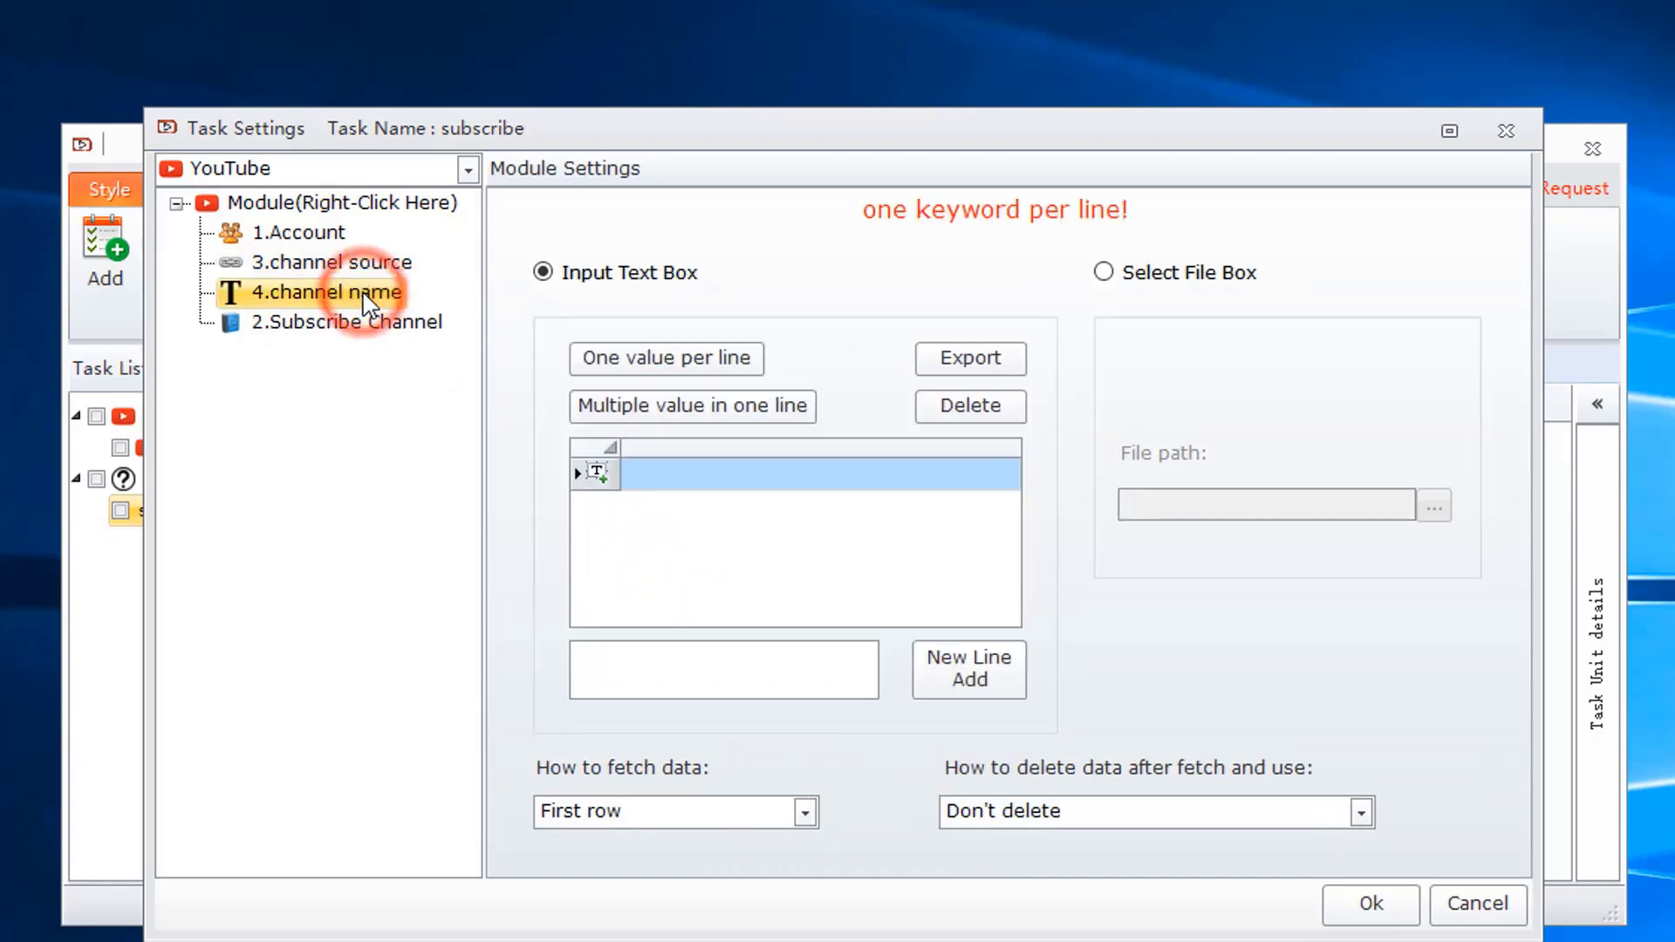
{"action": "right_click", "coordinate": [366, 304]}
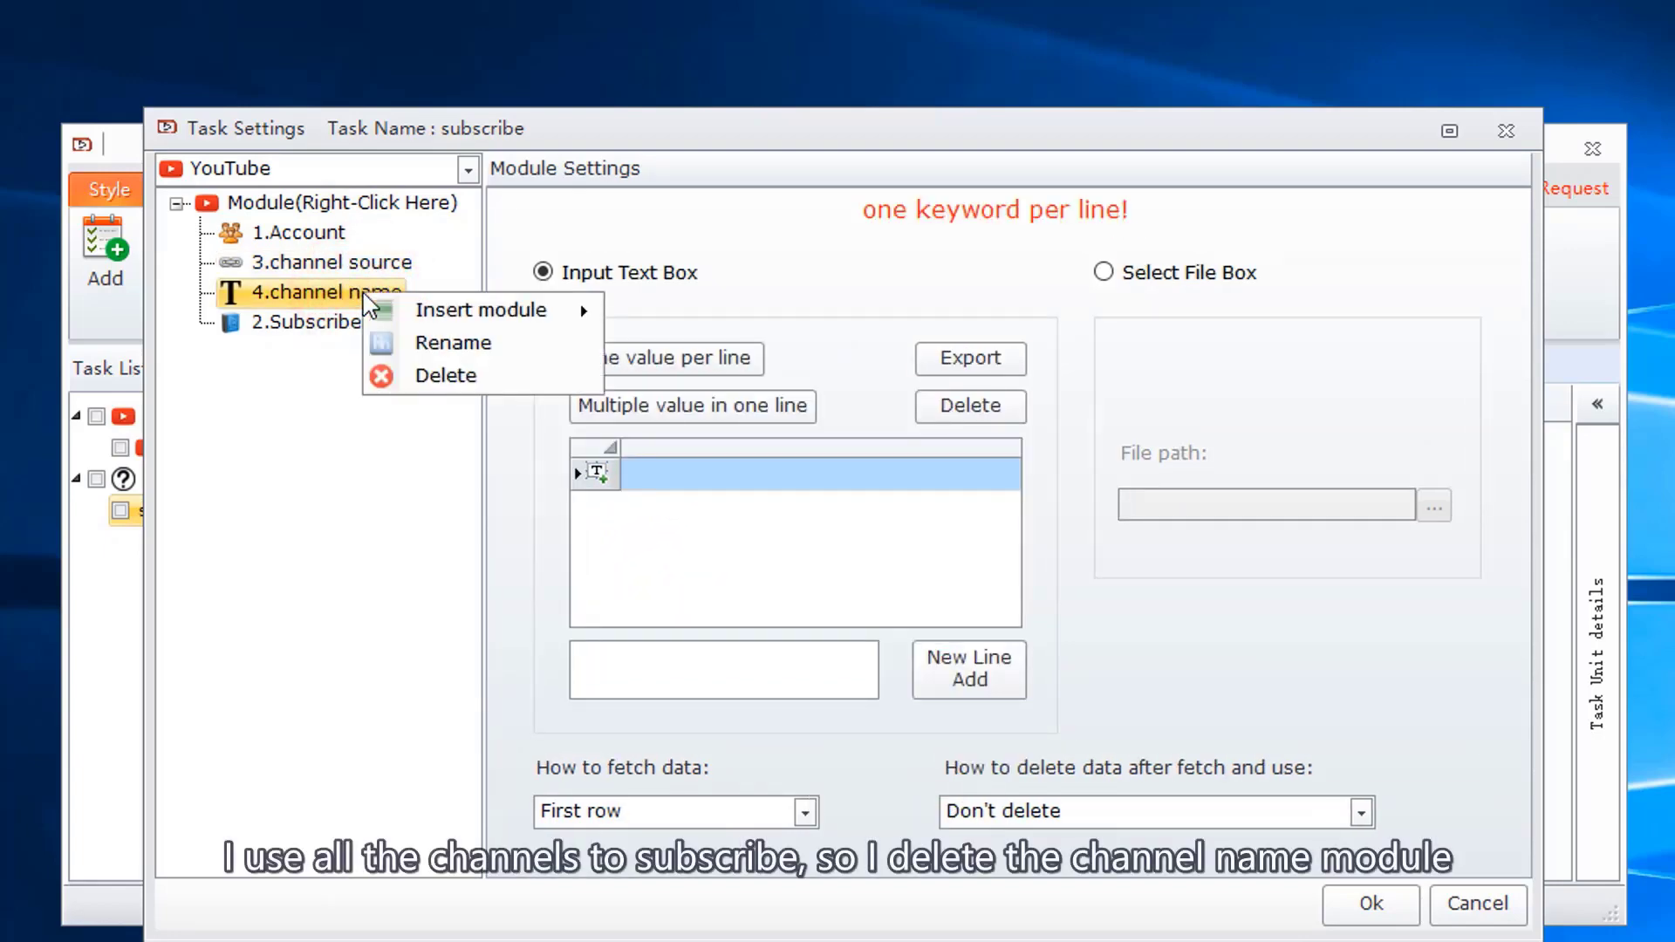
{"action": "left_click", "coordinate": [397, 377]}
{"action": "left_click", "coordinate": [366, 294]}
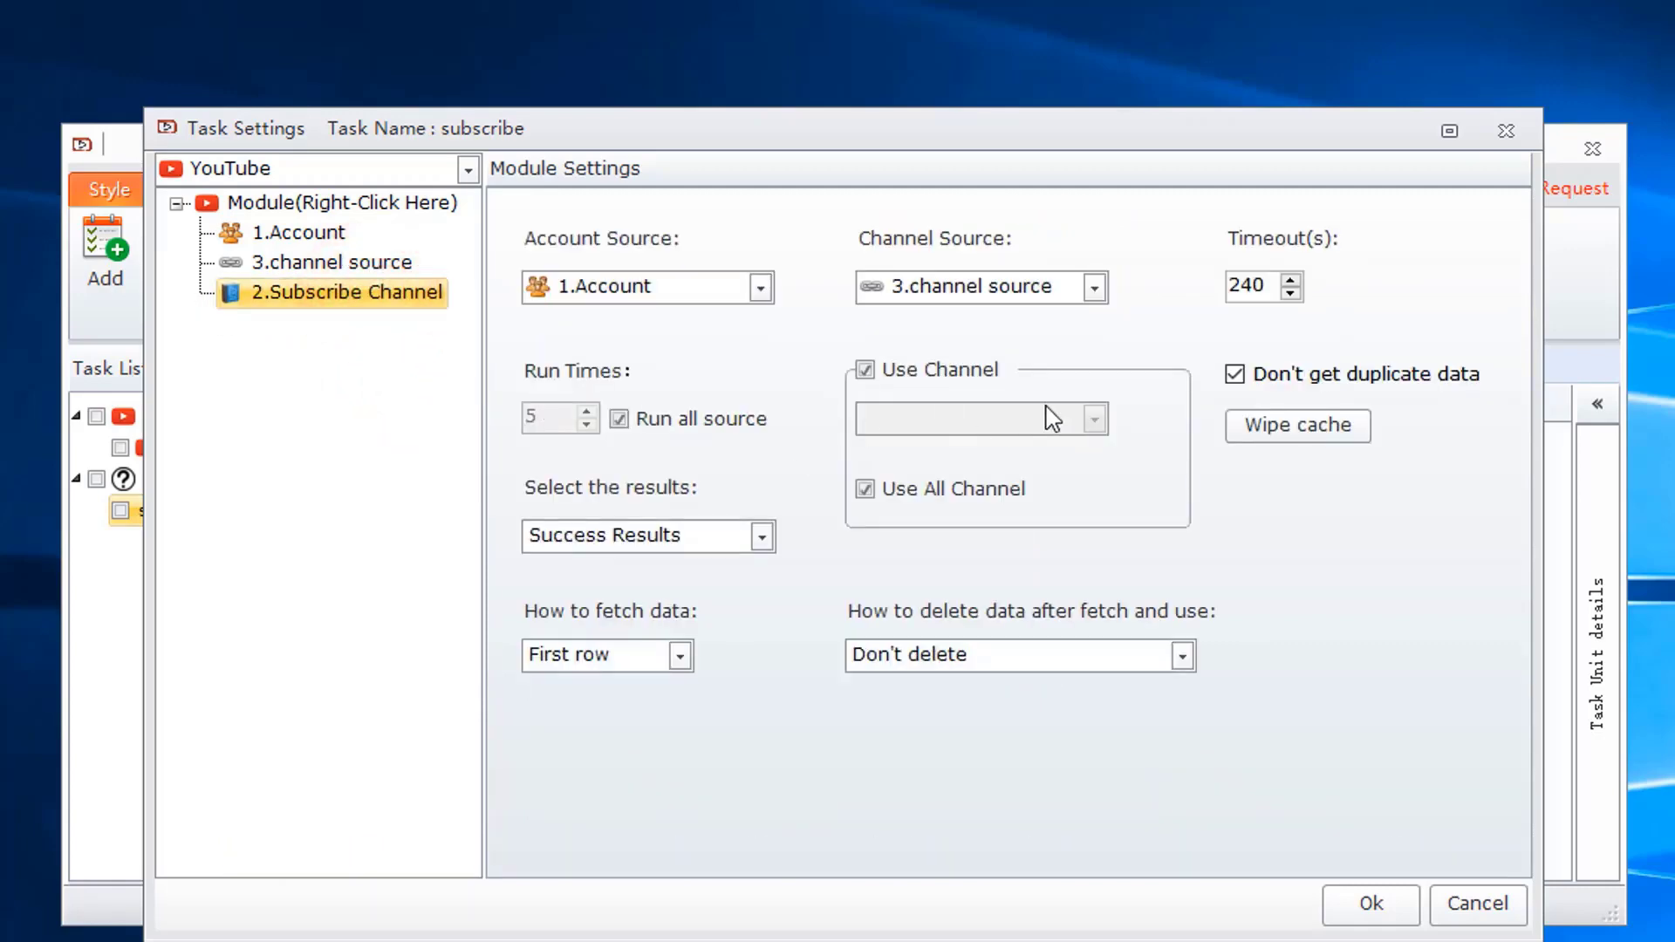
{"action": "left_click", "coordinate": [901, 373]}
{"action": "left_click", "coordinate": [881, 377]}
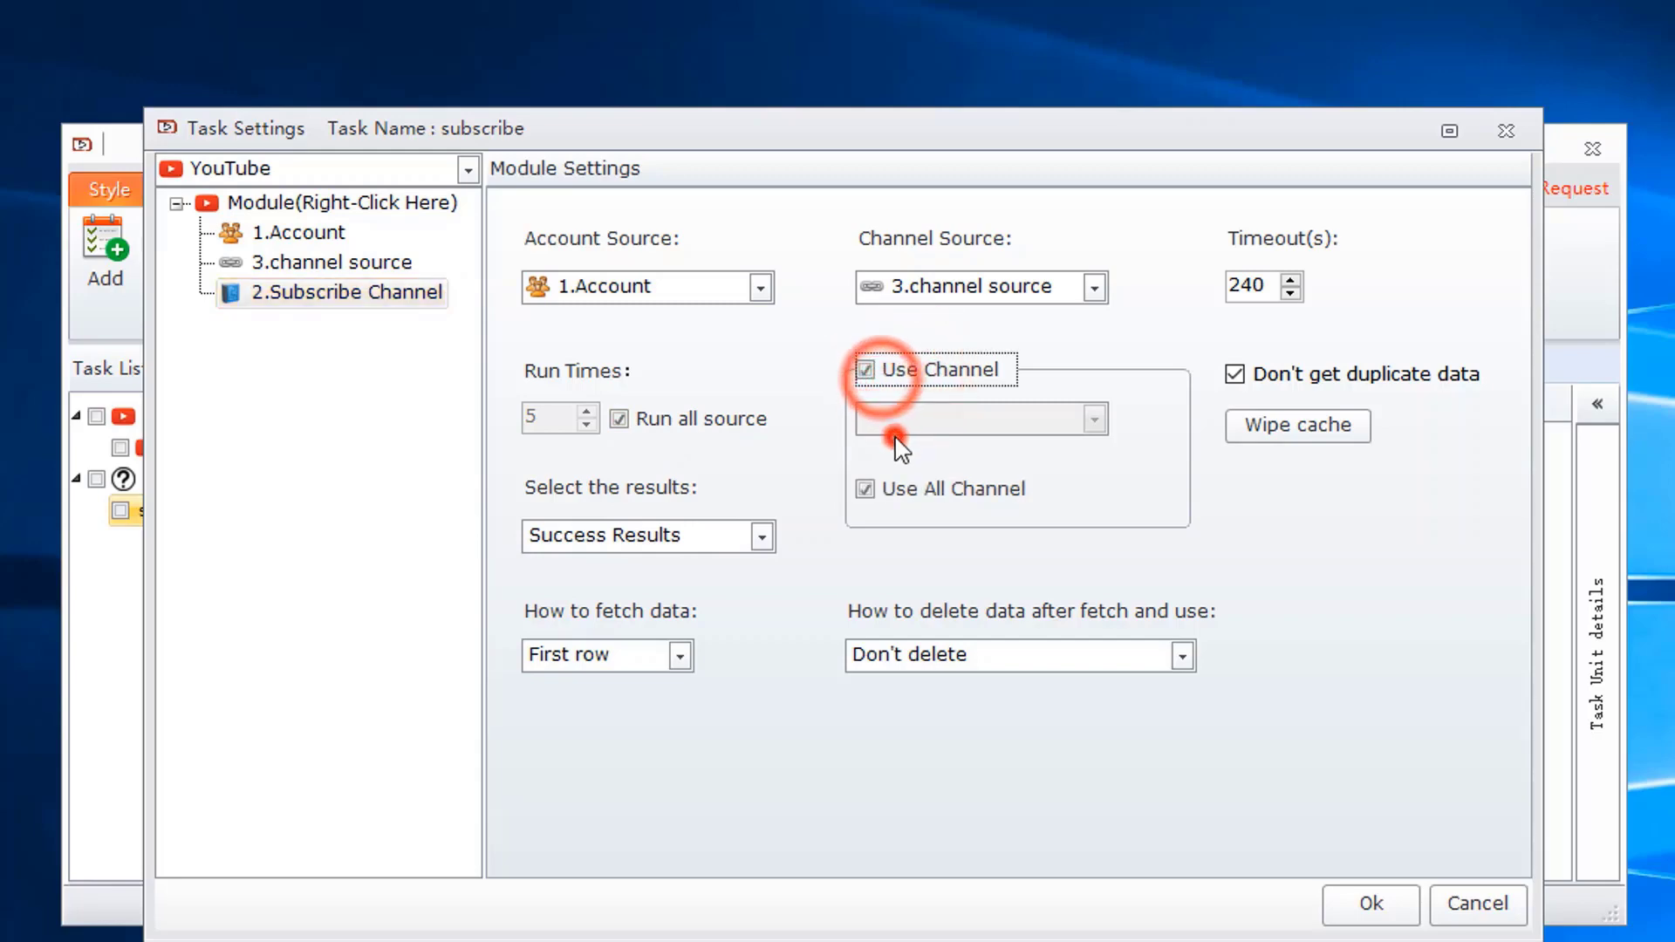
{"action": "left_click", "coordinate": [883, 489]}
{"action": "left_click", "coordinate": [908, 415]}
{"action": "left_click", "coordinate": [907, 446]}
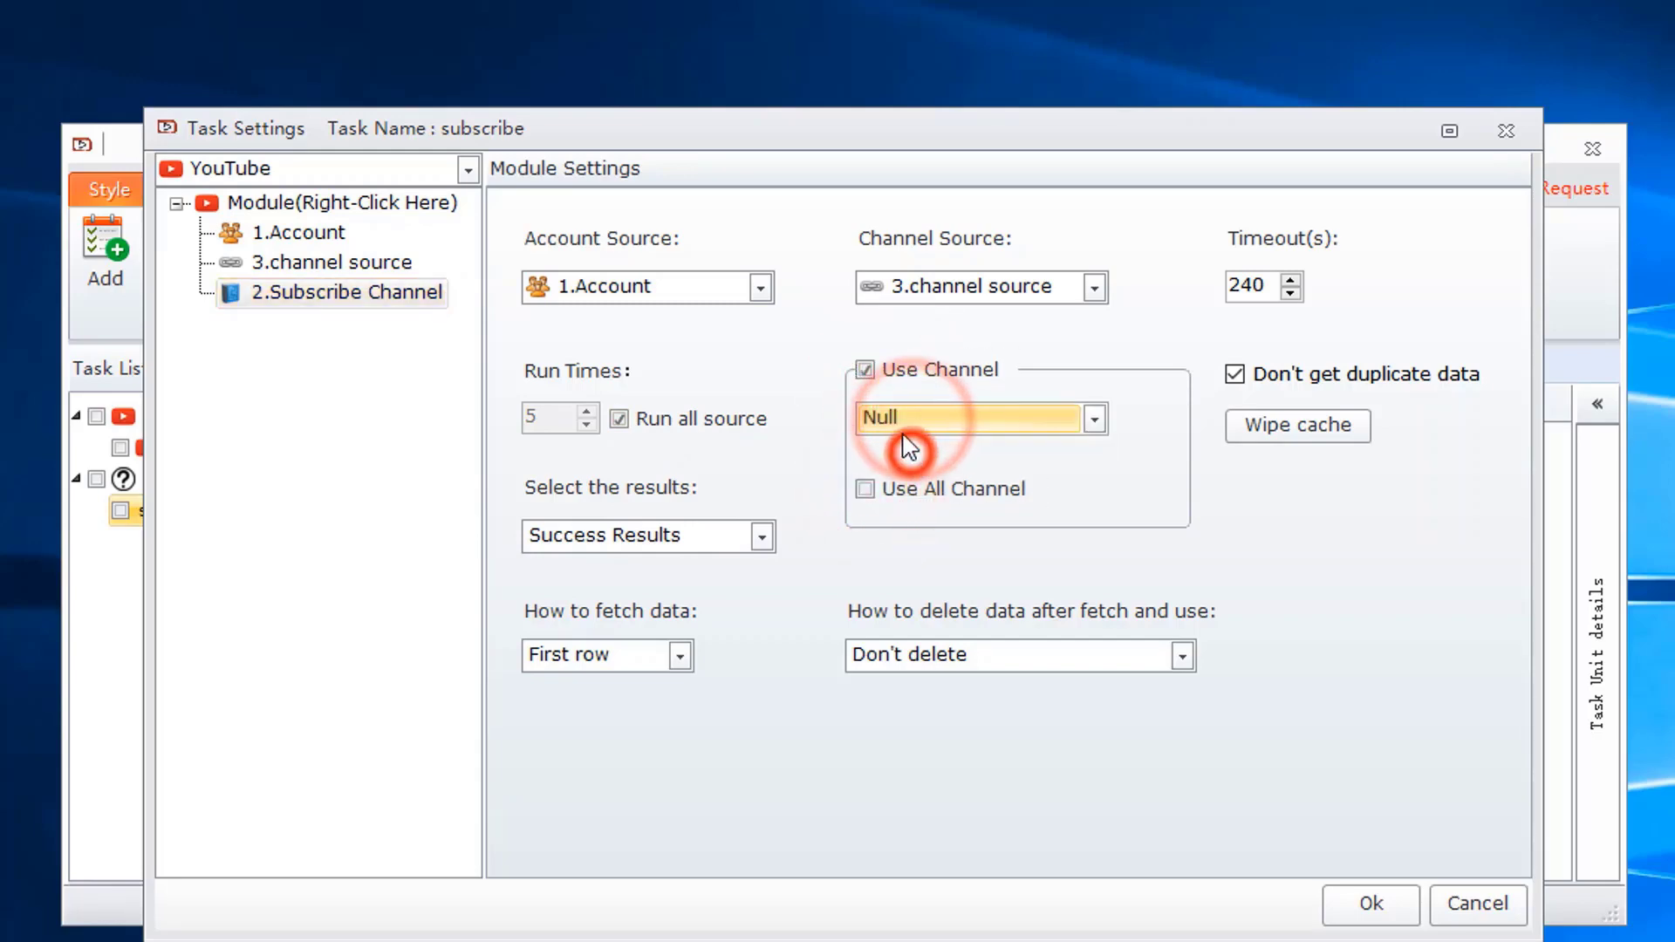
{"action": "left_click", "coordinate": [868, 489]}
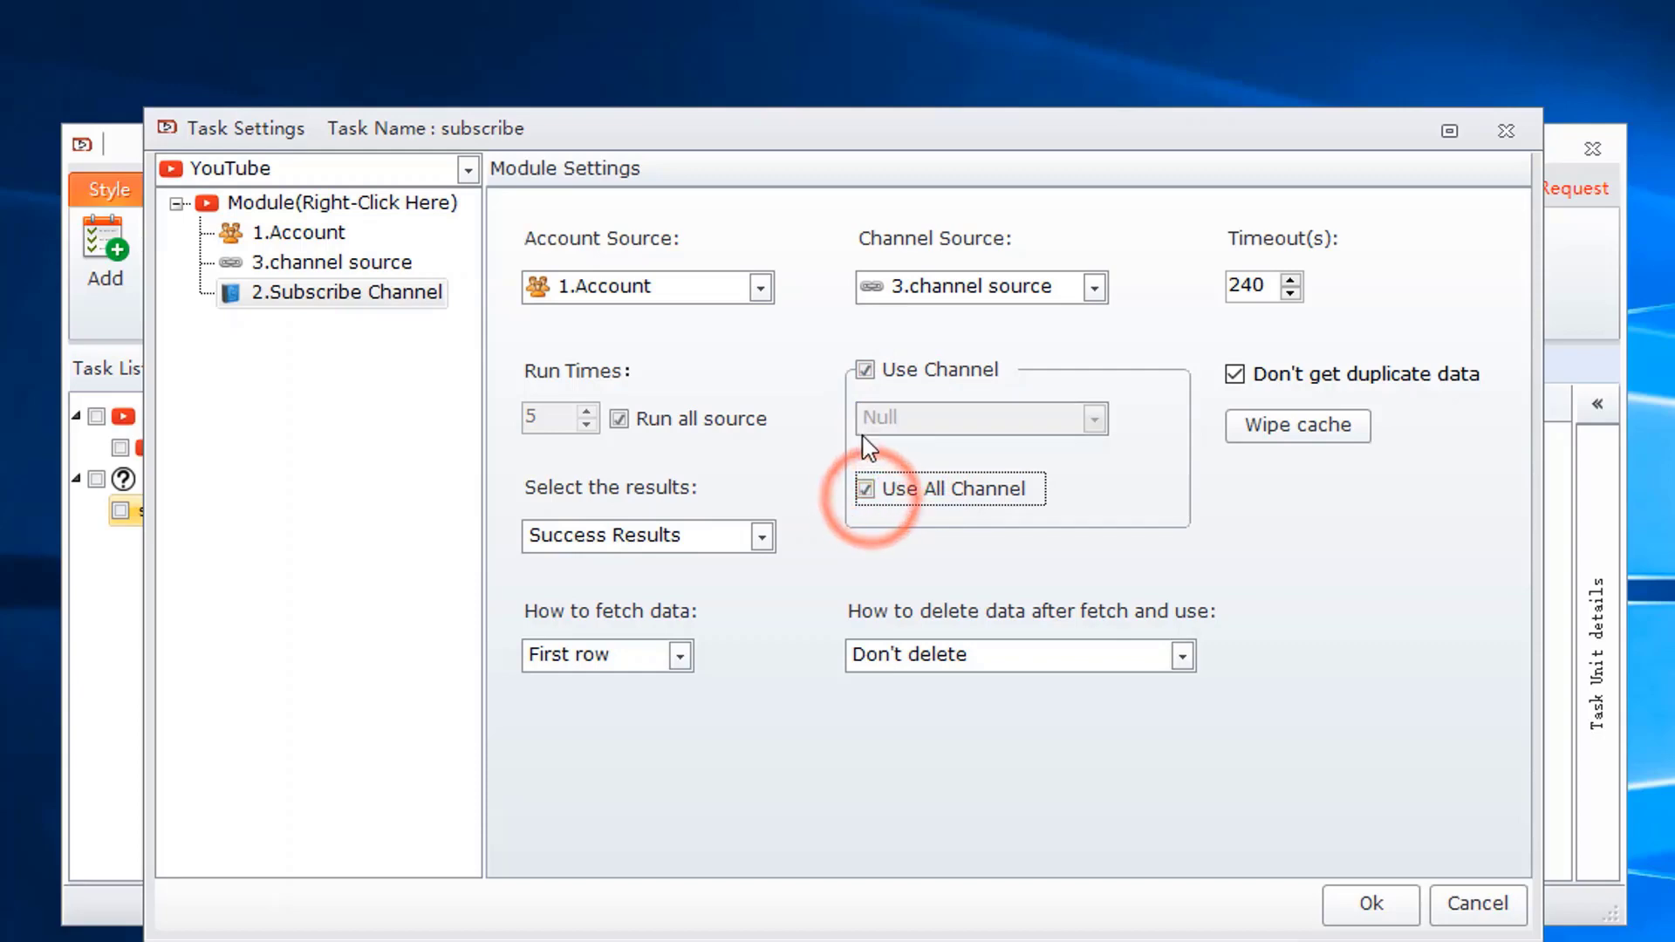
{"action": "left_click", "coordinate": [1344, 905]}
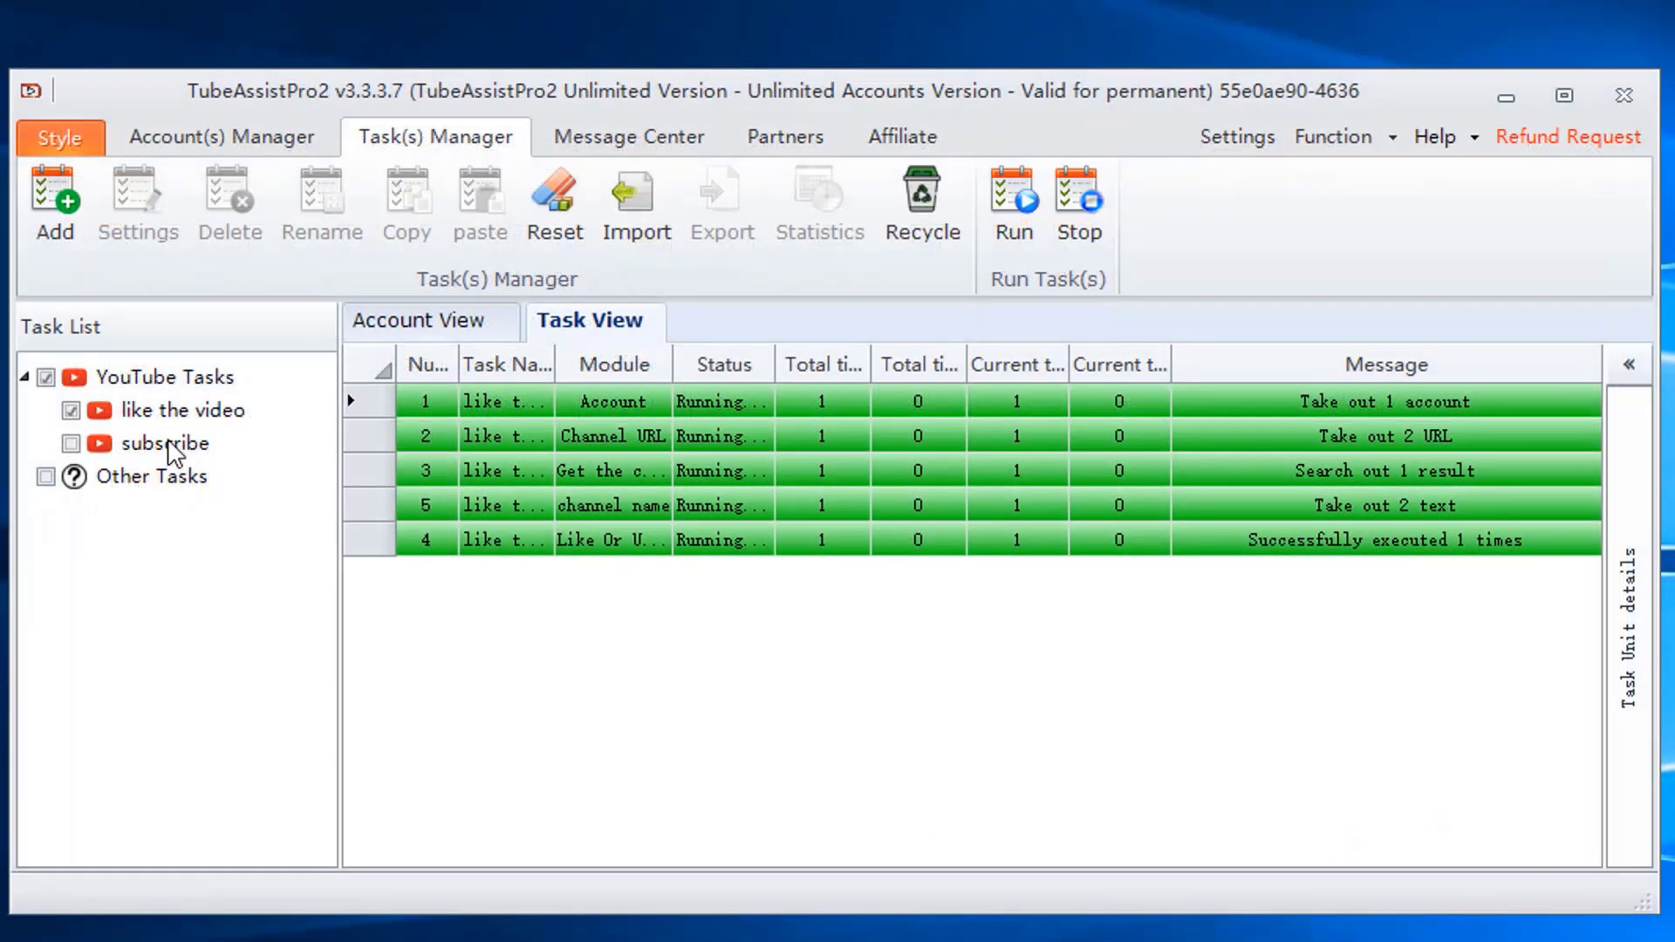
Step: Add a new task named 'reply comment'
{"action": "left_click", "coordinate": [166, 443]}
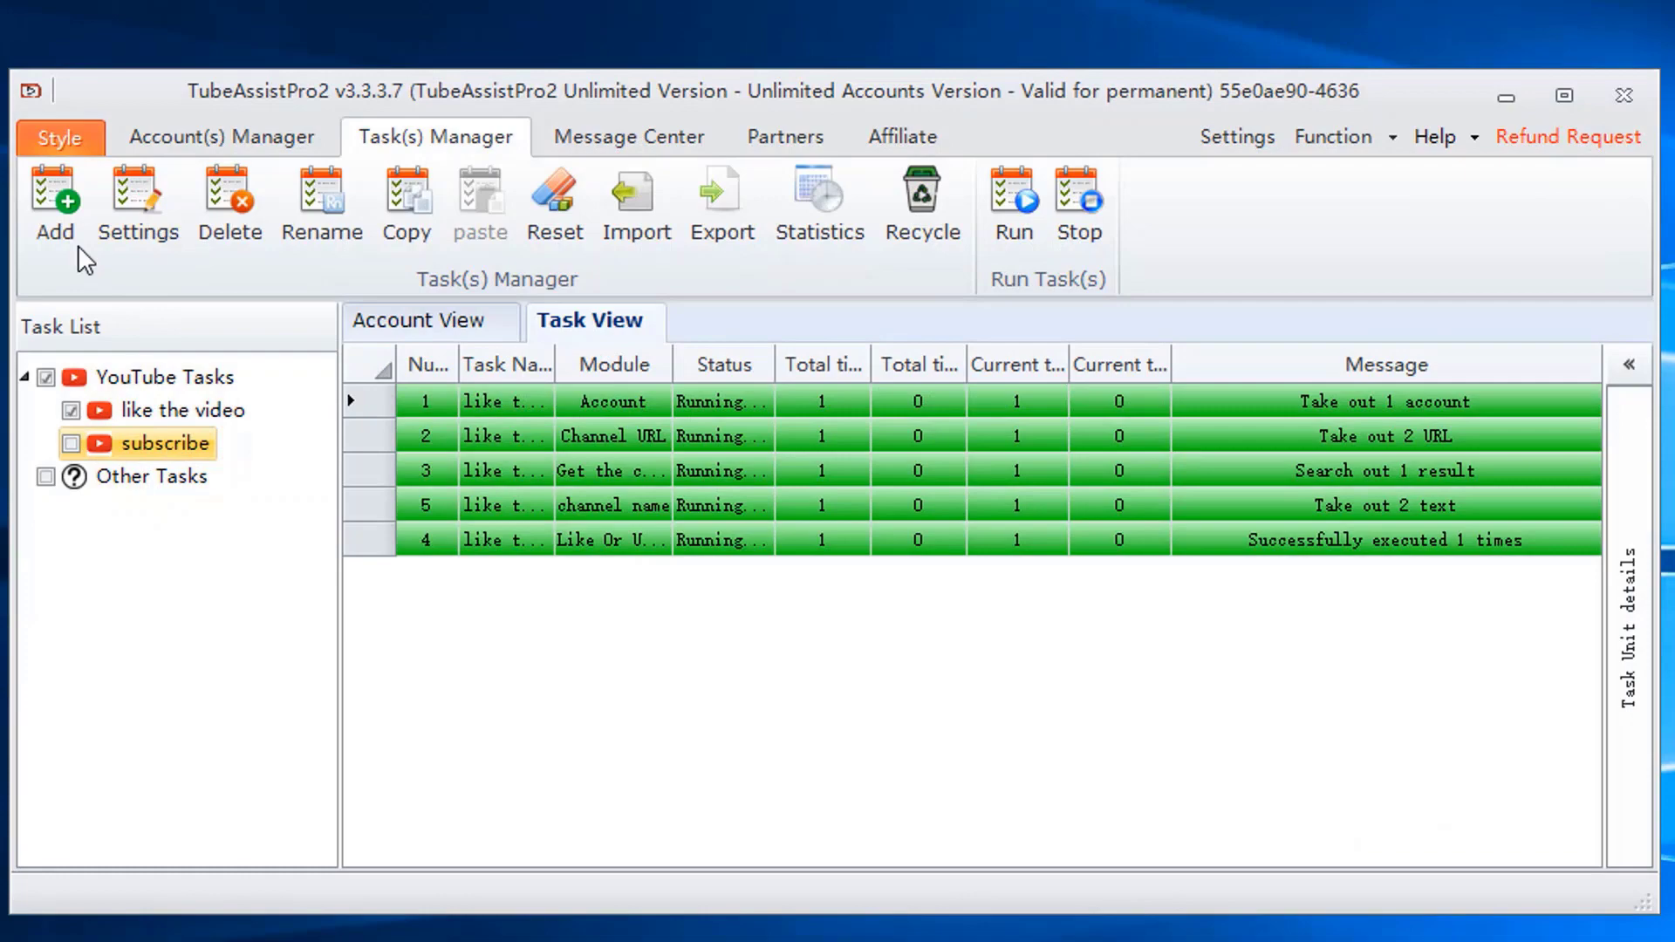
{"action": "left_click", "coordinate": [54, 218]}
{"action": "type", "text": "reply comment"}
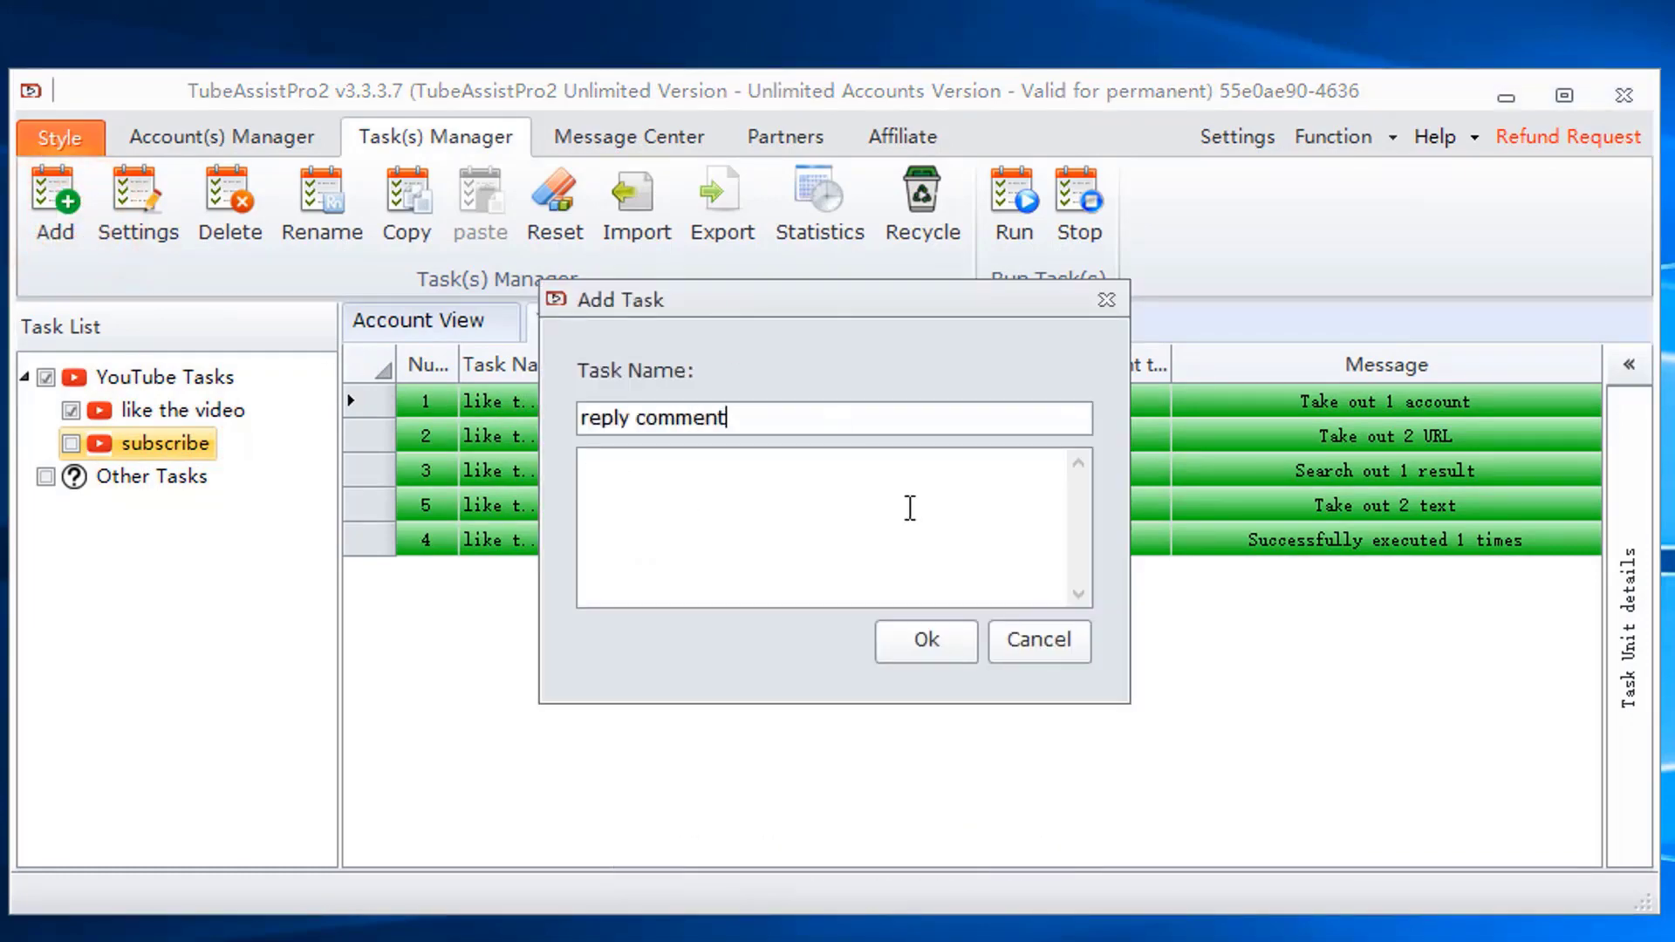
{"action": "left_click", "coordinate": [889, 644]}
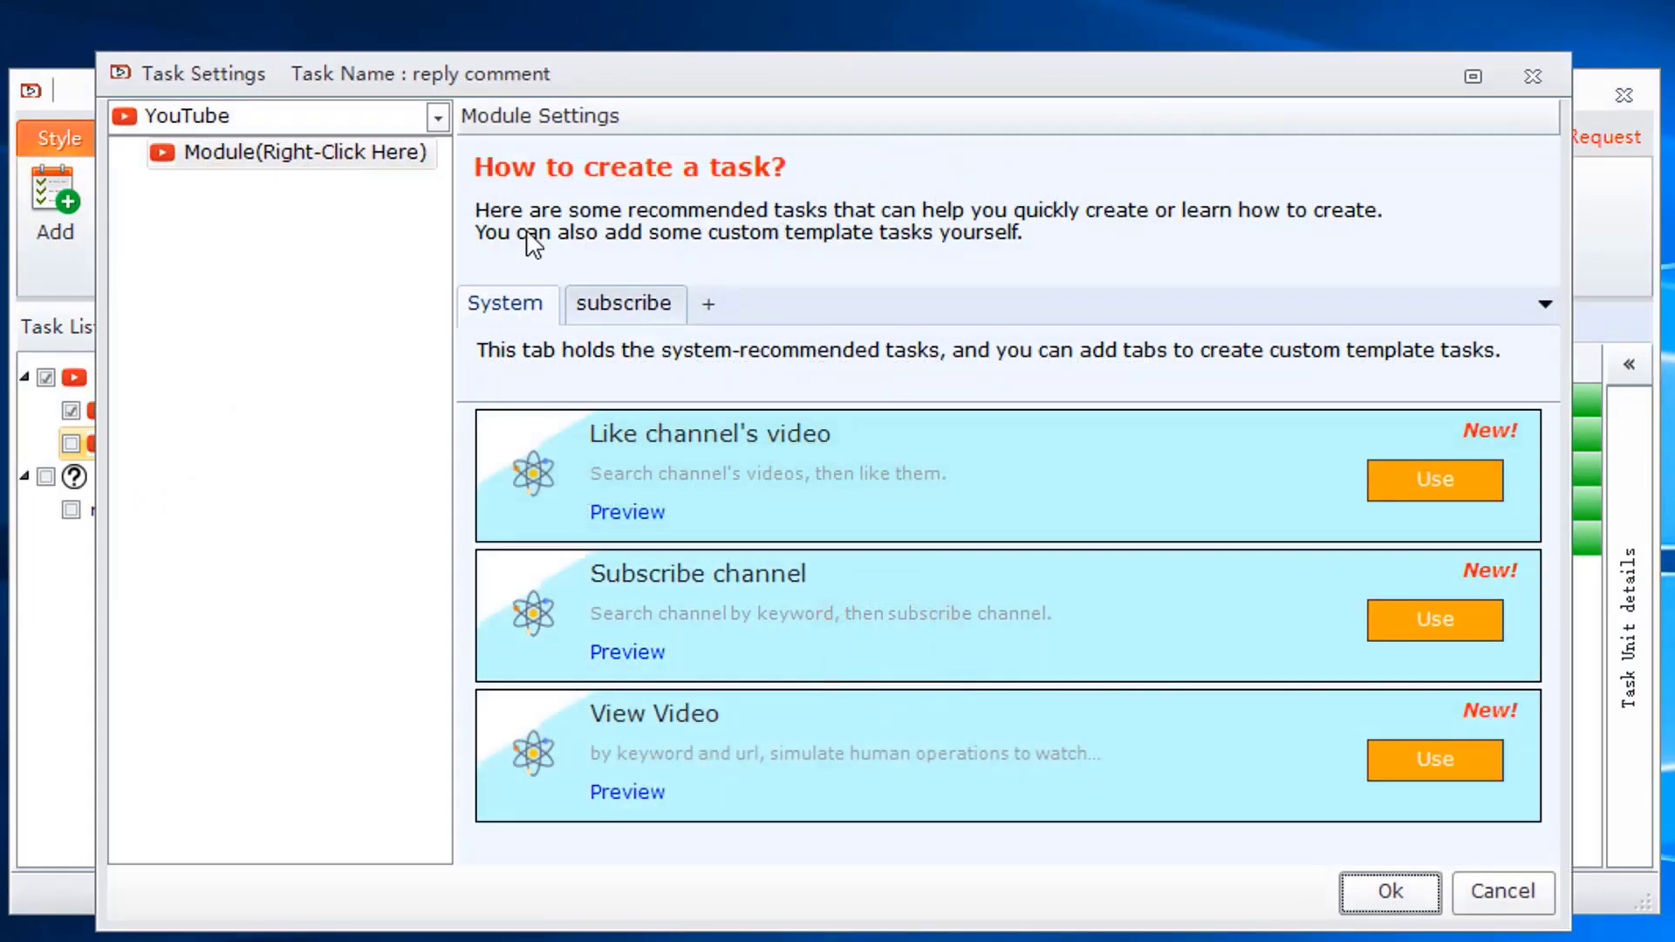
Step: Add a custom template tab named 'reply comment' to the task settings
{"action": "left_click", "coordinate": [708, 305]}
{"action": "left_click", "coordinate": [685, 489]}
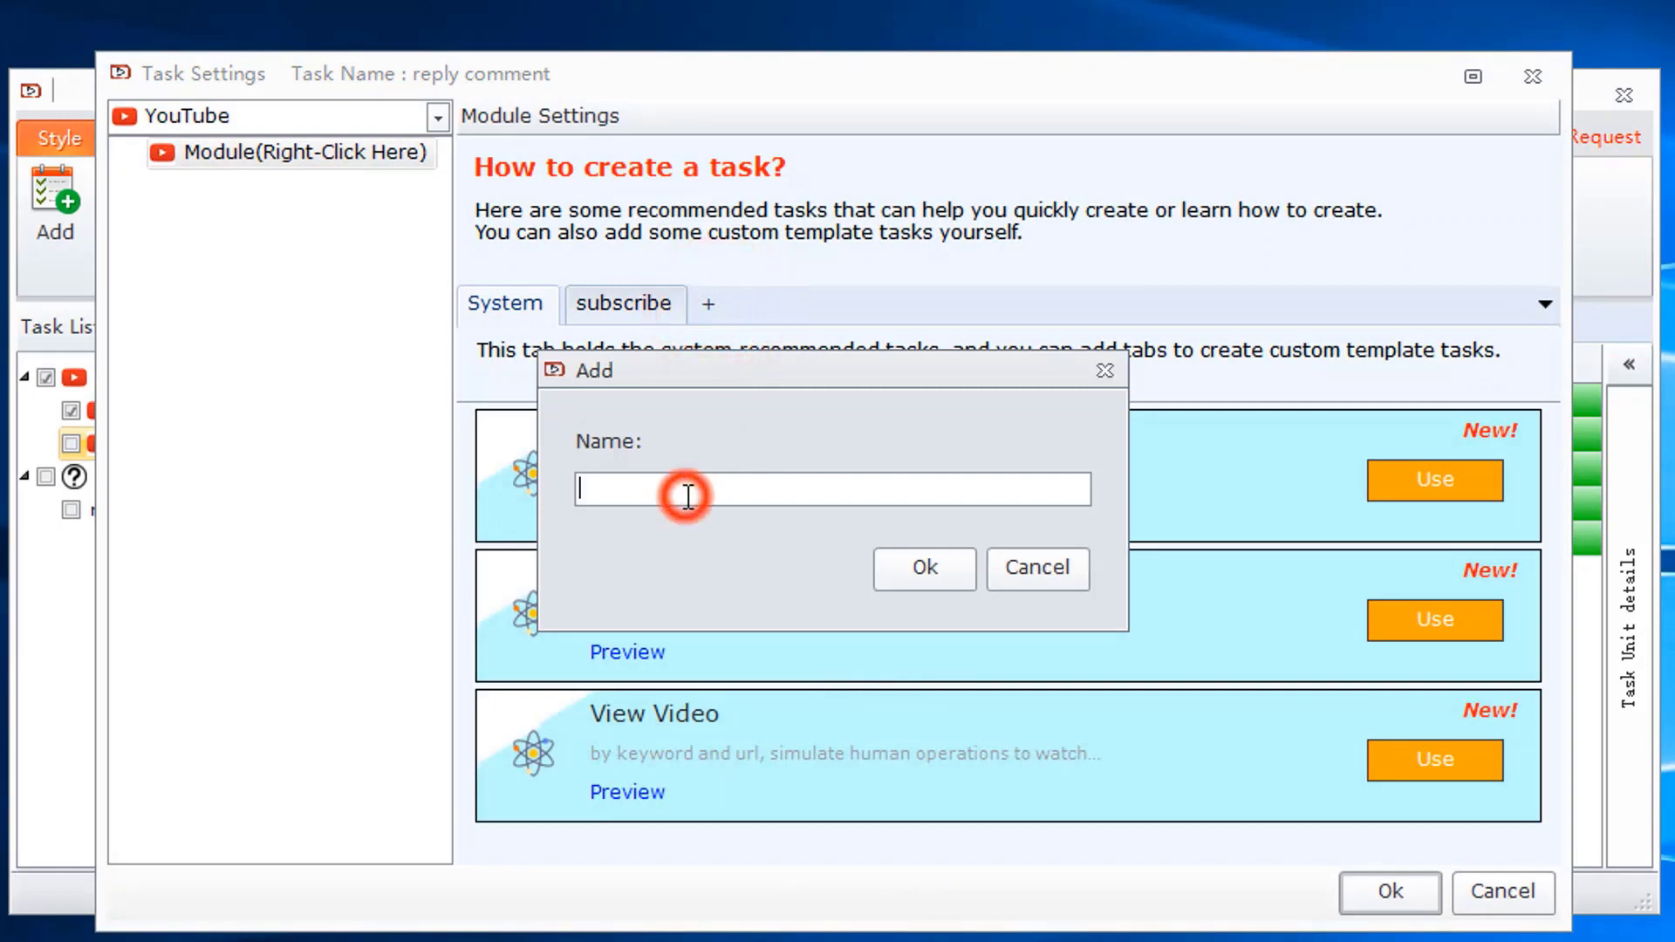
{"action": "type", "text": "reply comment"}
{"action": "left_click", "coordinate": [960, 566]}
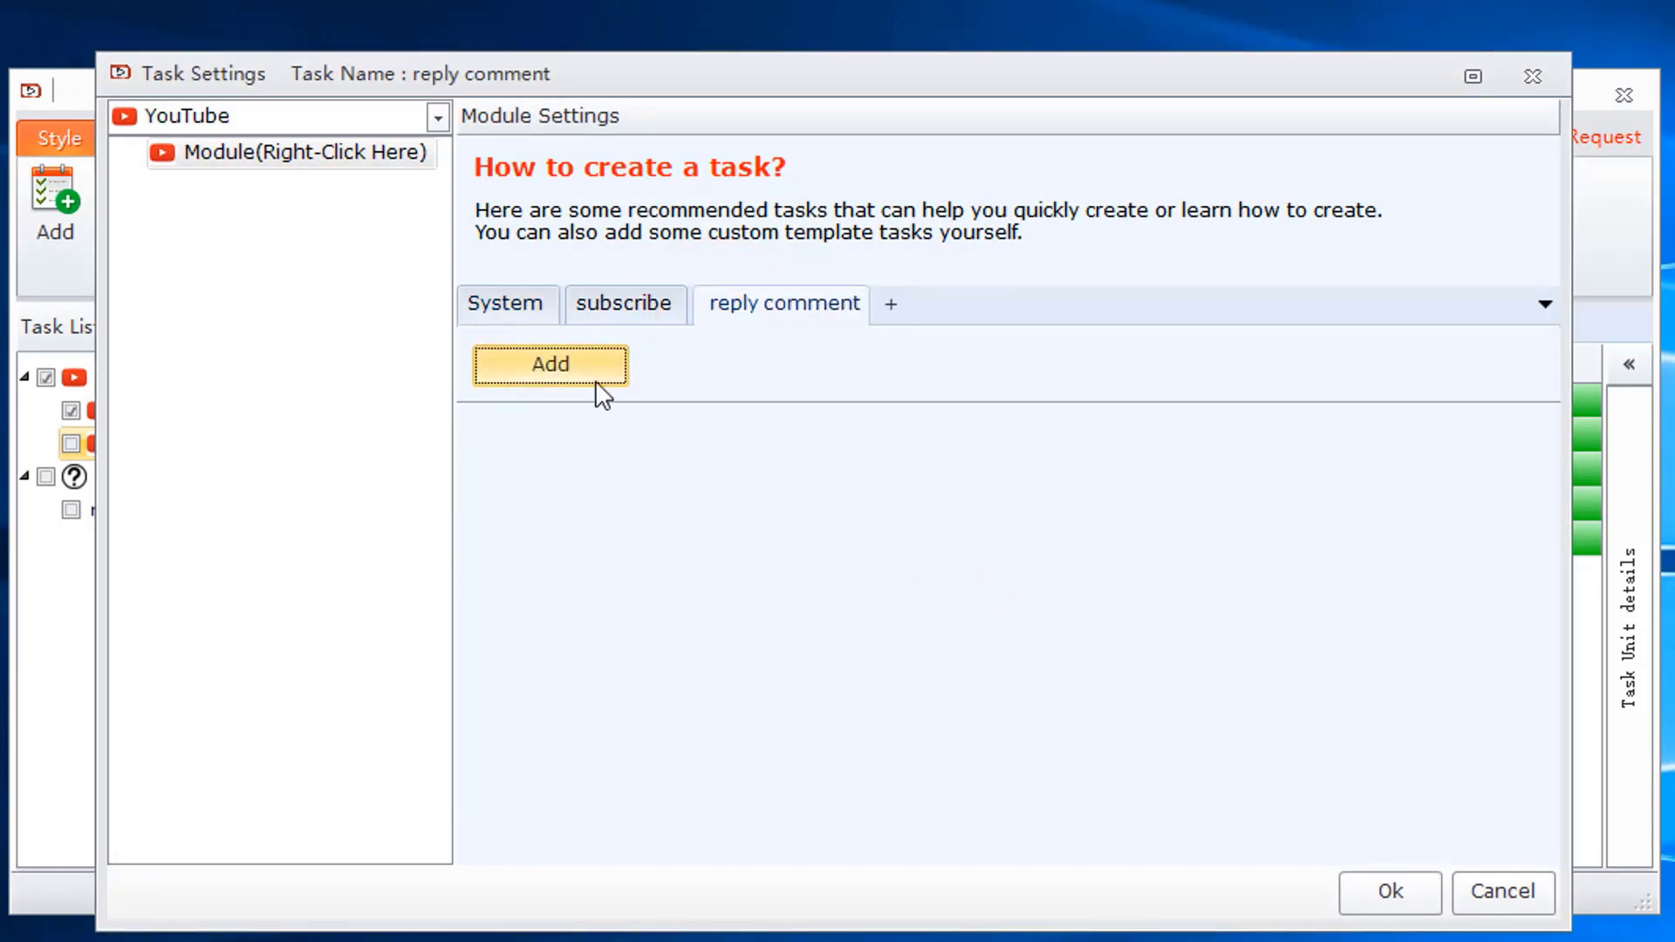
{"action": "left_click", "coordinate": [595, 381]}
Step: Name the template 'reply comment' and add Account and Reply Comment modules
{"action": "left_click", "coordinate": [282, 74]}
{"action": "type", "text": "reply comment"}
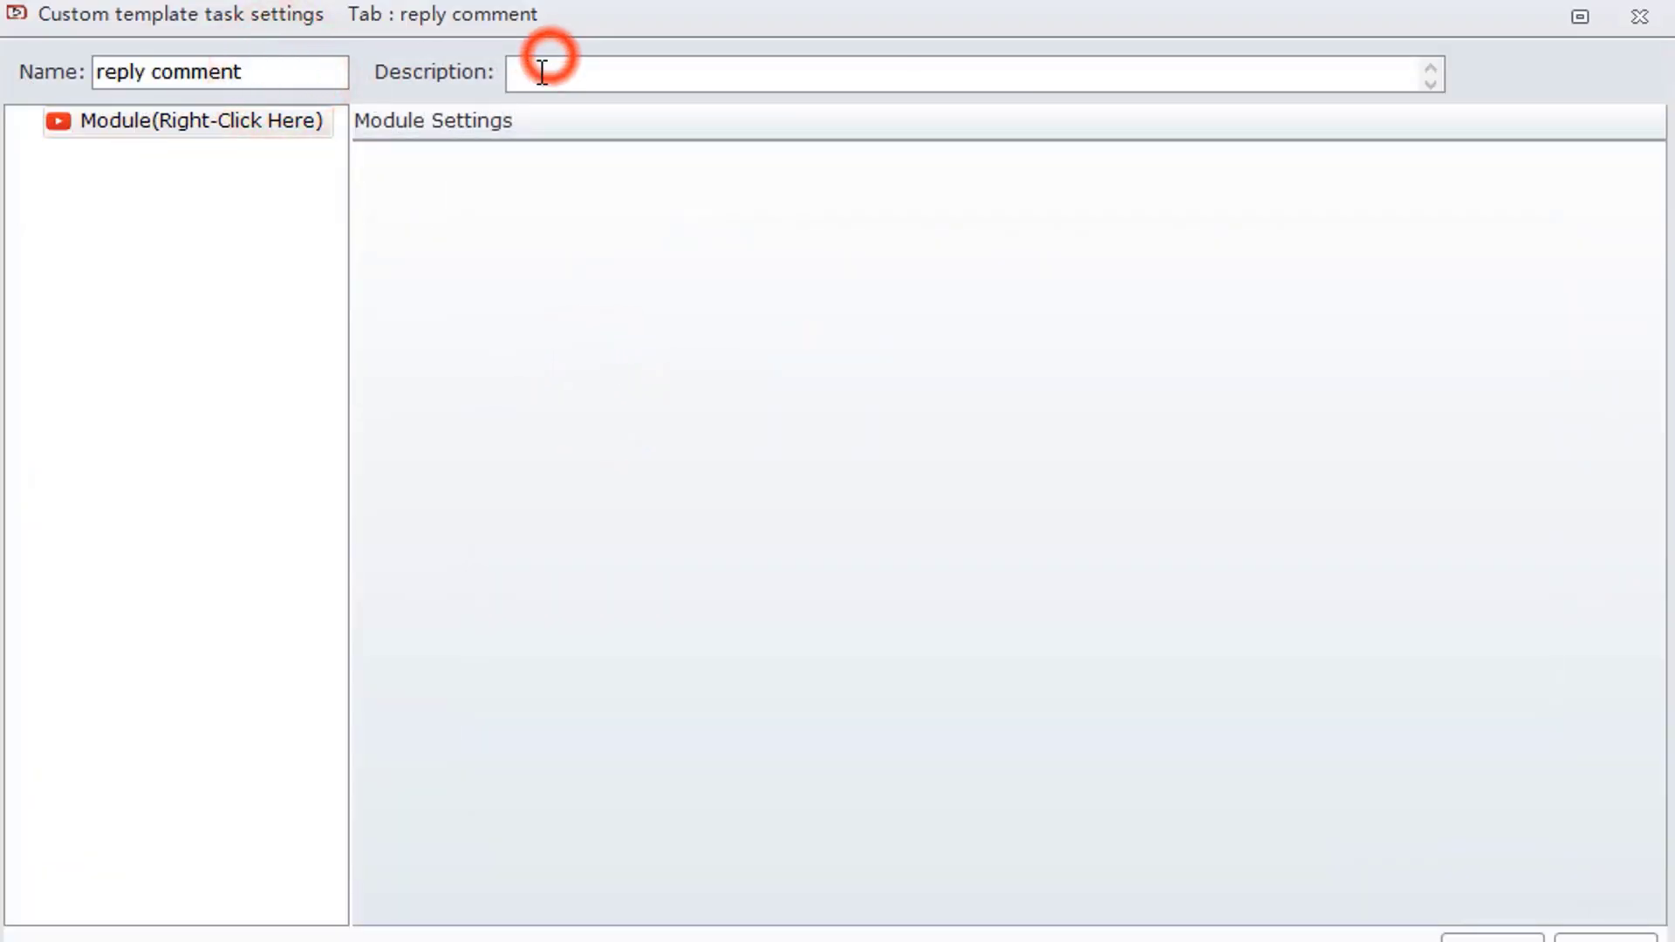
{"action": "right_click", "coordinate": [296, 123]}
{"action": "mouse_move", "coordinate": [329, 142]}
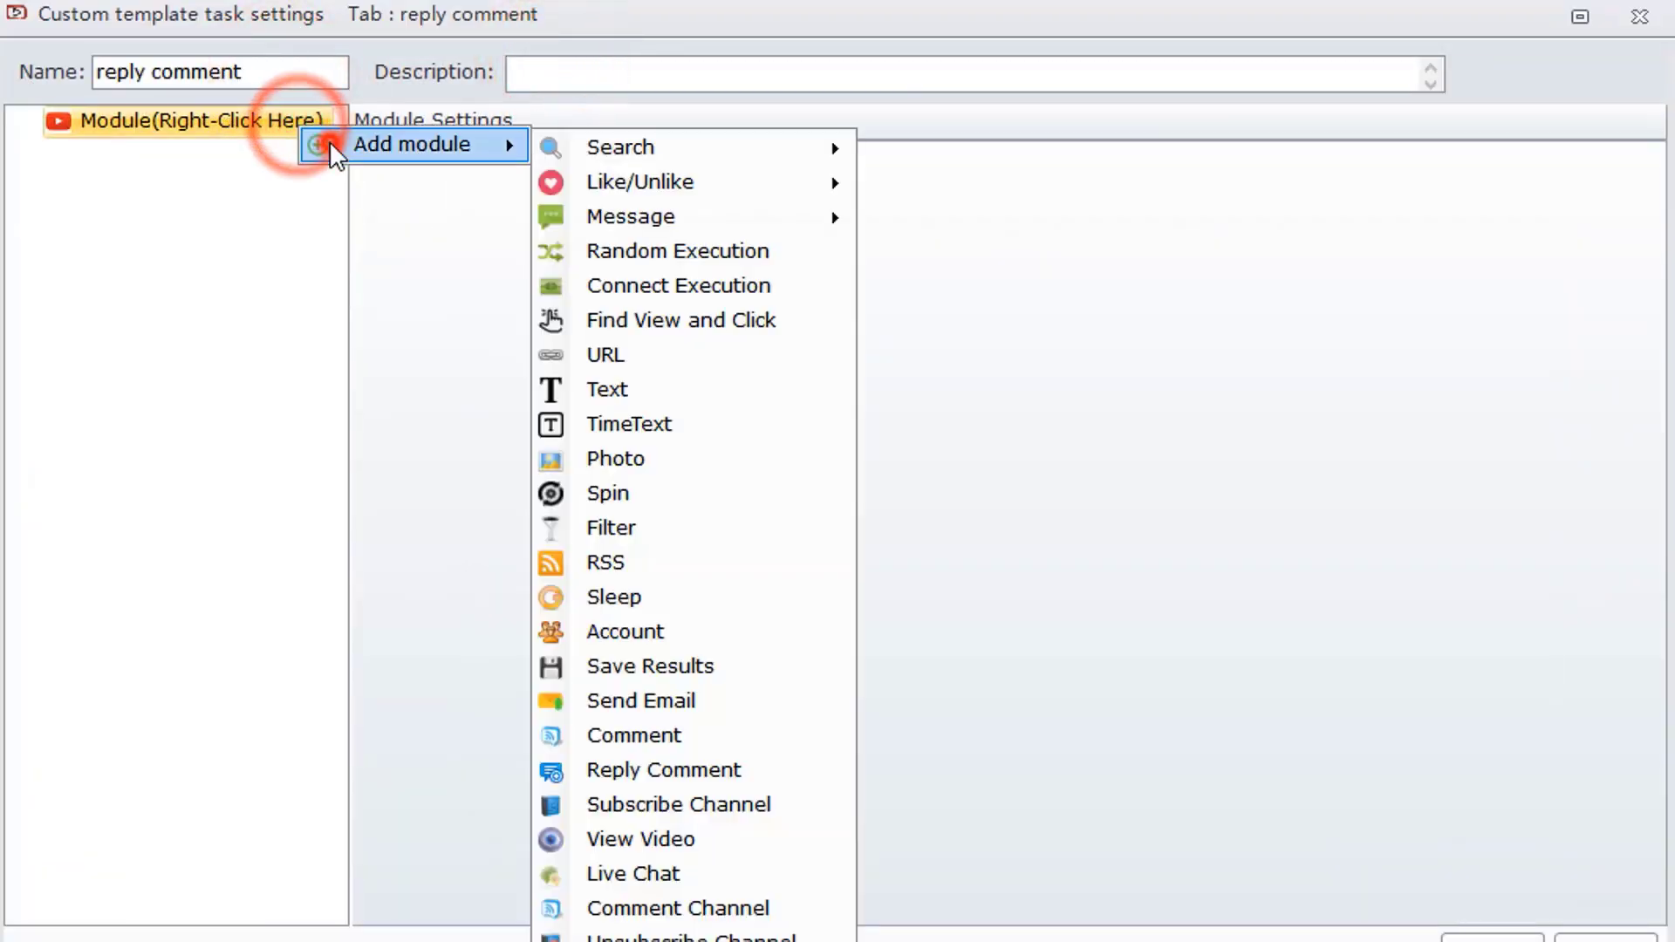
{"action": "left_click", "coordinate": [642, 630]}
{"action": "right_click", "coordinate": [139, 152]}
{"action": "left_click", "coordinate": [185, 171]}
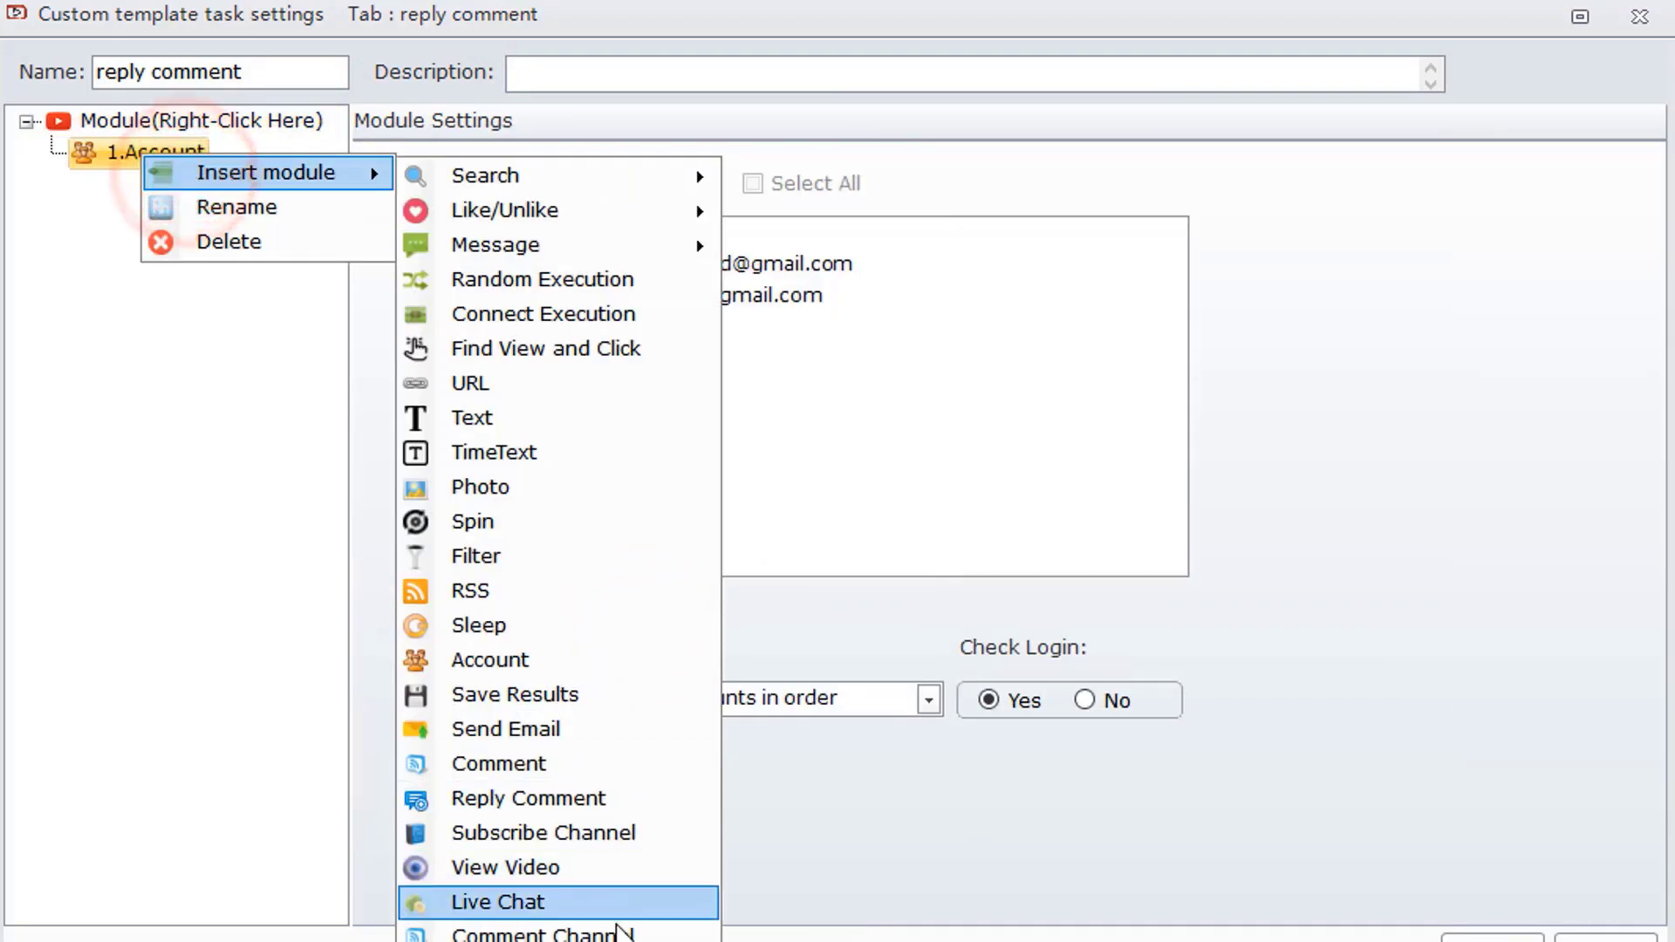
{"action": "left_click", "coordinate": [663, 807]}
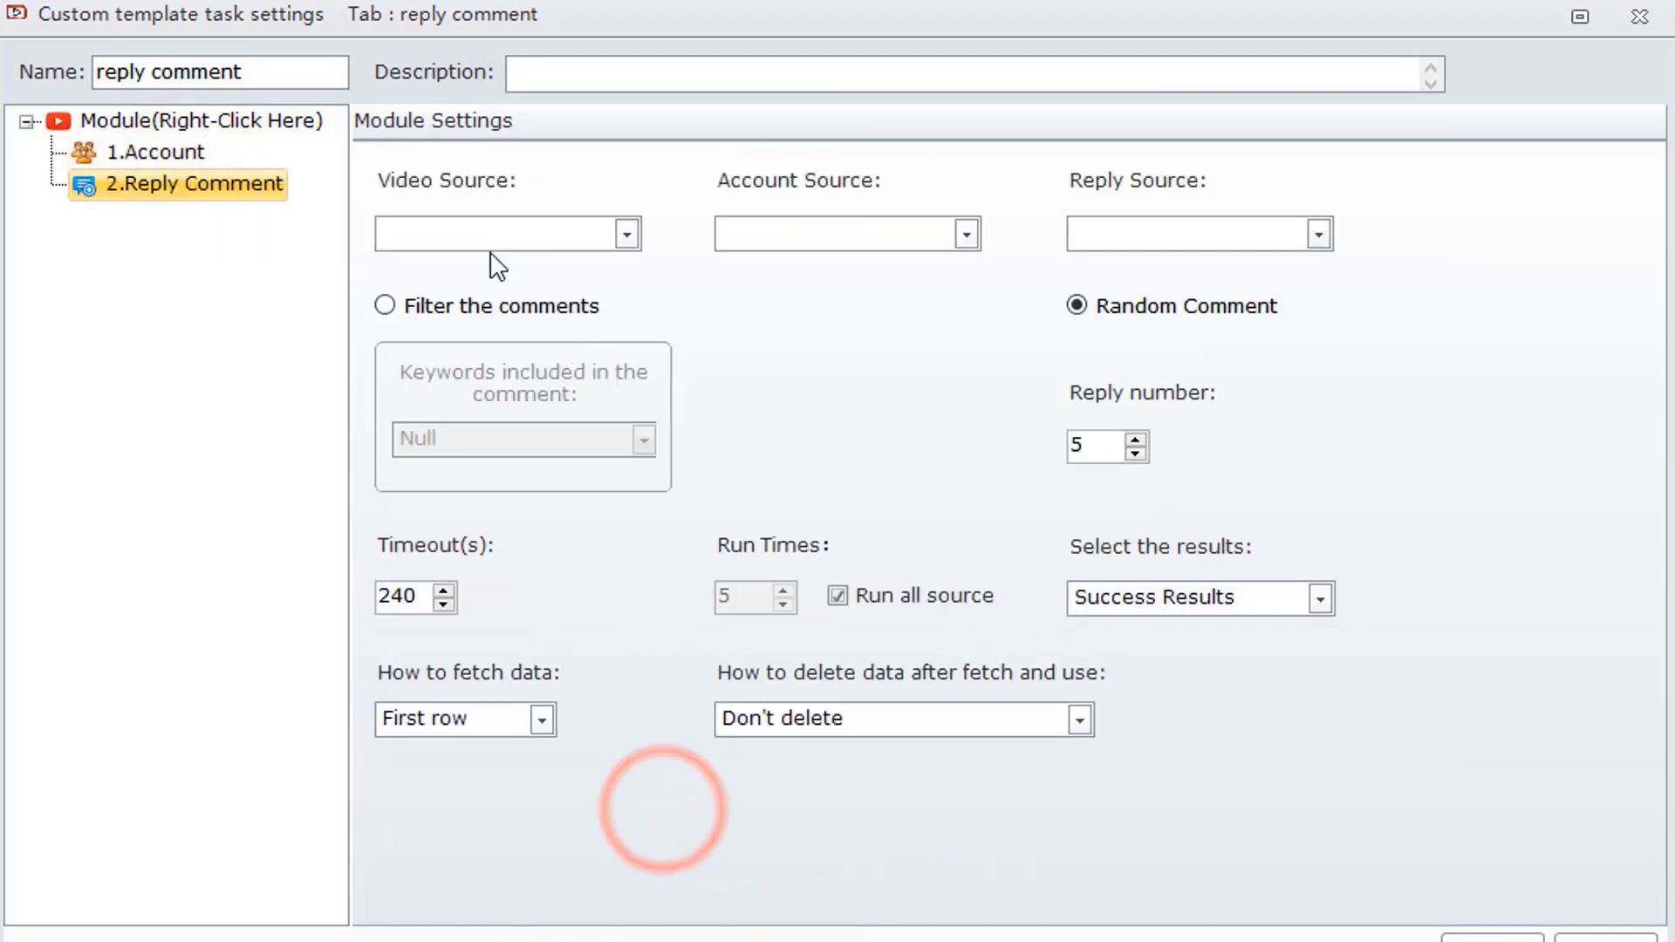
Step: Insert a URL module named 'video link'; set Reply Comment's video source to it and account to 1.Account
{"action": "right_click", "coordinate": [176, 148]}
{"action": "left_click", "coordinate": [212, 155]}
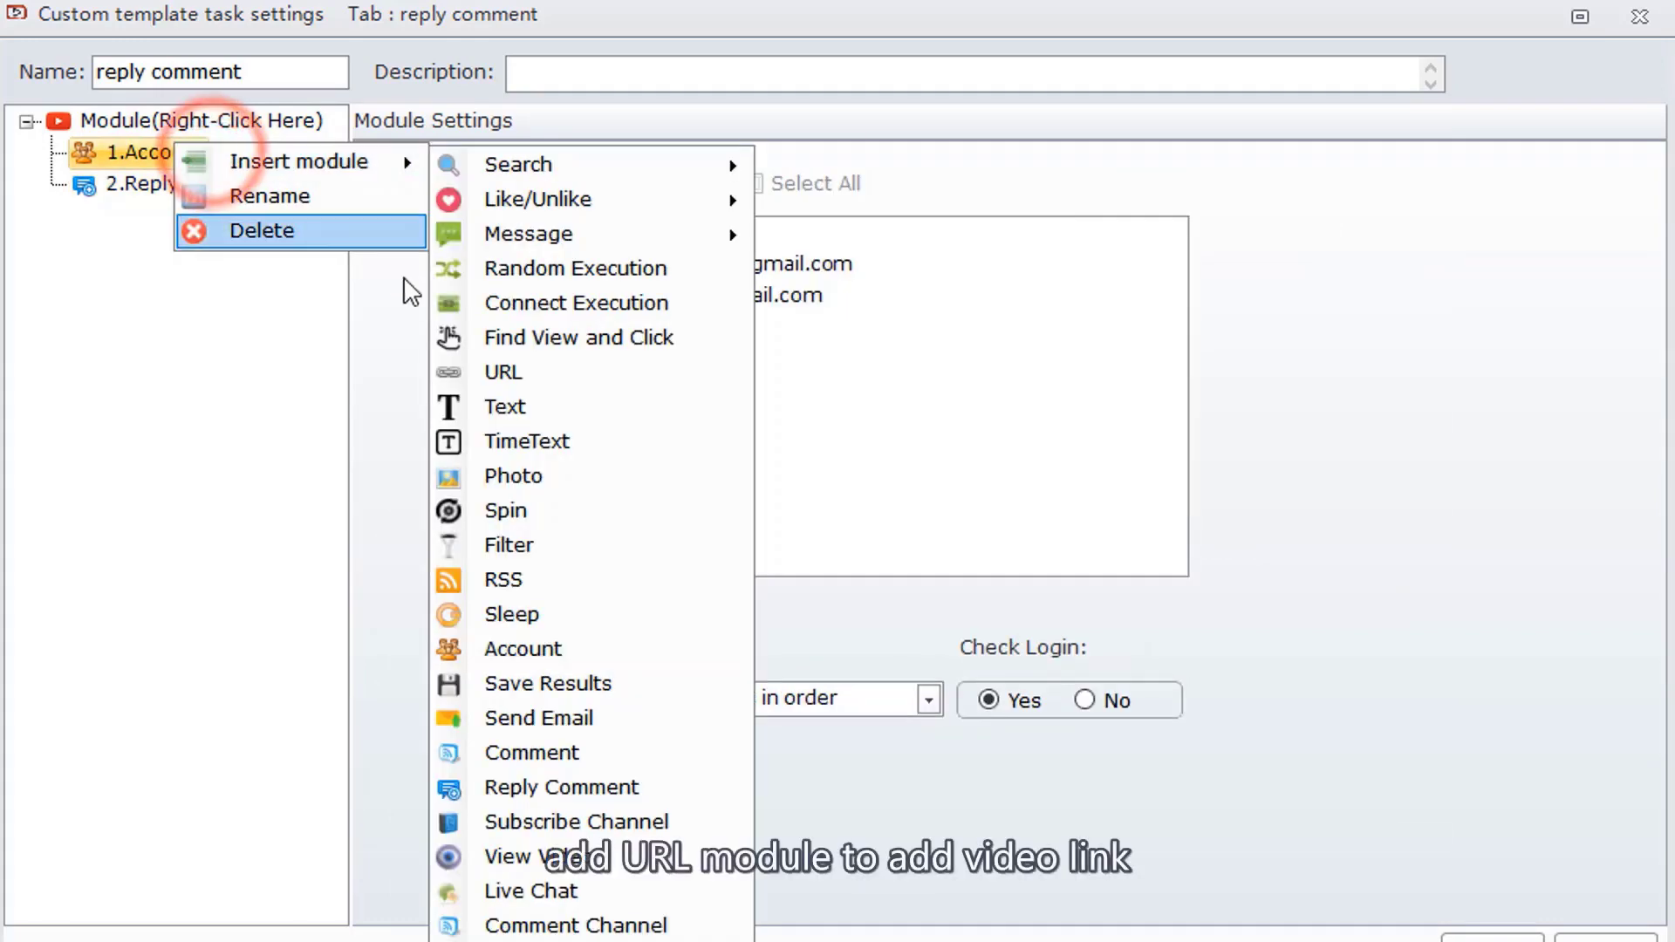
{"action": "left_click", "coordinate": [515, 378]}
{"action": "right_click", "coordinate": [157, 192]}
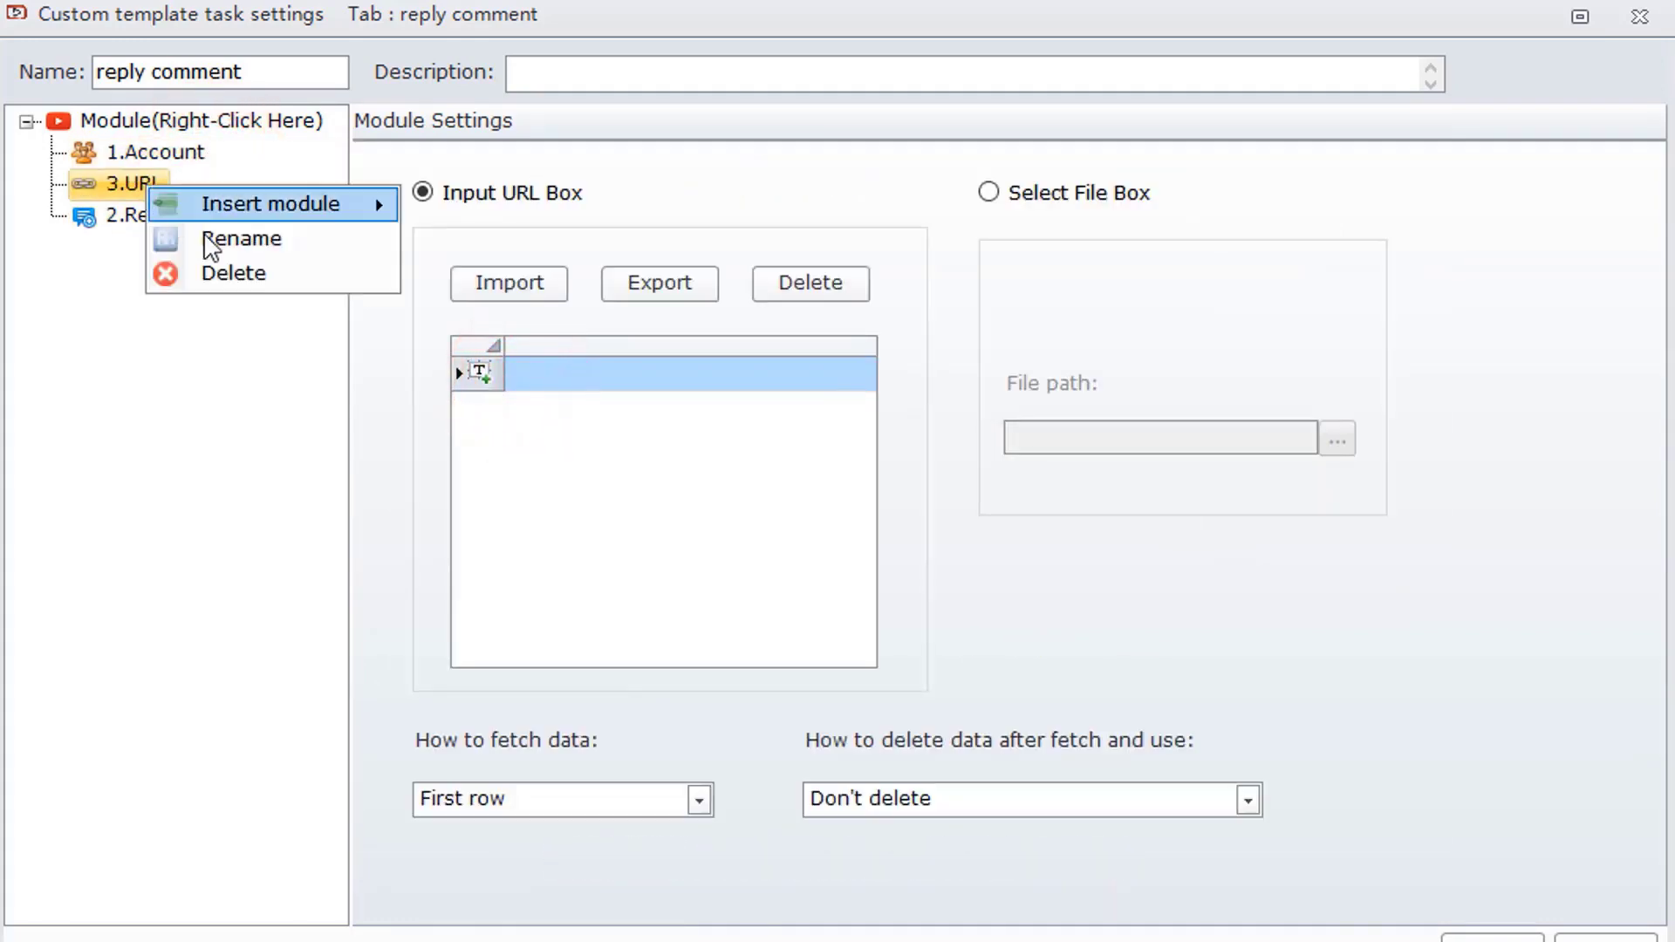
{"action": "left_click", "coordinate": [210, 239]}
{"action": "type", "text": "video link"}
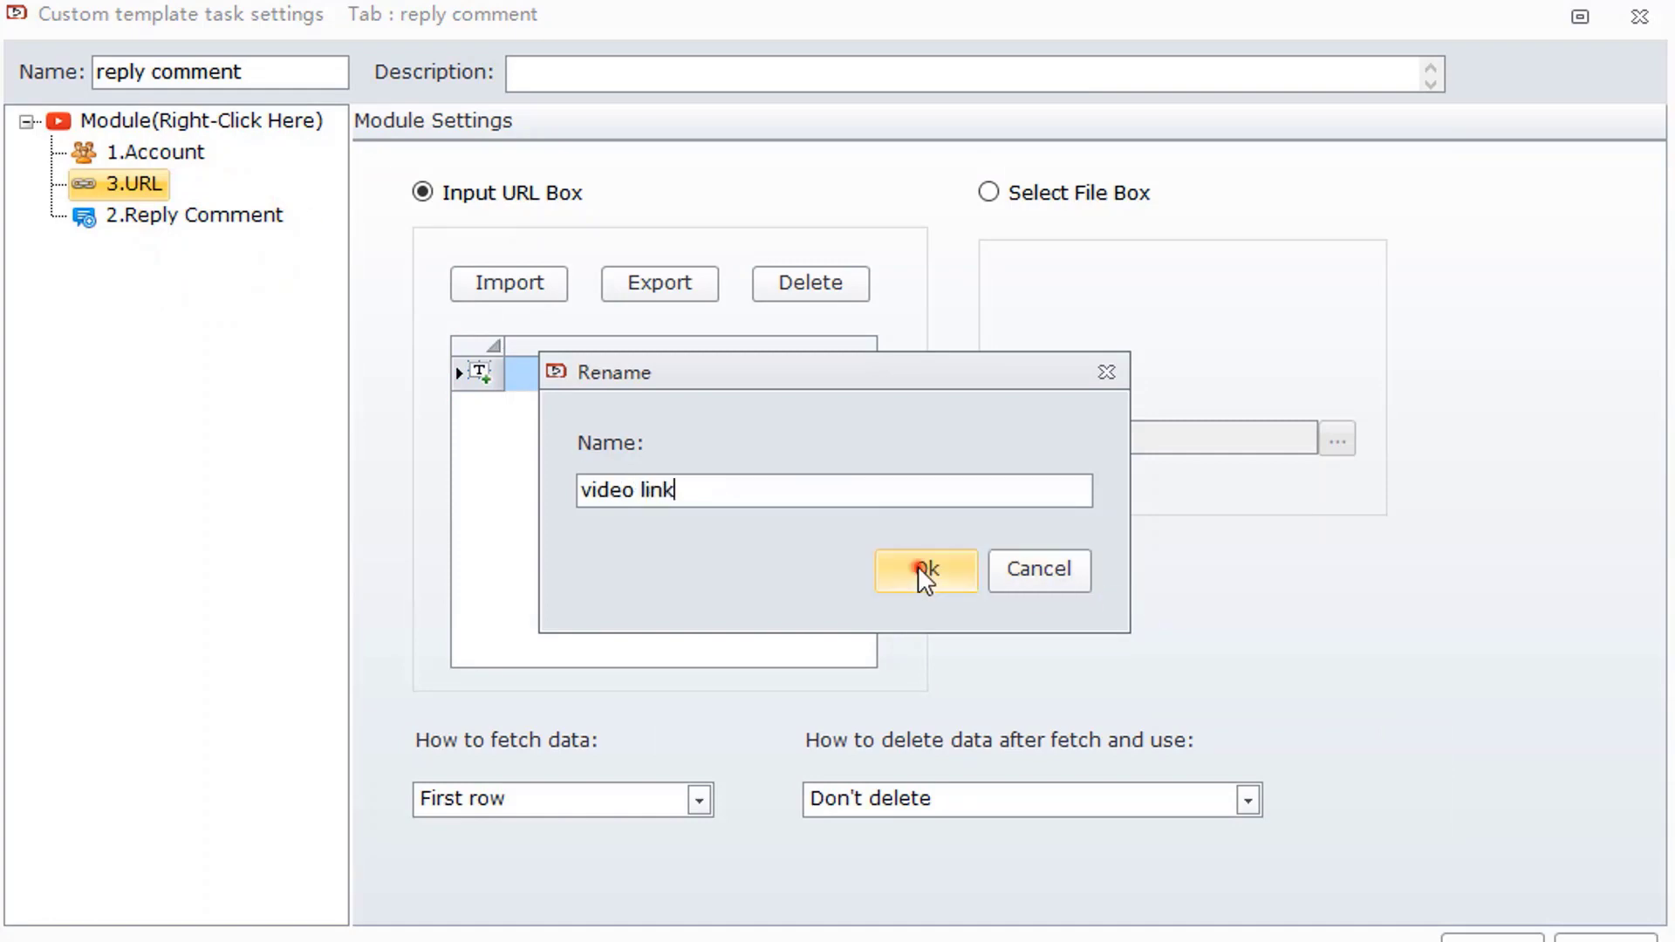
{"action": "left_click", "coordinate": [925, 572]}
{"action": "left_click", "coordinate": [193, 215]}
{"action": "left_click", "coordinate": [476, 232]}
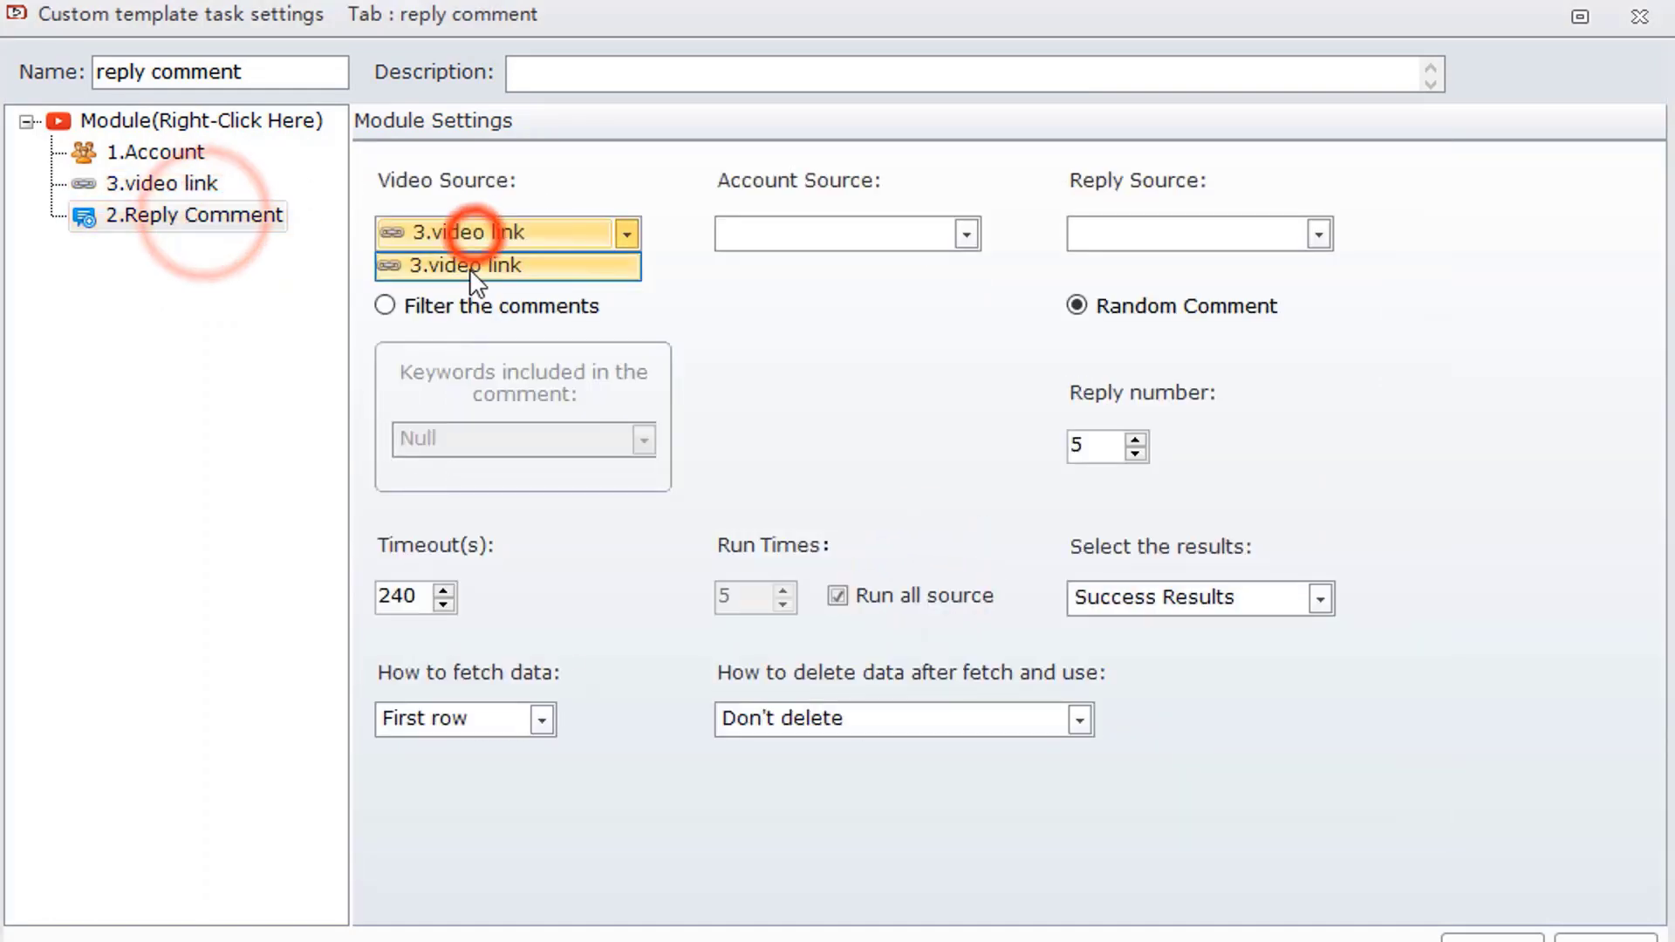
{"action": "left_click", "coordinate": [475, 266]}
{"action": "left_click", "coordinate": [788, 232]}
{"action": "left_click", "coordinate": [776, 264]}
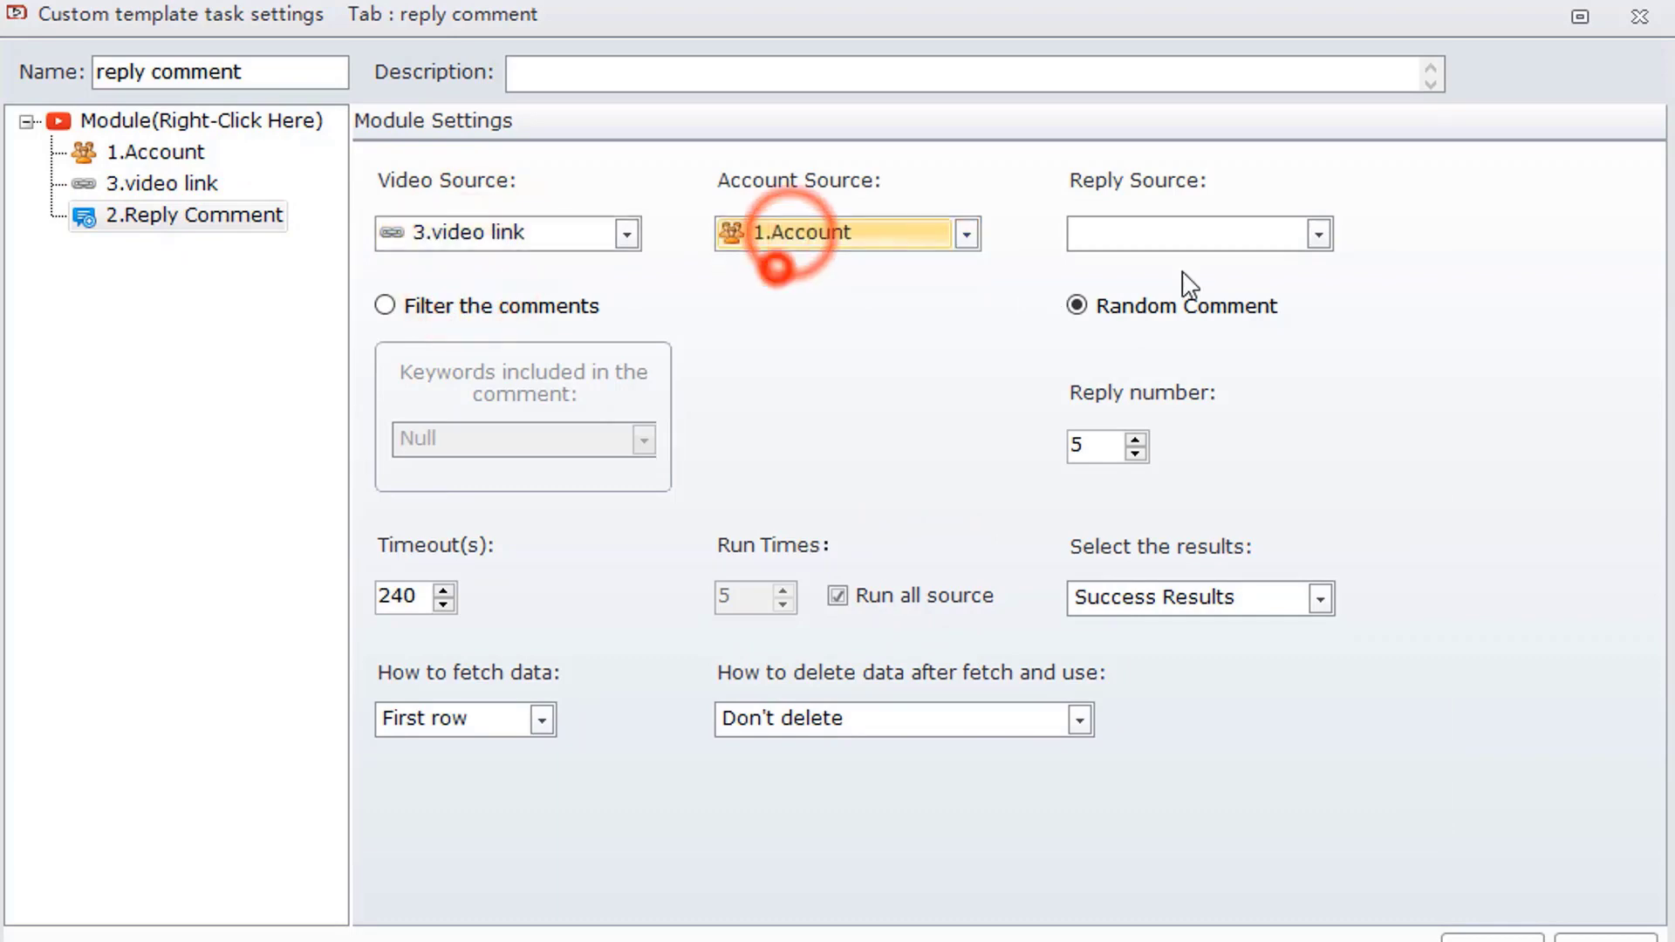
Step: Insert a Text module named 'reply', make it the reply source, and turn on comment filtering
{"action": "right_click", "coordinate": [192, 186]}
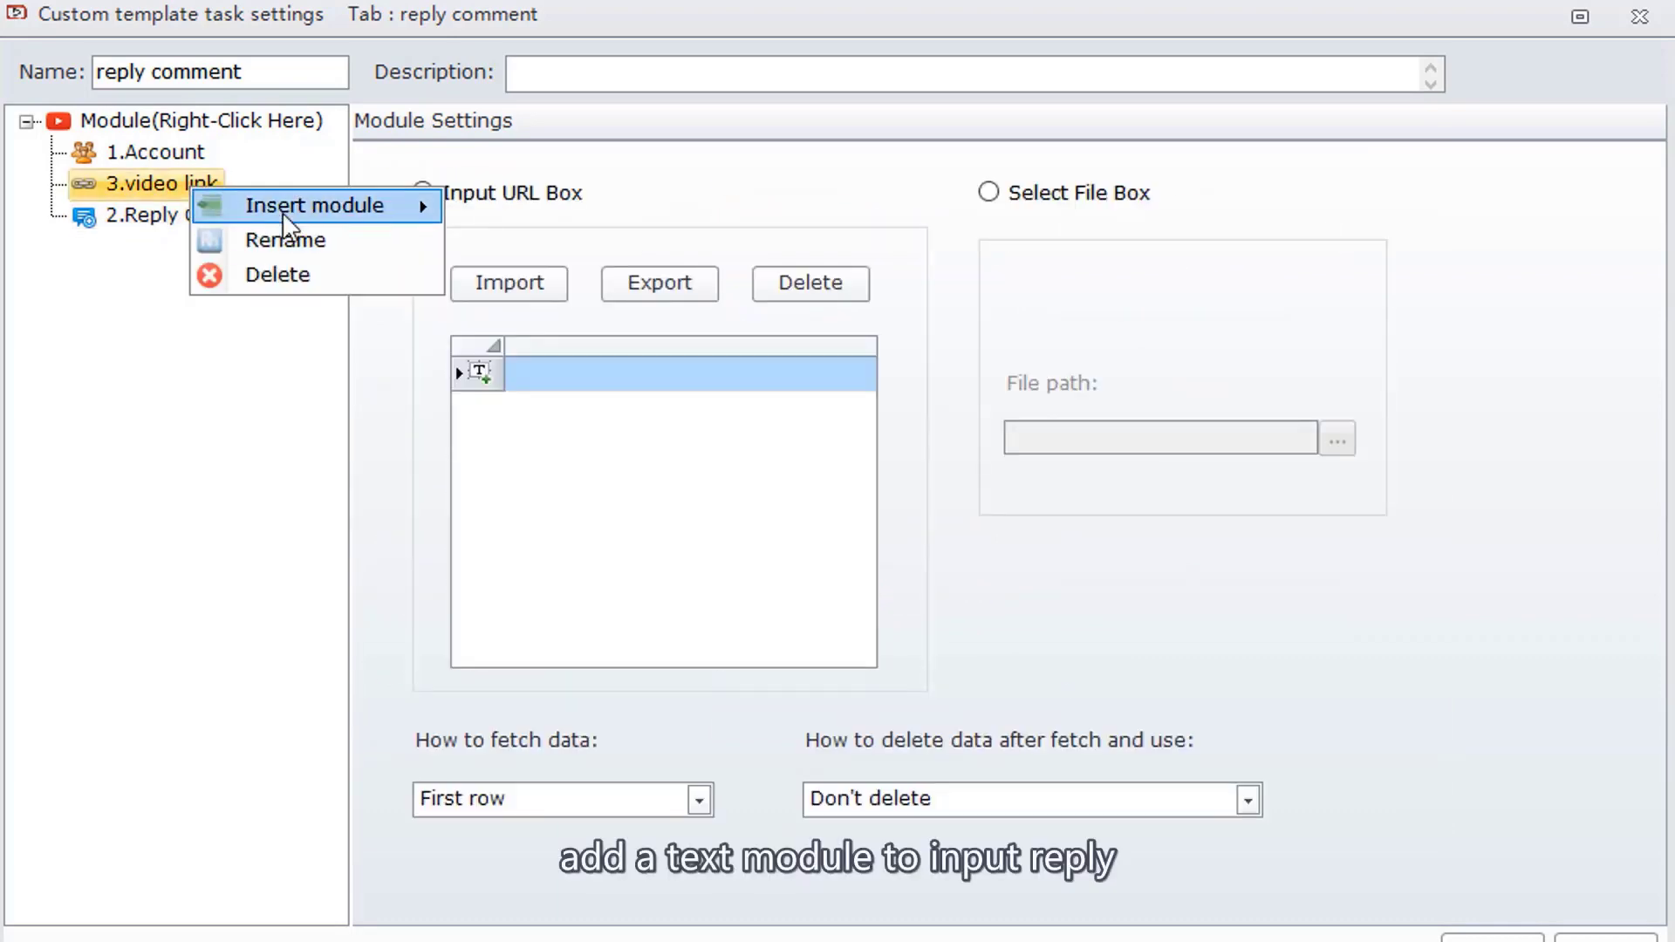
{"action": "left_click", "coordinate": [281, 210]}
{"action": "left_click", "coordinate": [687, 463]}
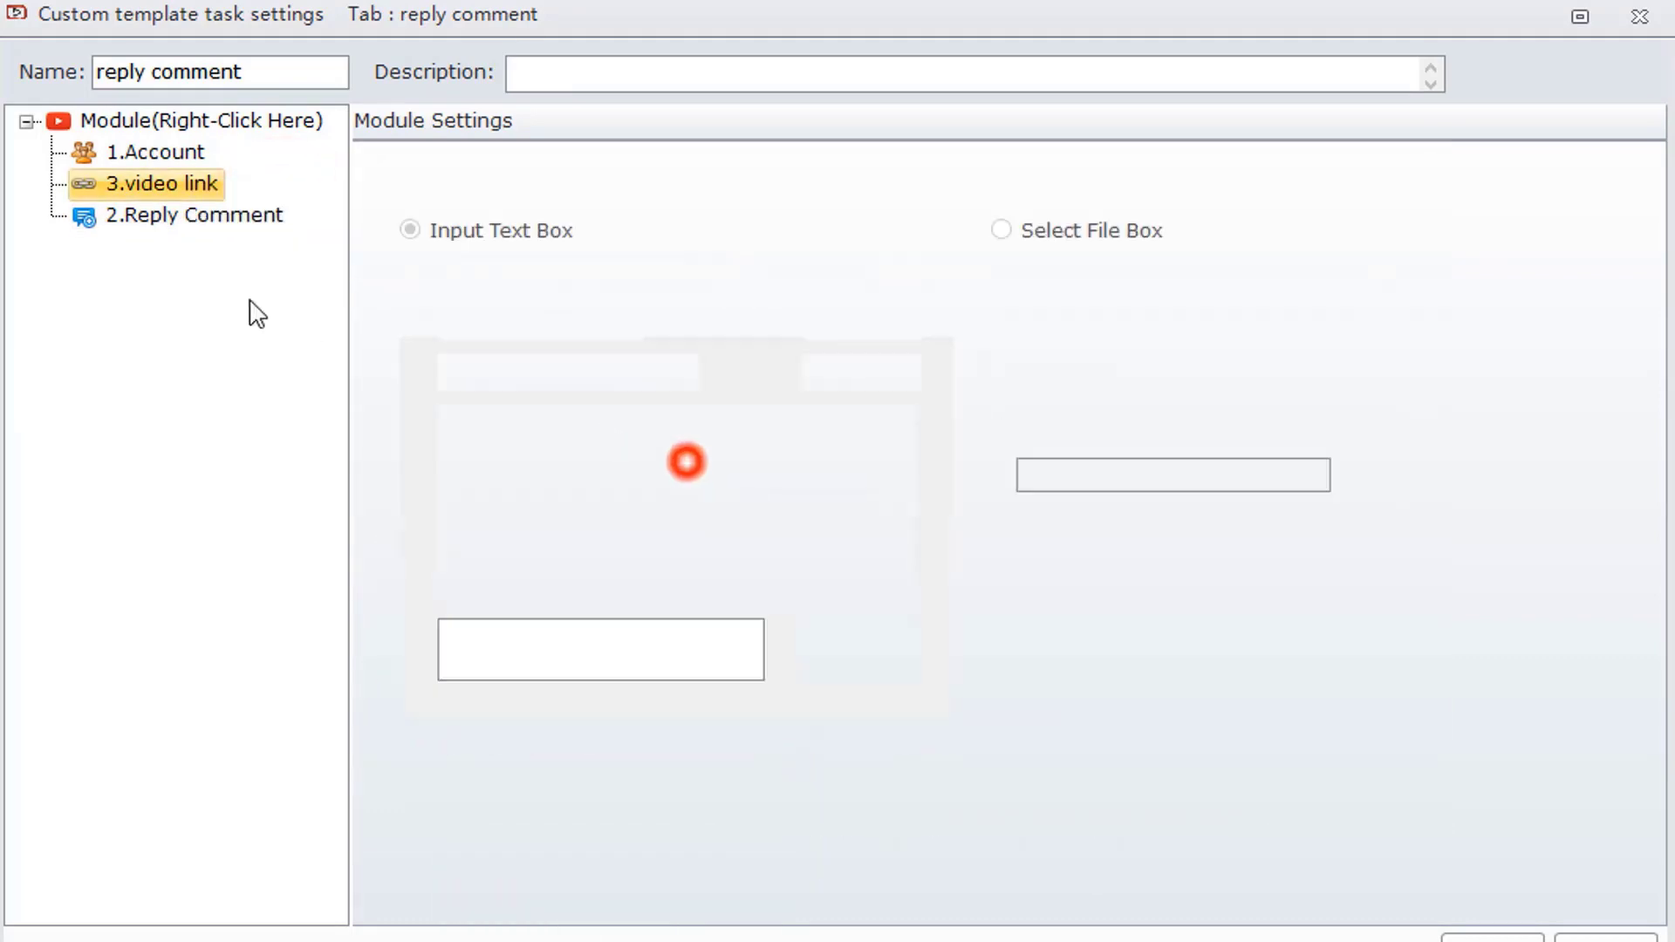
{"action": "right_click", "coordinate": [164, 216]}
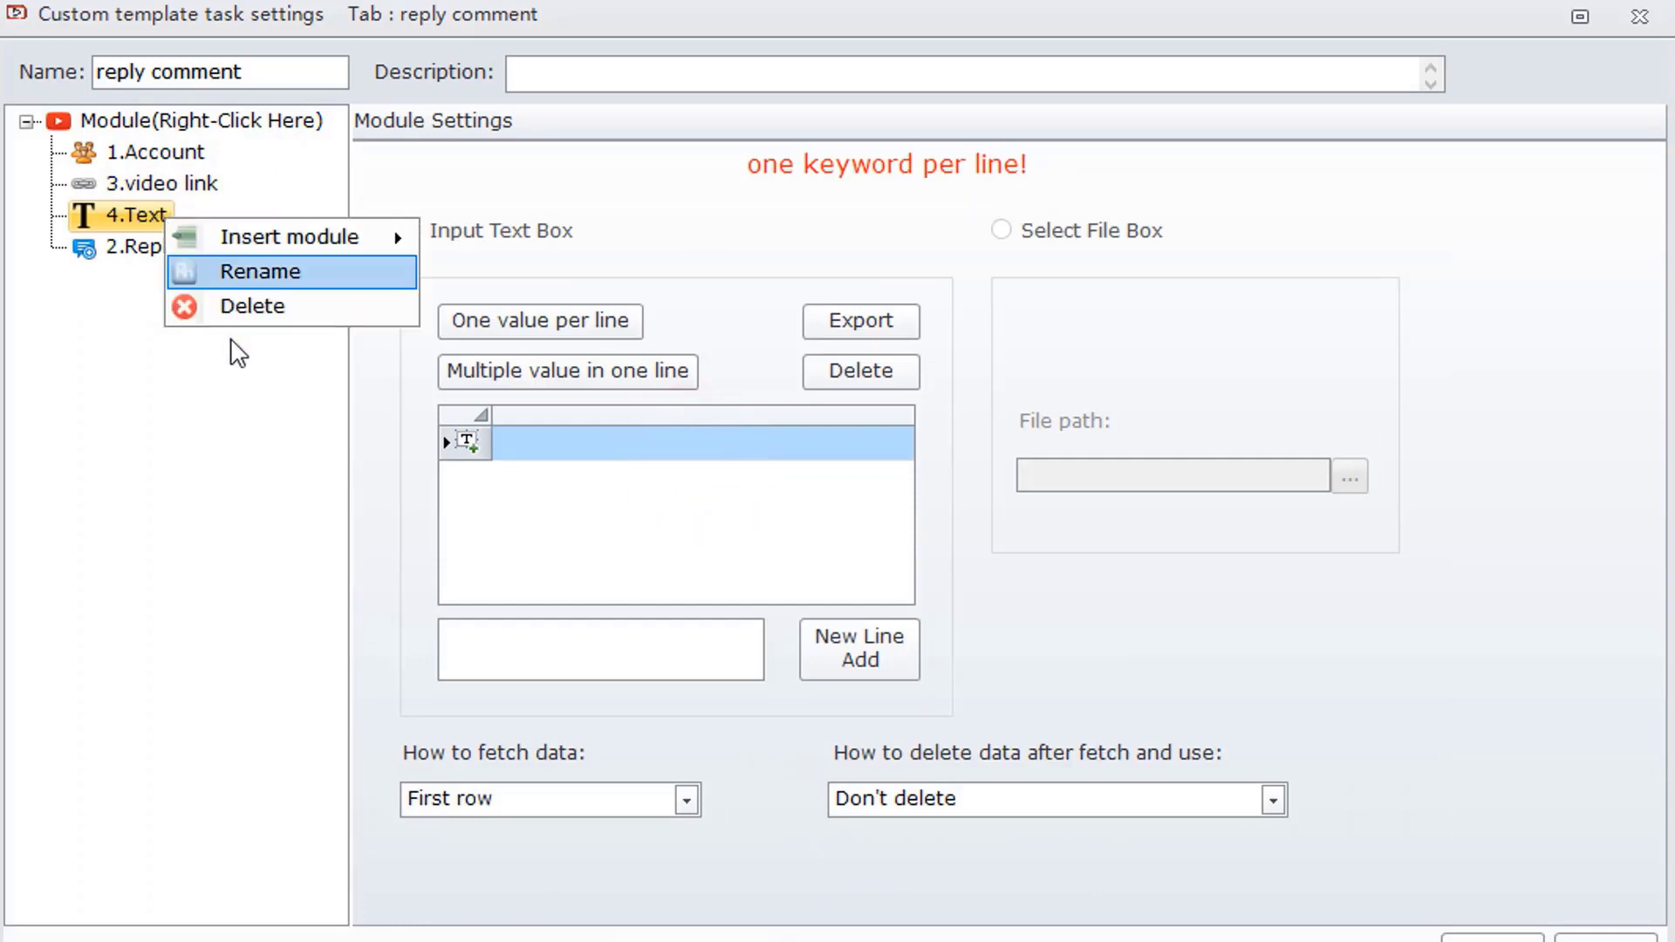
{"action": "left_click", "coordinate": [260, 272]}
{"action": "type", "text": "reply"}
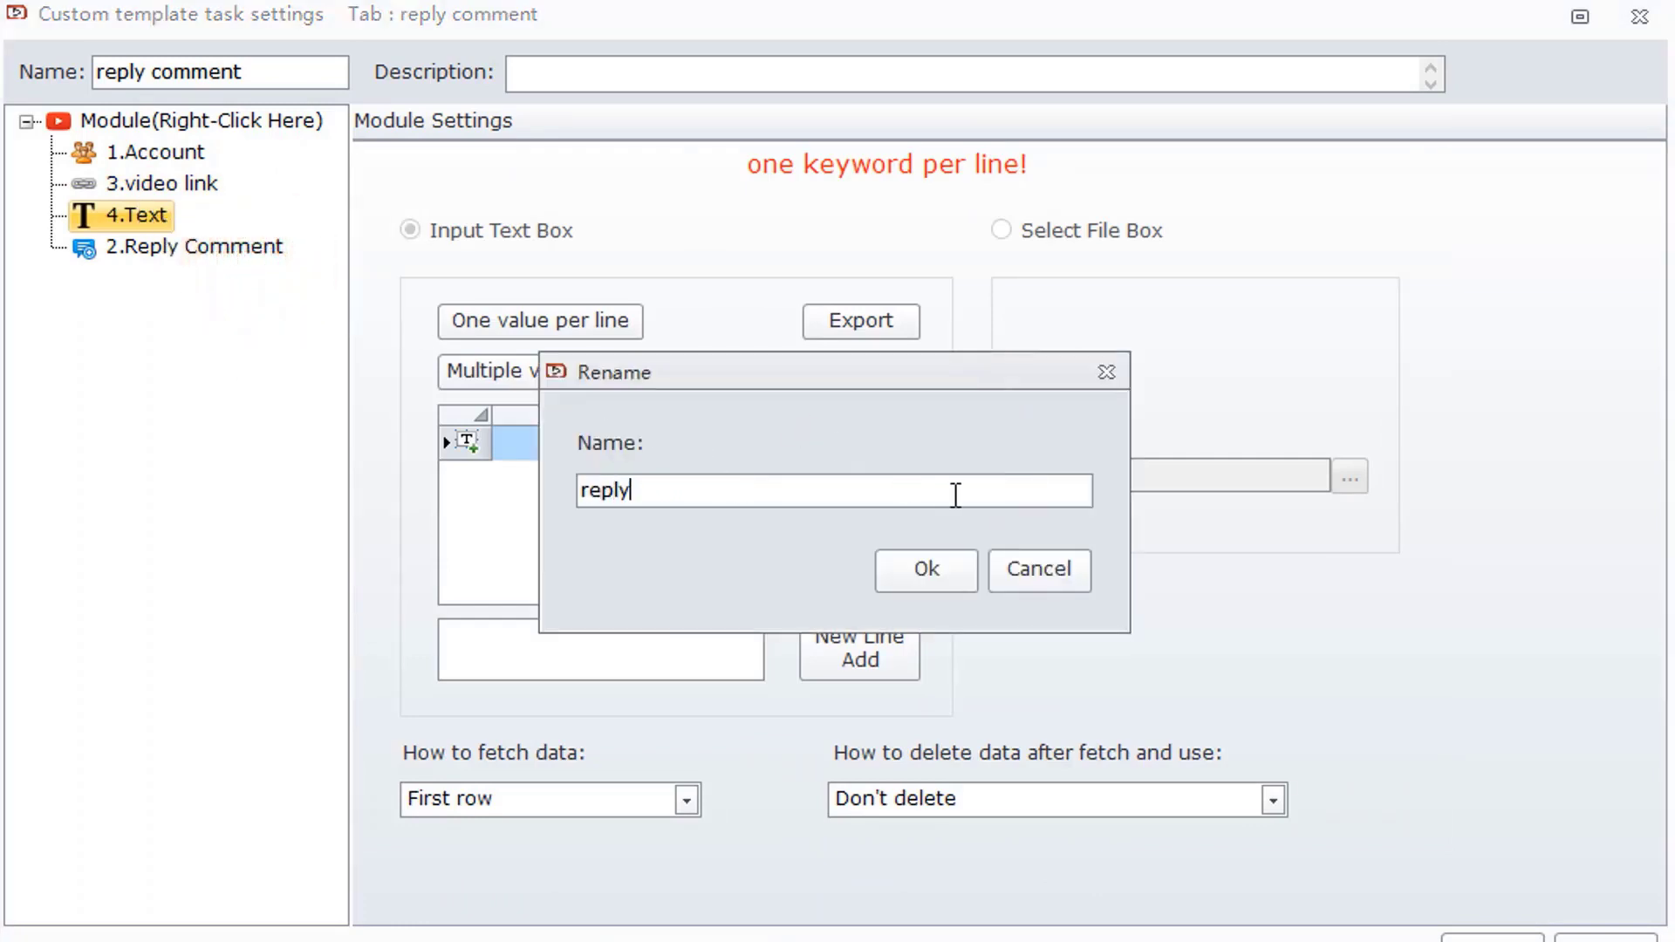
{"action": "left_click", "coordinate": [925, 553]}
{"action": "left_click", "coordinate": [196, 252]}
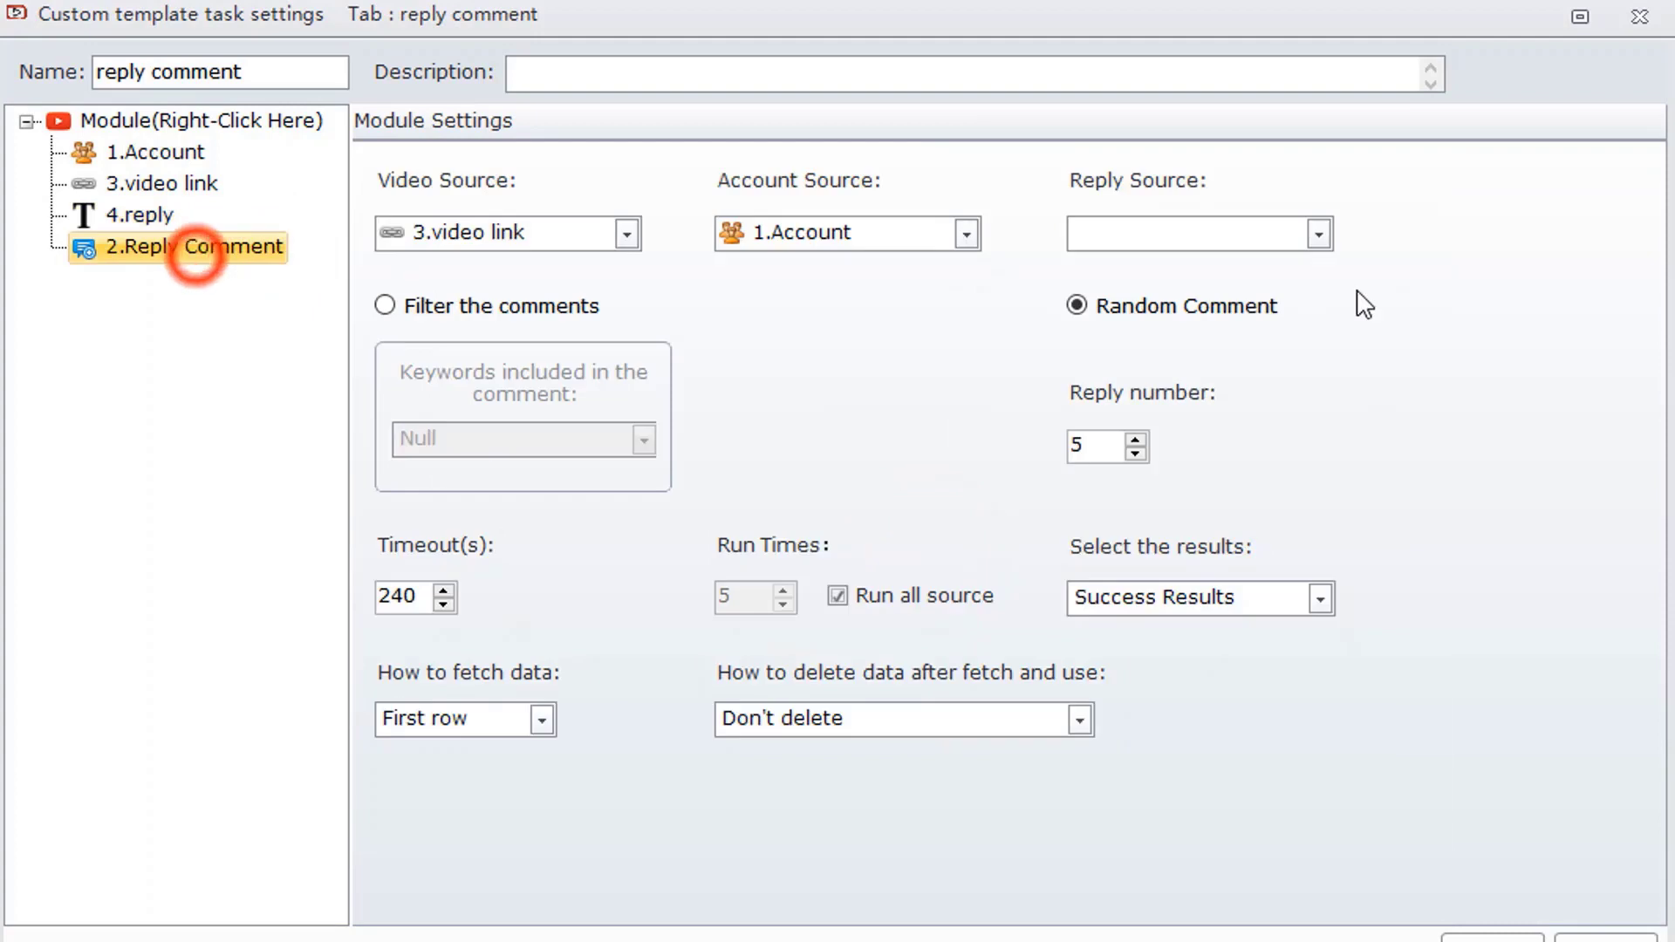
{"action": "left_click", "coordinate": [1199, 234]}
{"action": "left_click", "coordinate": [1179, 265]}
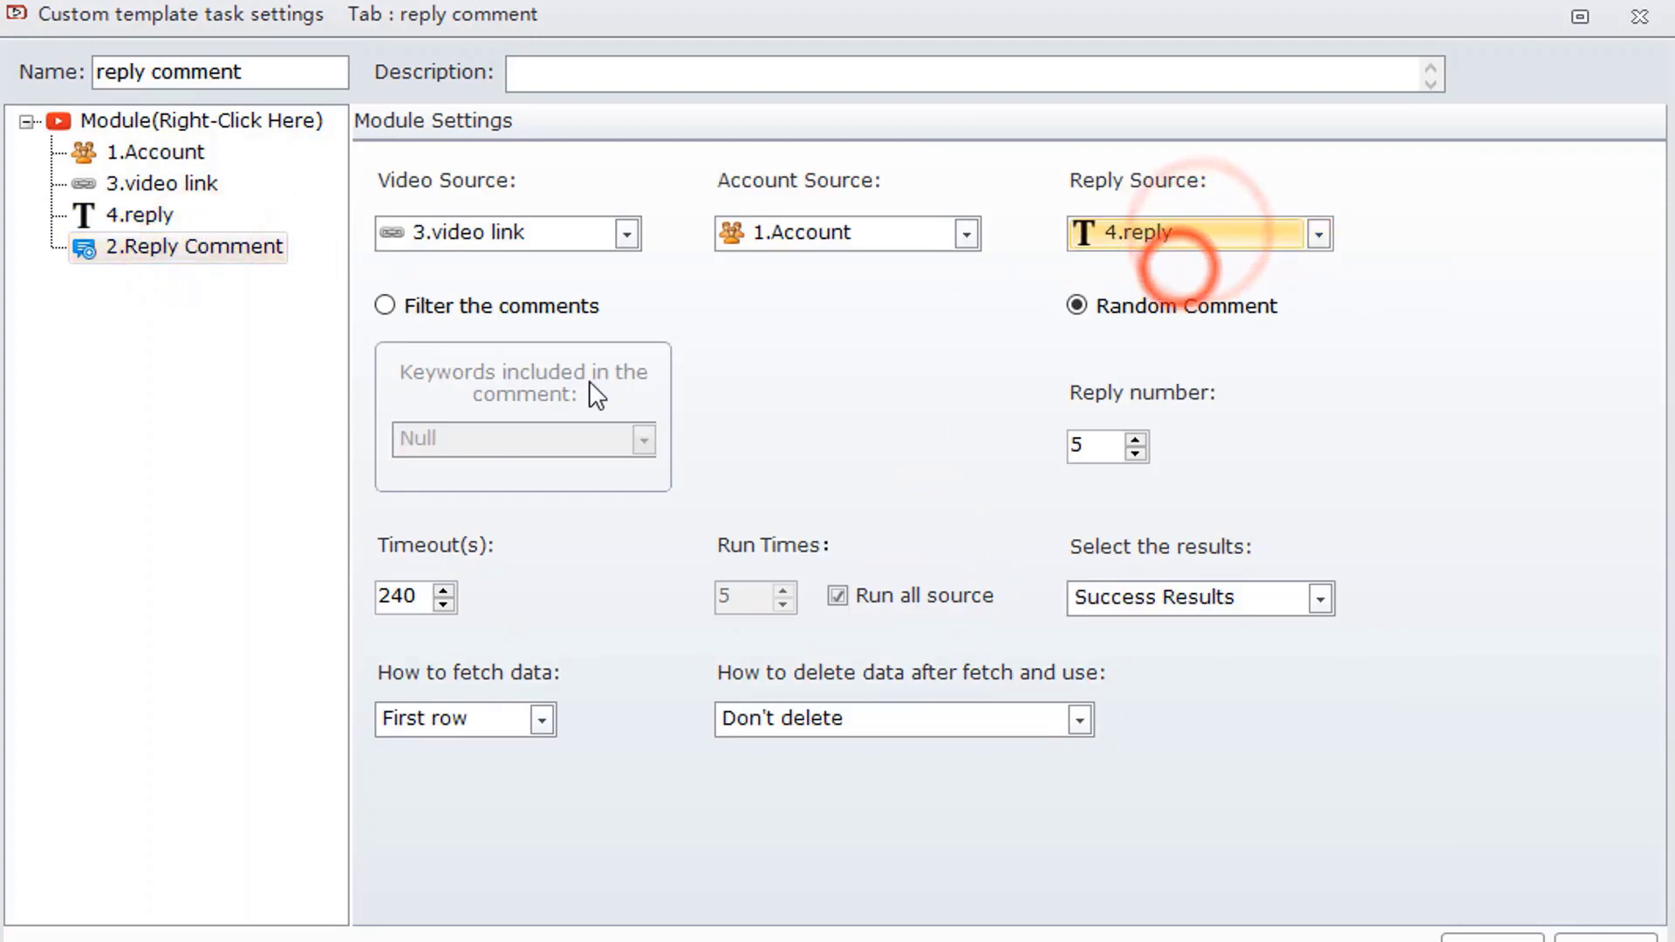
{"action": "left_click", "coordinate": [417, 313]}
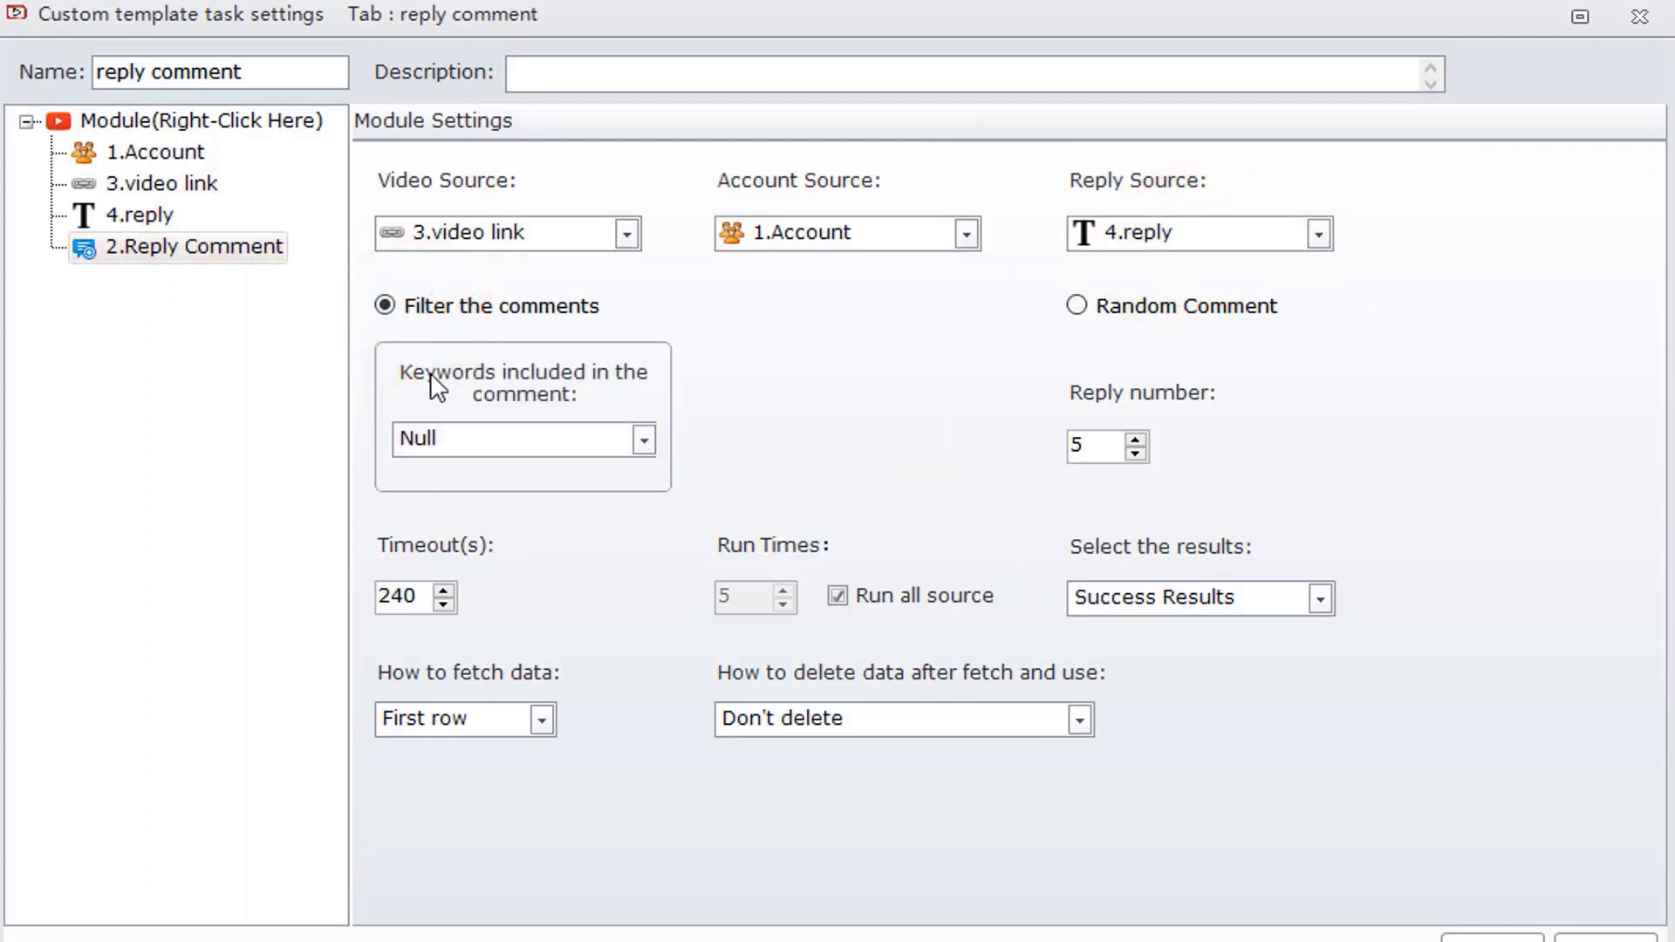
Step: Insert another Text module and rename it 'keywords in the comment'
{"action": "left_click", "coordinate": [154, 245]}
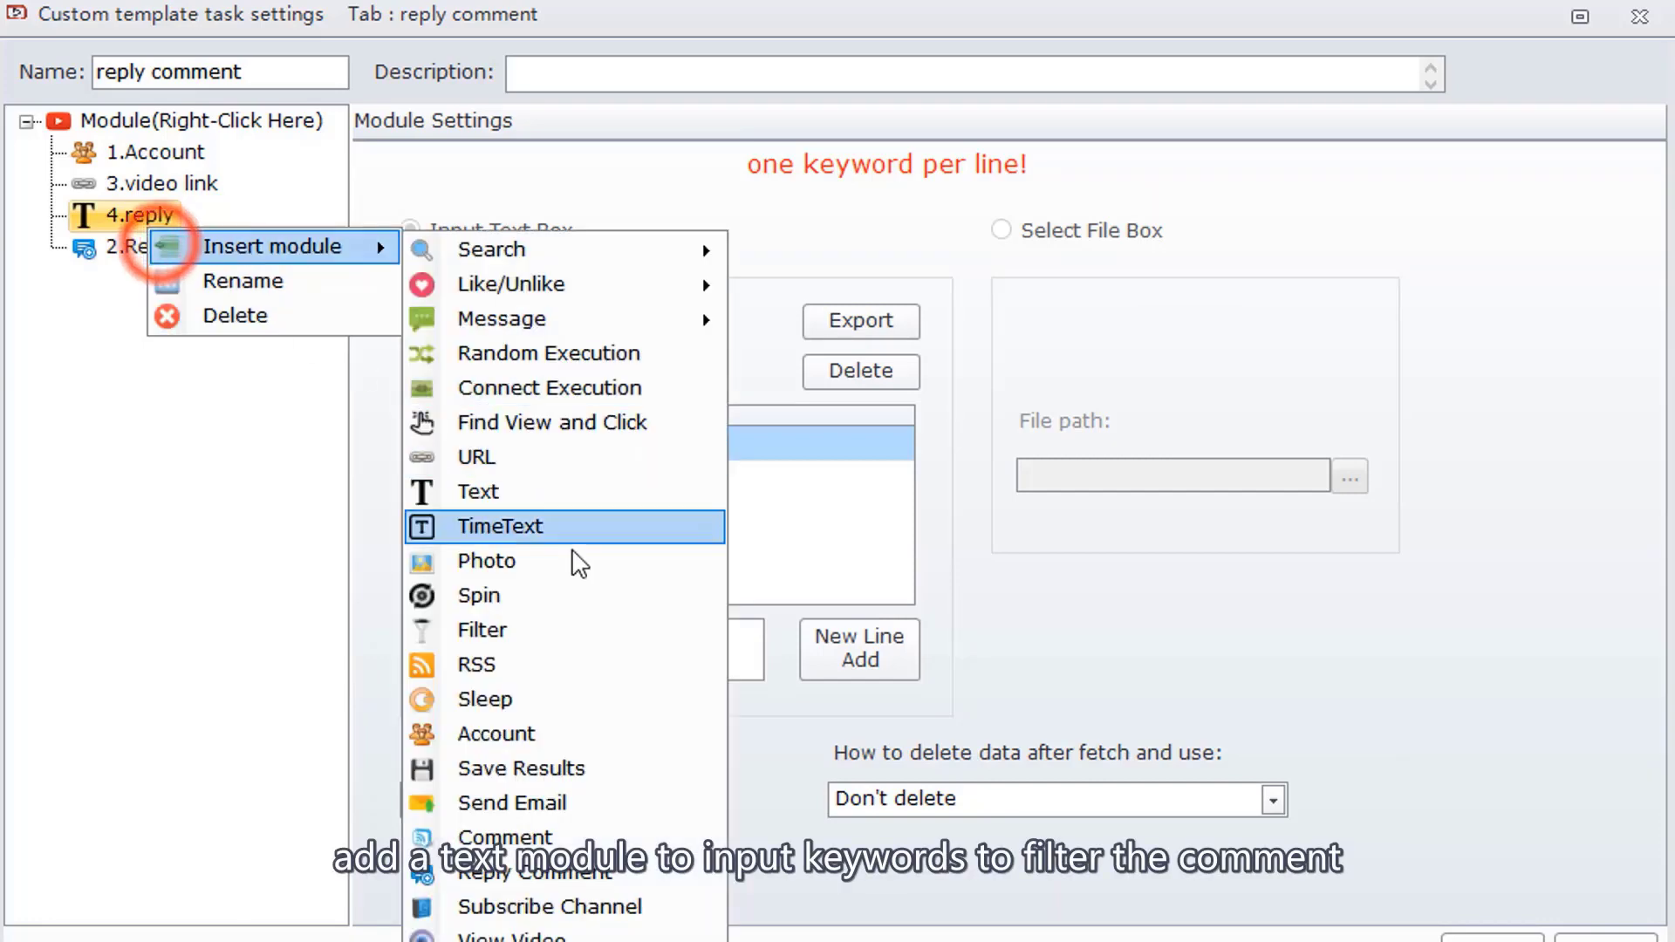
{"action": "left_click", "coordinate": [628, 493]}
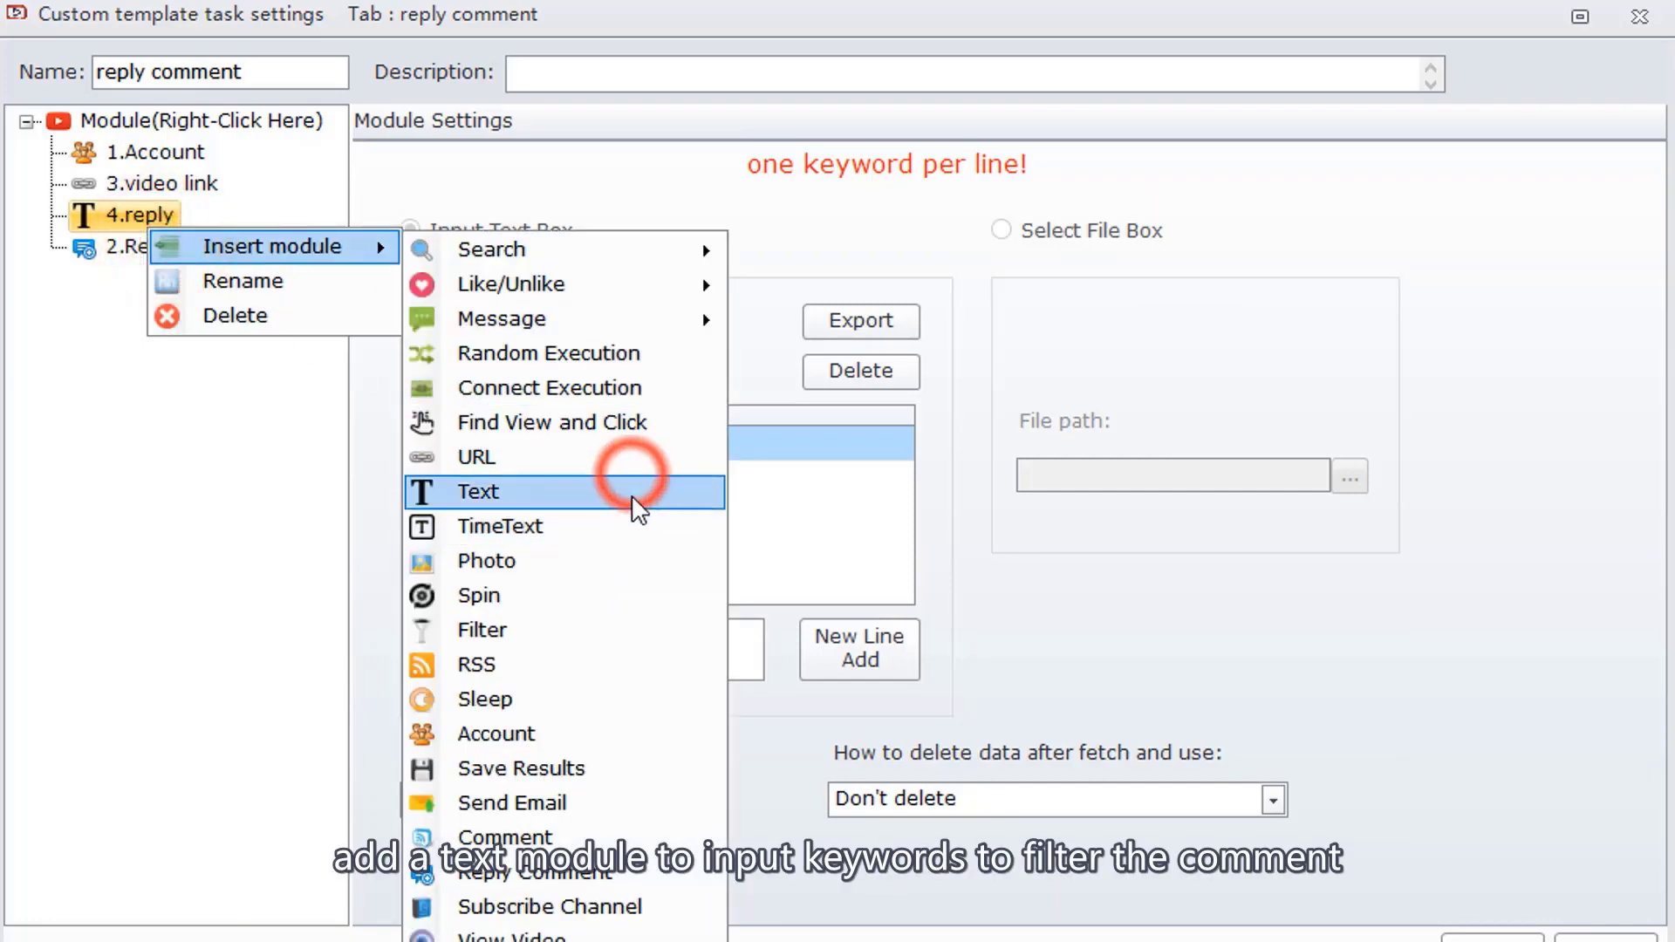
{"action": "right_click", "coordinate": [112, 253]}
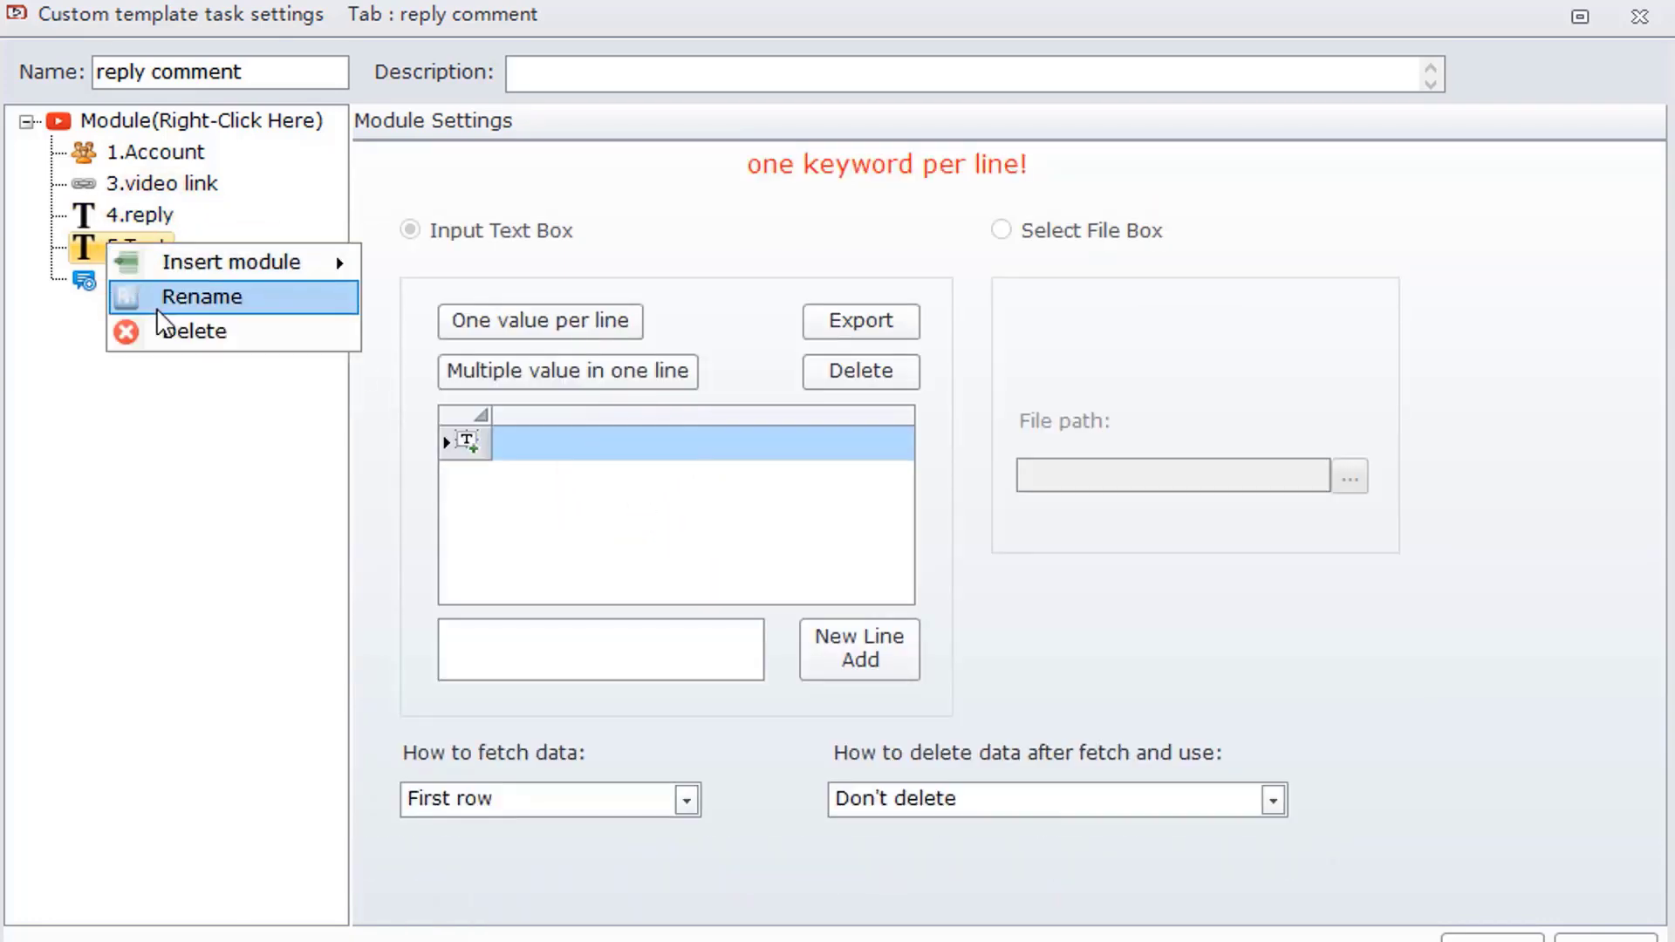
{"action": "left_click", "coordinate": [166, 293]}
{"action": "type", "text": "keywords in the comment"}
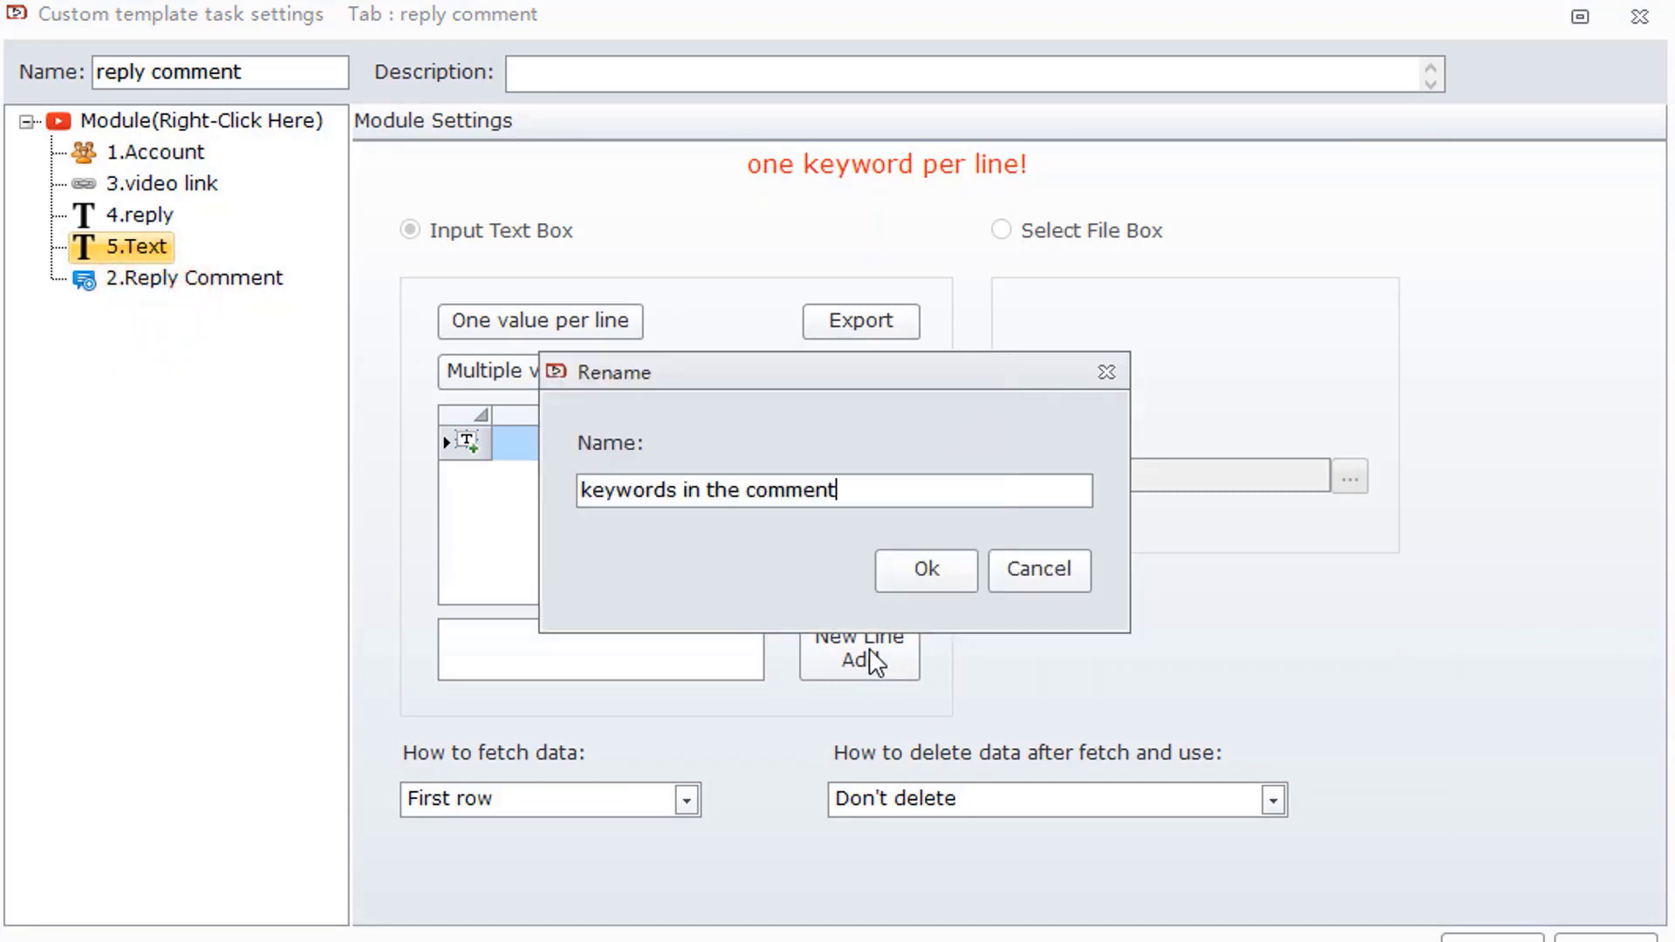
{"action": "left_click", "coordinate": [947, 582]}
Step: Set Reply Comment's keyword source to 'keywords in the comment' and set the reply number to 4
{"action": "left_click", "coordinate": [234, 277]}
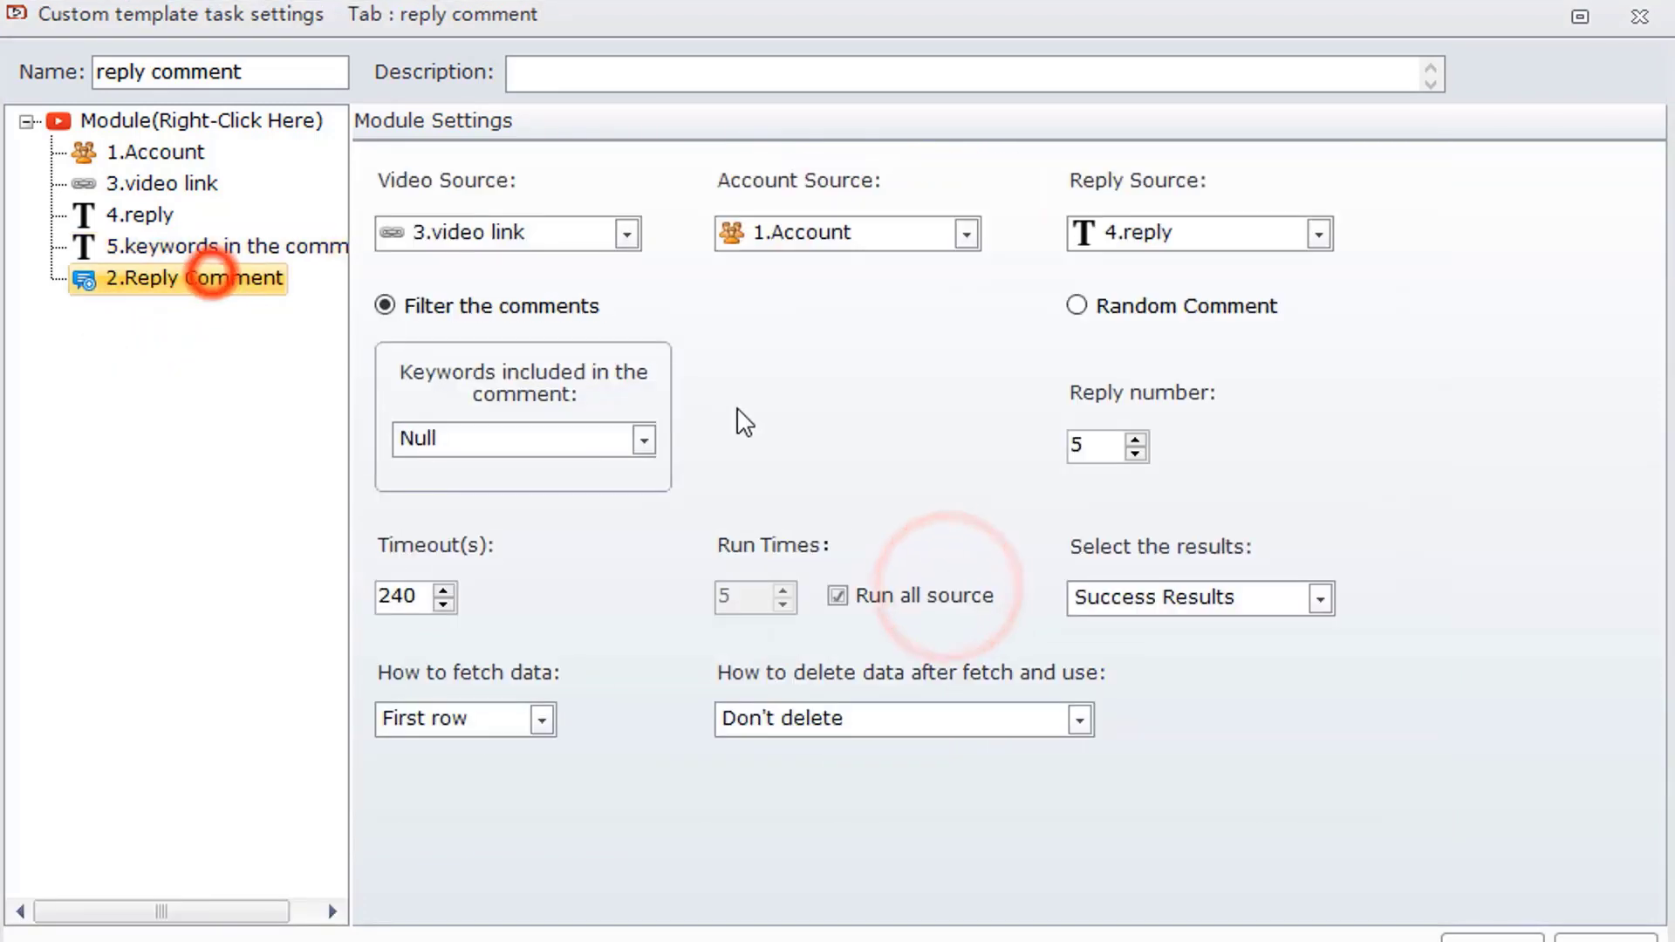
{"action": "left_click", "coordinate": [541, 438]}
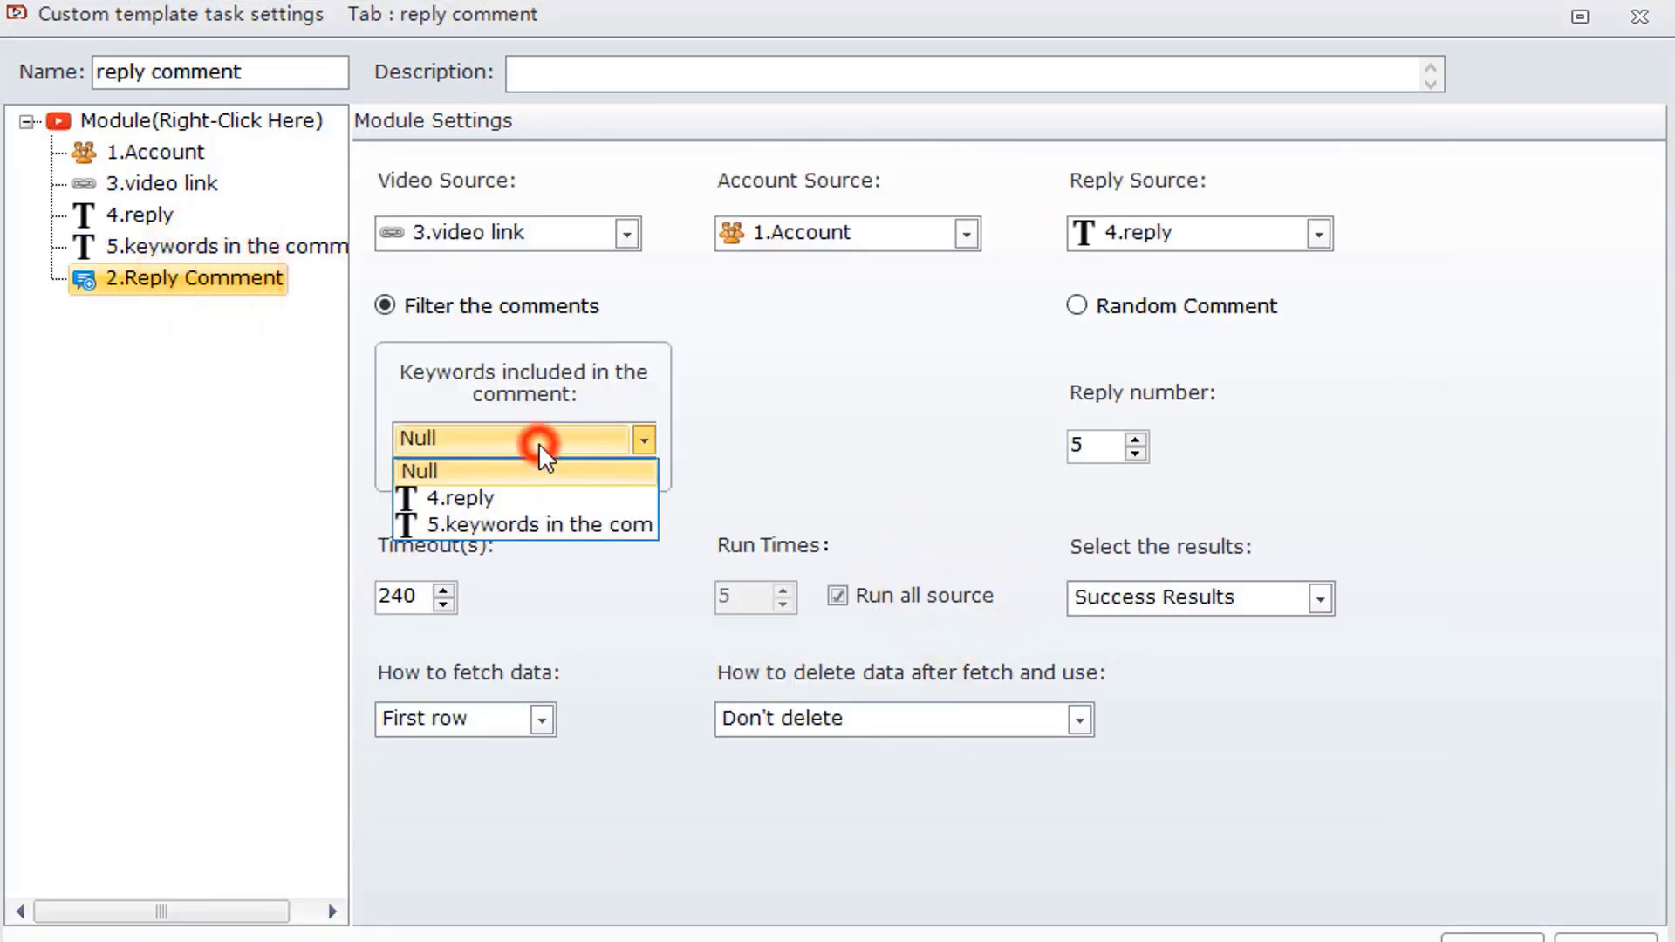
{"action": "left_click", "coordinate": [532, 524]}
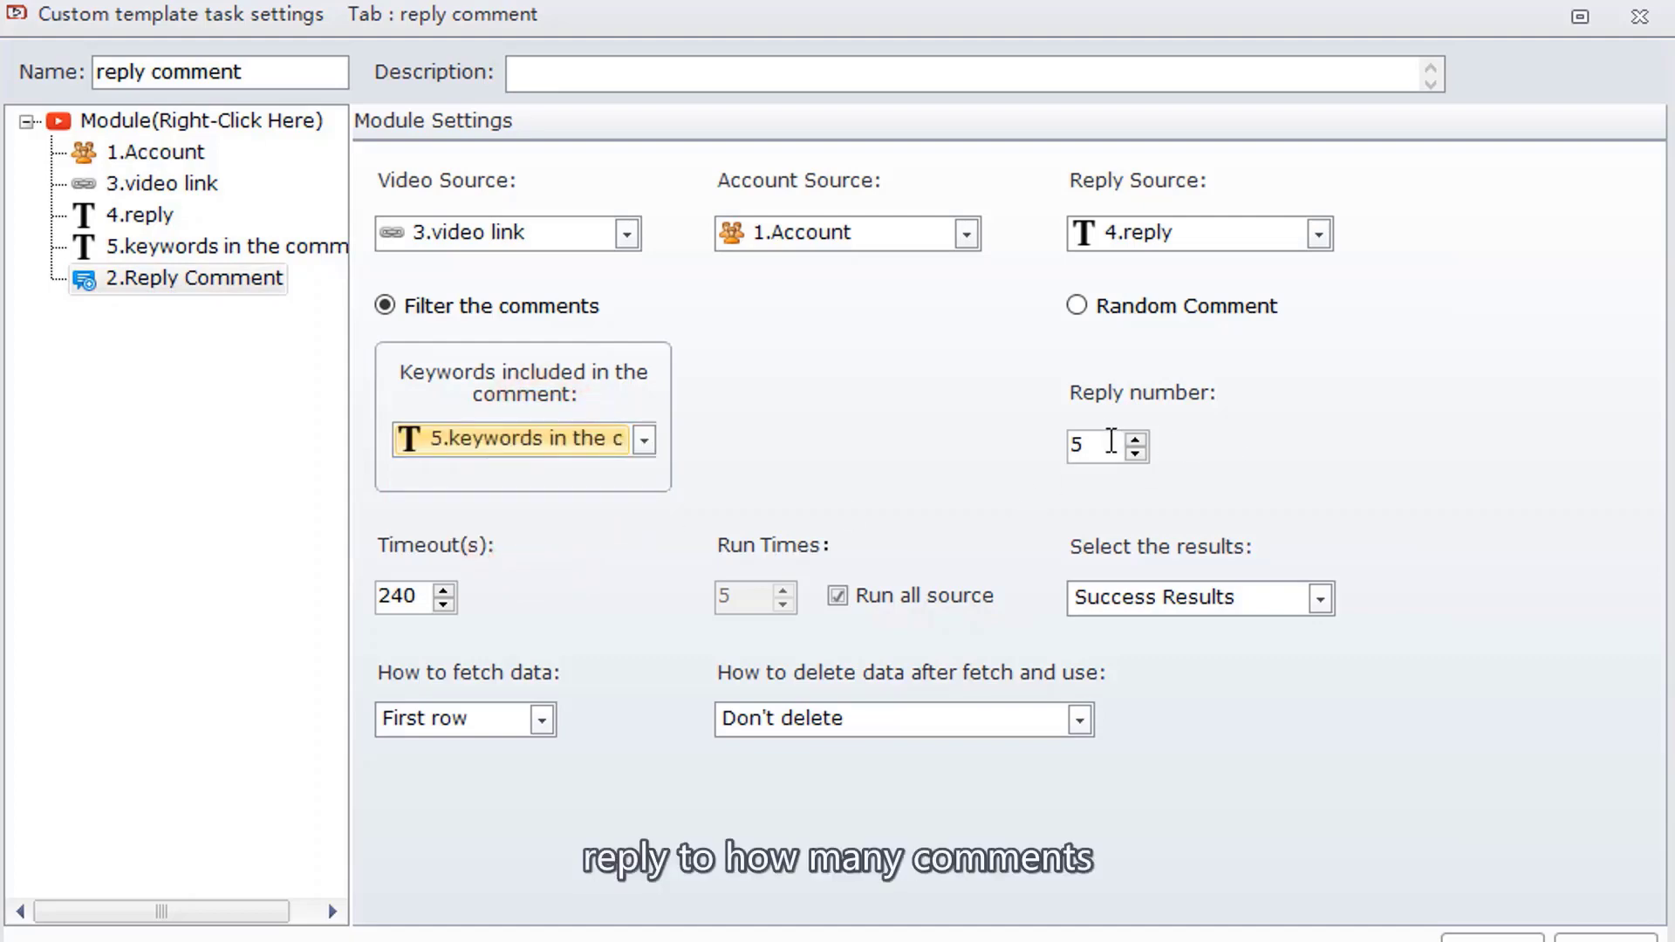
{"action": "double_click", "coordinate": [1105, 443]}
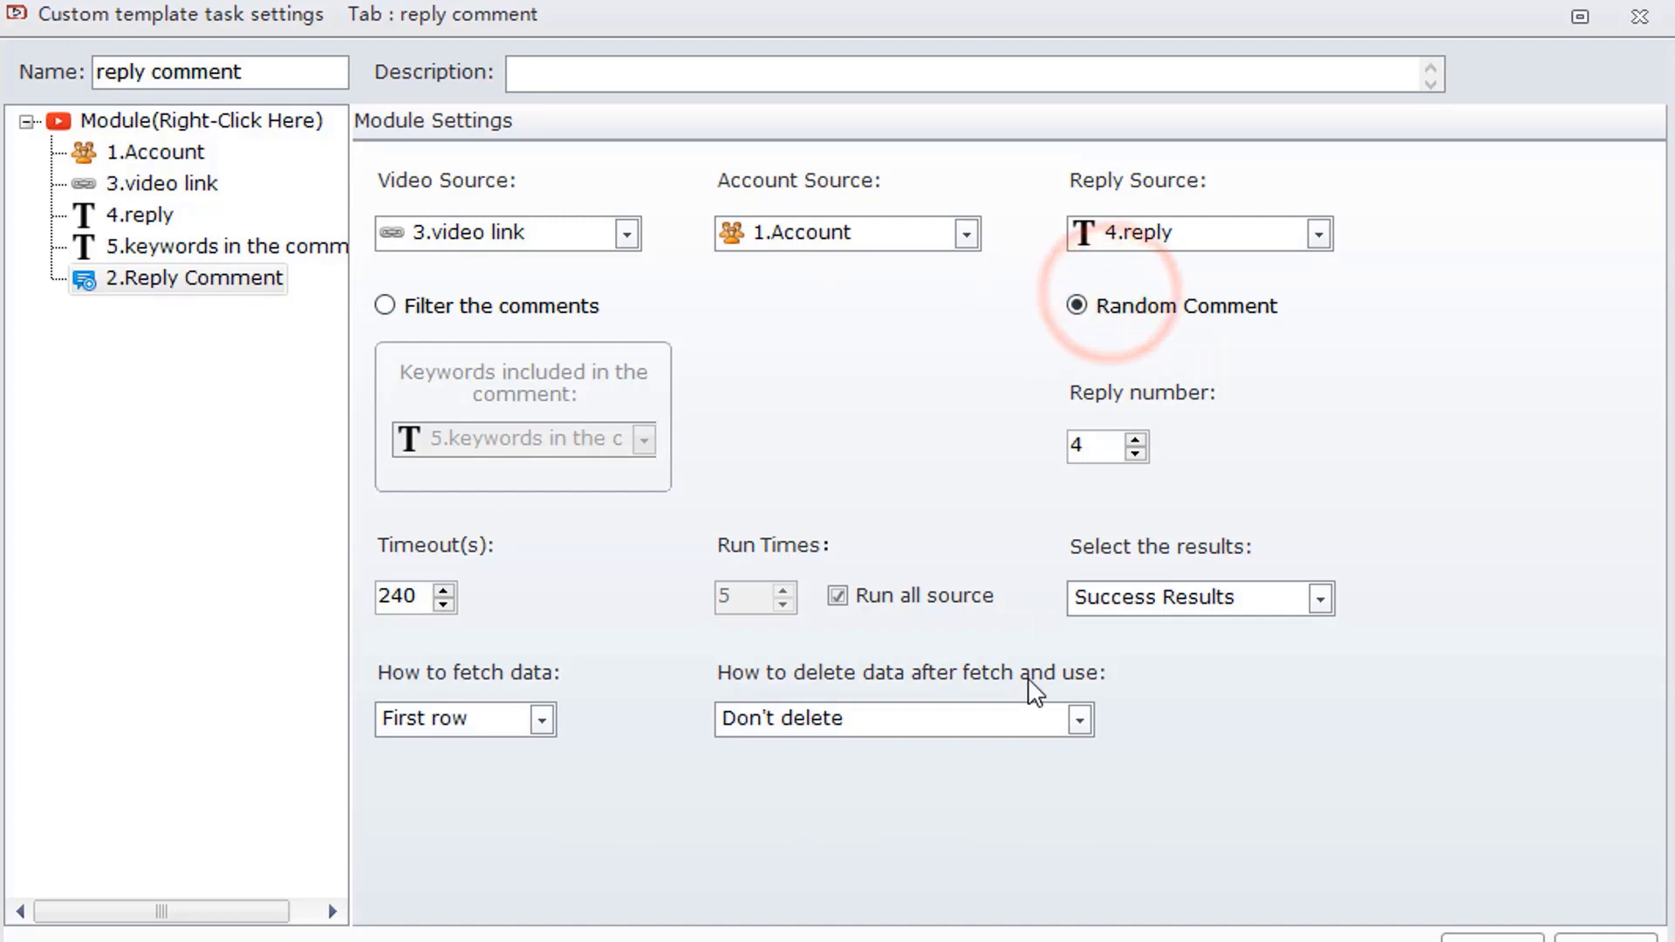
Step: Save the reply comment template and create its task with the first account and a pasted video link
{"action": "left_click", "coordinate": [1493, 940]}
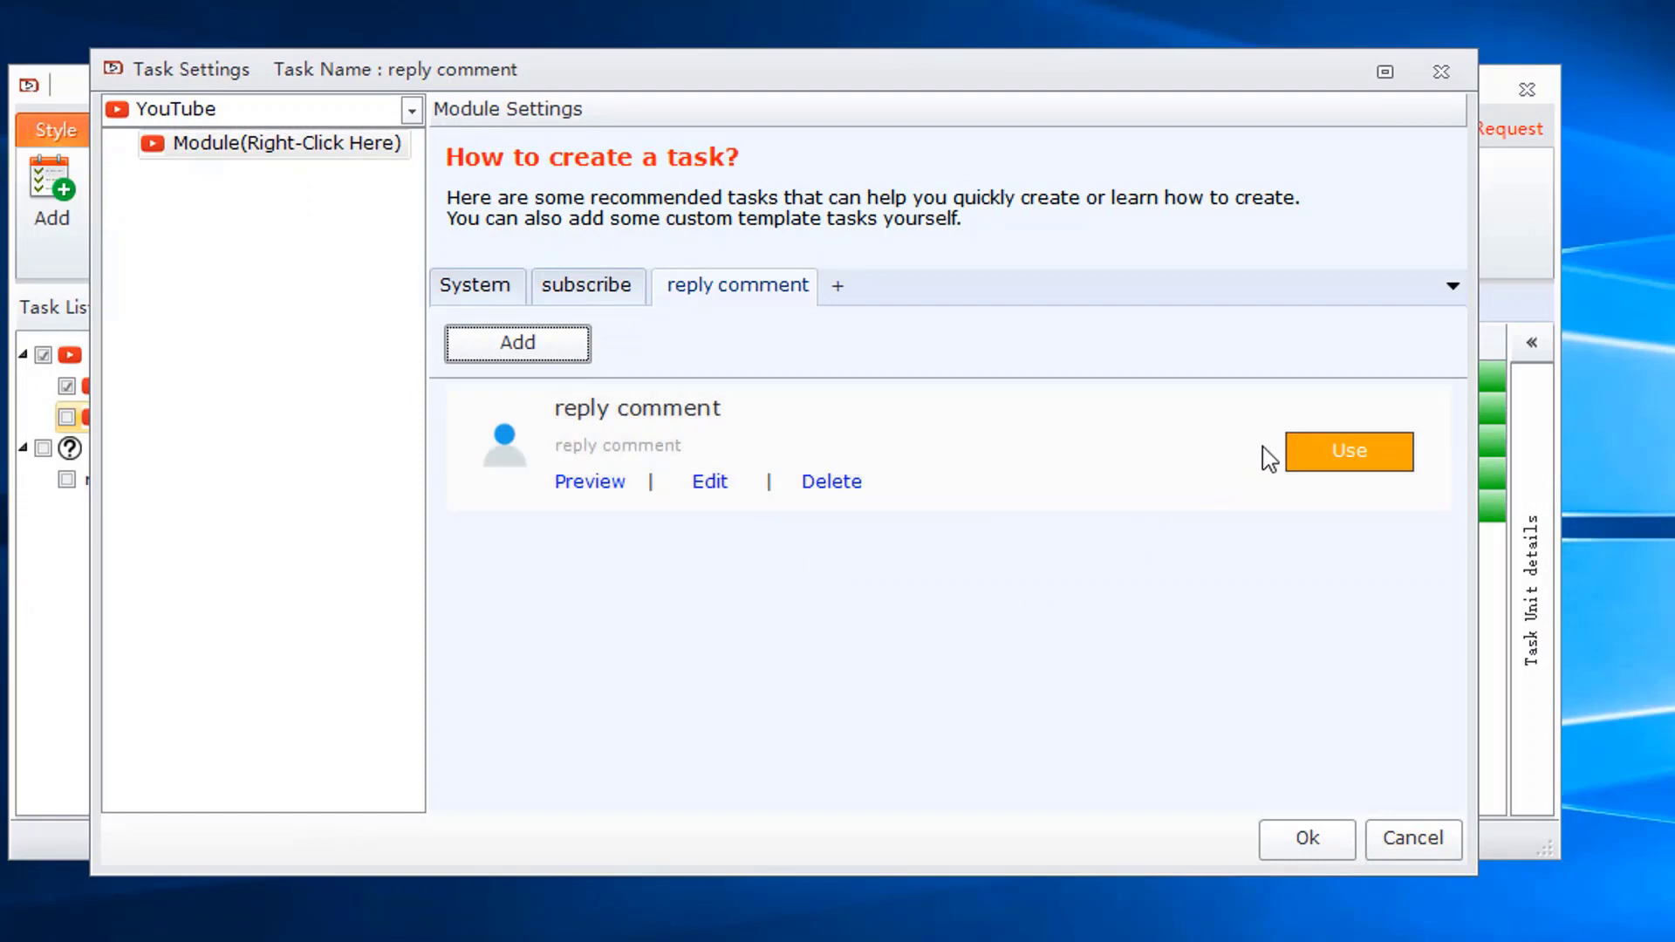
{"action": "left_click", "coordinate": [1338, 469]}
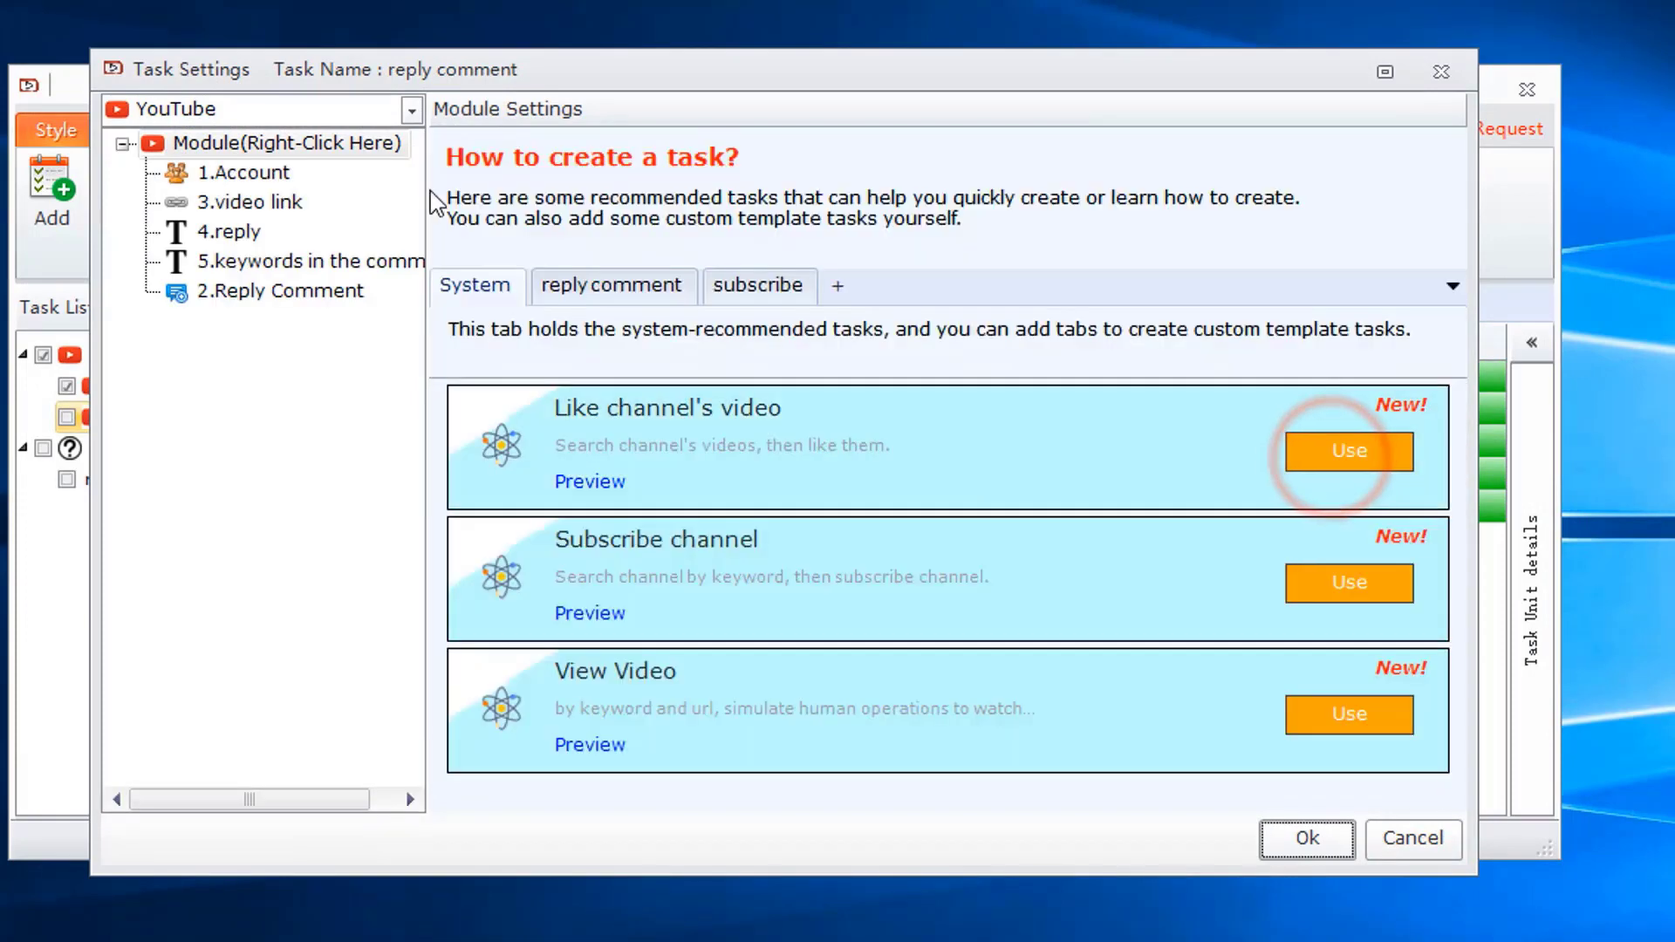
{"action": "left_click", "coordinate": [267, 174]}
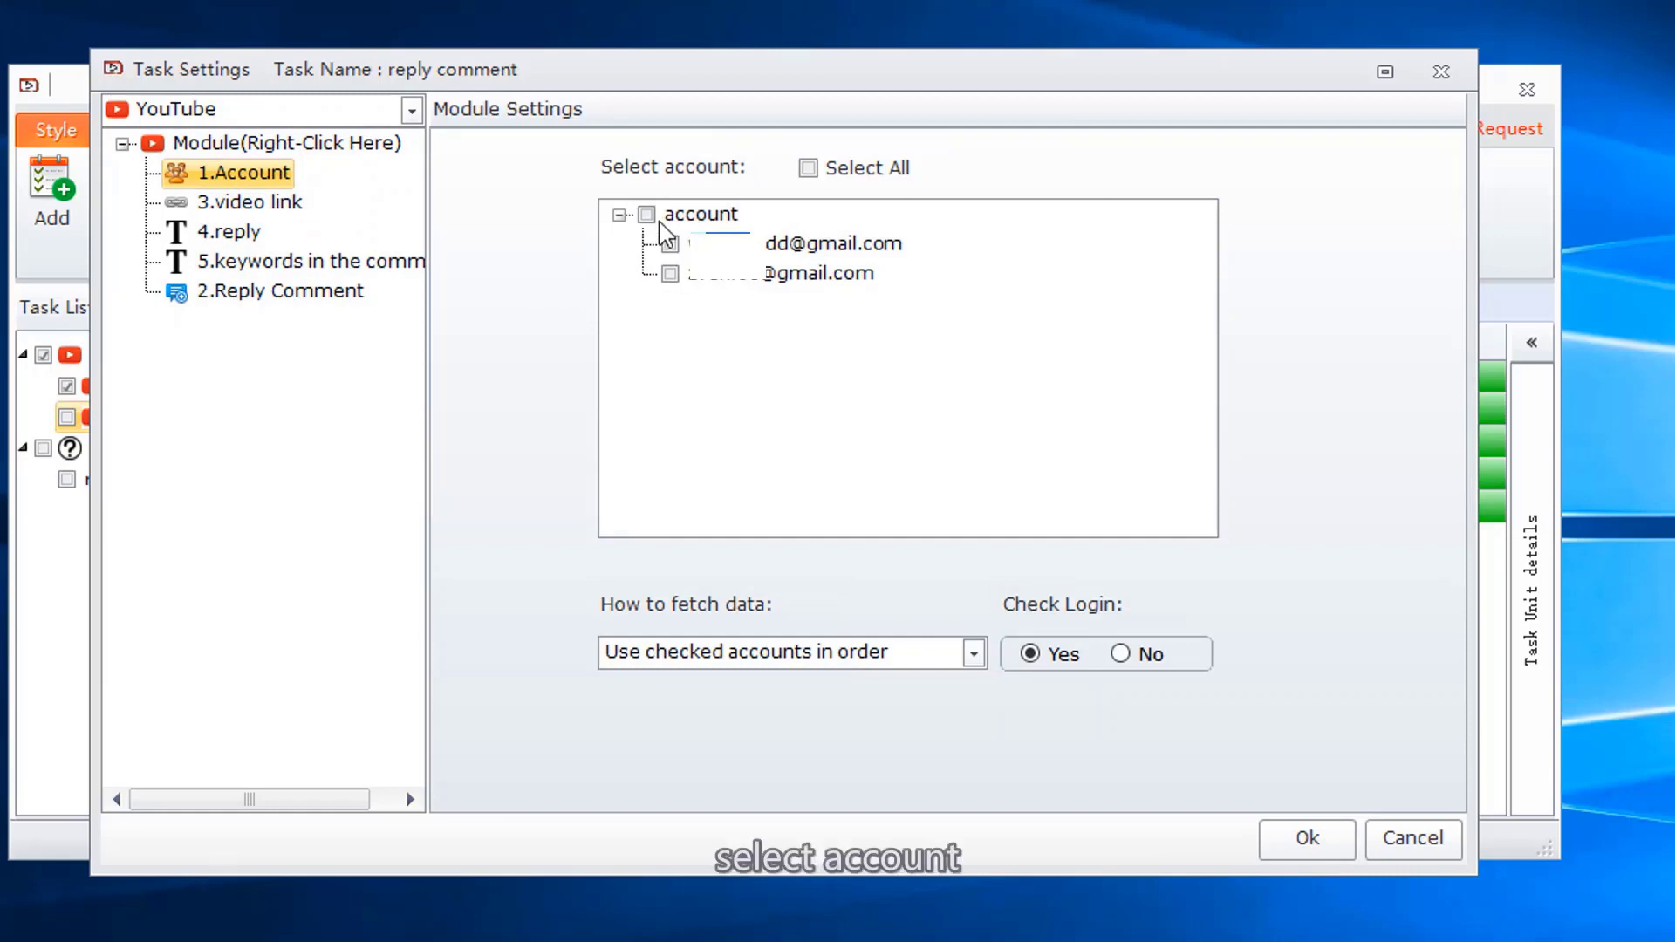
{"action": "left_click", "coordinate": [670, 246]}
{"action": "left_click", "coordinate": [230, 204]}
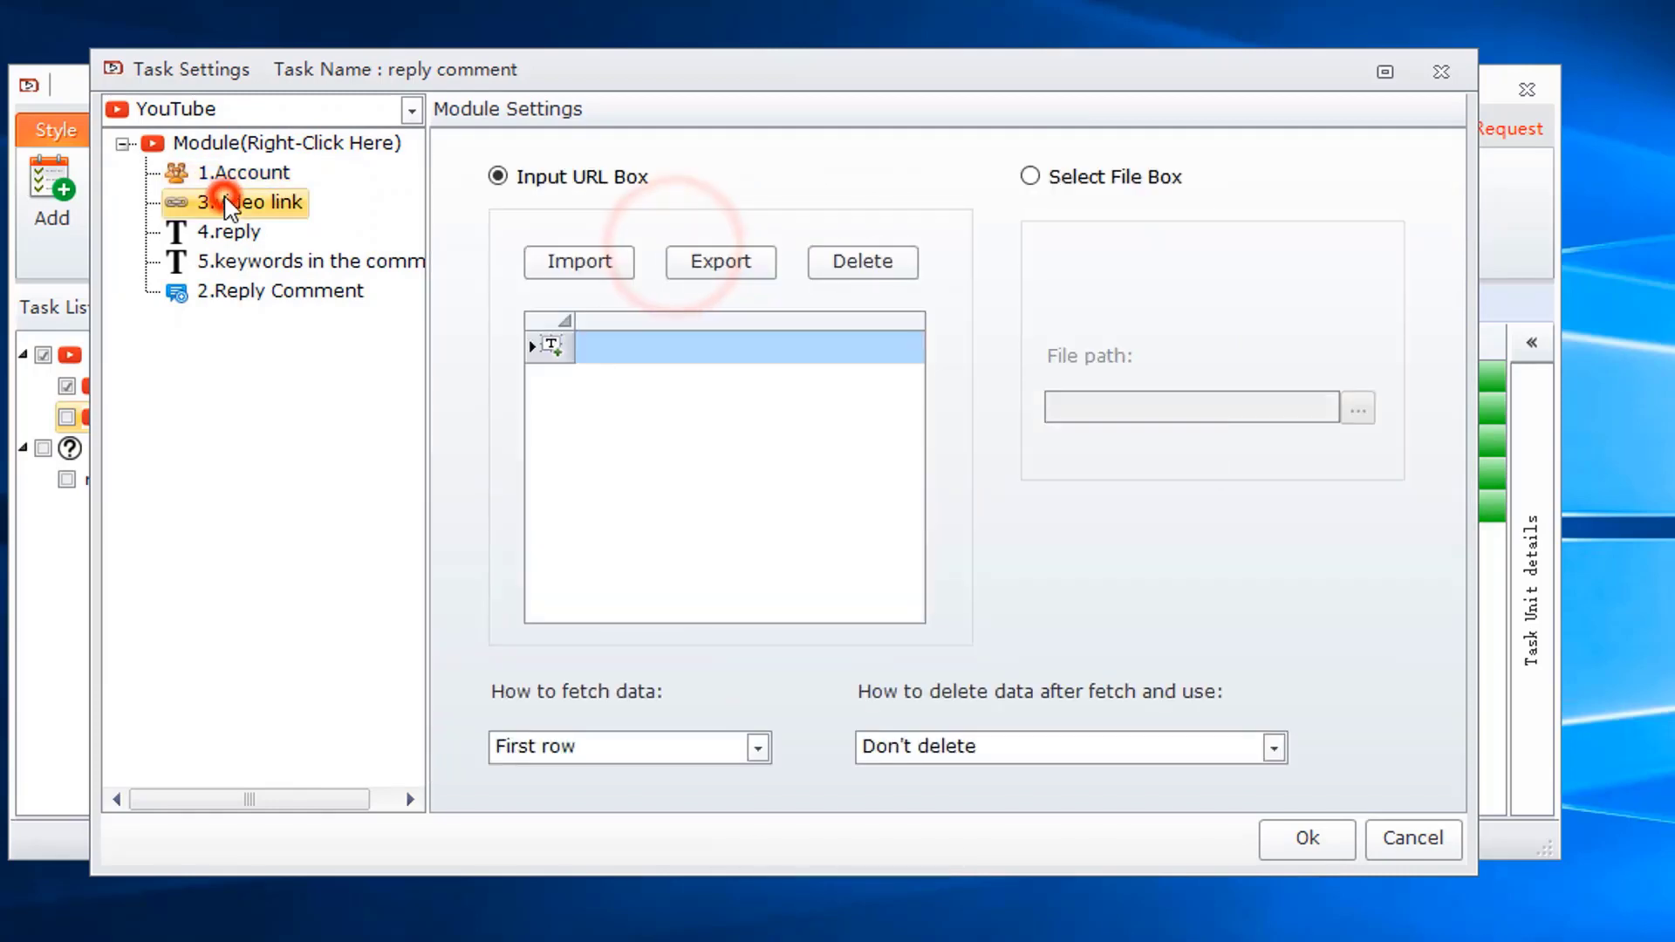
{"action": "left_click", "coordinate": [684, 348]}
{"action": "type", "text": "https://www.youtube.com/watch?v=02Irnn7F1PM"}
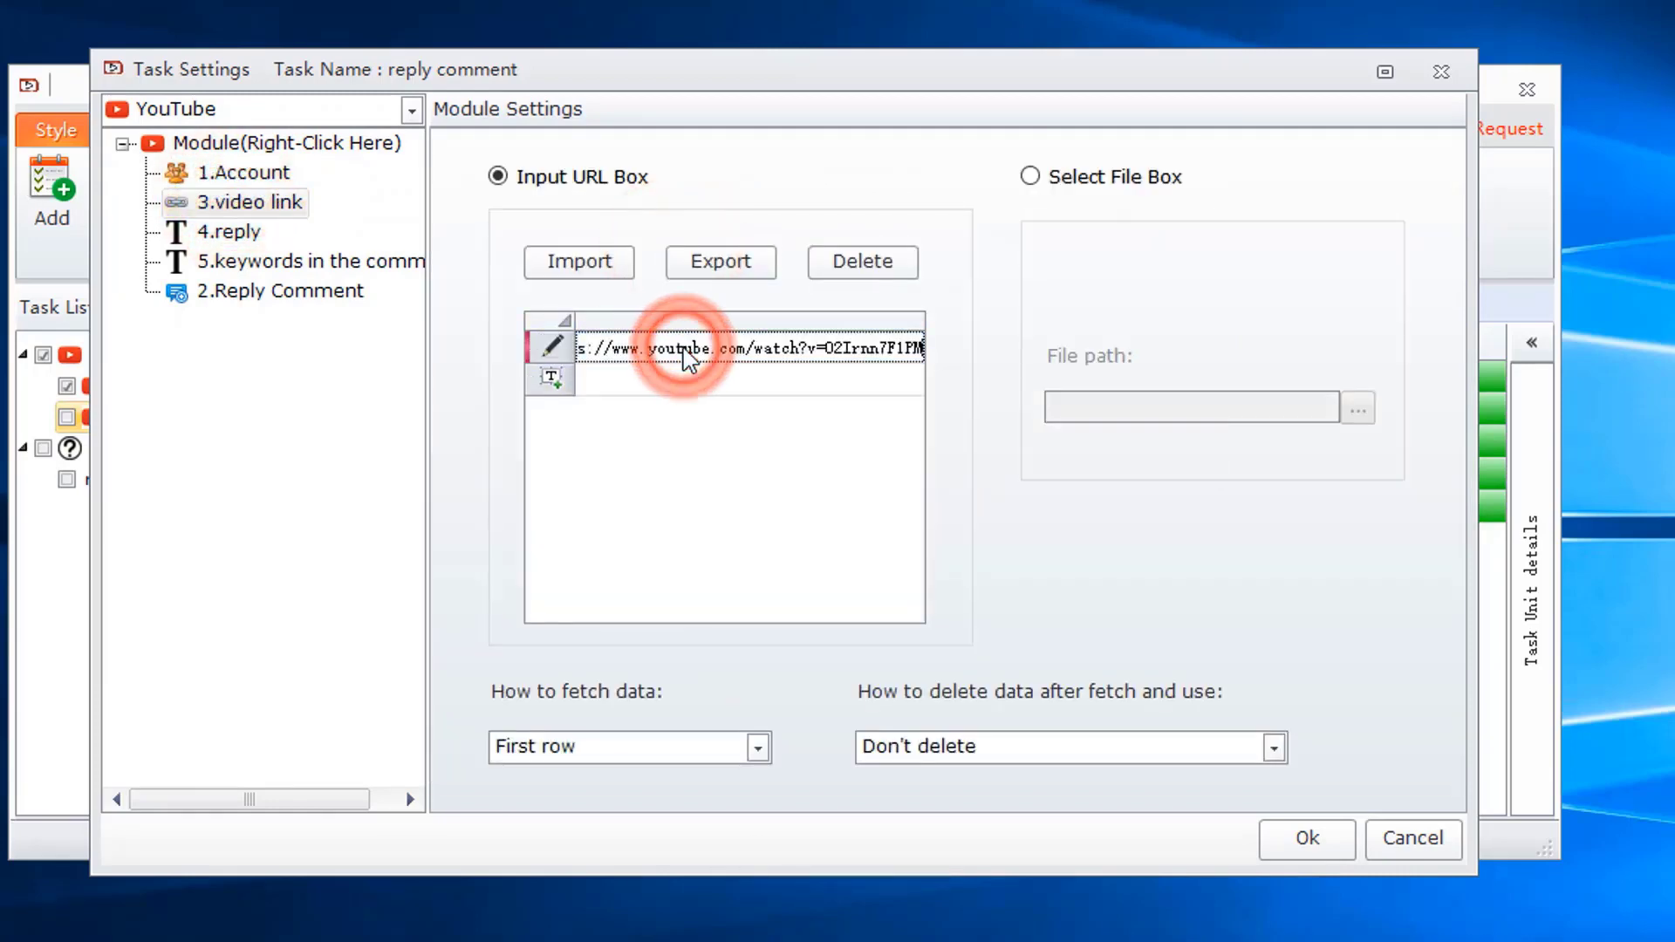
Step: Add a check mark and a red heart emoji as two replies in 4.reply
{"action": "left_click", "coordinate": [222, 232]}
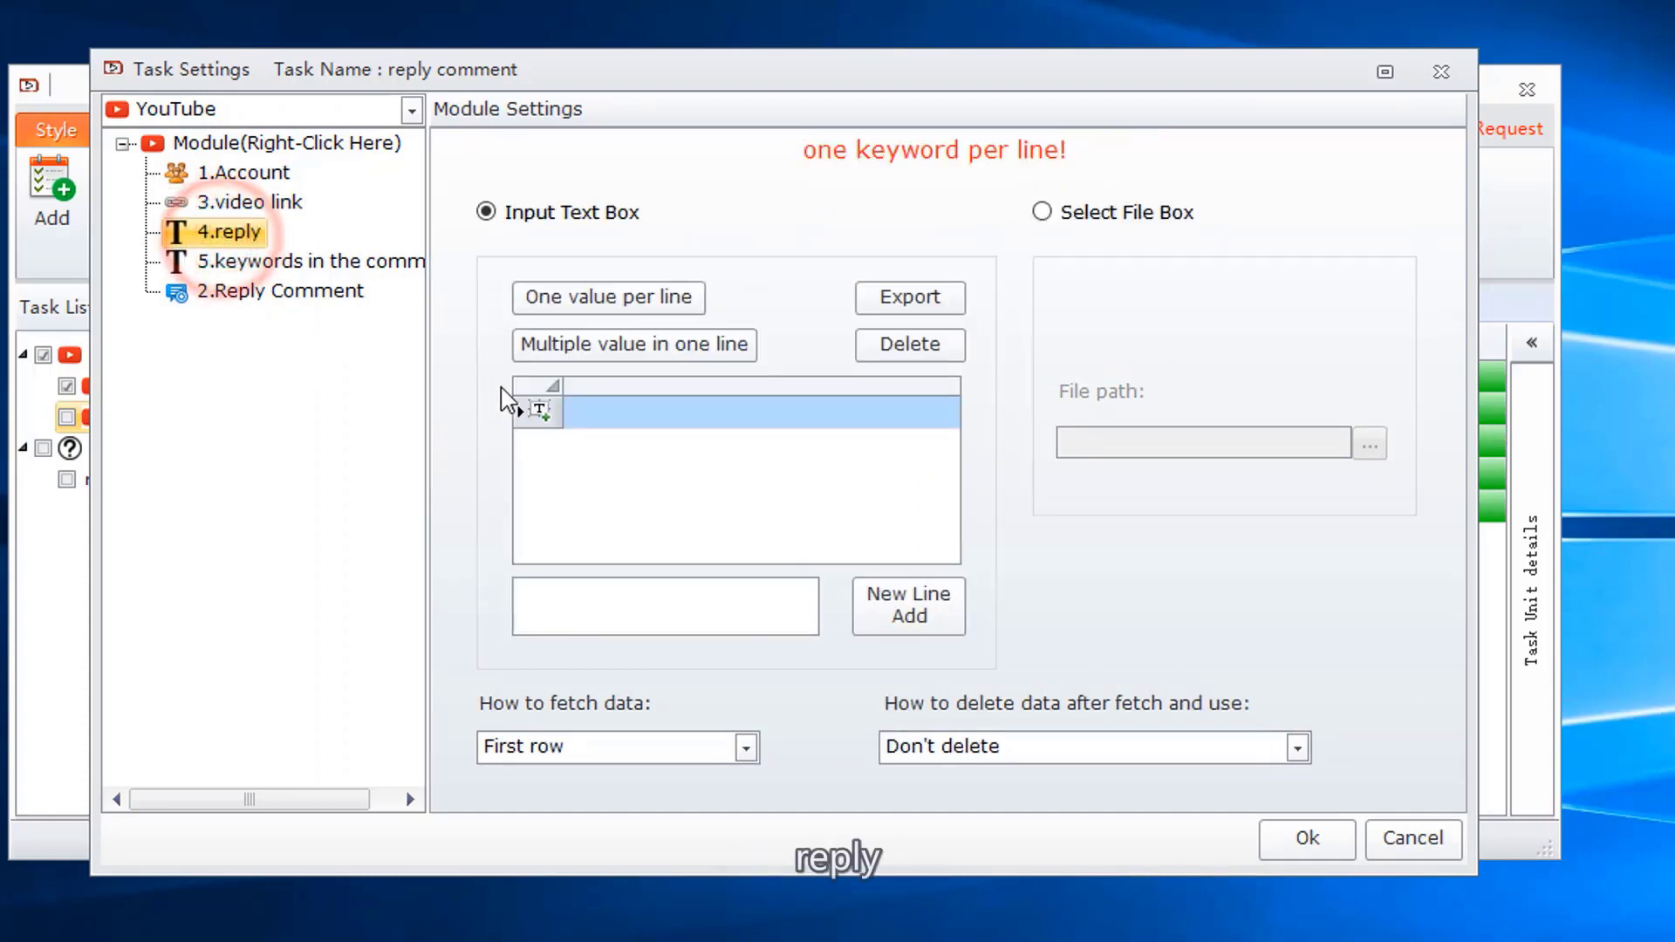
{"action": "left_click", "coordinate": [590, 426]}
{"action": "key", "text": "super+period"}
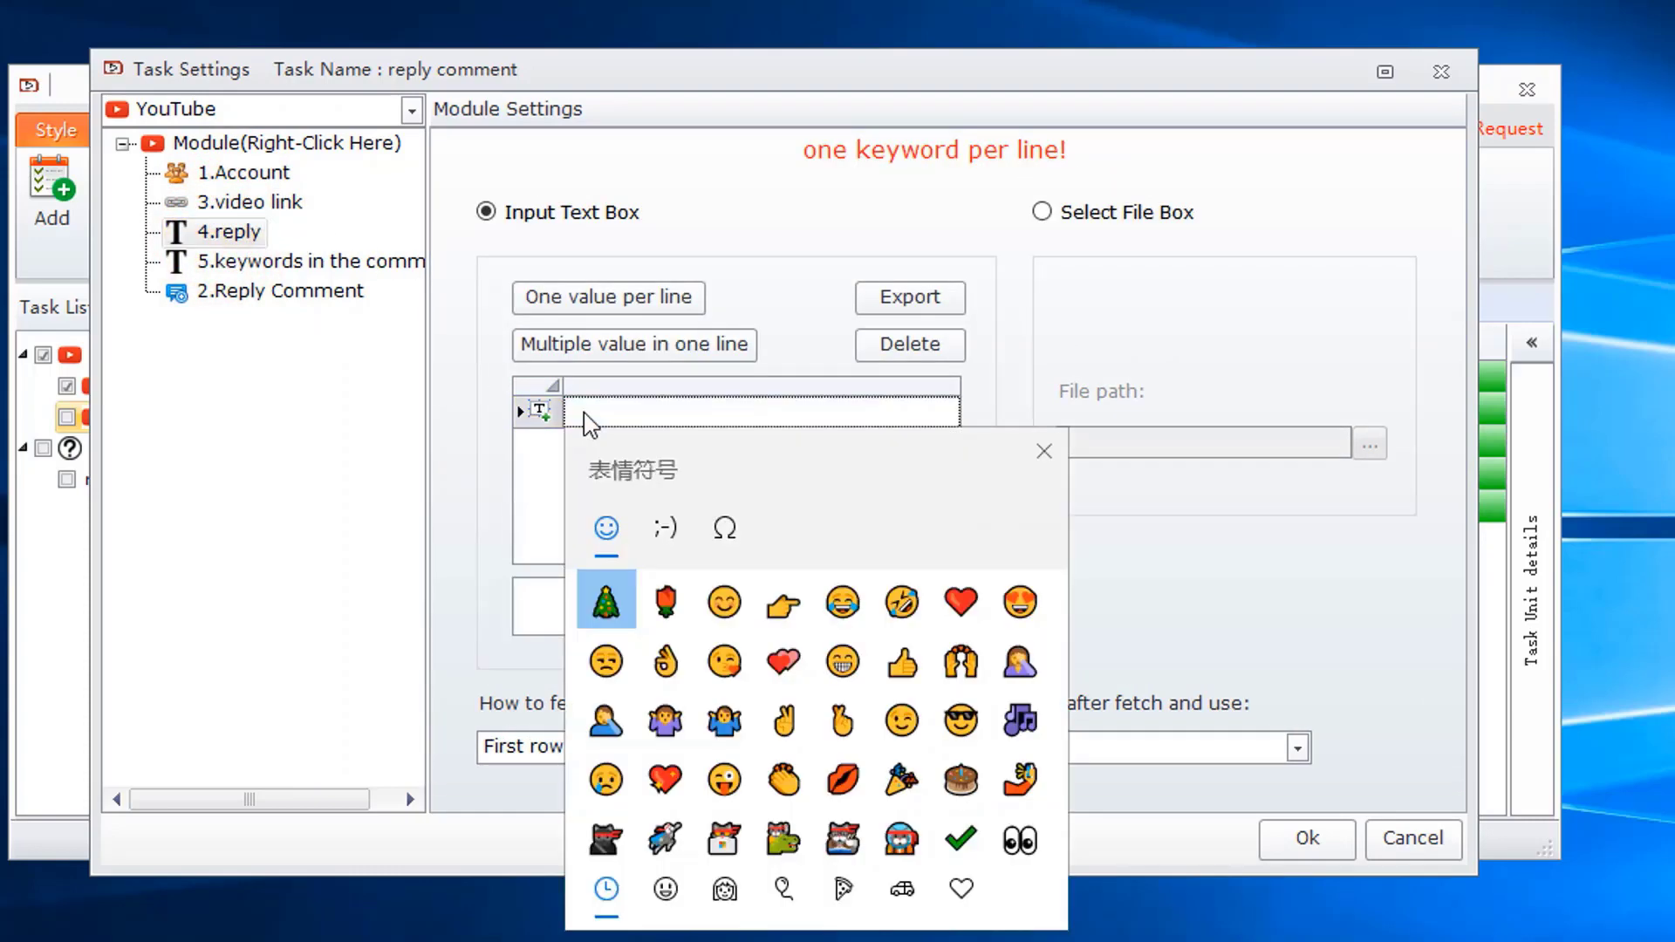
{"action": "left_click", "coordinate": [949, 851]}
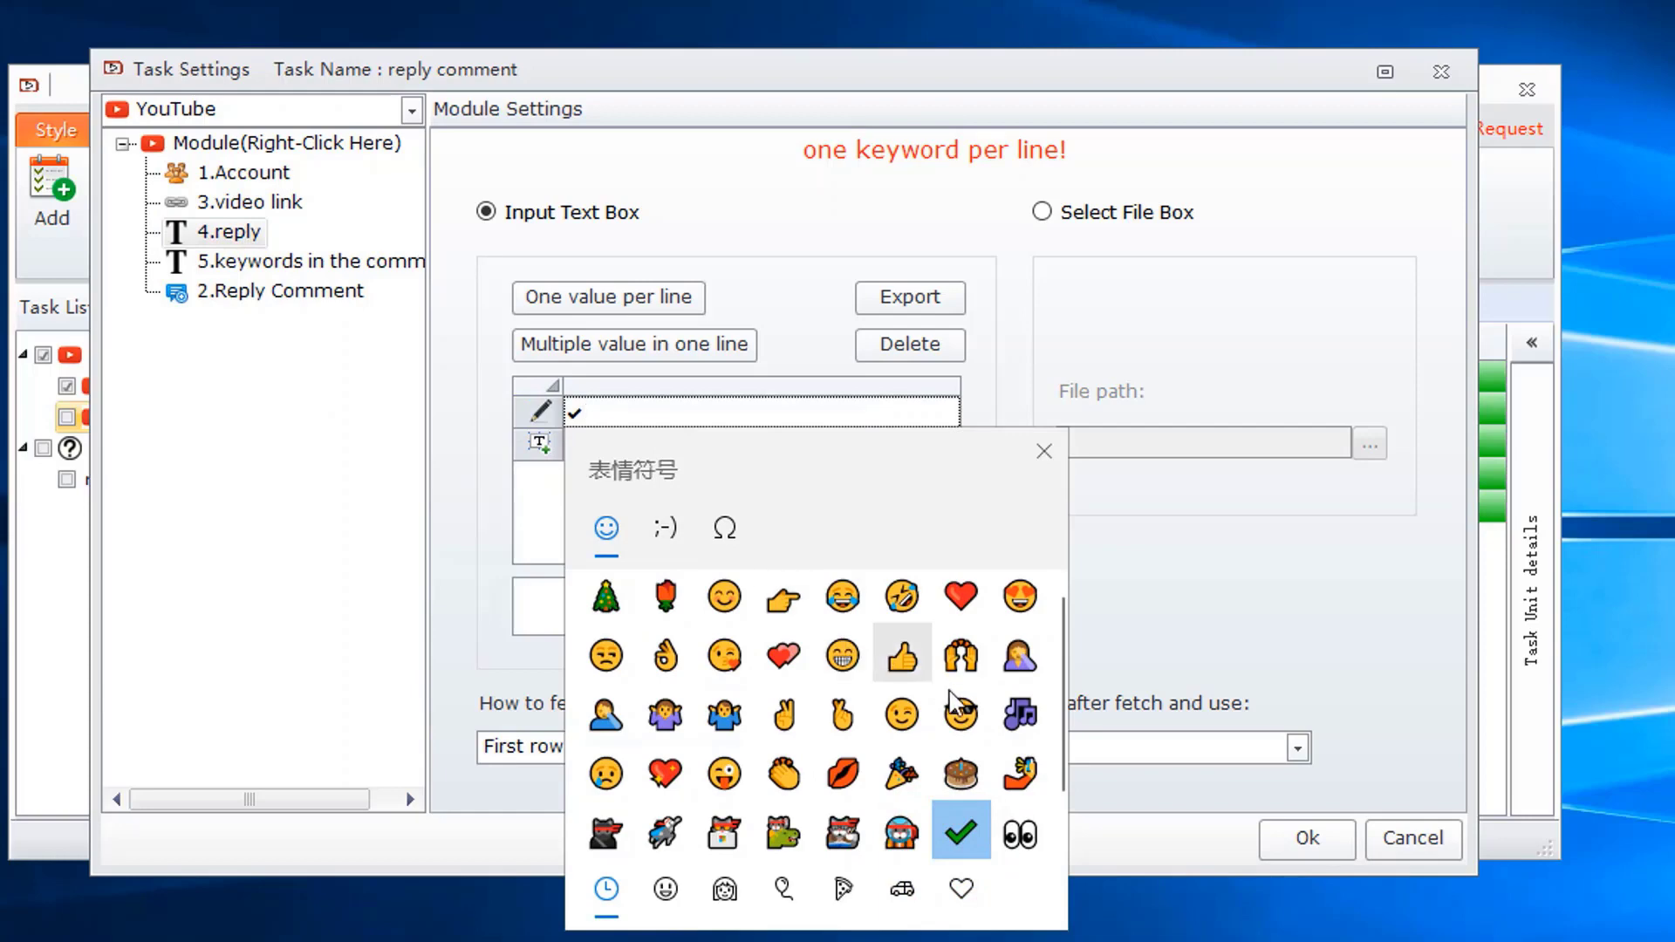
{"action": "left_click", "coordinate": [628, 413]}
{"action": "left_click", "coordinate": [598, 446]}
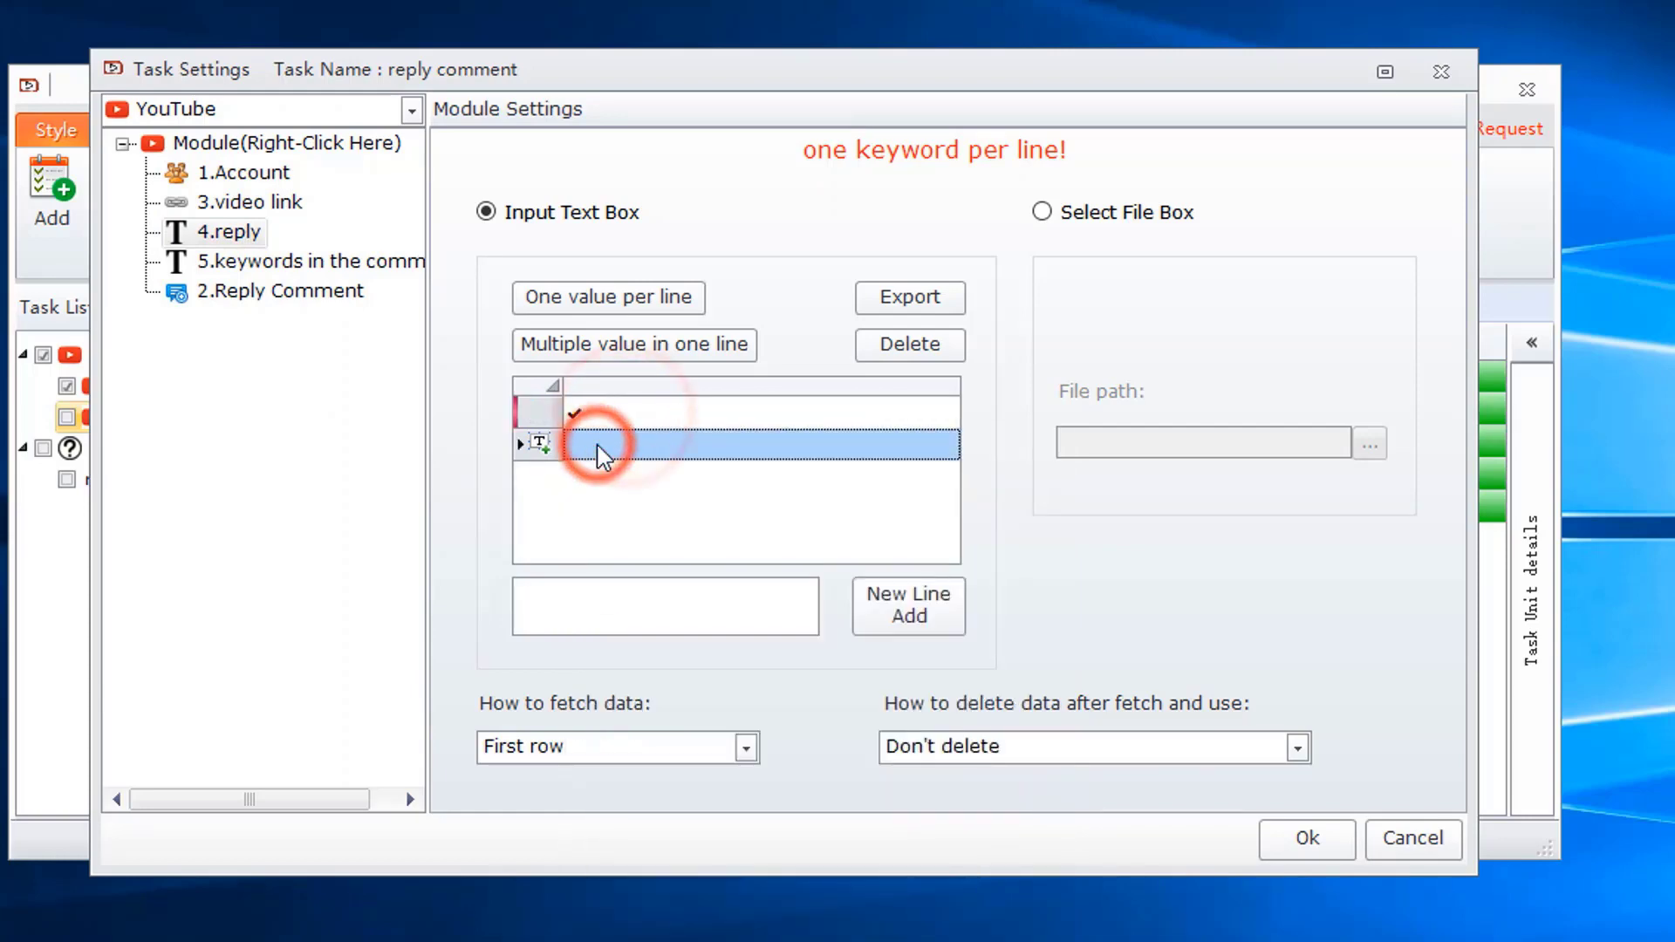
{"action": "key", "text": "super+period"}
{"action": "left_click", "coordinate": [1019, 633]}
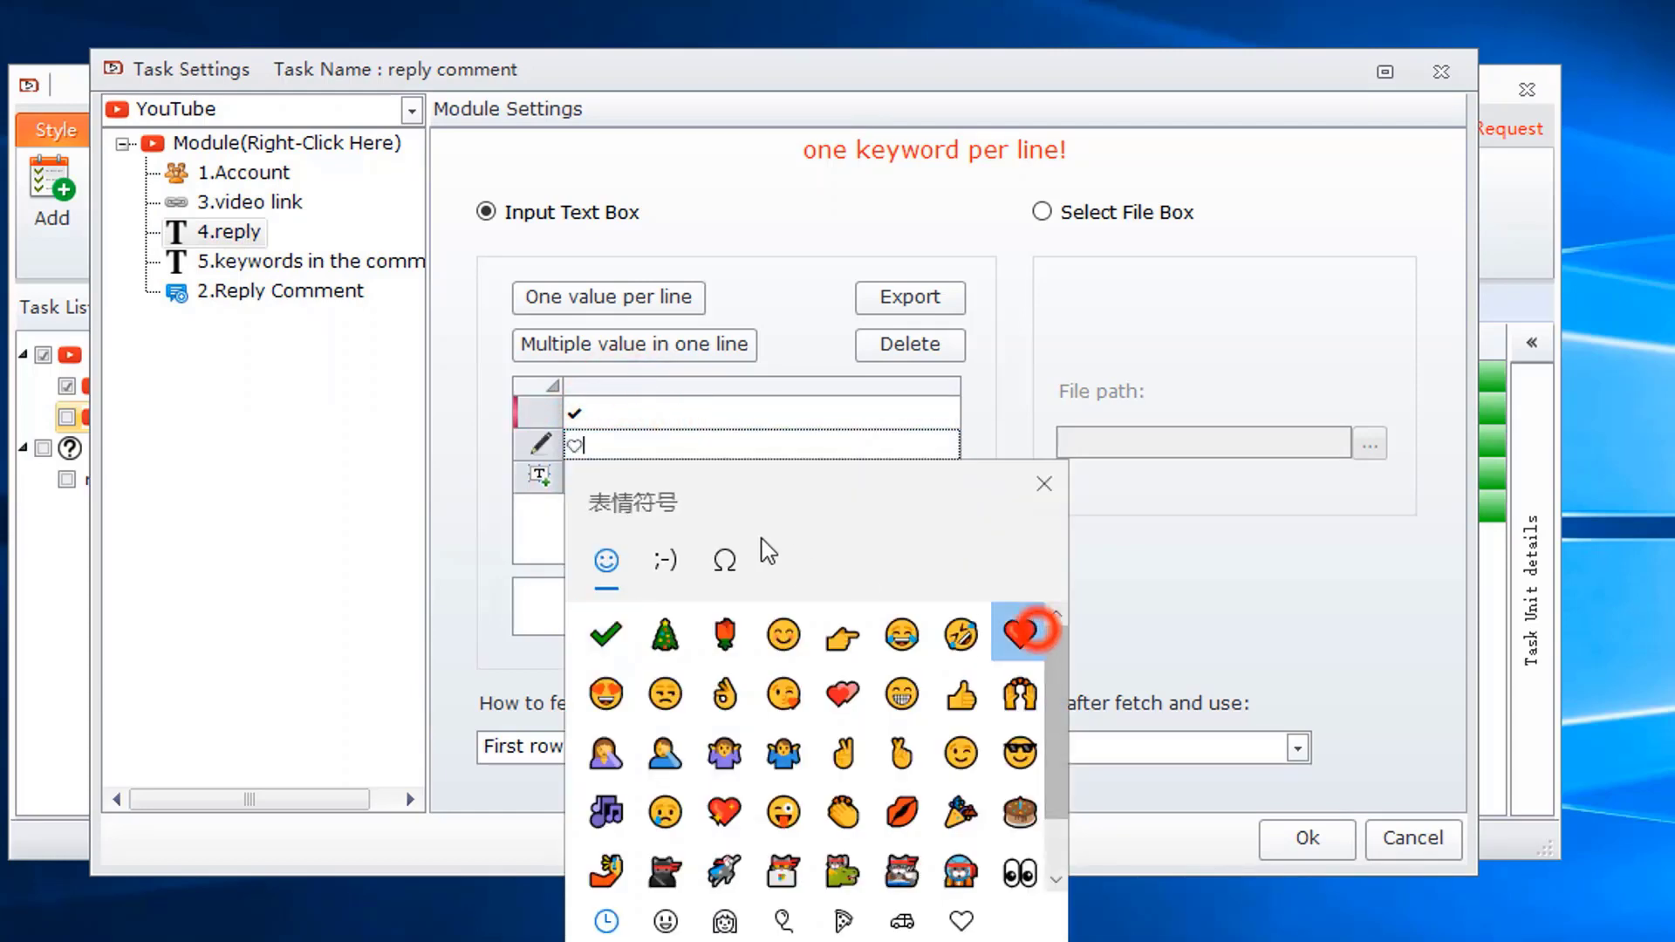
{"action": "left_click", "coordinate": [532, 539]}
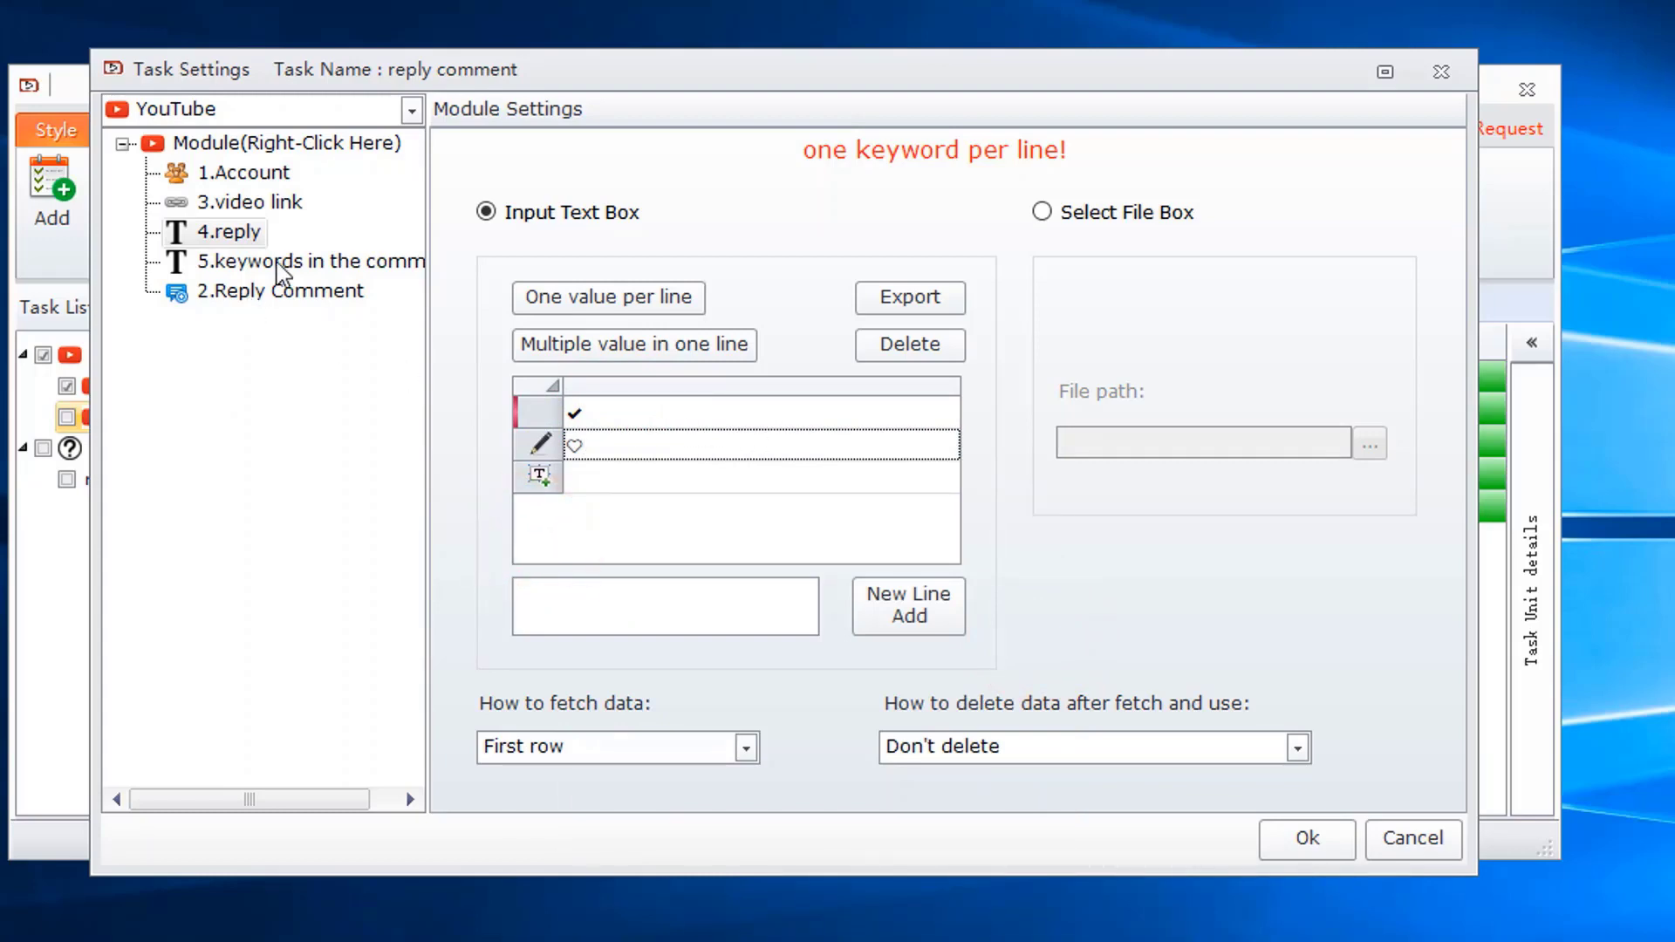
{"action": "left_click", "coordinate": [279, 263]}
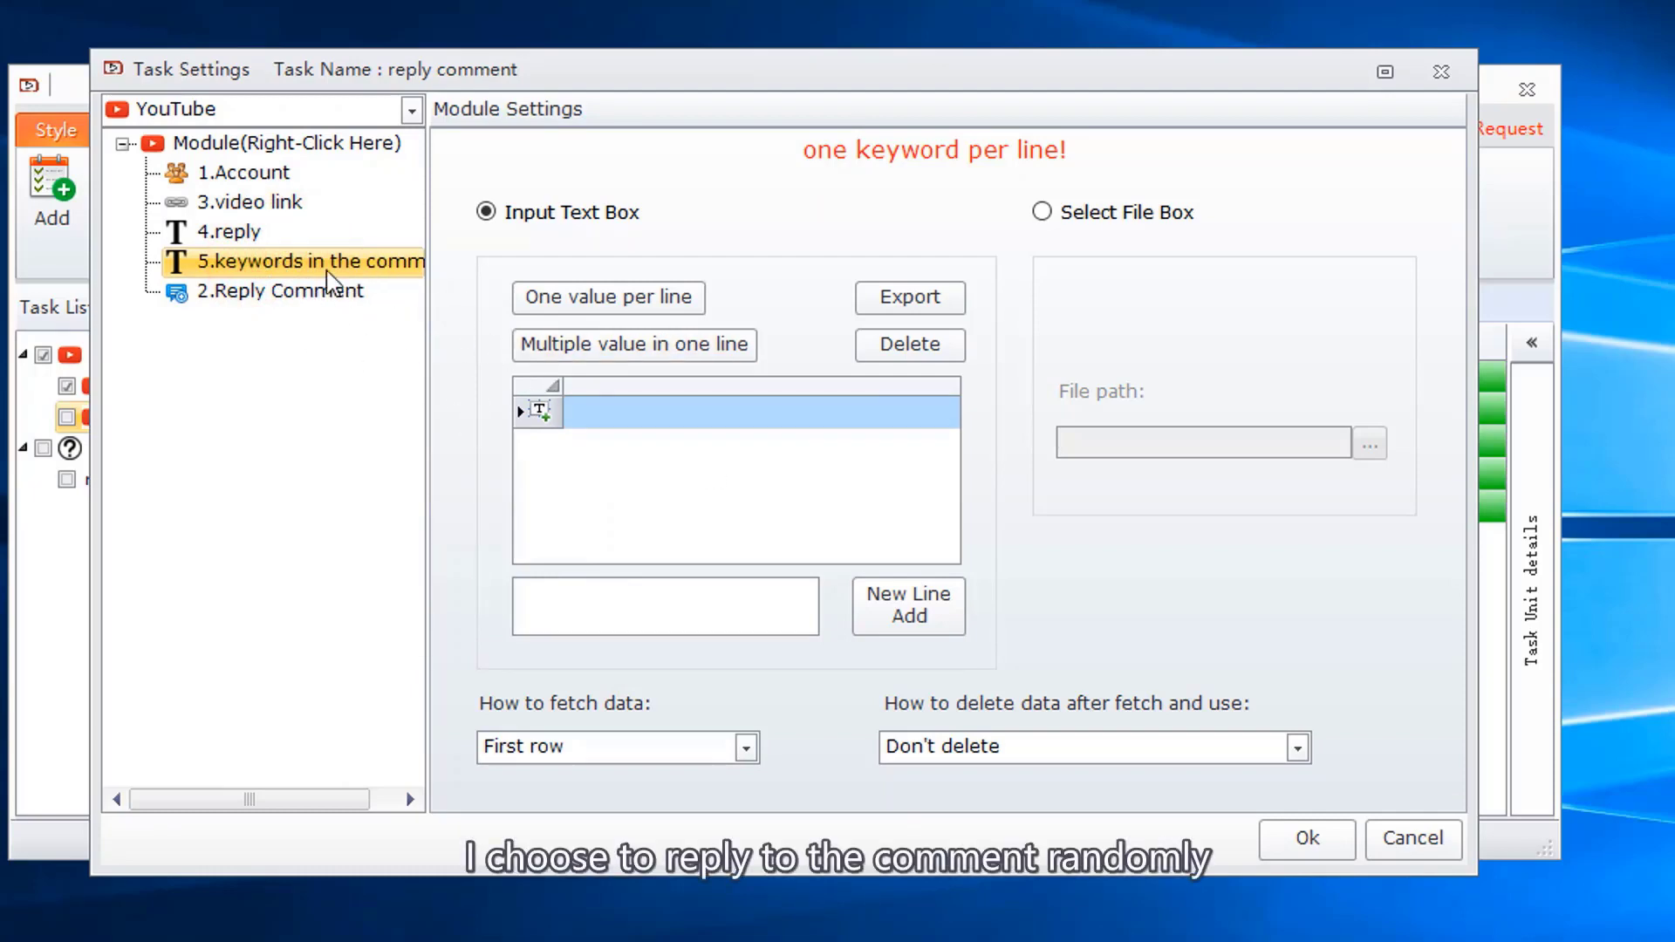
Step: Delete the 'keywords in the comment' module, set Reply Comment to Random Comment with Null keywords, and save
{"action": "left_click", "coordinate": [301, 295]}
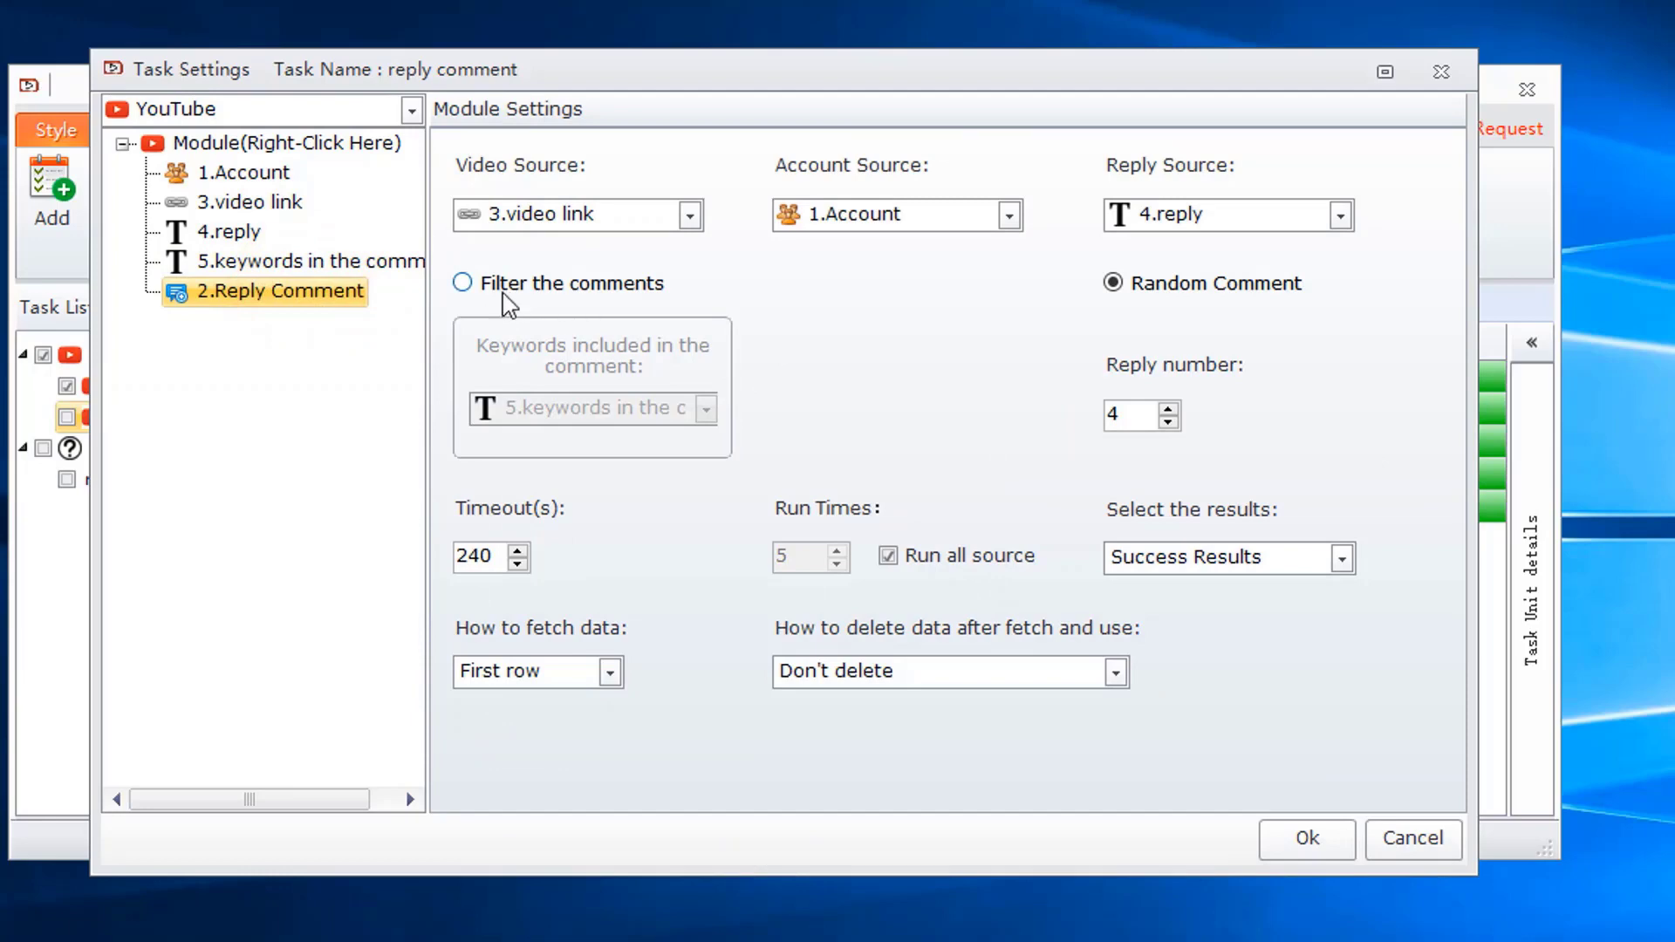
{"action": "left_click", "coordinate": [319, 272]}
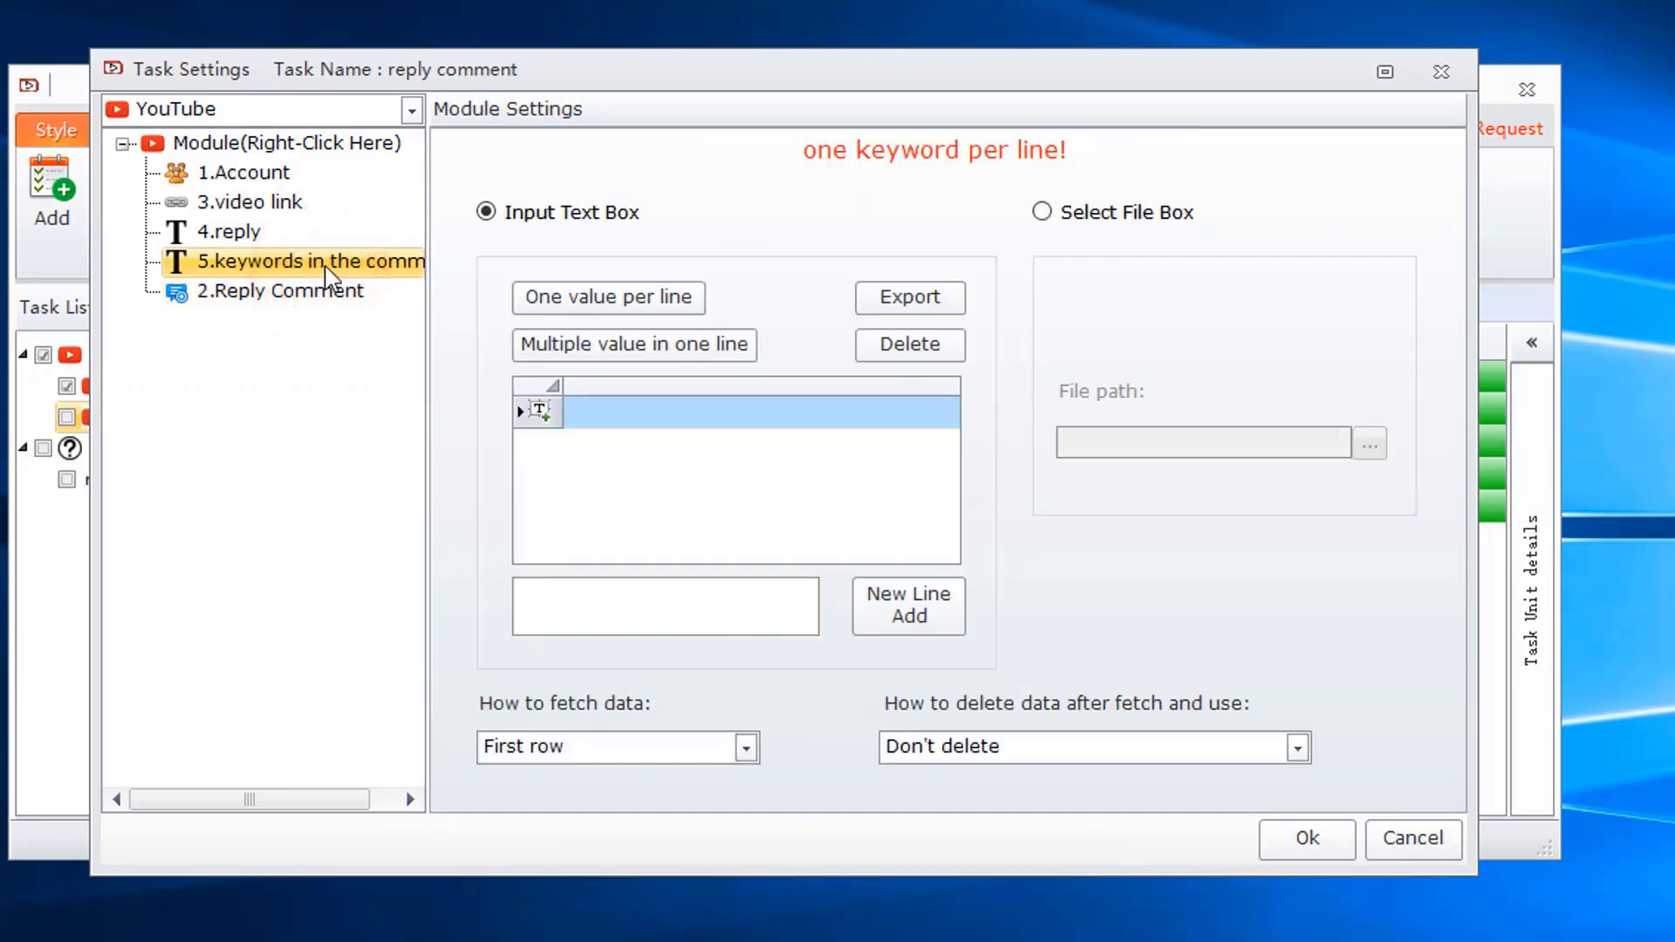
{"action": "right_click", "coordinate": [326, 265]}
{"action": "left_click", "coordinate": [358, 349]}
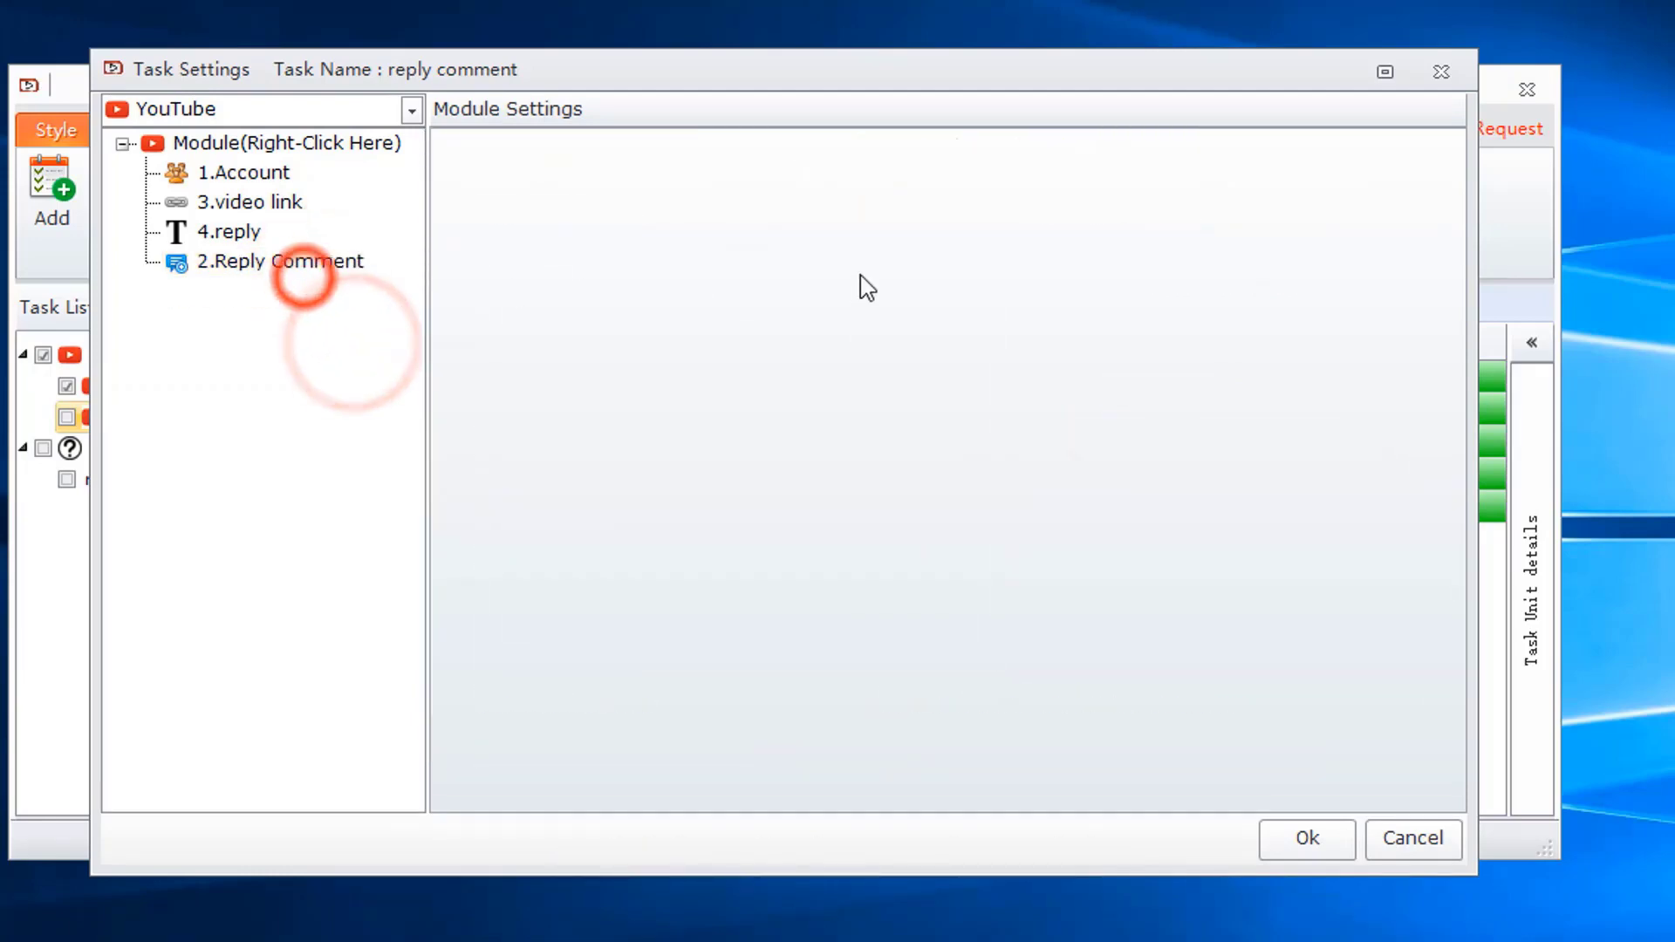
{"action": "left_click", "coordinate": [319, 261]}
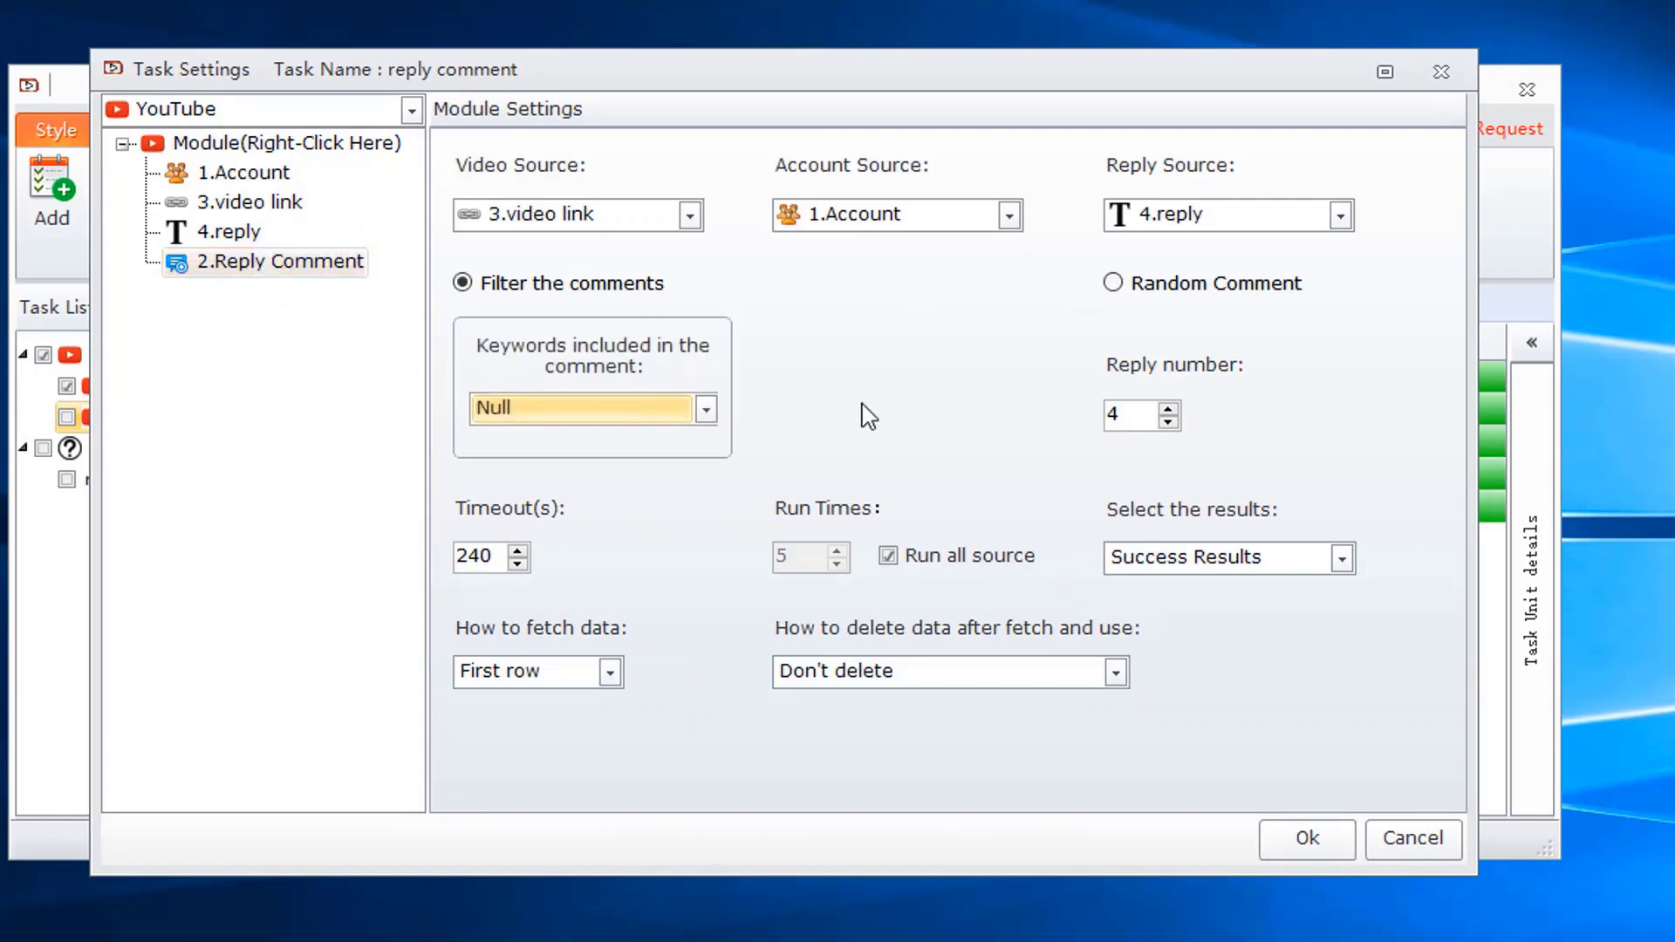
{"action": "left_click", "coordinate": [656, 416]}
{"action": "left_click", "coordinate": [567, 432]}
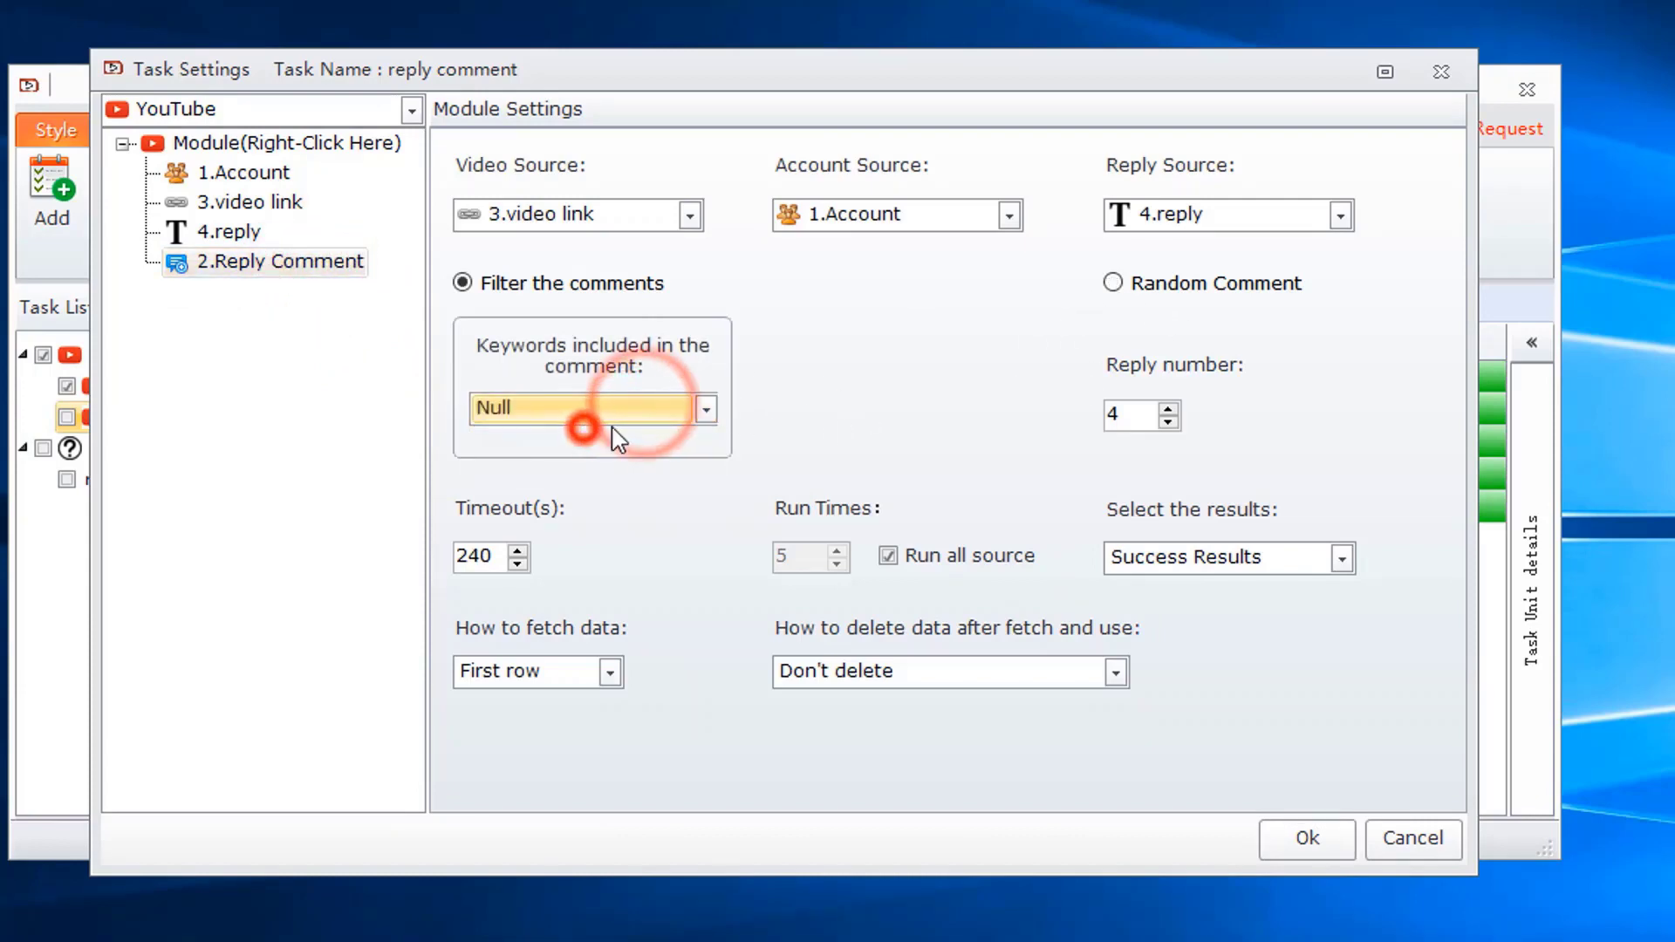
{"action": "left_click", "coordinate": [1114, 284]}
{"action": "left_click", "coordinate": [1327, 836]}
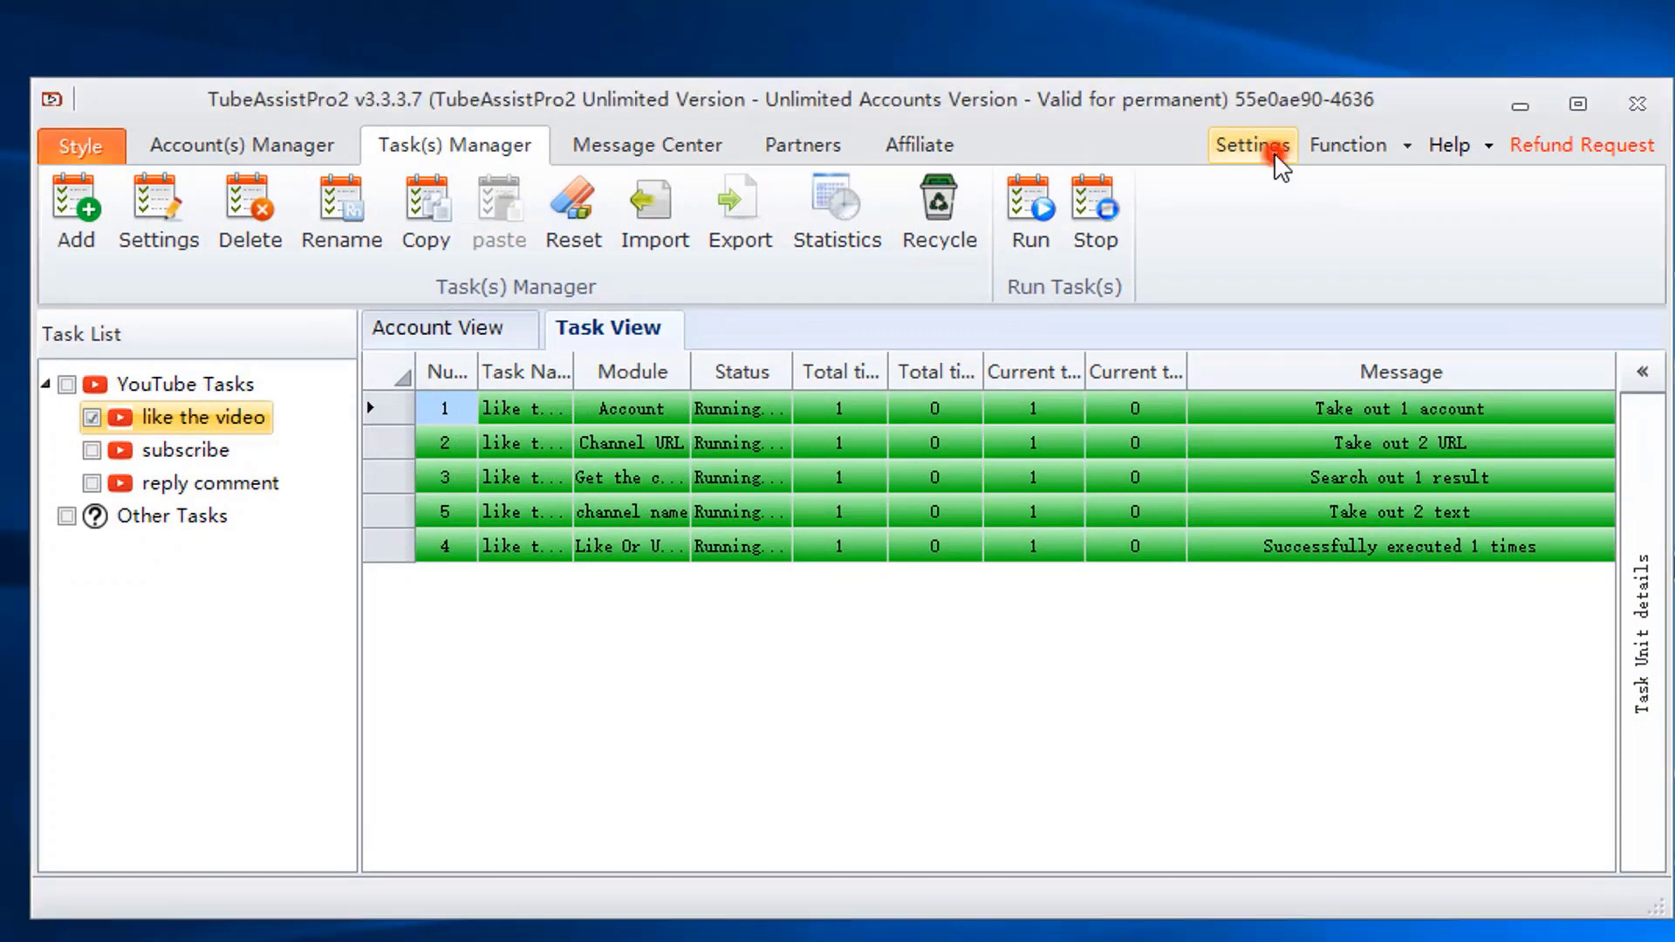
Step: Set Module running thread to 1 in Settings, save, and select the subscribe task
{"action": "left_click", "coordinate": [1274, 152]}
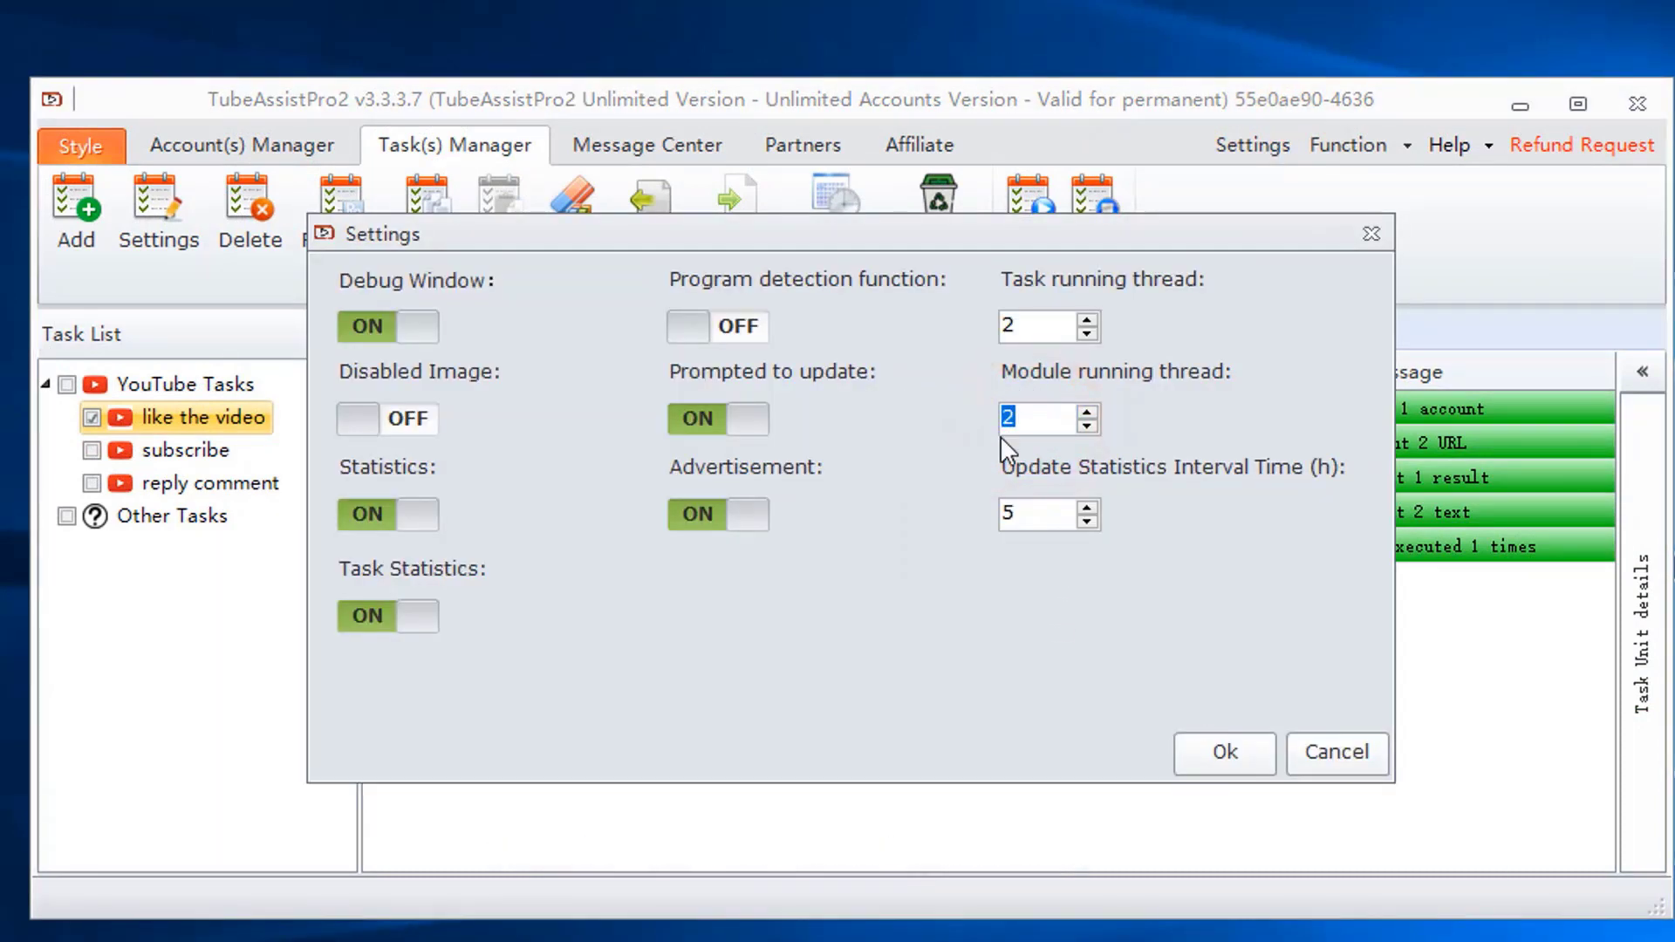
{"action": "type", "text": "1"}
{"action": "left_click", "coordinate": [1036, 319]}
{"action": "left_click", "coordinate": [1248, 754]}
{"action": "left_click", "coordinate": [96, 445]}
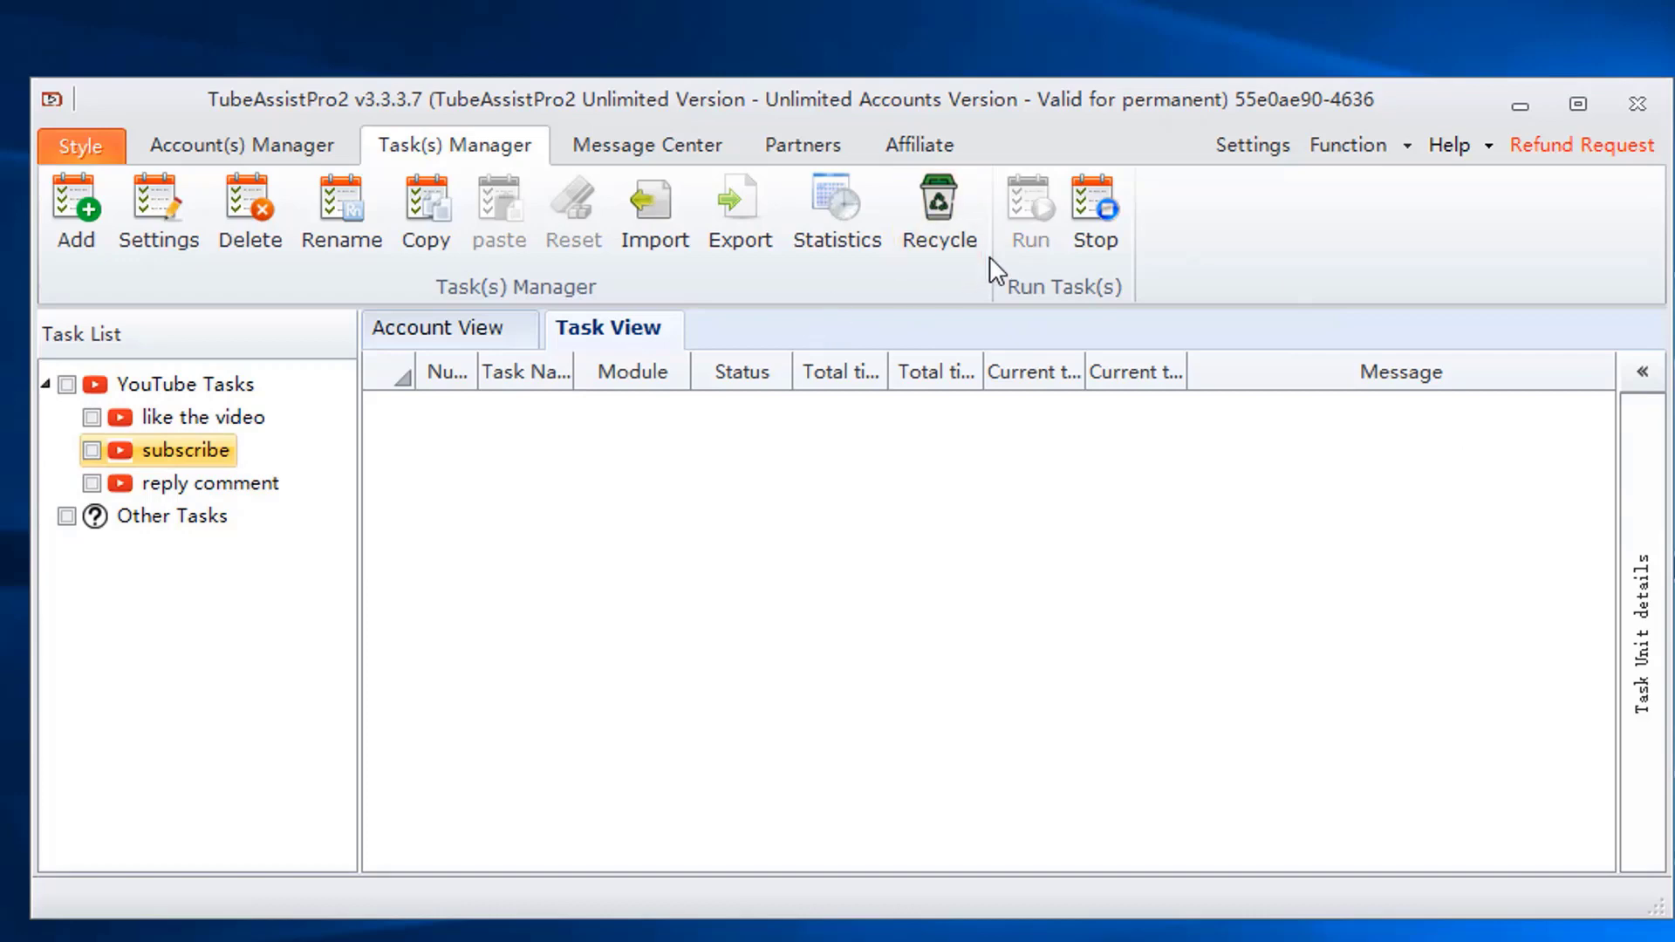
Step: Tick the subscribe and reply comment tasks in Account View and run them now, once
{"action": "left_click", "coordinate": [140, 482]}
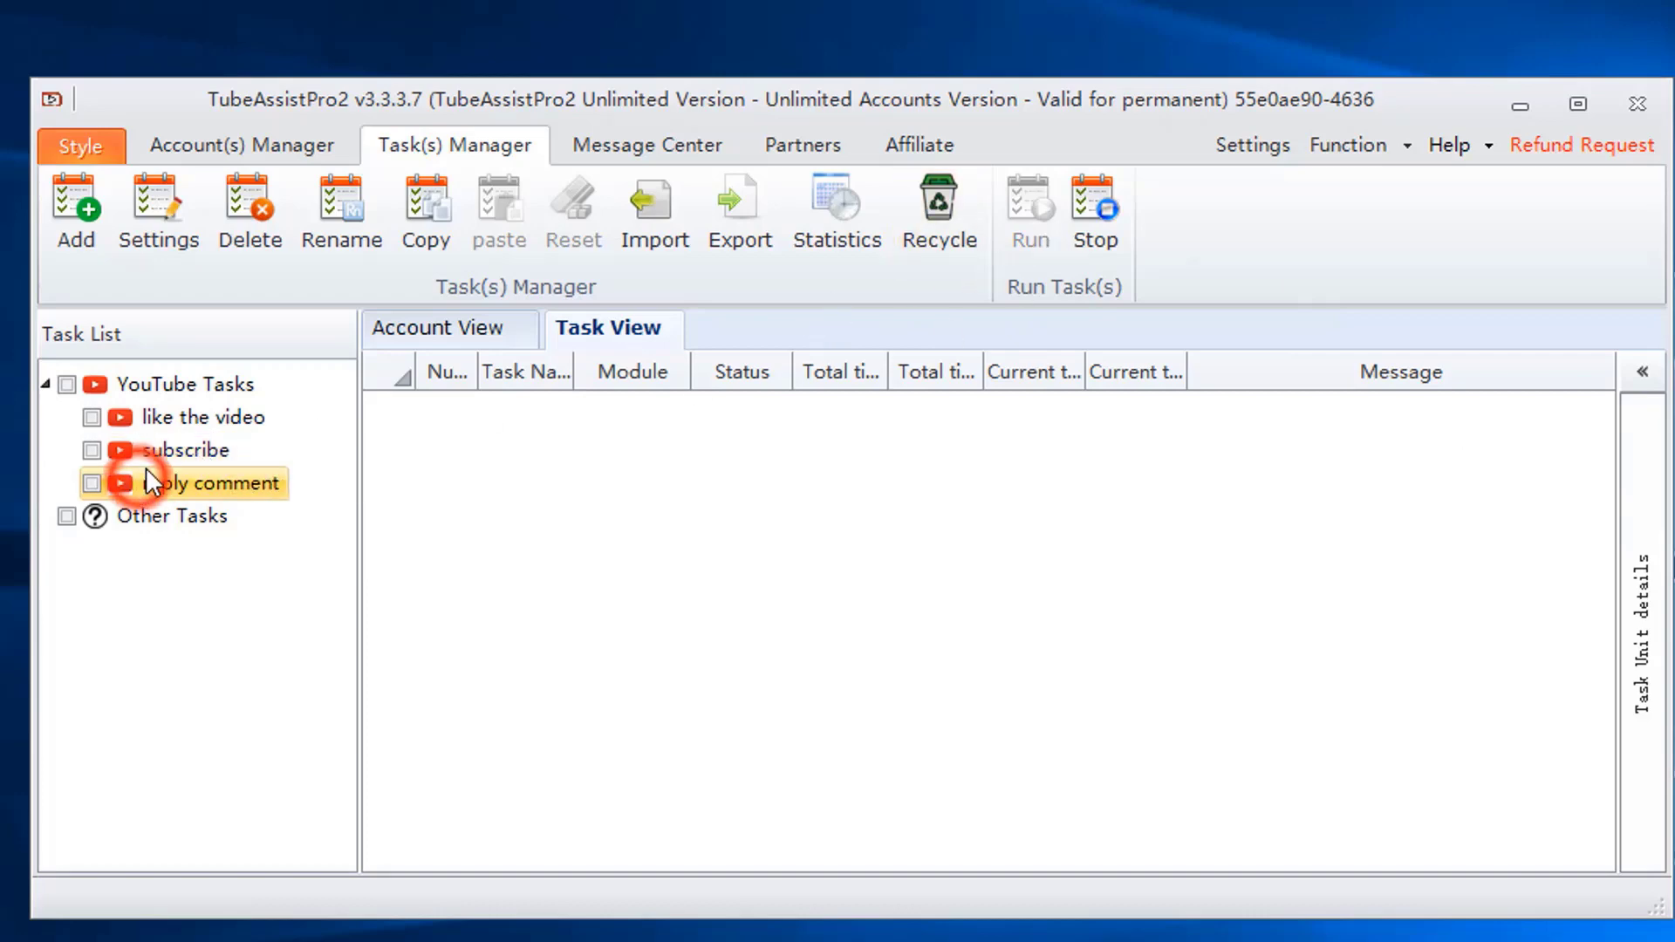
{"action": "left_click", "coordinate": [148, 456]}
{"action": "left_click", "coordinate": [462, 324]}
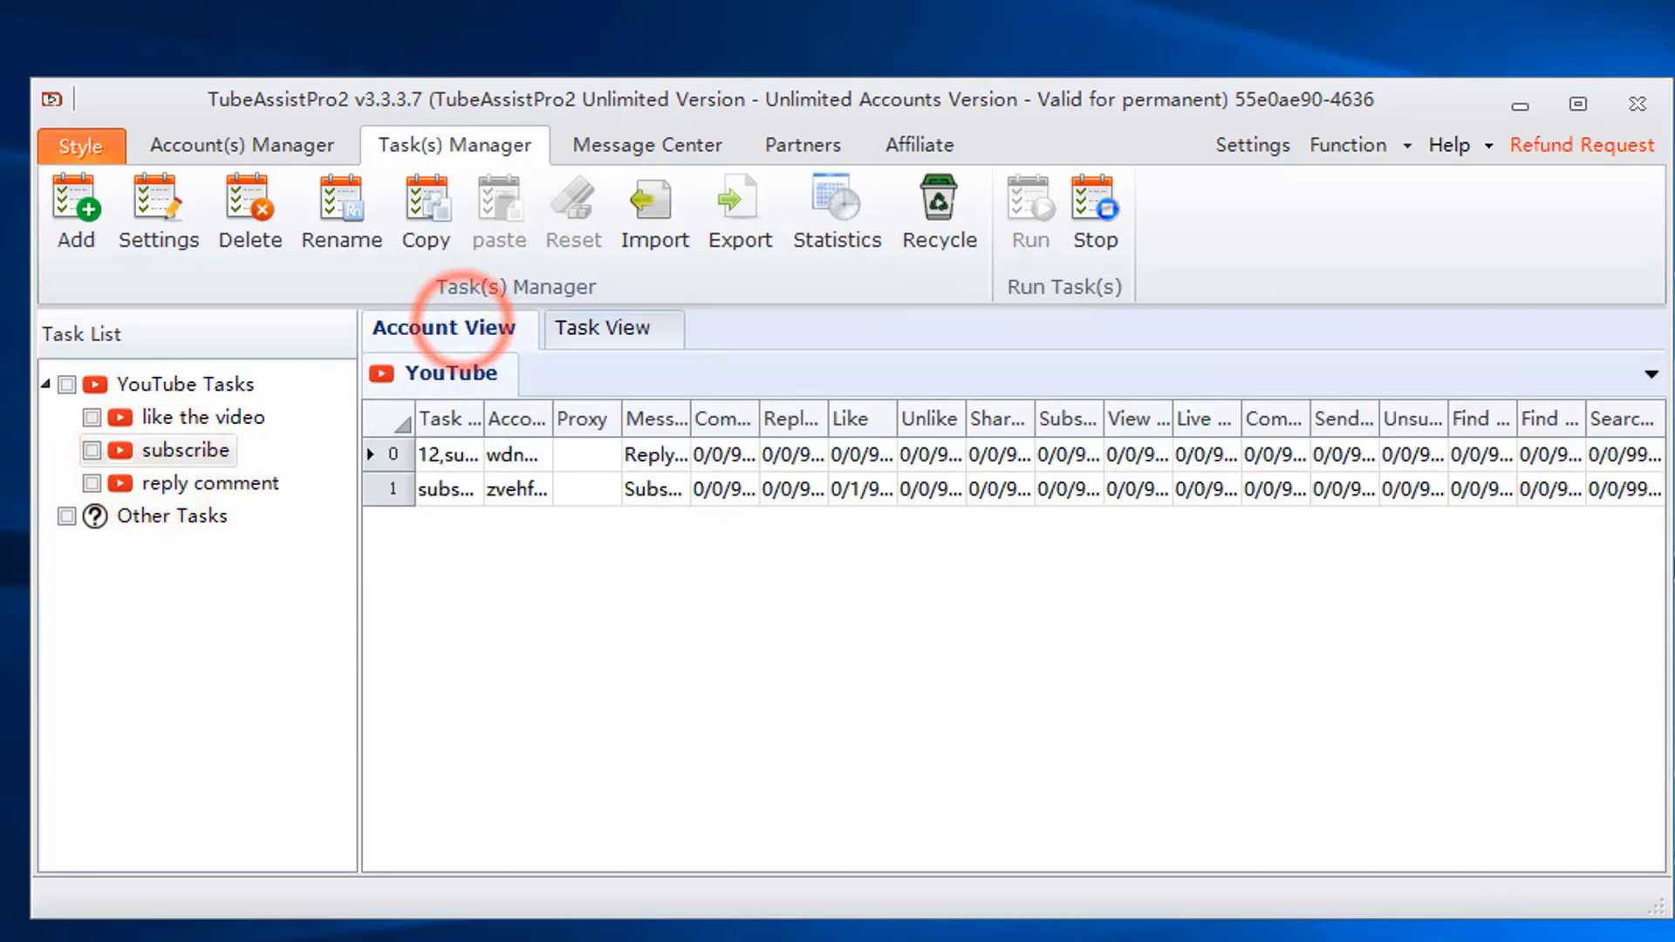
{"action": "left_click", "coordinate": [91, 448]}
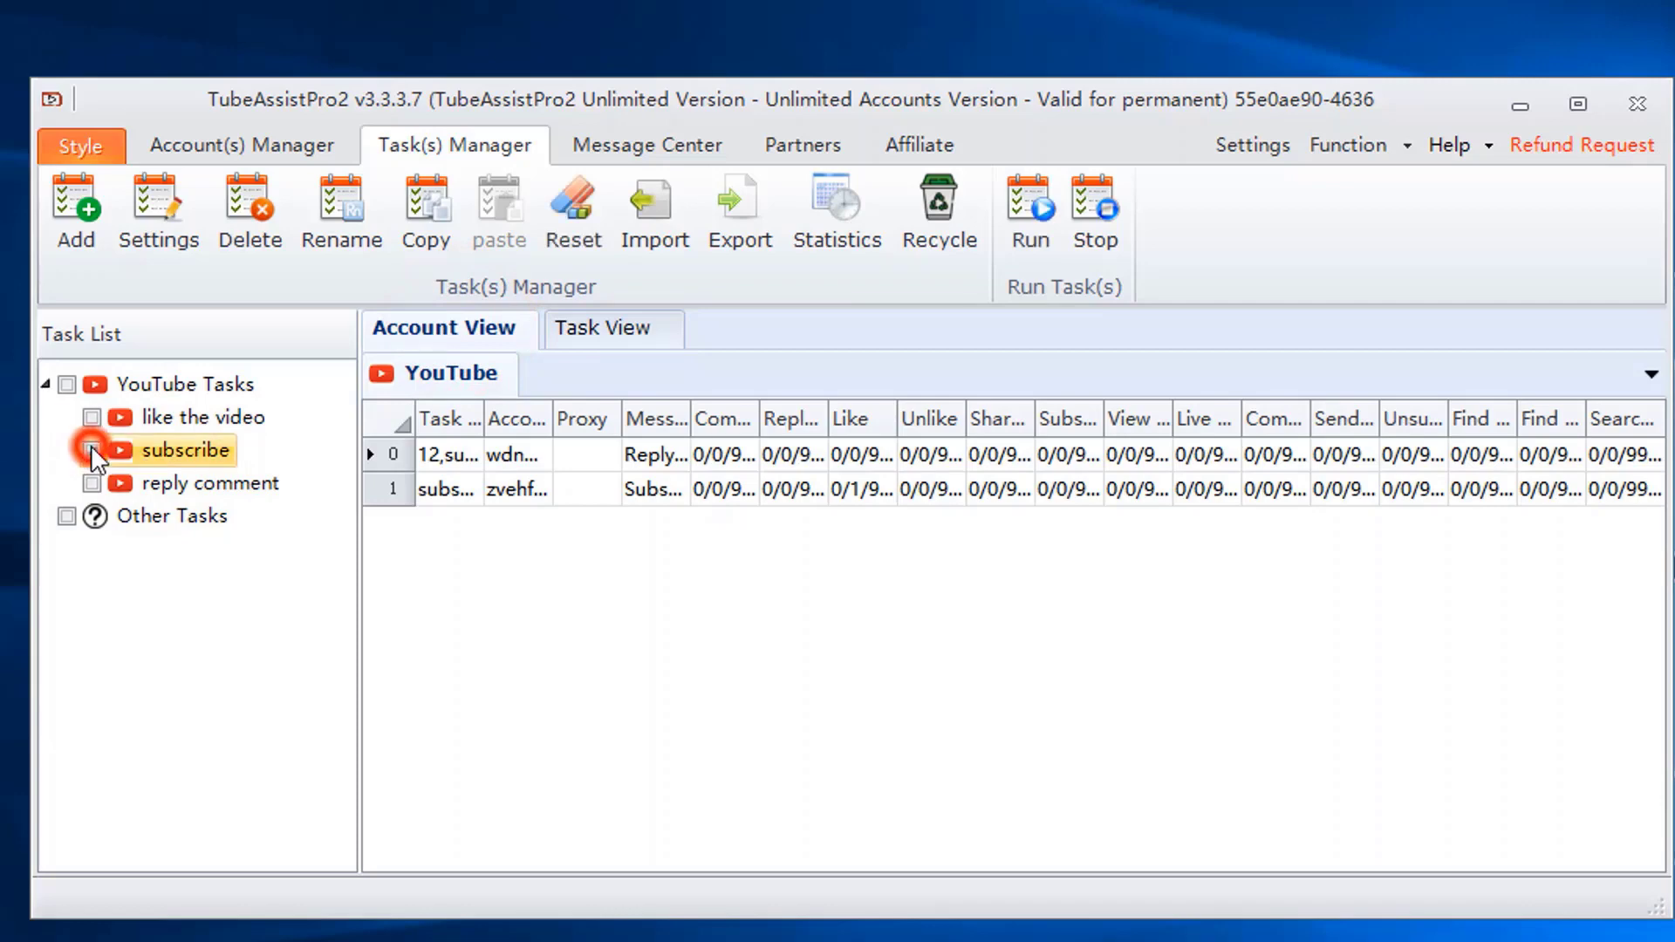
{"action": "left_click", "coordinate": [94, 480]}
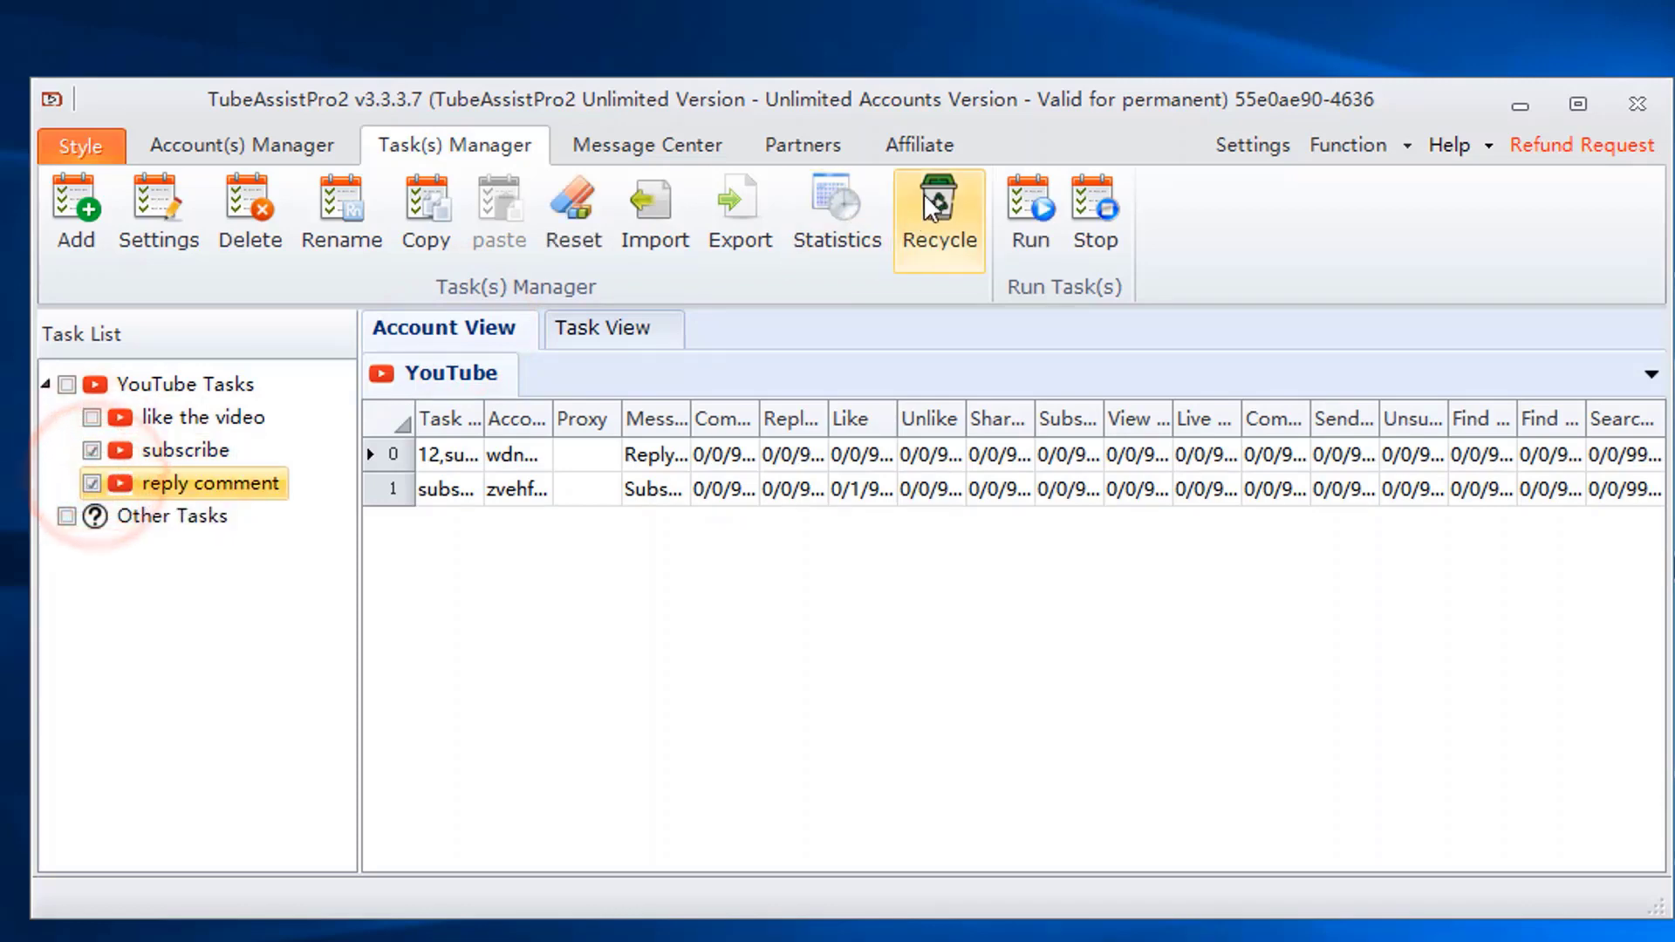
{"action": "left_click", "coordinate": [1036, 218]}
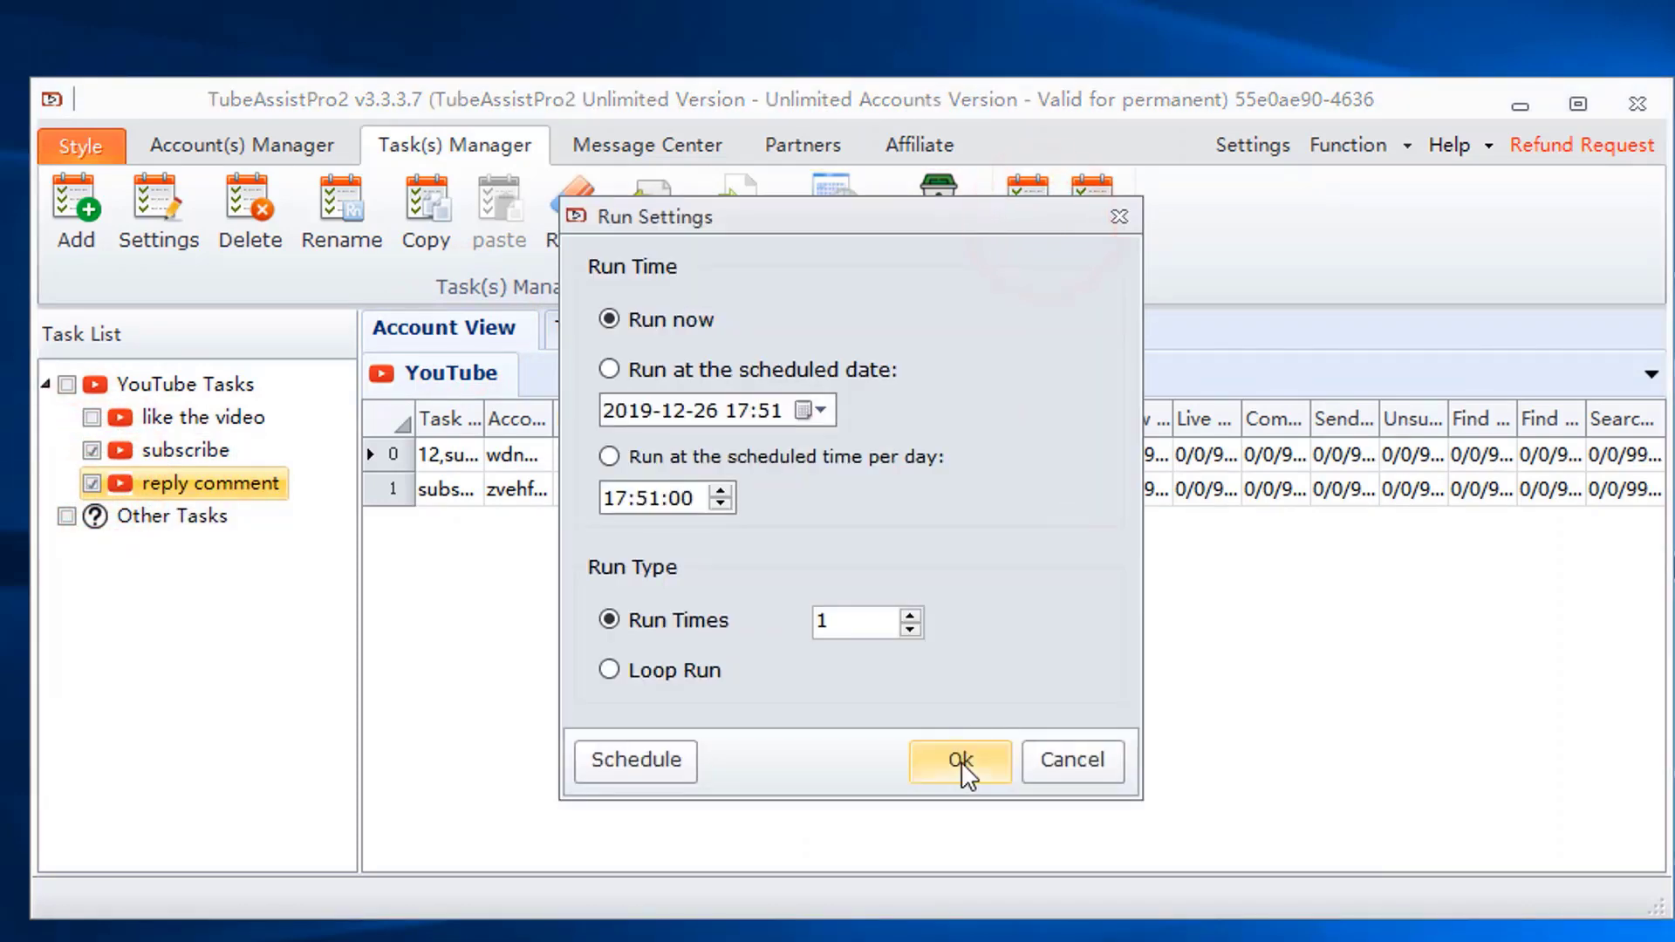
{"action": "left_click", "coordinate": [961, 762]}
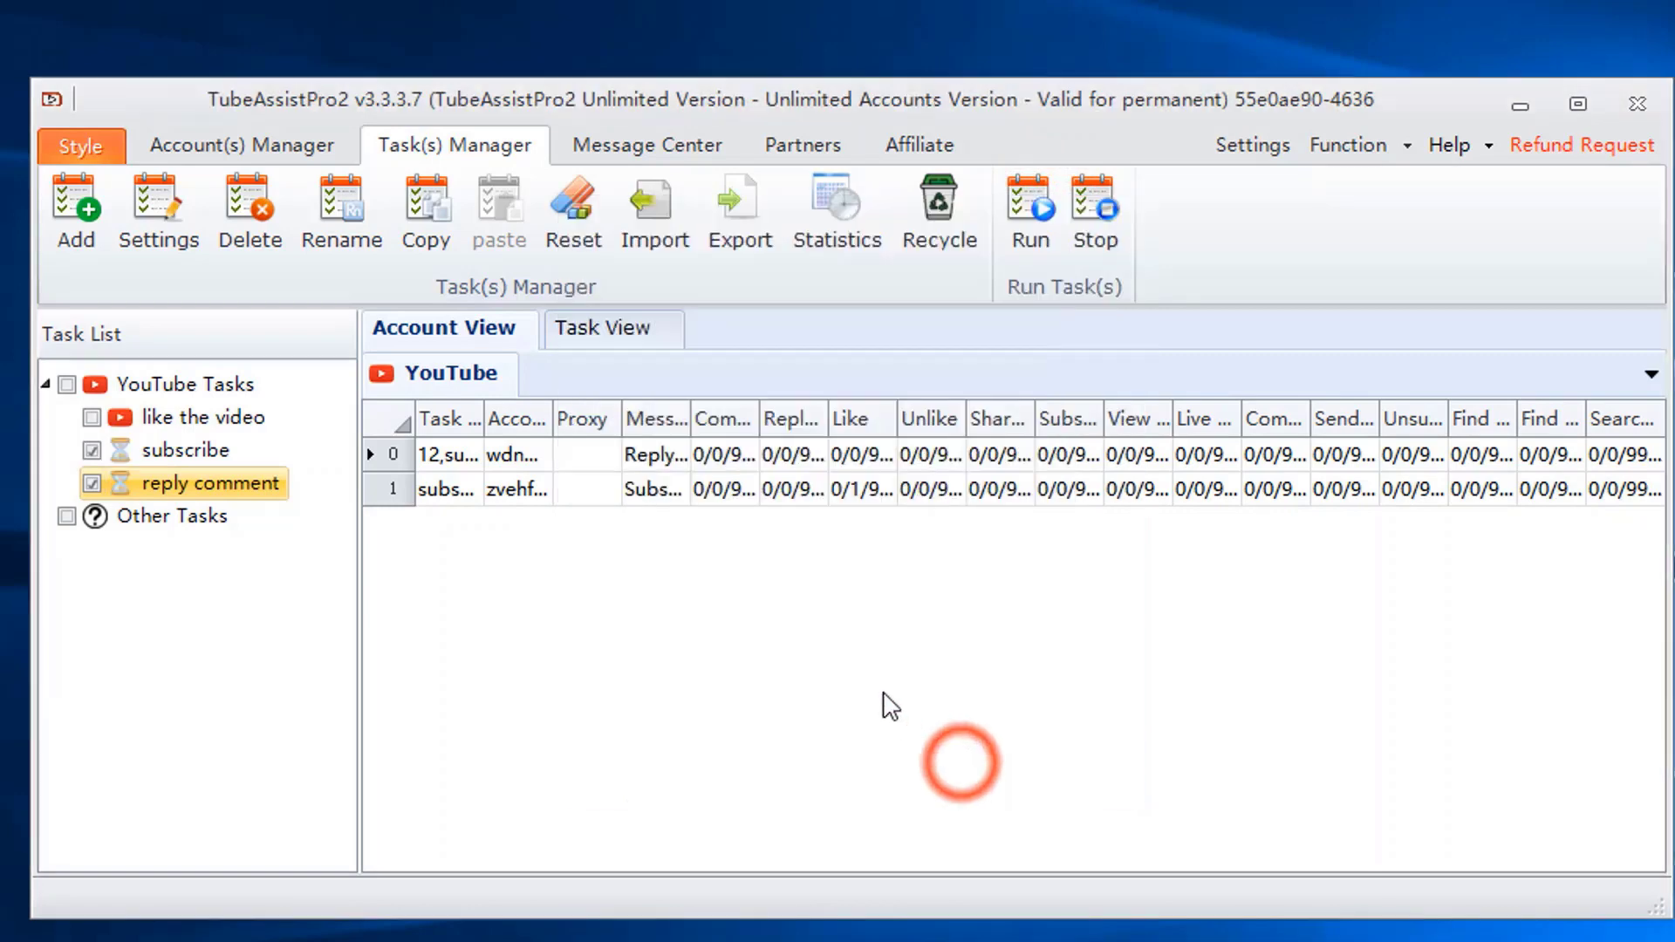
Step: Switch to Task View to follow the subscribe and reply comment modules running
{"action": "left_click", "coordinate": [618, 333]}
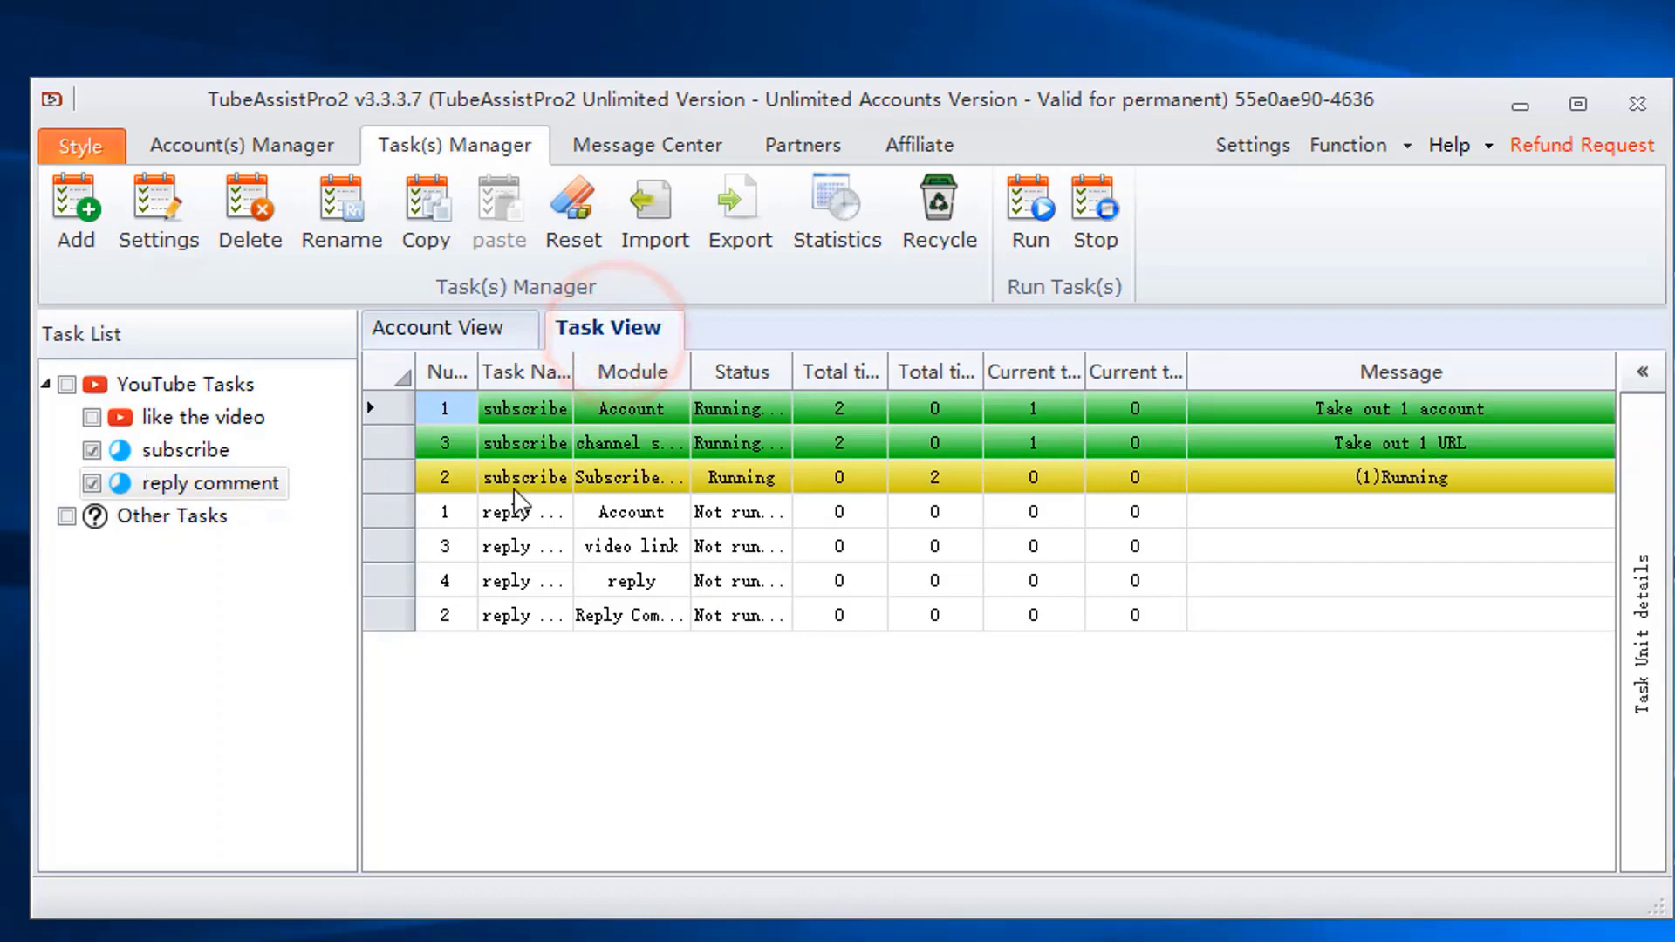